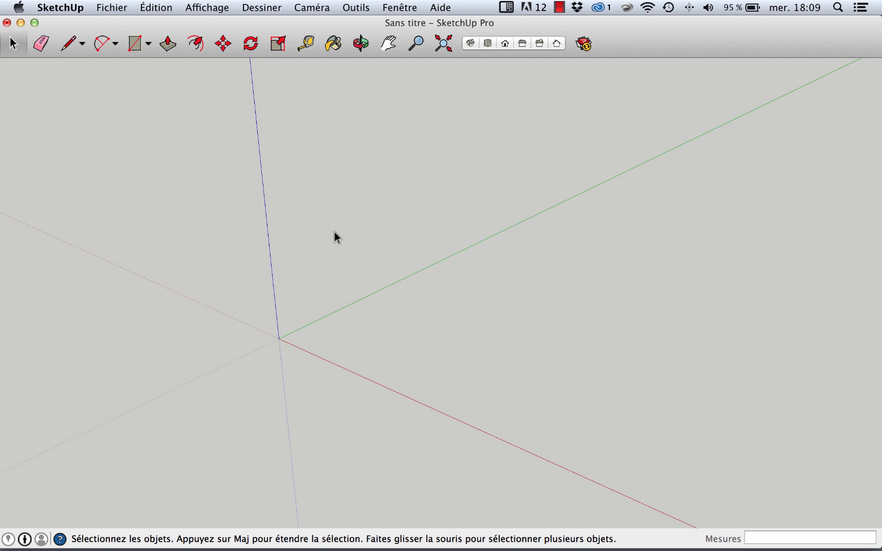
Draw a ground-plane rectangle about 719 cm by 1272 cm in the area between the red and green axes.
middle_drag(334, 232, 331, 363)
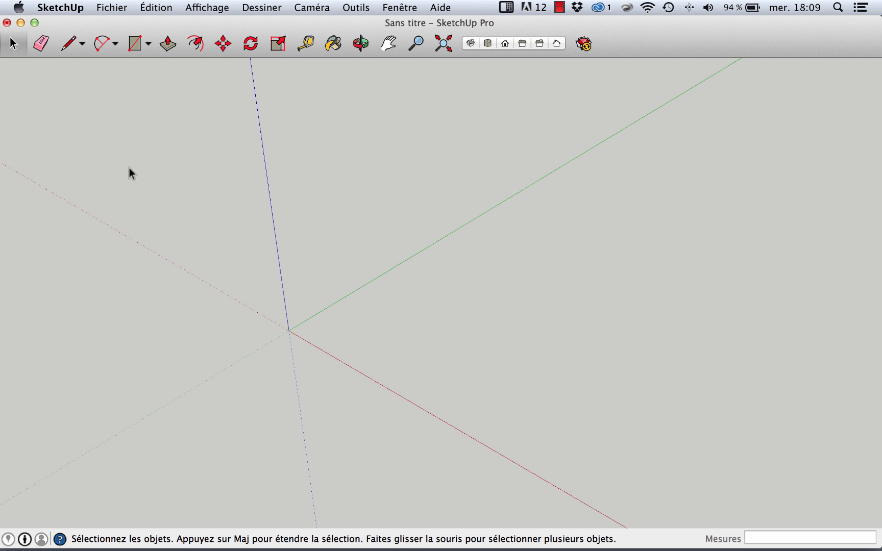
click(134, 45)
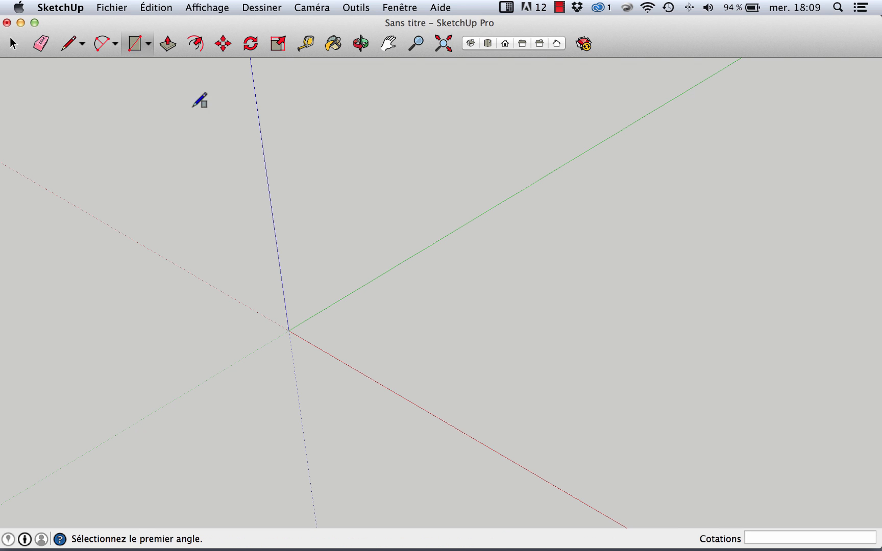
click(338, 322)
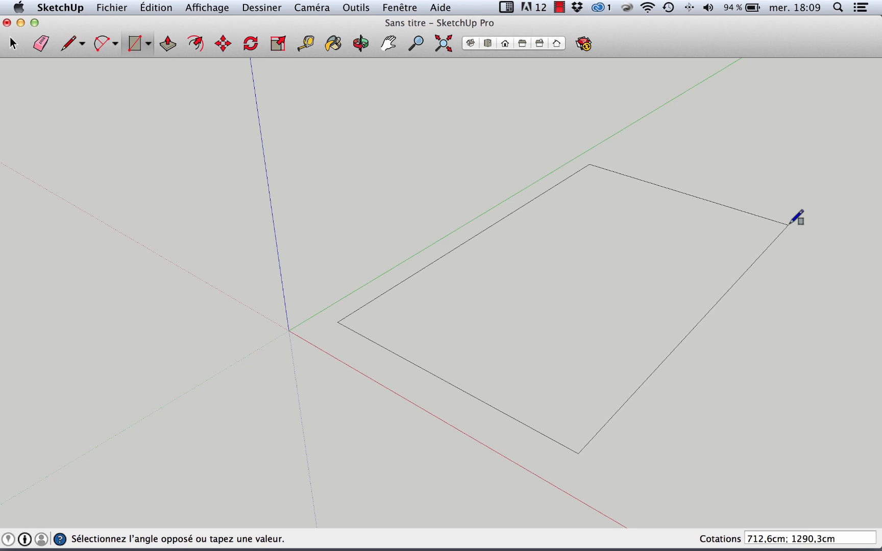
click(789, 226)
scroll(134, 310, down, 3)
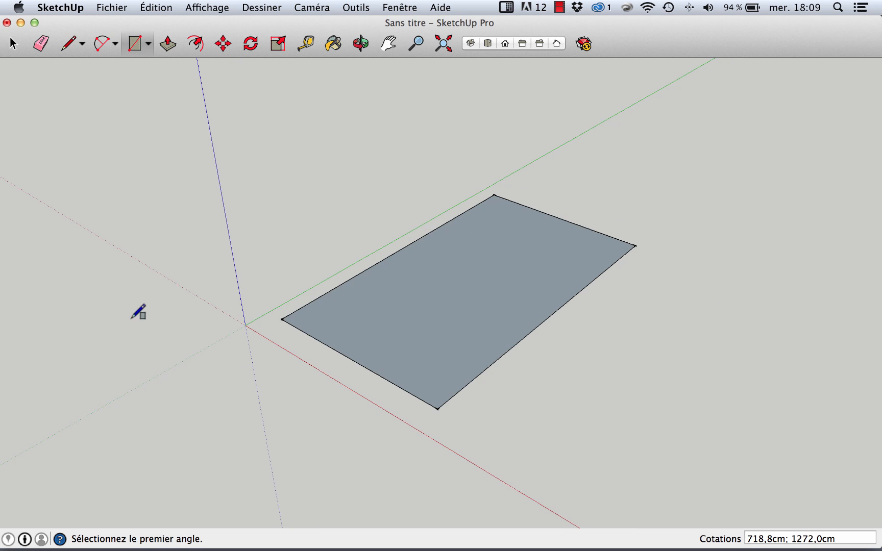
Extrude the rectangle upward about 582 cm into a box with Push/Pull.
click(168, 44)
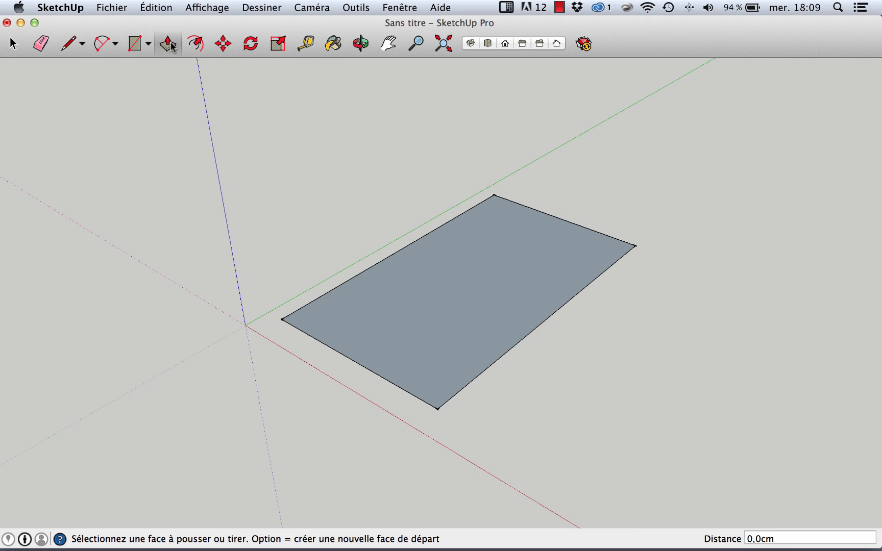
click(394, 363)
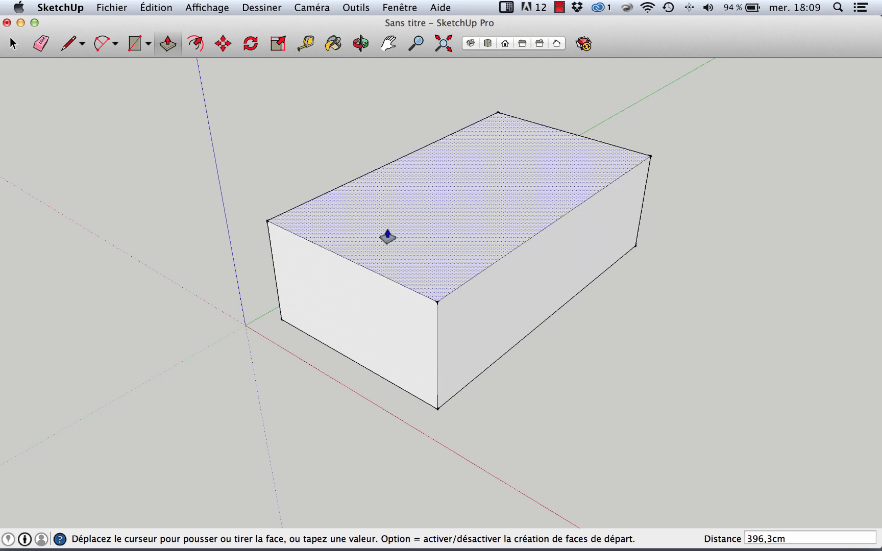
click(359, 203)
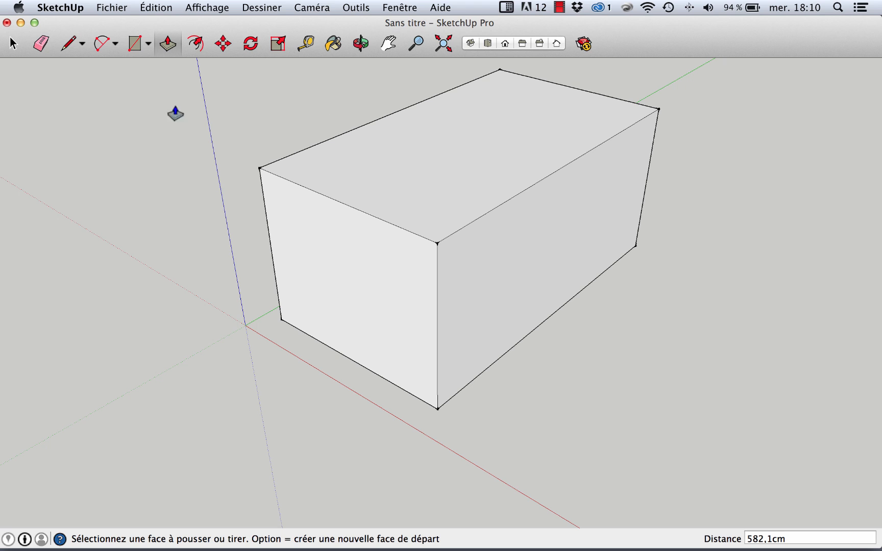
Draw a line lengthwise across the box's top face, joining the midpoints of its two short edges.
click(69, 44)
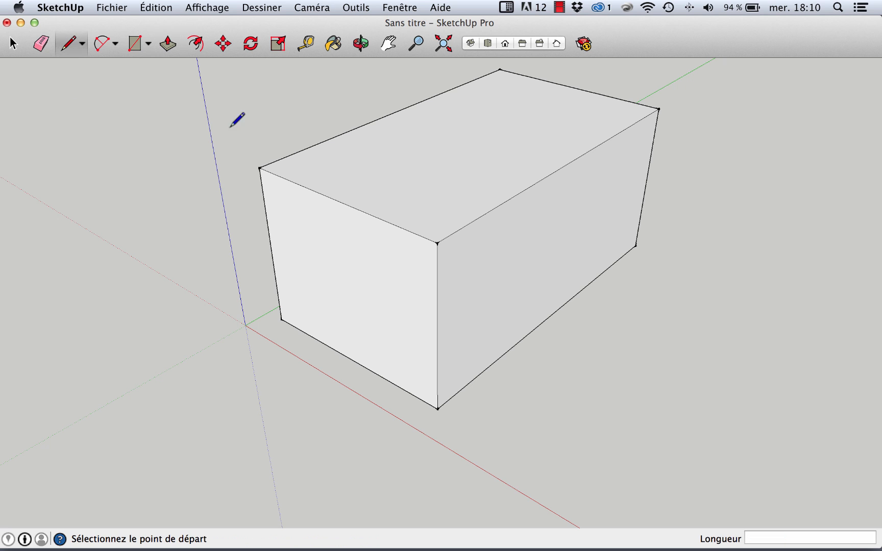
click(340, 202)
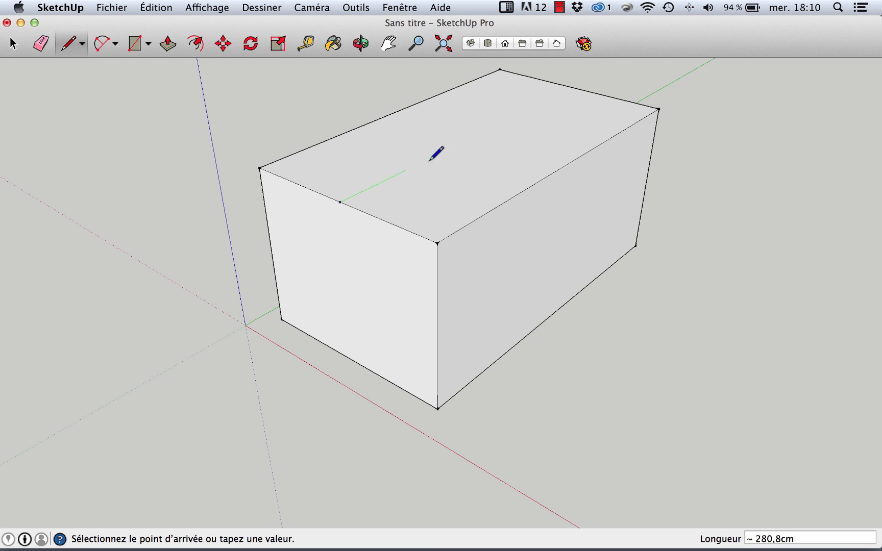
click(574, 88)
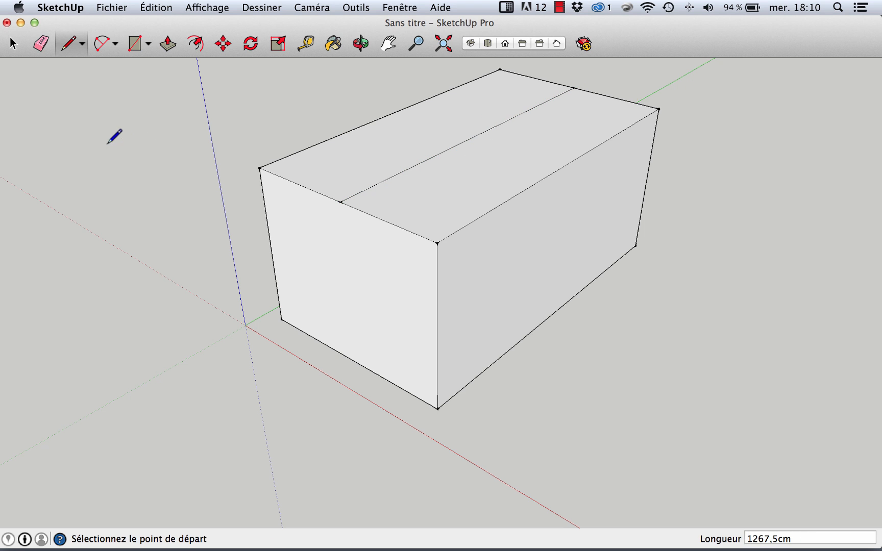
Move the top face's centre line up about 178 cm to form a gable ridge, and undo the ridge and the line.
click(13, 45)
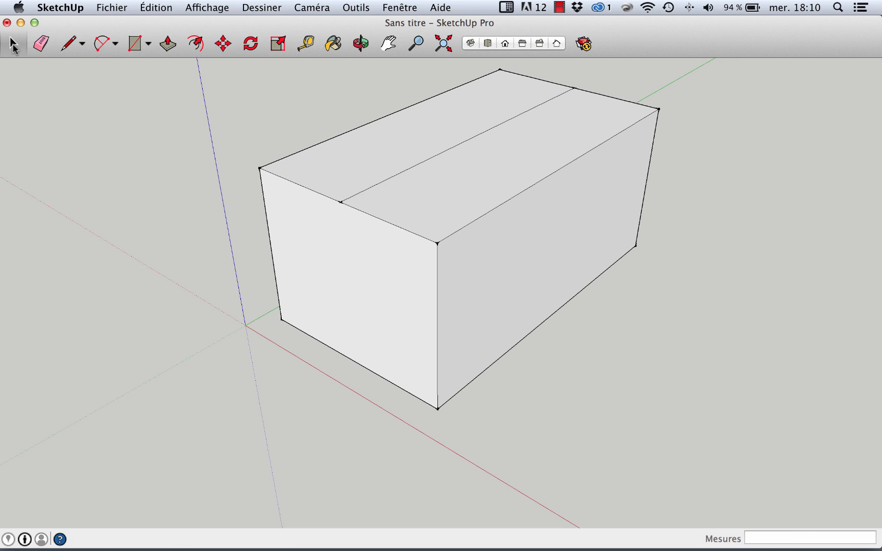
click(358, 194)
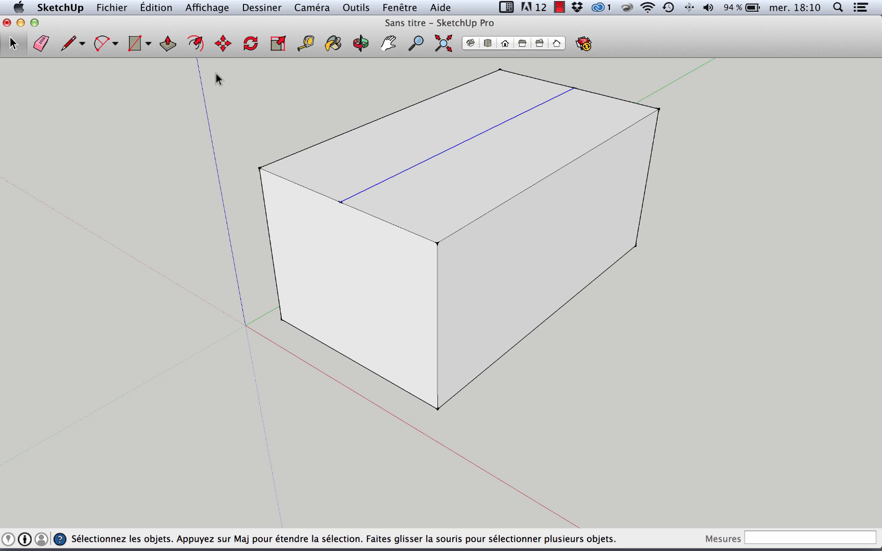
click(224, 44)
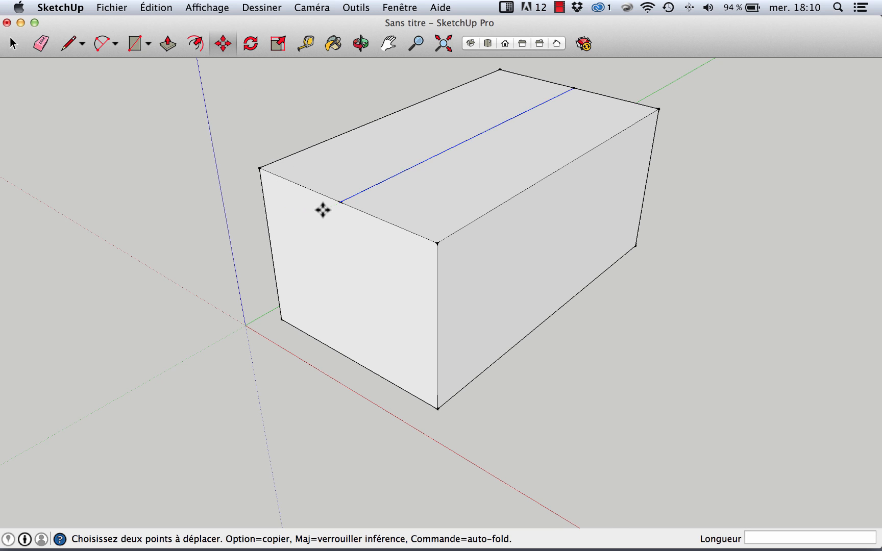
click(342, 200)
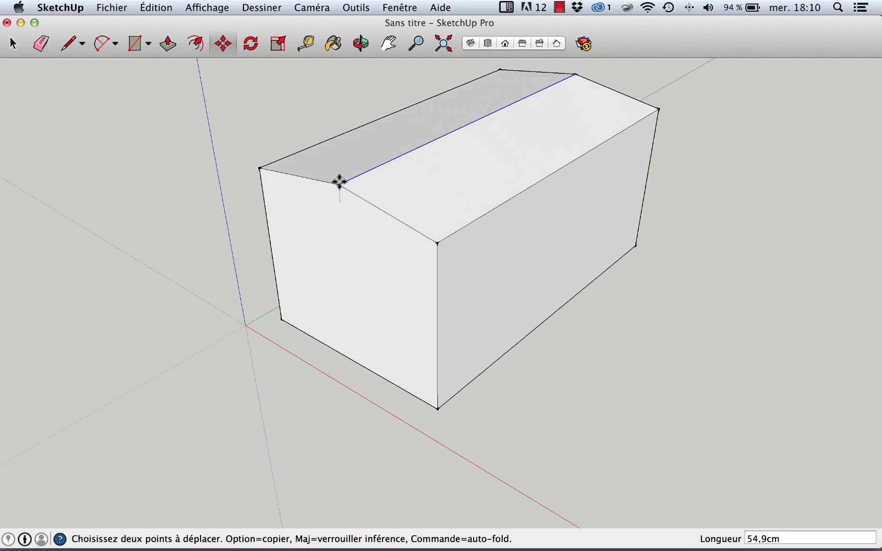
scroll(272, 132, down, 3)
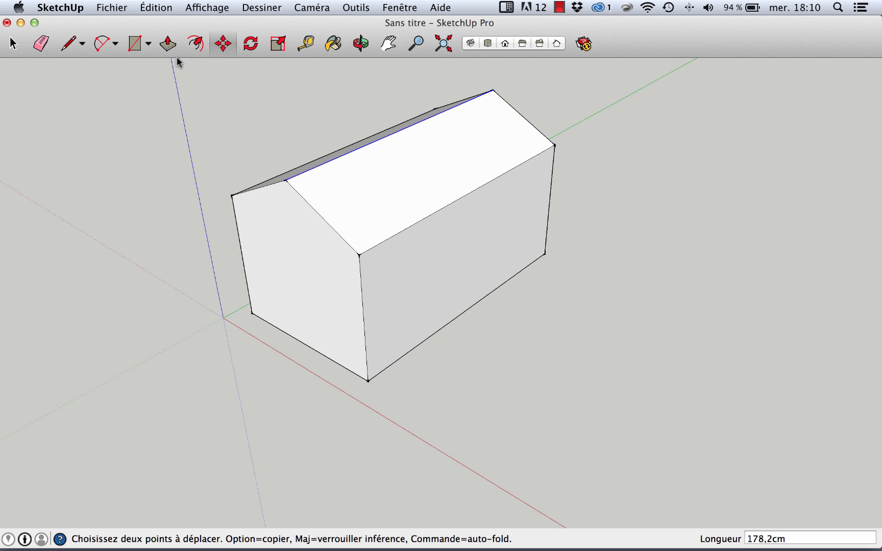
click(153, 8)
click(159, 30)
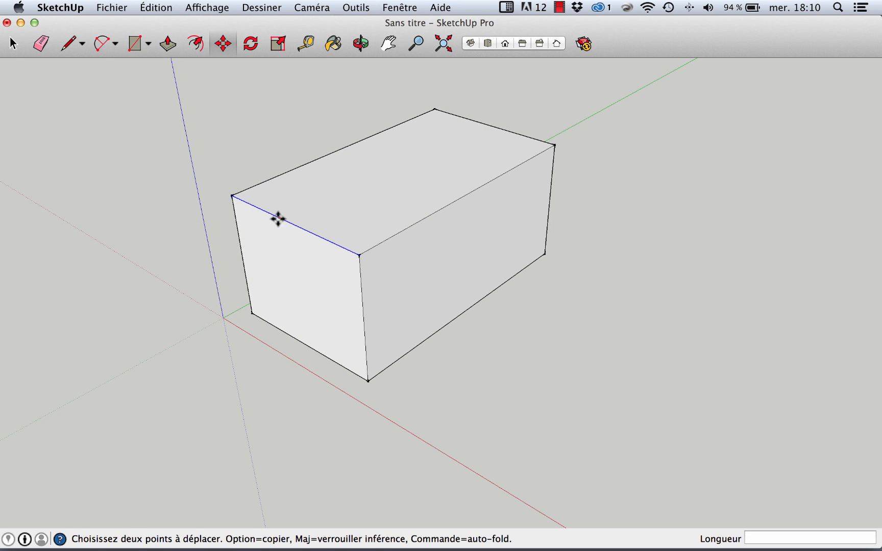
Make the box taller by pulling its top face upward with Push/Pull.
click(168, 44)
mouse_move(331, 199)
mouse_down()
mouse_move(323, 241)
mouse_move(324, 184)
mouse_up()
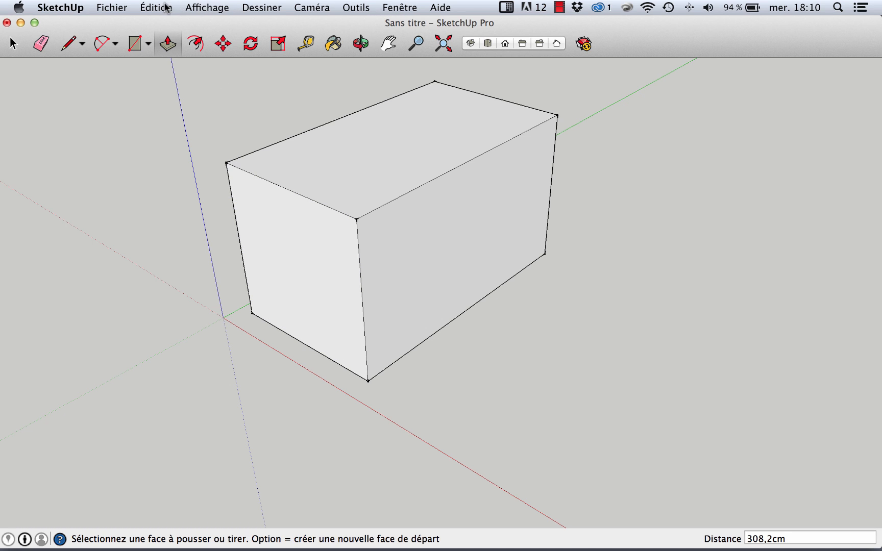
Display the large tool set palette (Grand jeu d'outils).
click(203, 13)
mouse_move(208, 24)
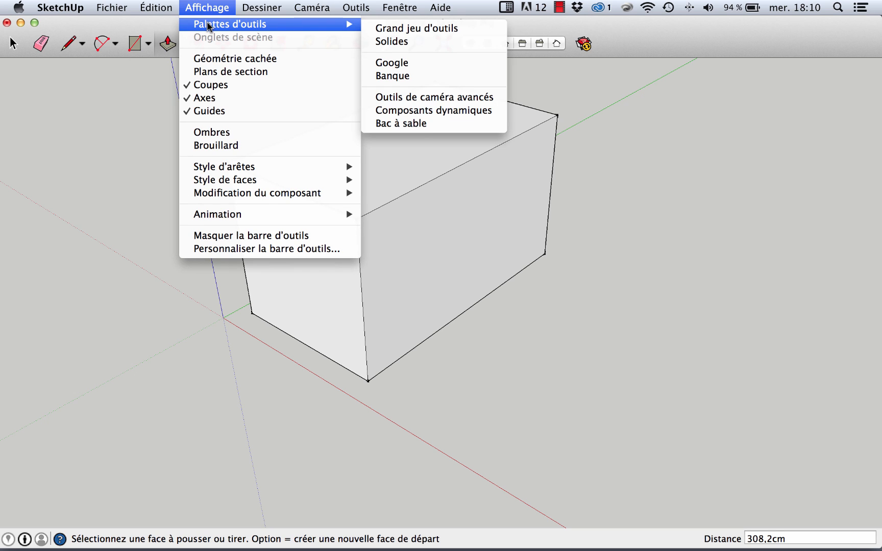
click(393, 32)
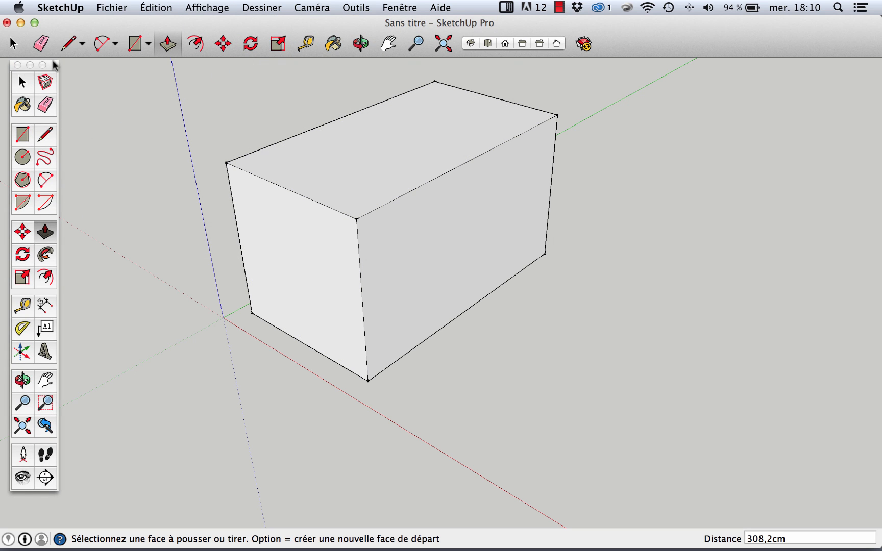
Create a sloping Protractor guide on the front face, from the upper part of its left edge through the top edge's midpoint.
click(21, 331)
middle_drag(208, 268, 375, 228)
scroll(281, 292, up, 5)
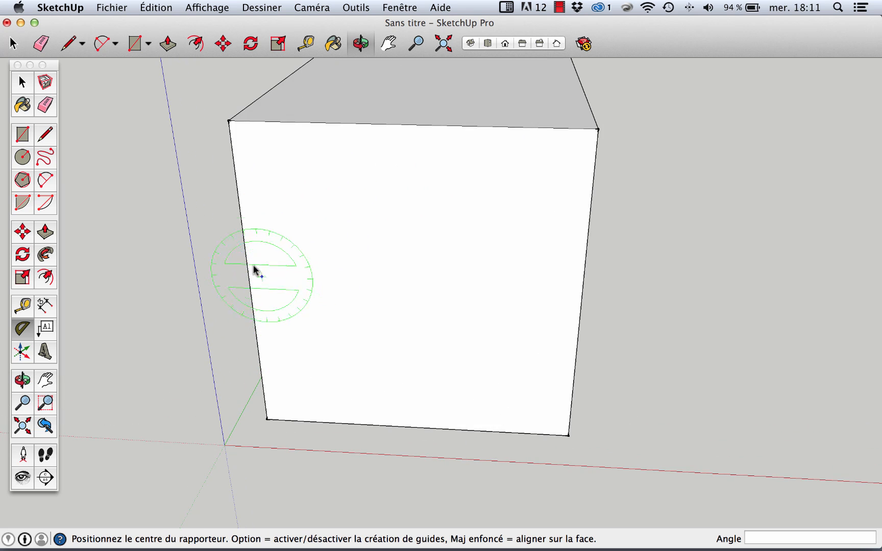
click(241, 214)
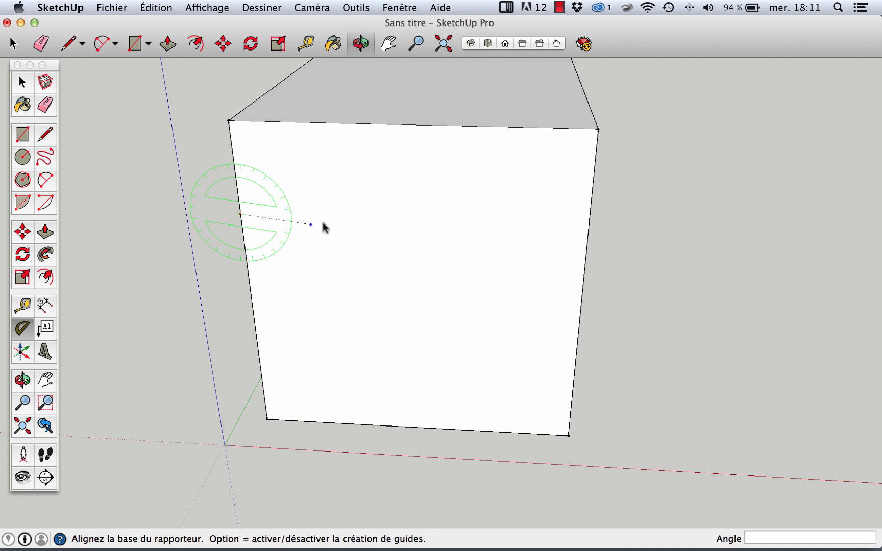
click(410, 125)
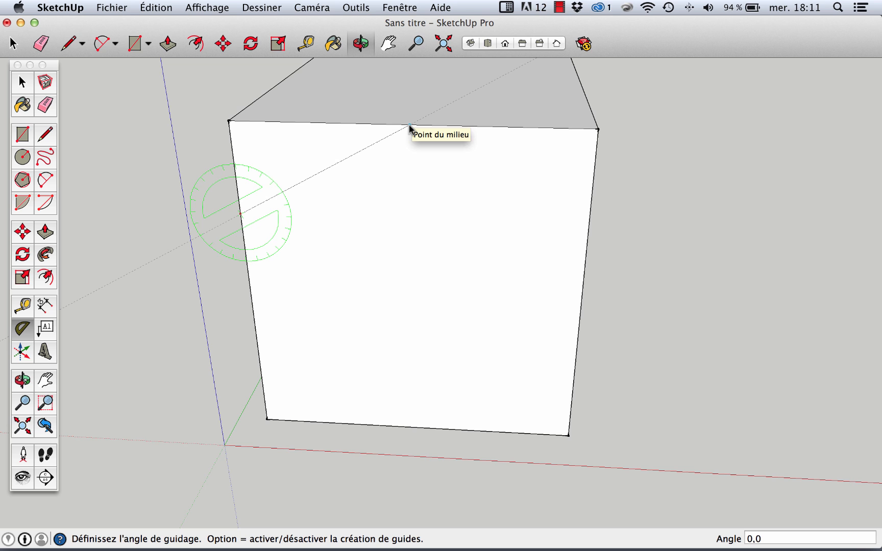
click(408, 124)
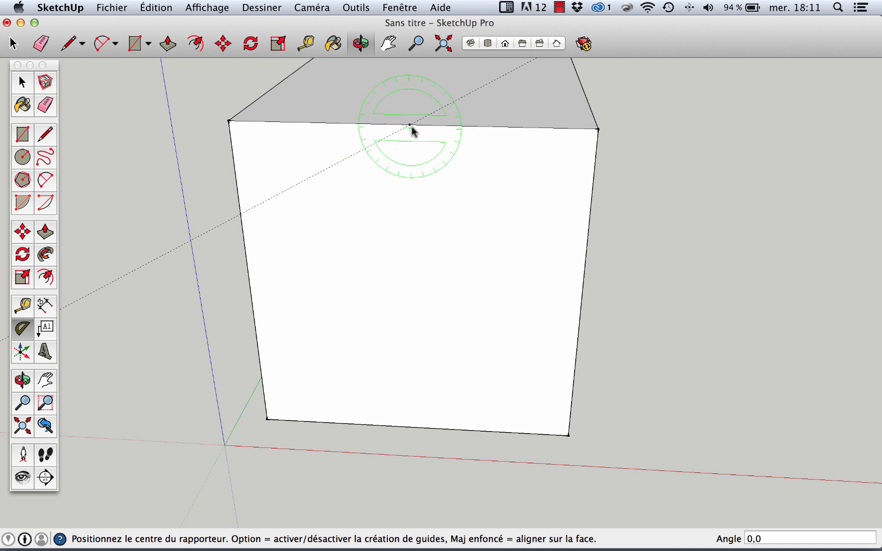
Create a second Protractor guide from the front face's top midpoint, sloping down across its right edge.
click(408, 124)
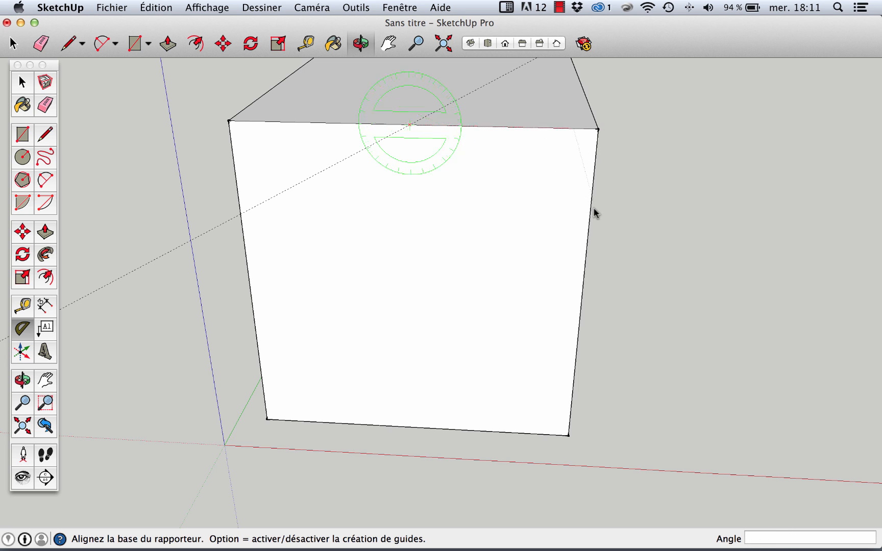
click(463, 131)
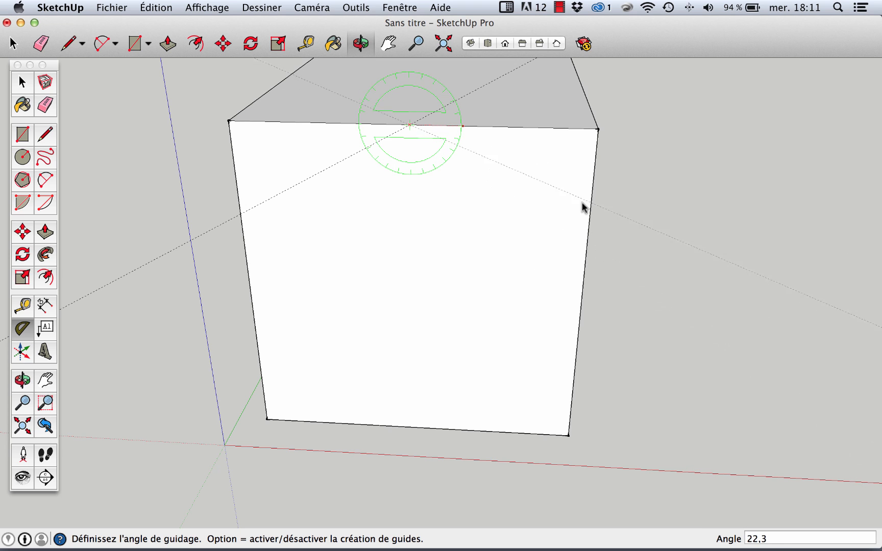
click(590, 236)
Draw two roof-slope lines along the guides on the front face, from its left edge to the top midpoint and down to its right edge.
middle_drag(597, 232, 441, 278)
click(45, 133)
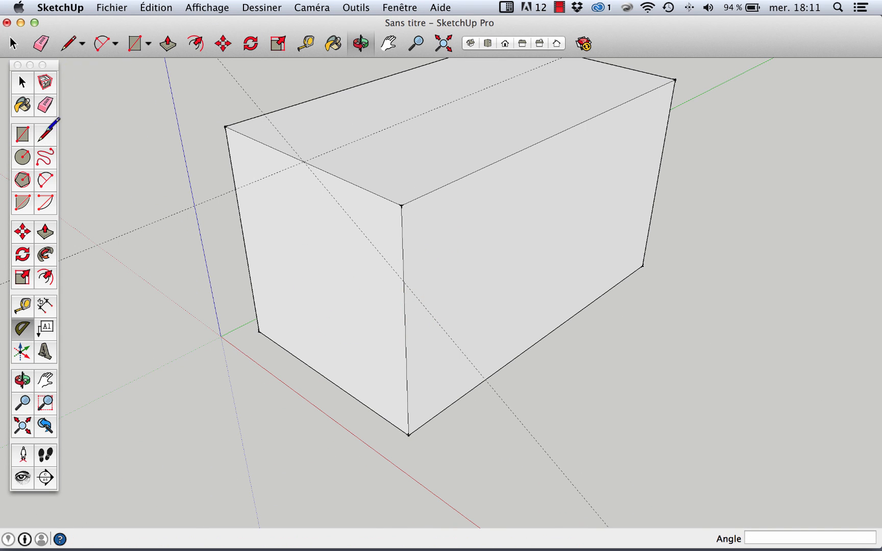
click(236, 189)
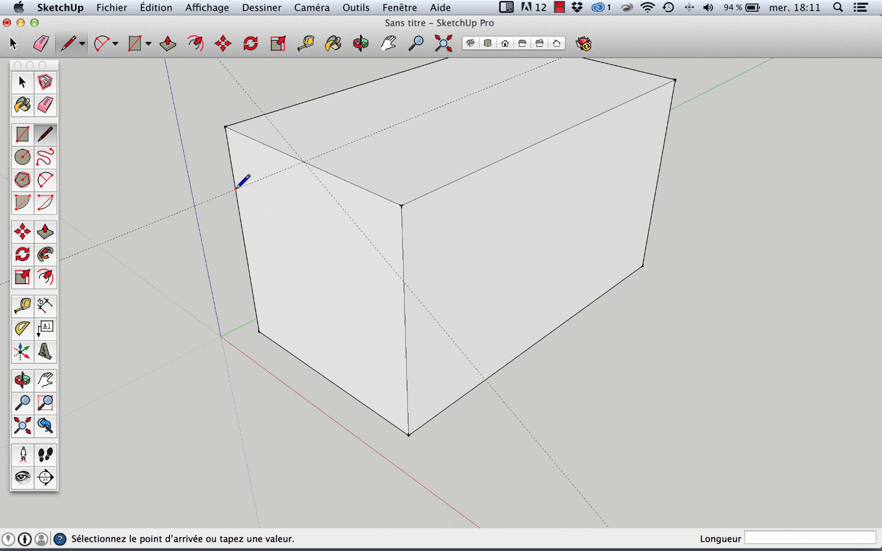
click(304, 161)
click(304, 162)
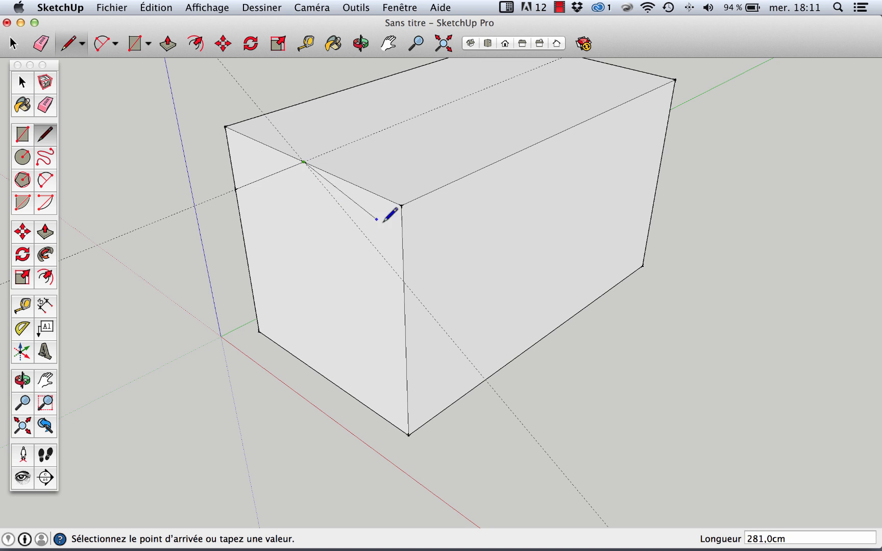
click(403, 281)
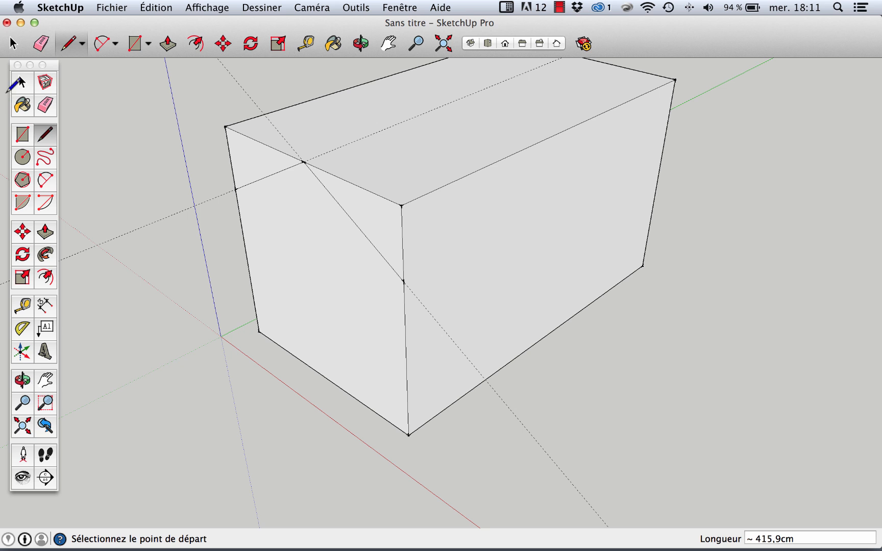
click(23, 82)
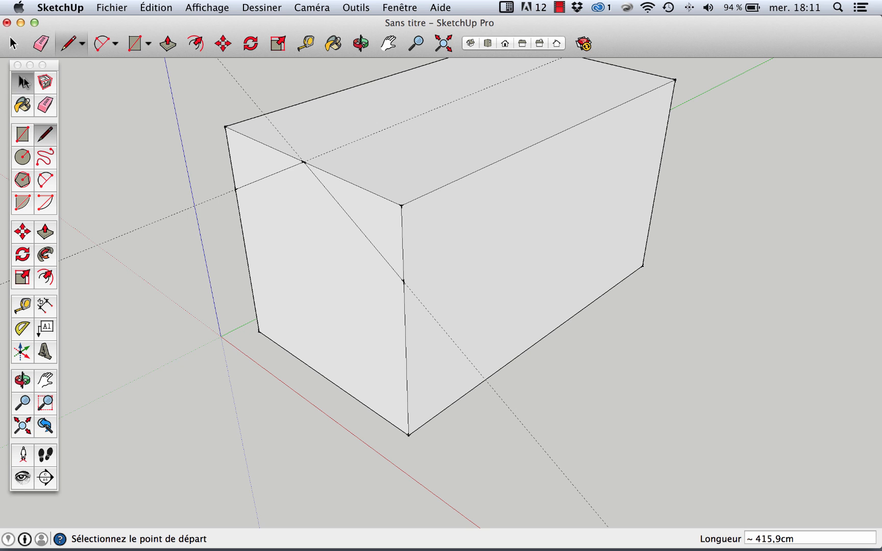
Cut away both triangular corners above the roof slopes by pushing them 1267.5 cm through the box's full length.
click(45, 233)
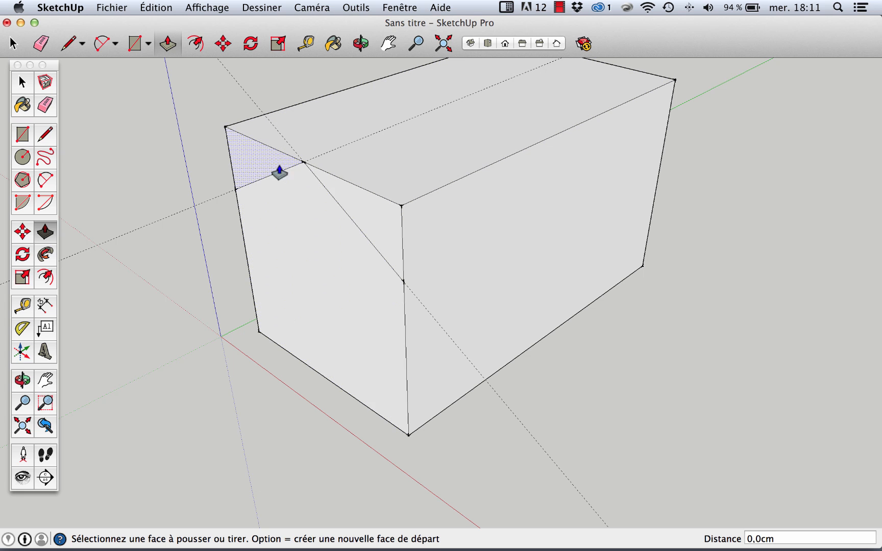
click(354, 204)
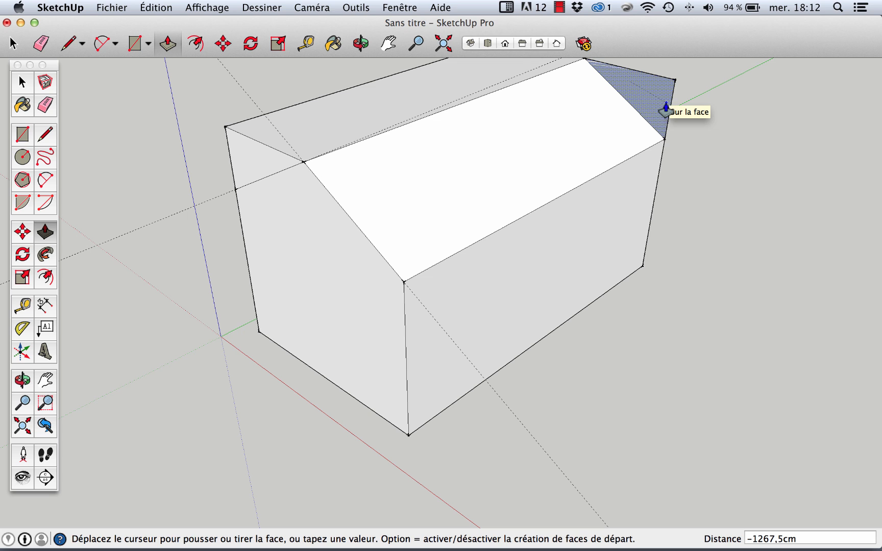
click(666, 110)
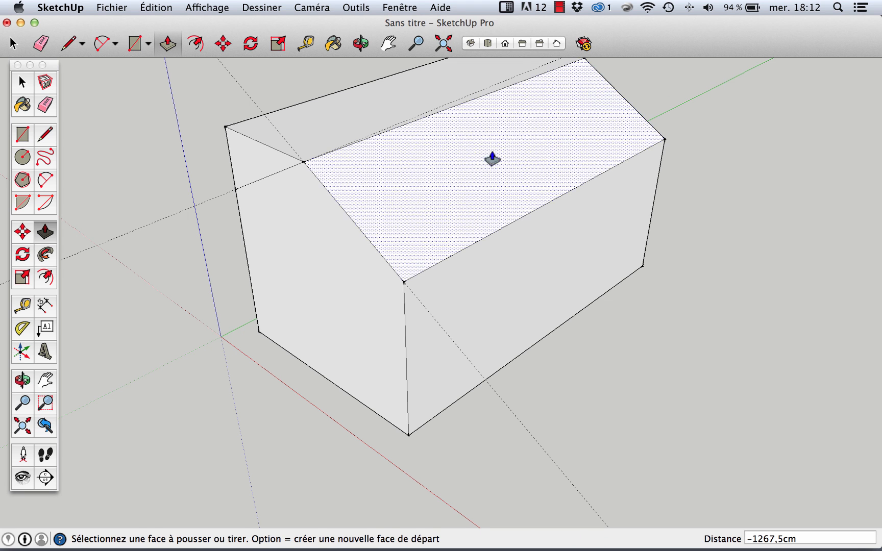
double_click(251, 174)
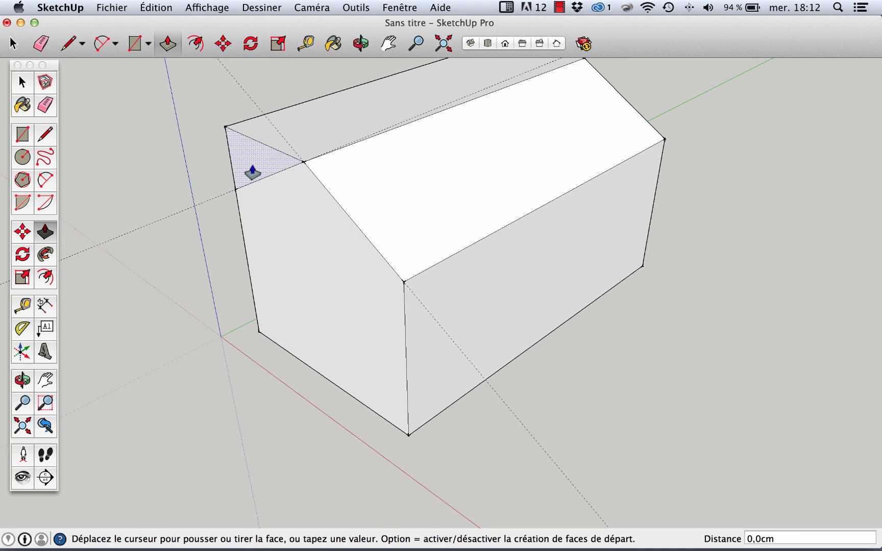
middle_drag(248, 177, 287, 268)
scroll(287, 268, down, 1)
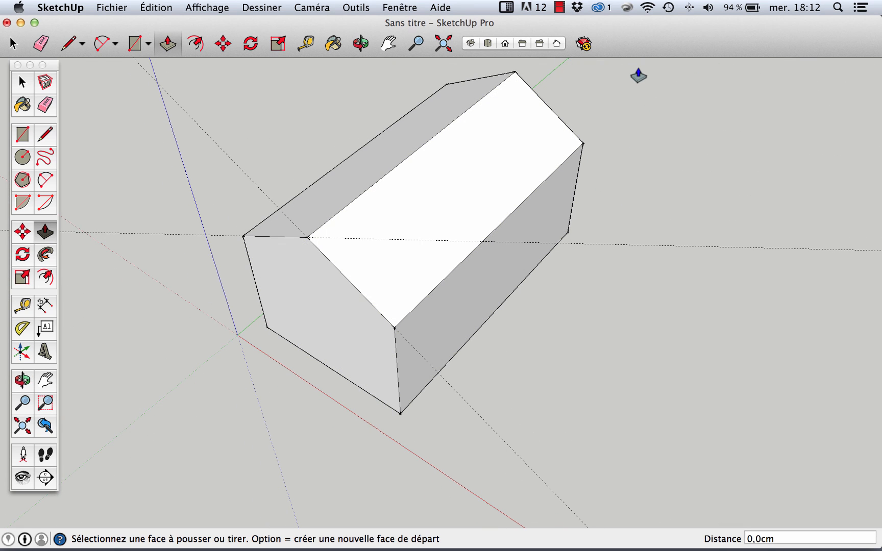
Delete all the construction guides from the model.
click(156, 8)
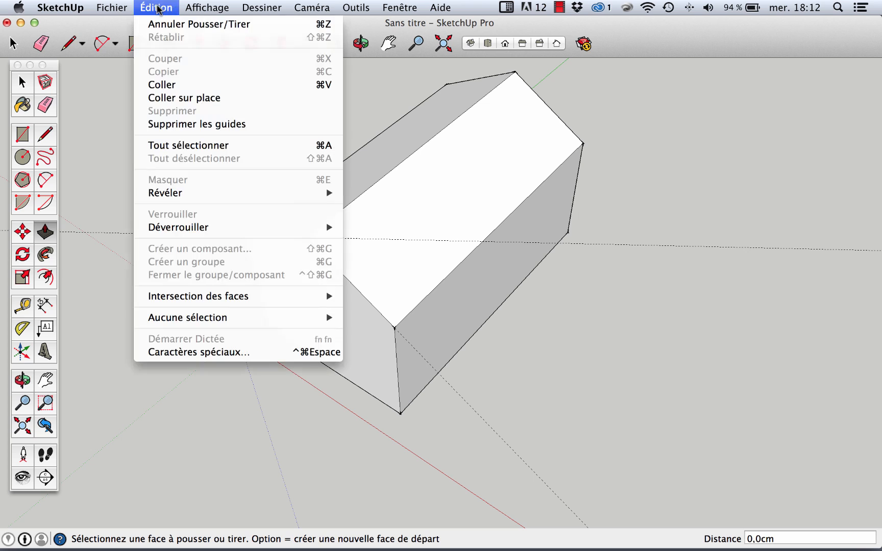
click(184, 124)
middle_drag(378, 344, 344, 419)
key(p)
scroll(269, 354, down, 3)
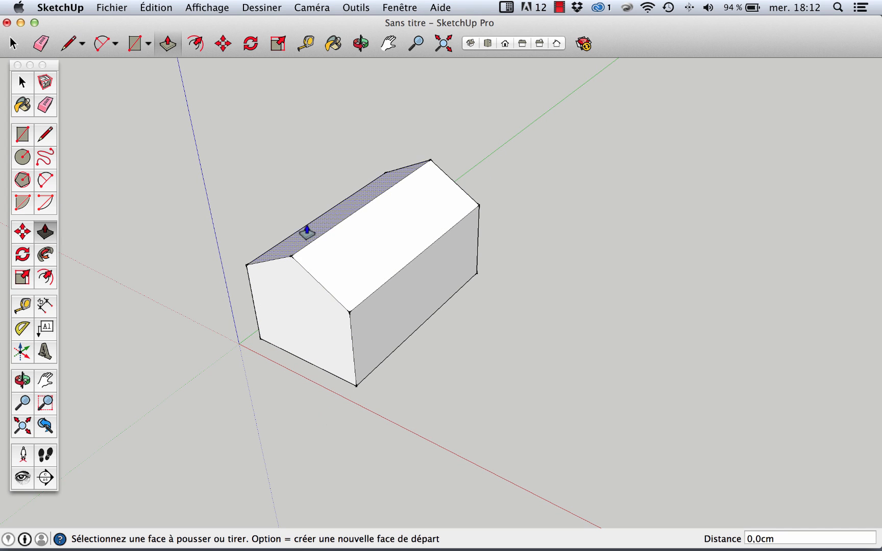
scroll(329, 301, up, 2)
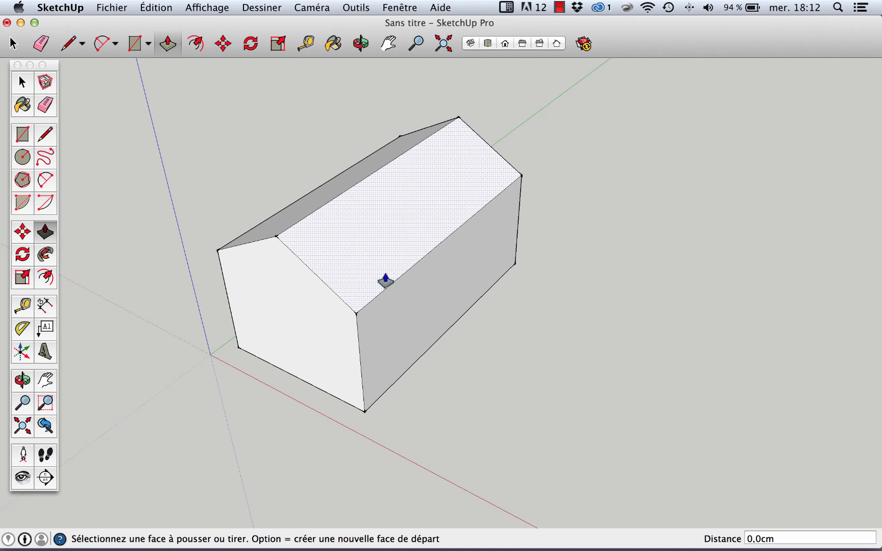
Try selecting all of the house's connected faces and edges from its front face, and clear the selection.
click(19, 82)
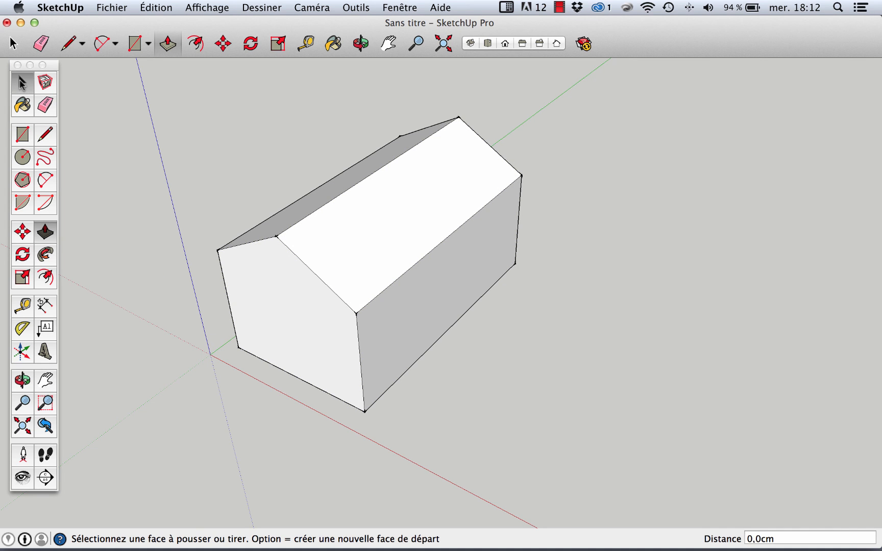
triple_click(322, 302)
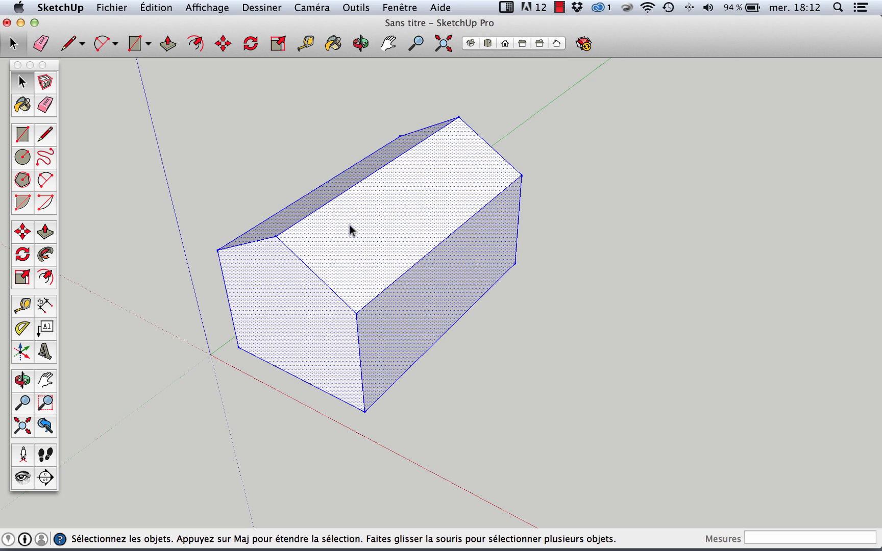
scroll(239, 317, up, 3)
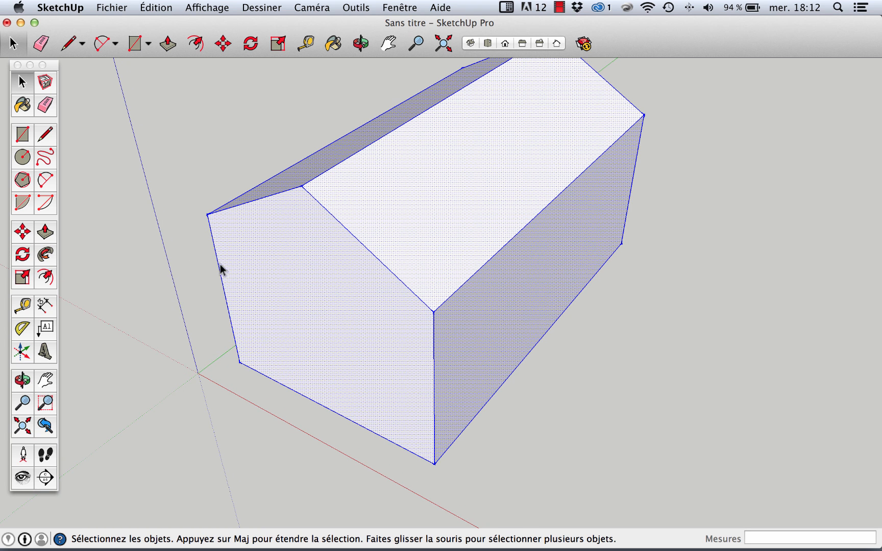
scroll(334, 286, down, 3)
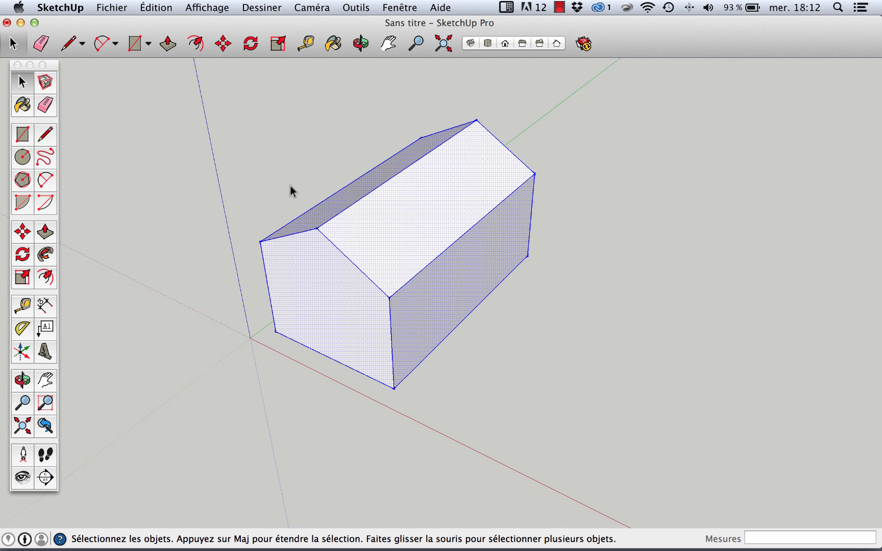
click(291, 191)
triple_click(325, 298)
click(250, 98)
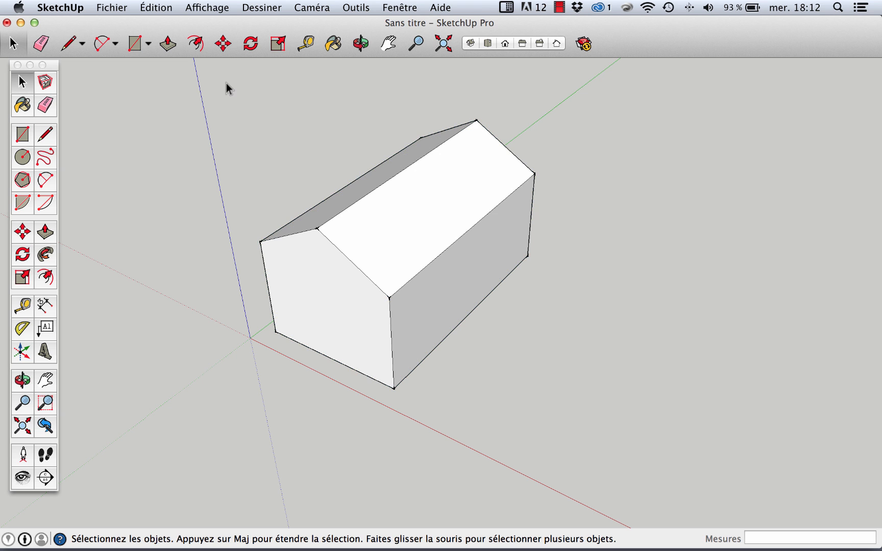
Select the entire house volume with a selection window and make it a group.
drag(220, 72, 620, 342)
key(o)
key(space)
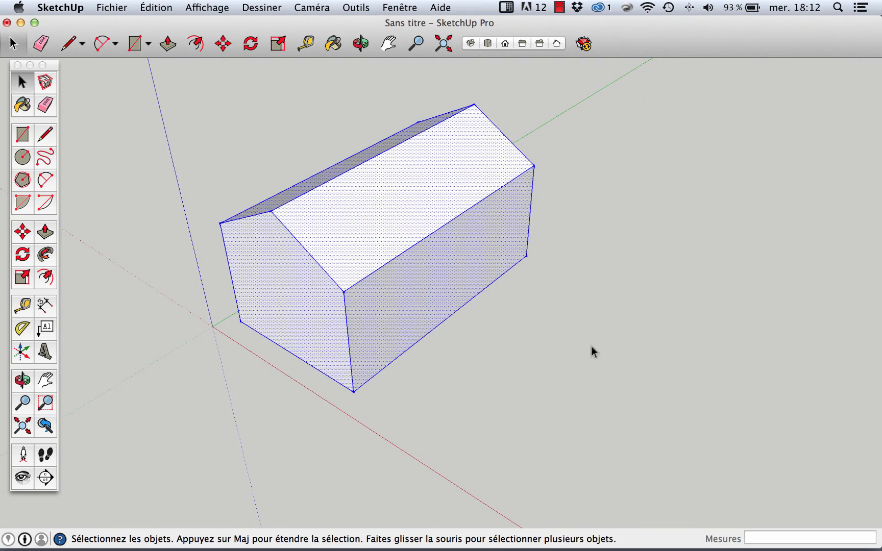
right_click(317, 279)
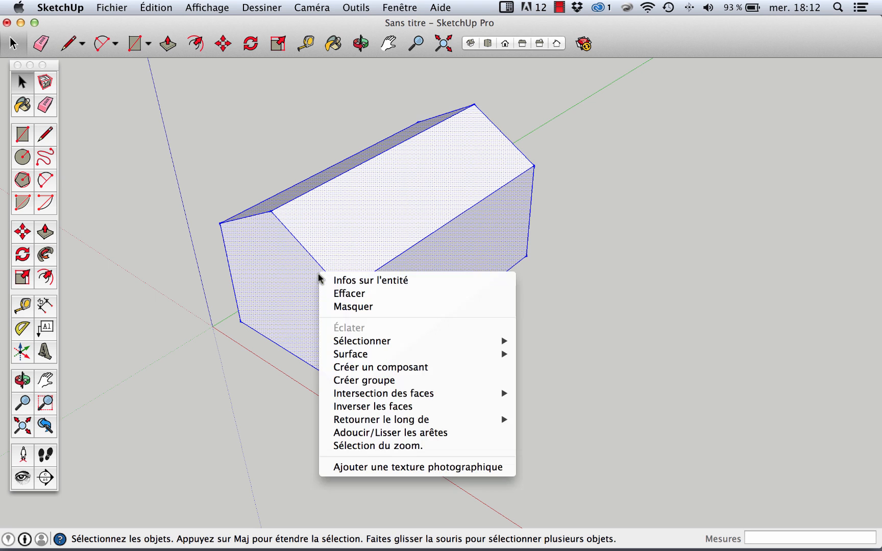
click(360, 383)
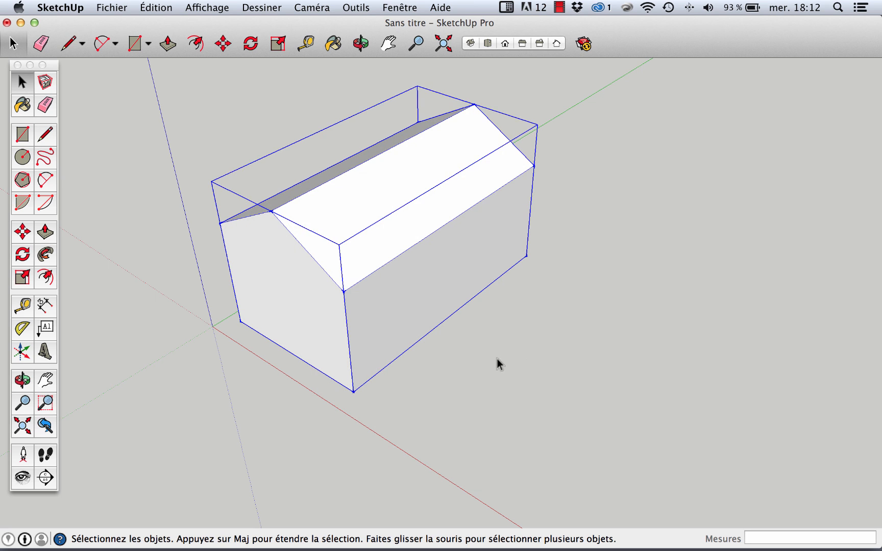
click(469, 363)
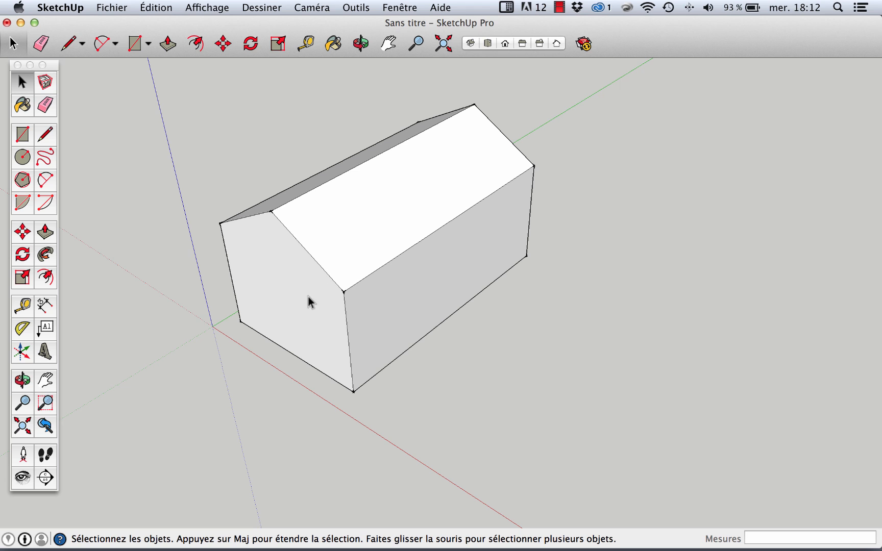
Open the house group, copy its two sloping roof faces, and close the group.
click(327, 255)
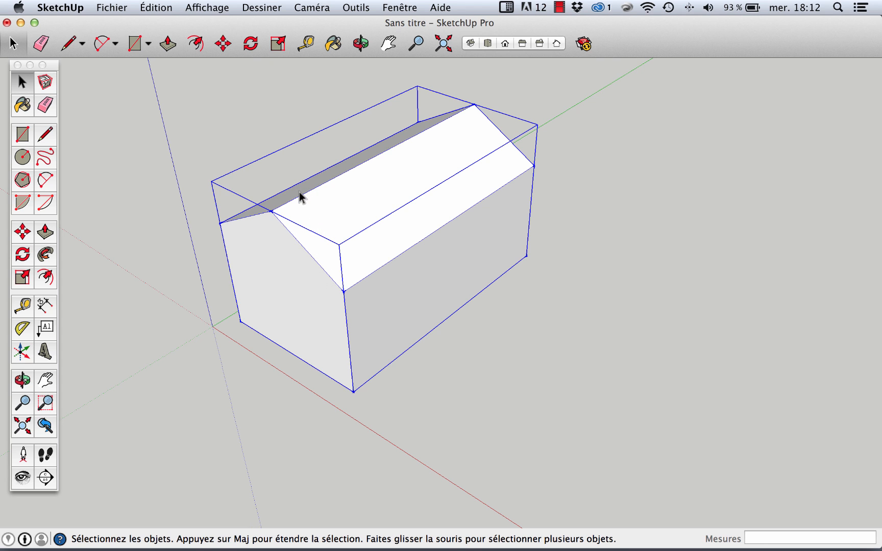
double_click(368, 200)
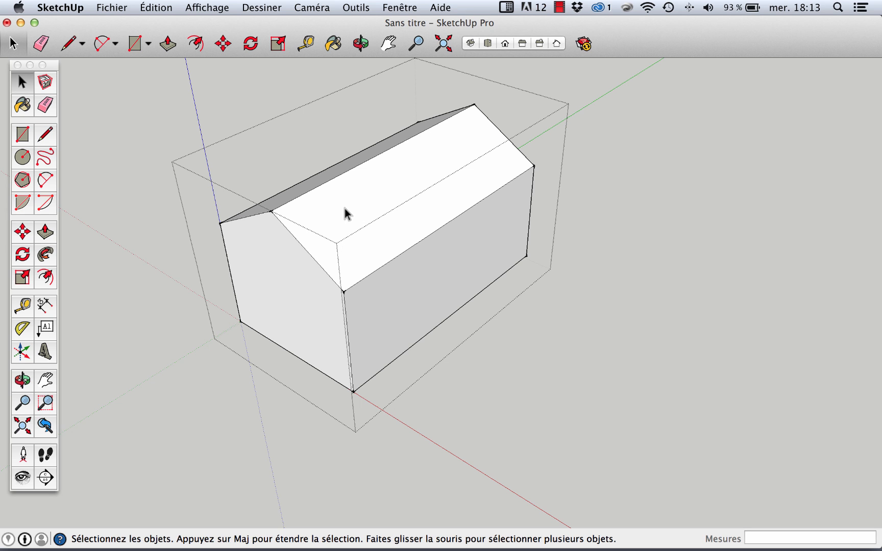
click(343, 223)
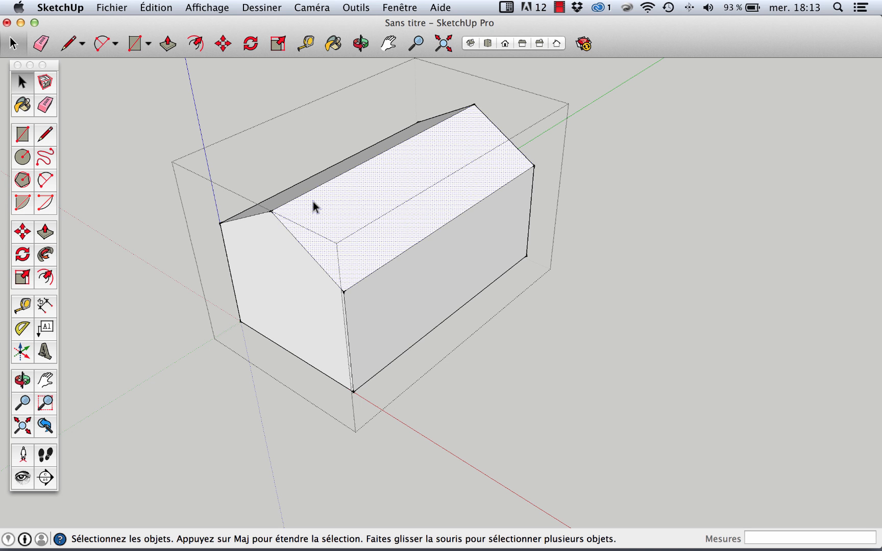
mouse_move(315, 199)
middle_down()
mouse_move(523, 273)
mouse_move(374, 256)
middle_up()
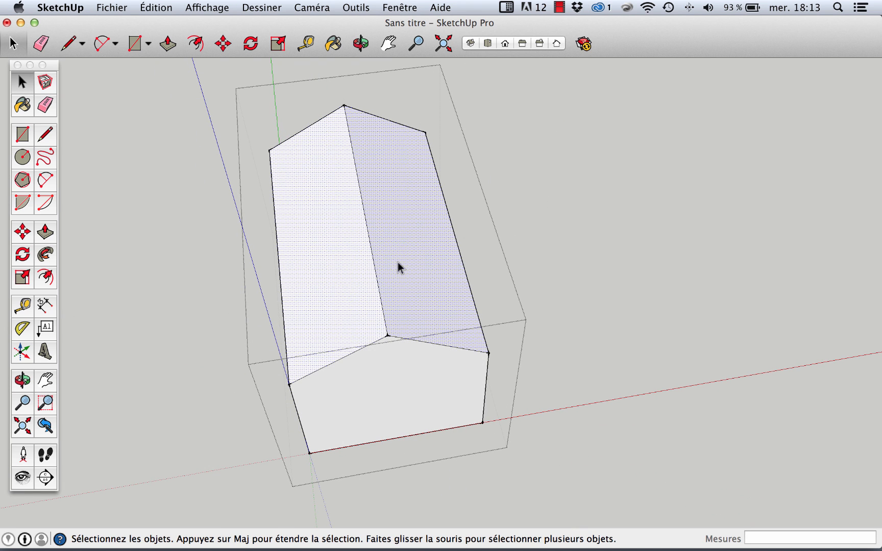
middle_drag(402, 266, 215, 238)
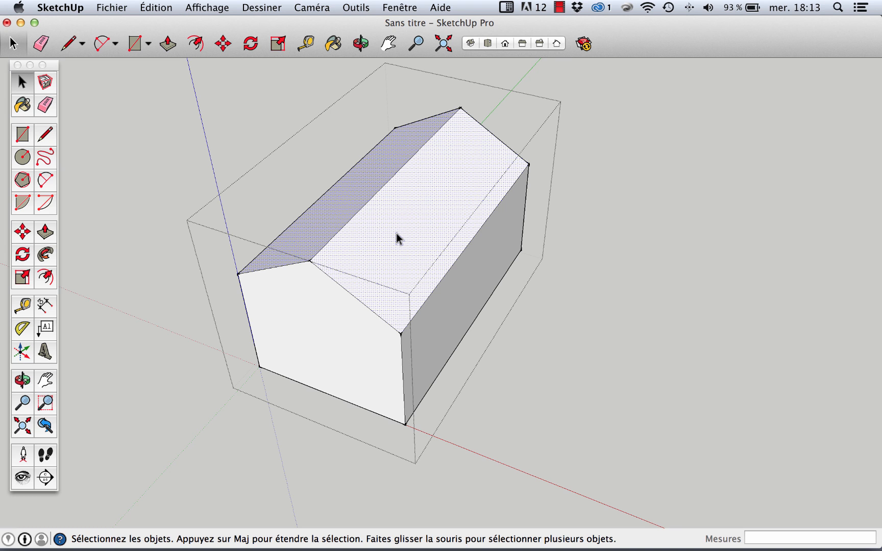
click(161, 7)
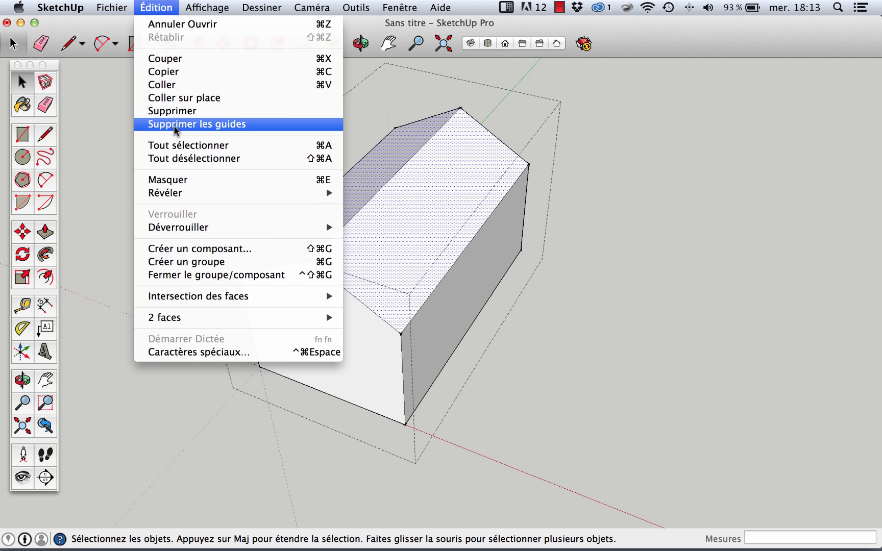
click(176, 75)
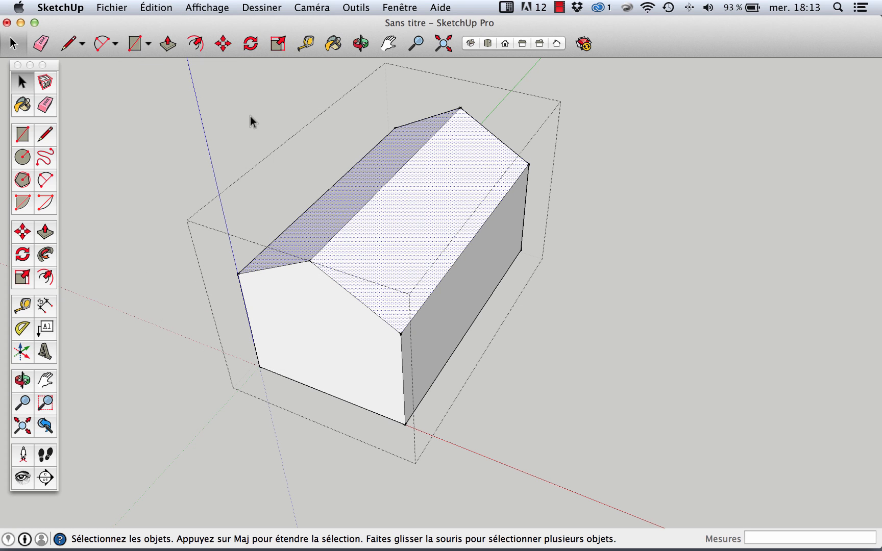
click(240, 117)
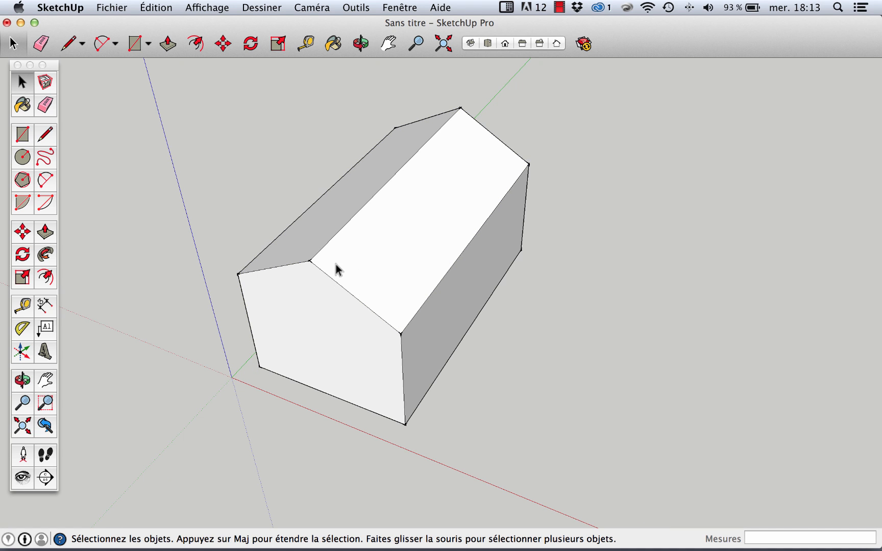
Paste the two copied roof faces in place, outside the house group.
click(150, 6)
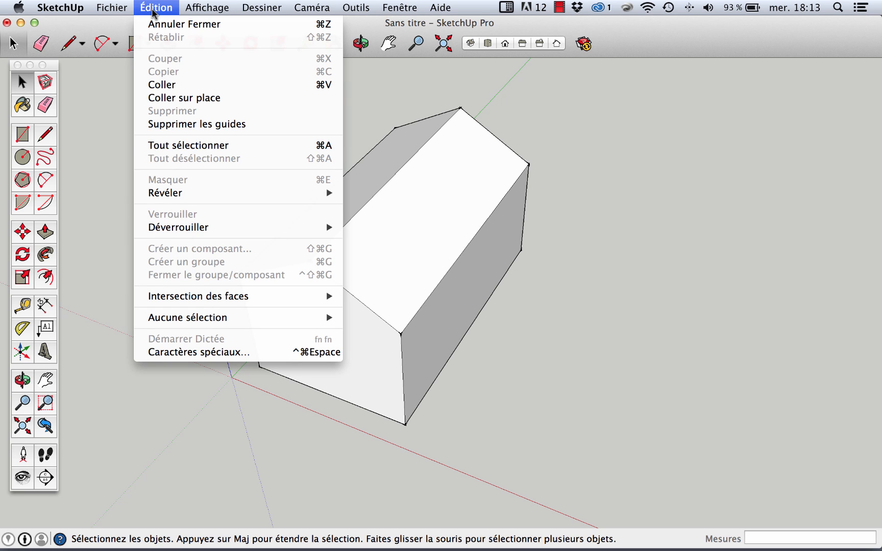
click(168, 101)
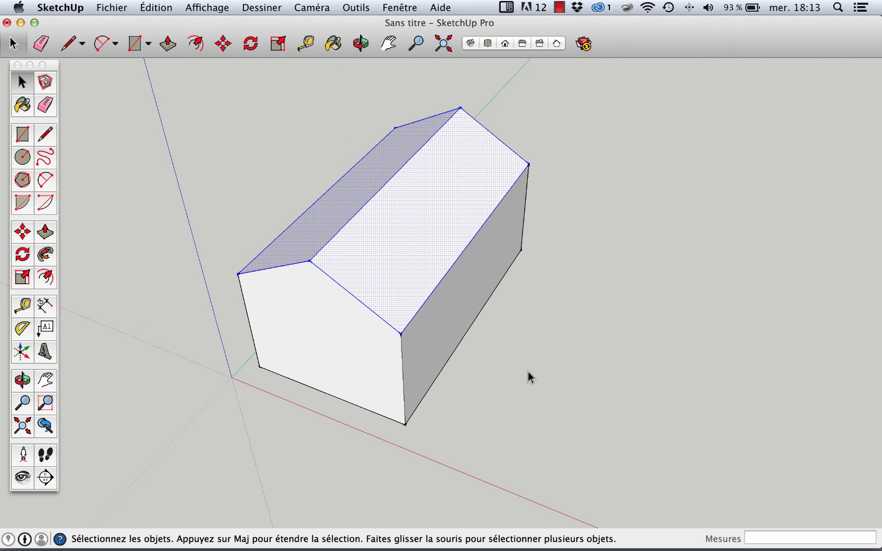
click(444, 389)
click(348, 364)
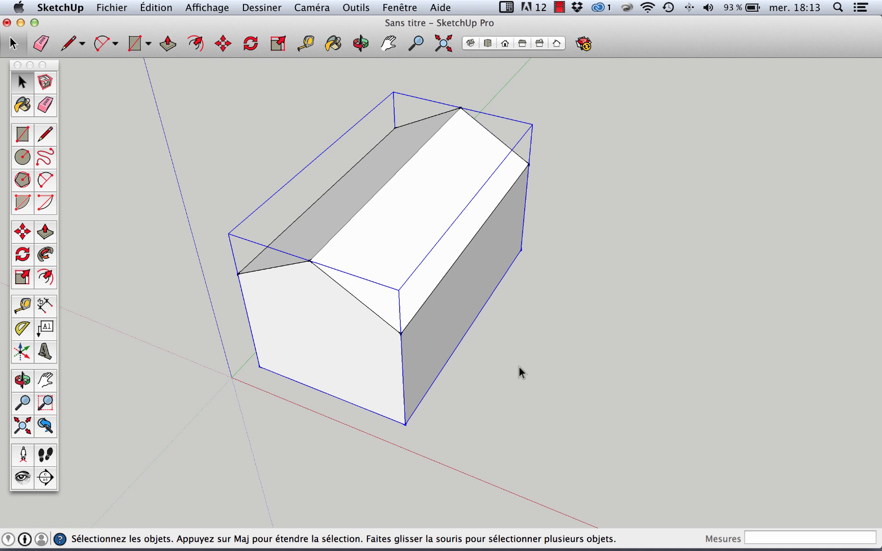
key(super+z)
click(335, 269)
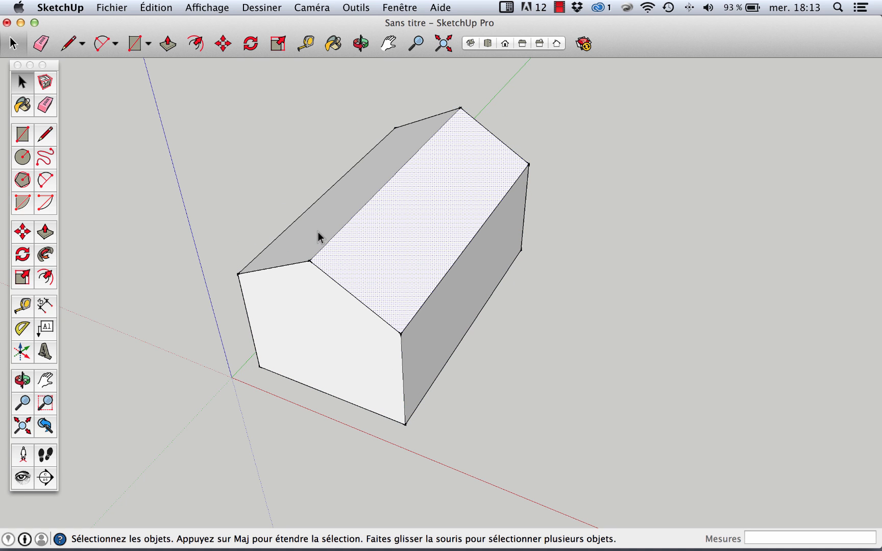
Select both pasted roof faces with their edges and make them a separate group.
triple_click(372, 248)
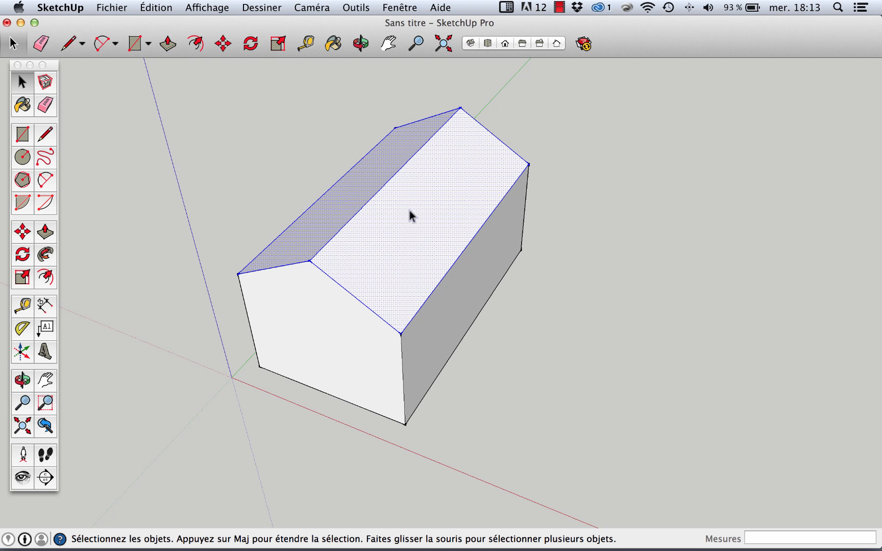
right_click(400, 220)
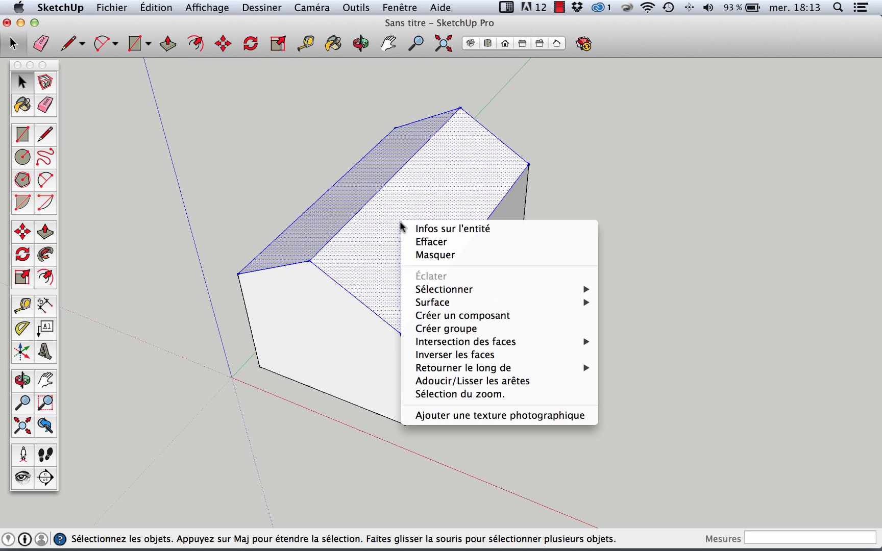
click(430, 329)
click(548, 317)
click(433, 281)
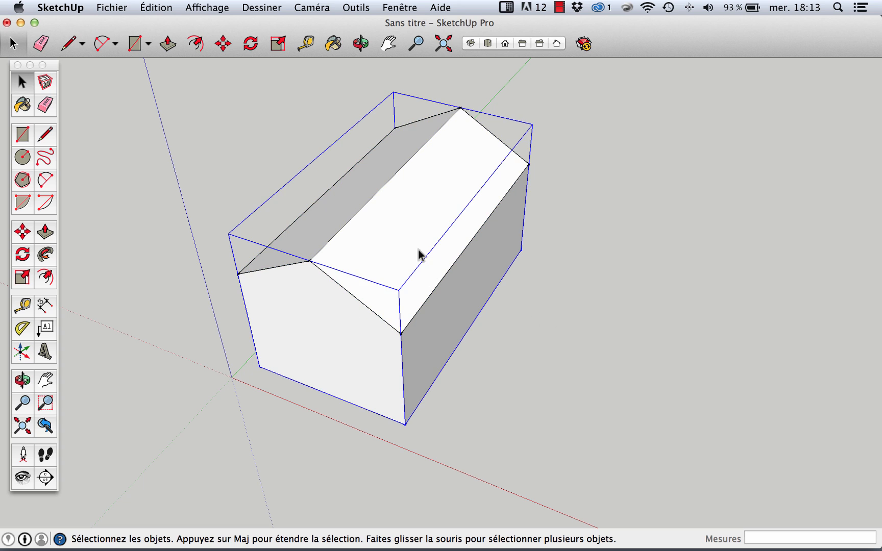
click(524, 310)
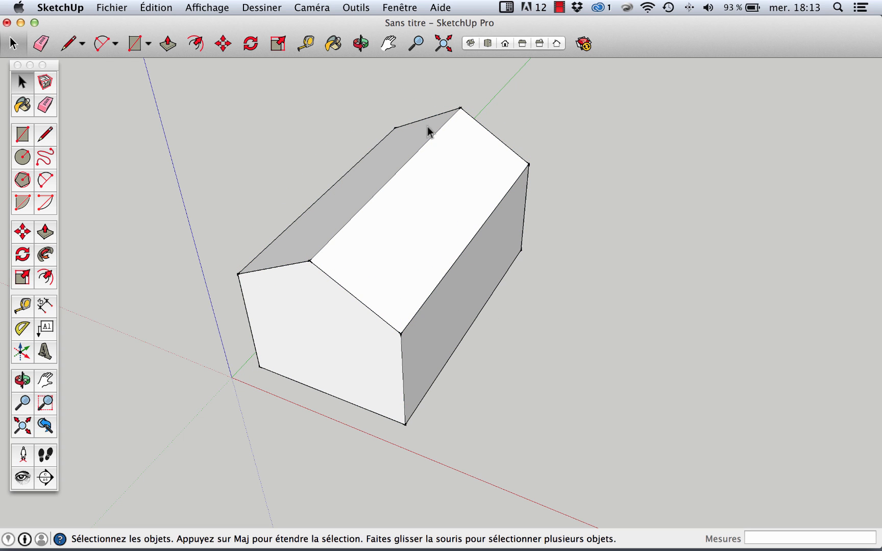
Display the model's structure list and rename the house body group "murs".
click(400, 9)
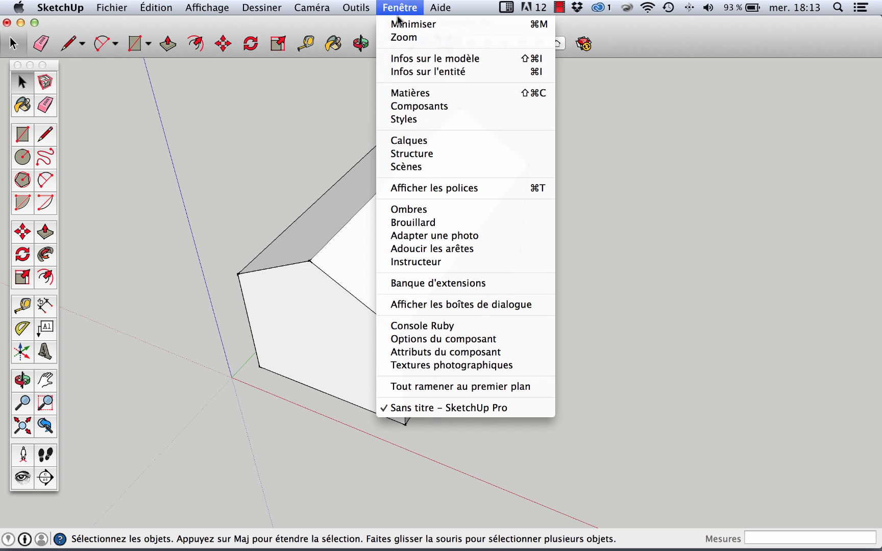
click(412, 153)
click(742, 326)
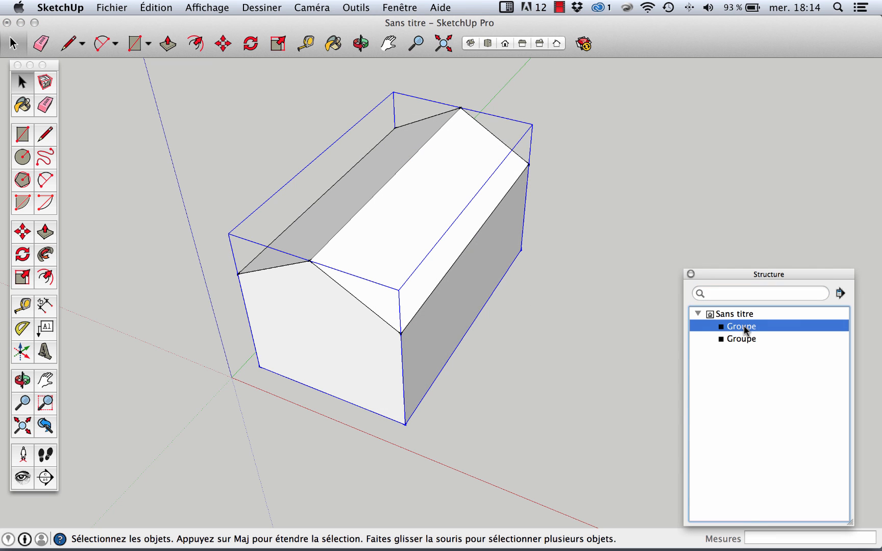
right_click(744, 325)
click(665, 536)
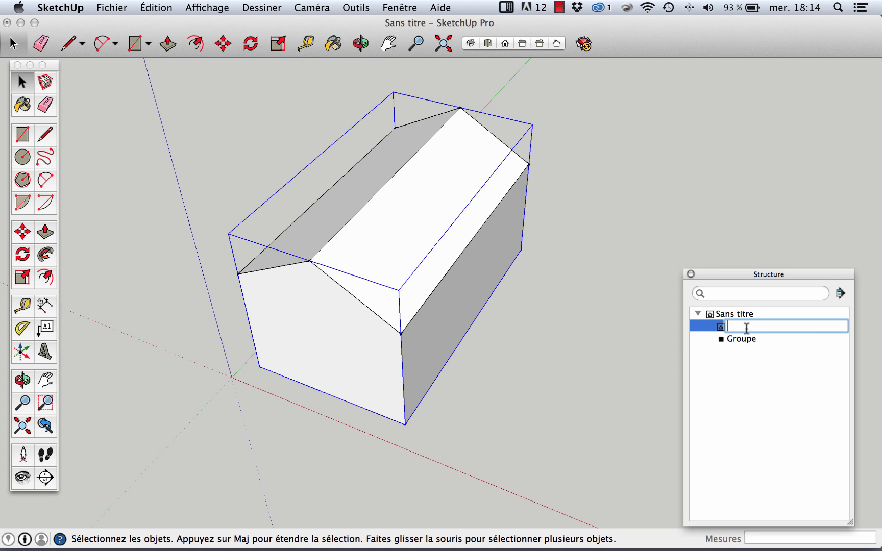
text(murs)
click(710, 384)
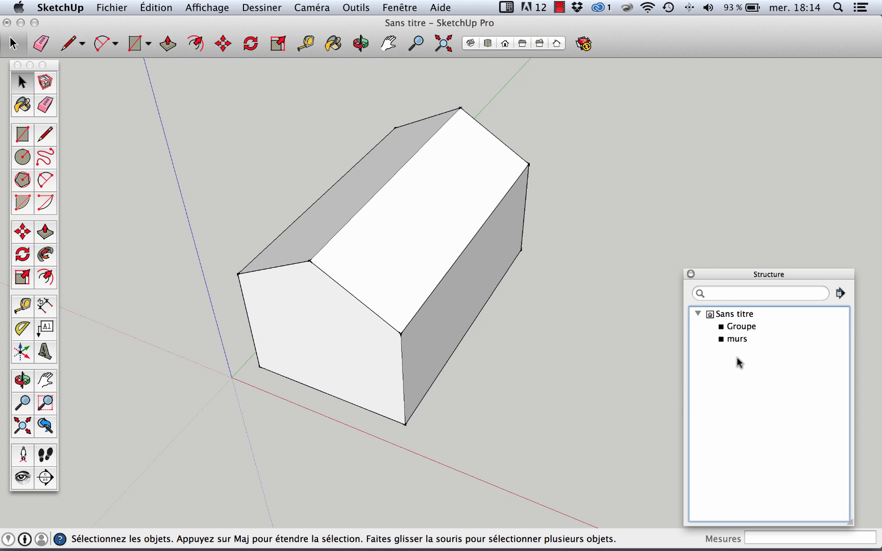
Rename the roof group "toit" in the model's structure list.
mouse_move(736, 336)
mouse_down()
mouse_move(741, 331)
mouse_move(735, 357)
mouse_move(744, 328)
mouse_up()
right_click(744, 327)
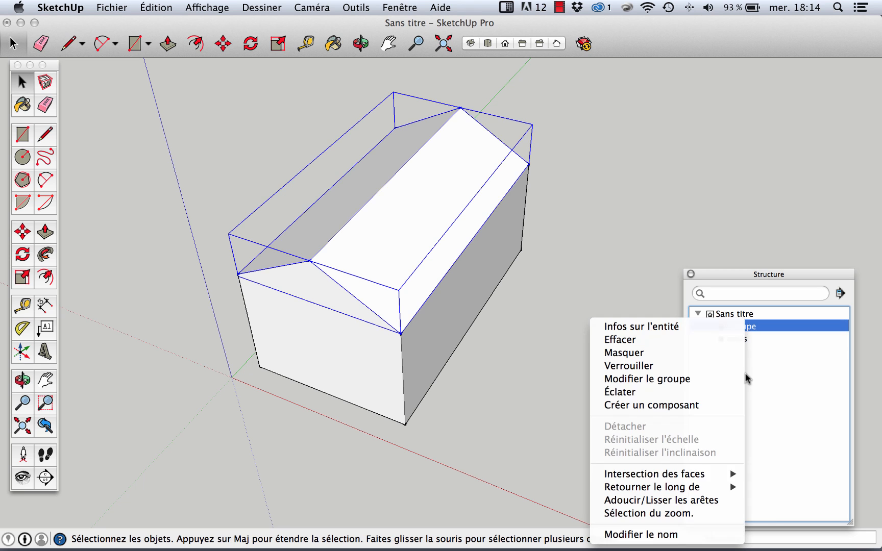
click(649, 540)
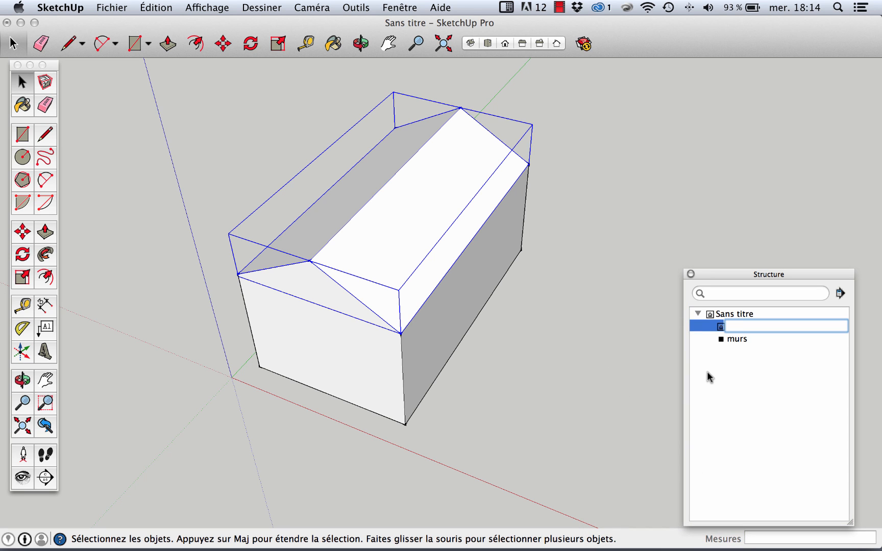
text(toit)
click(629, 367)
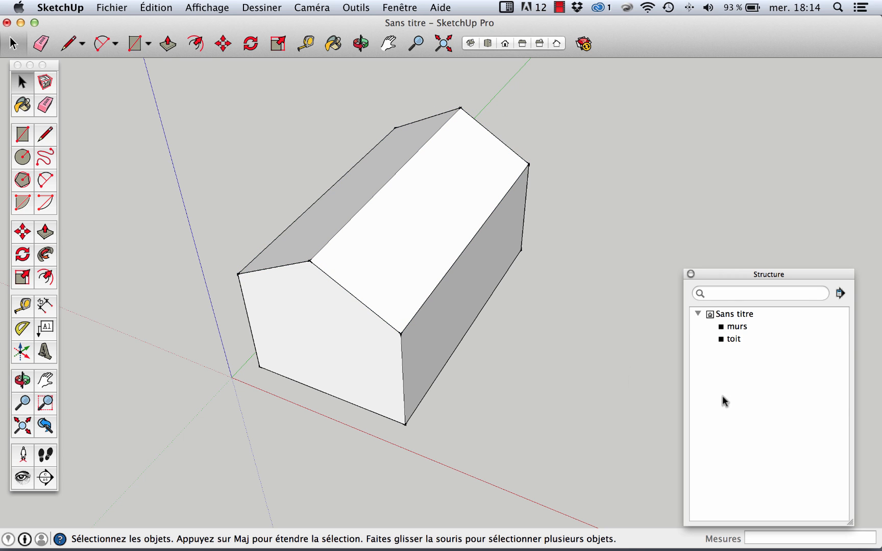
Hide the roof group "toit" from the model's structure list.
click(733, 341)
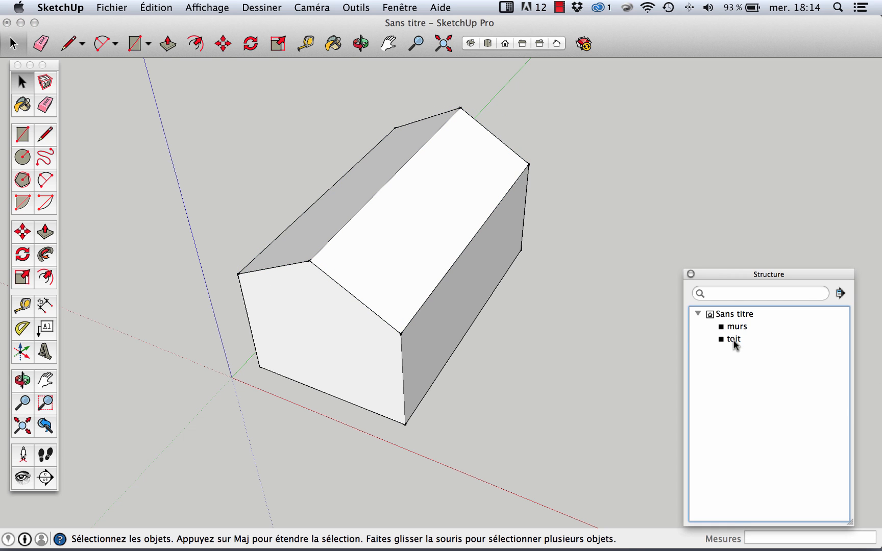
right_click(734, 340)
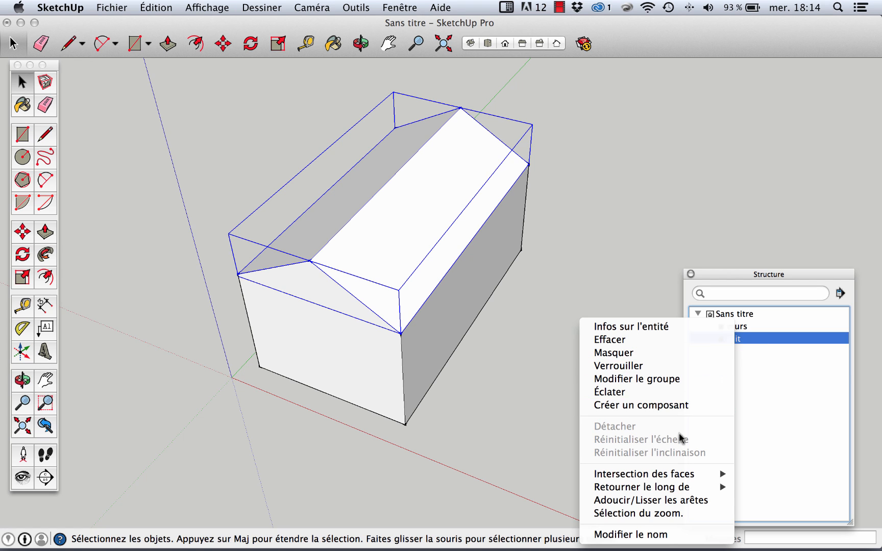
click(630, 354)
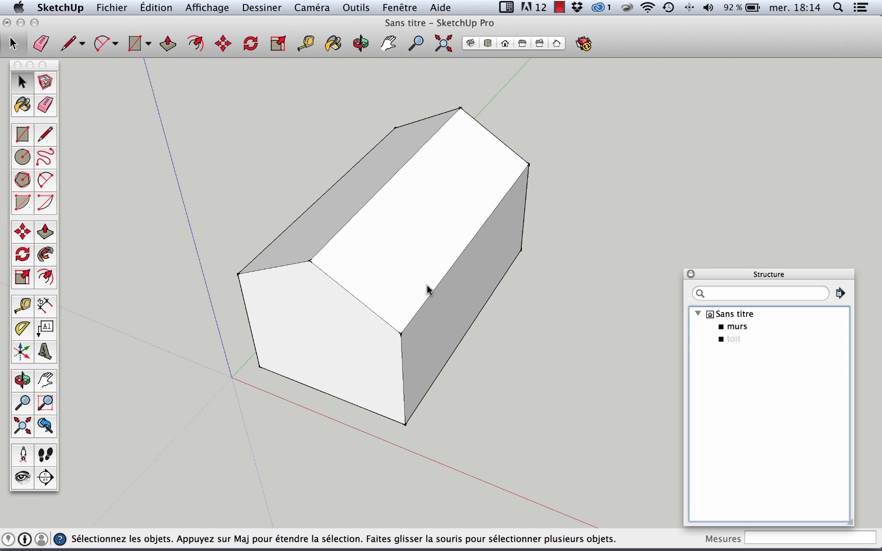
Open the "murs" group for editing.
click(404, 306)
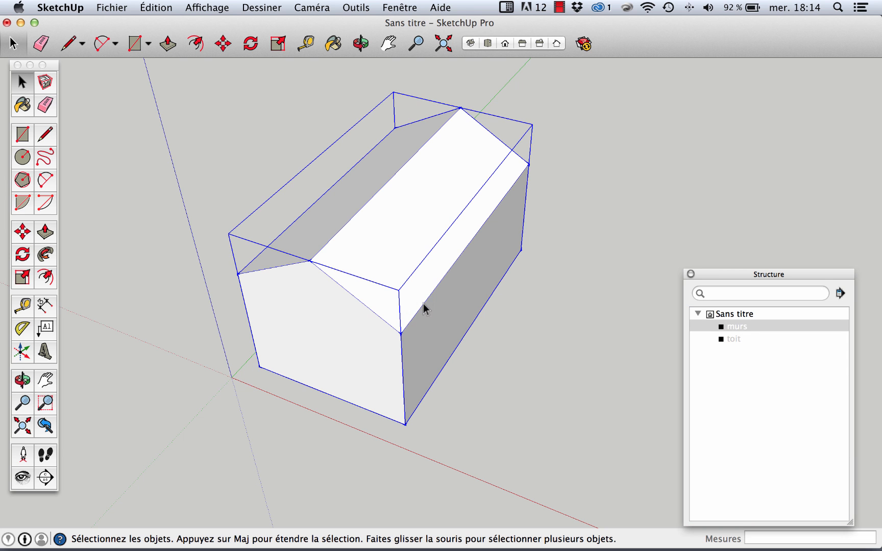
middle_drag(423, 304, 341, 352)
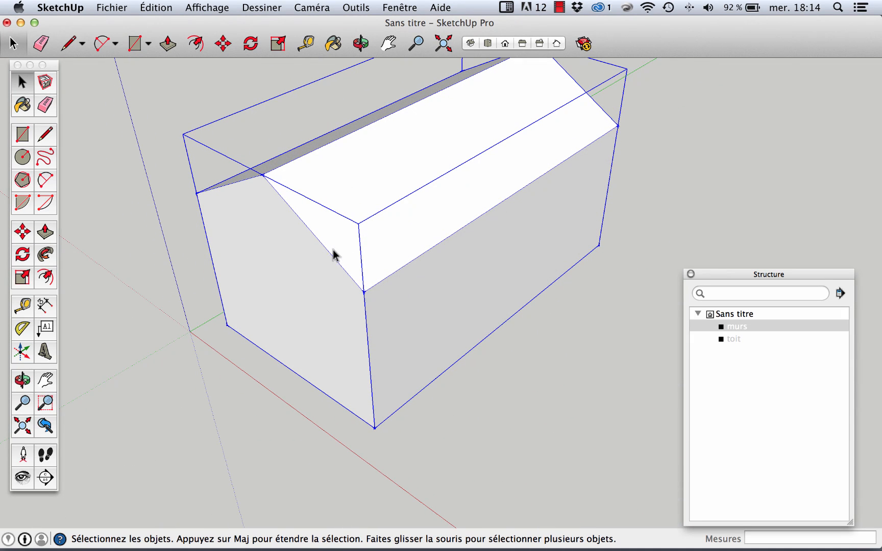
middle_drag(407, 343, 476, 379)
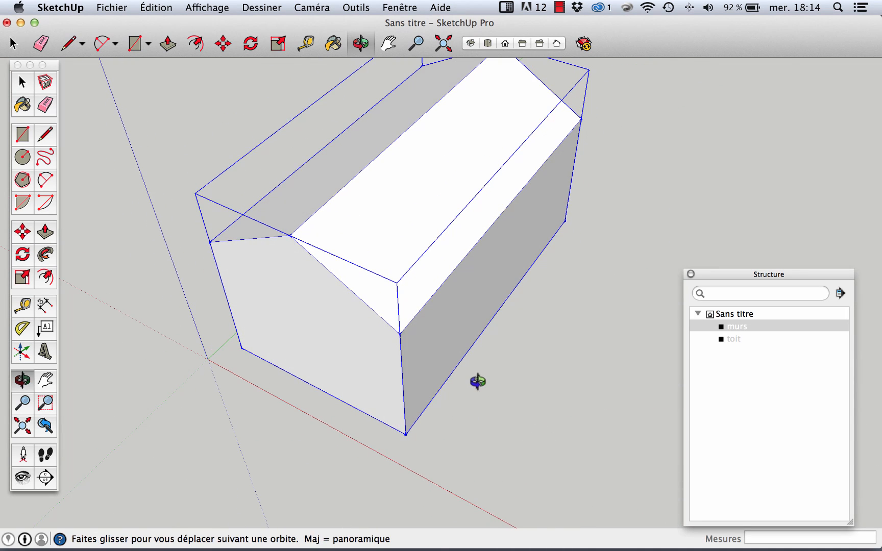
middle_drag(378, 275, 442, 344)
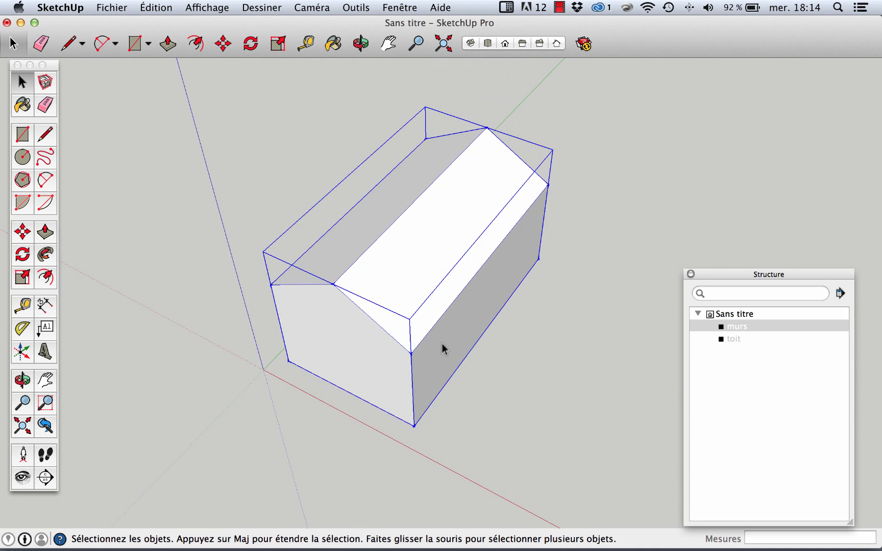
double_click(402, 245)
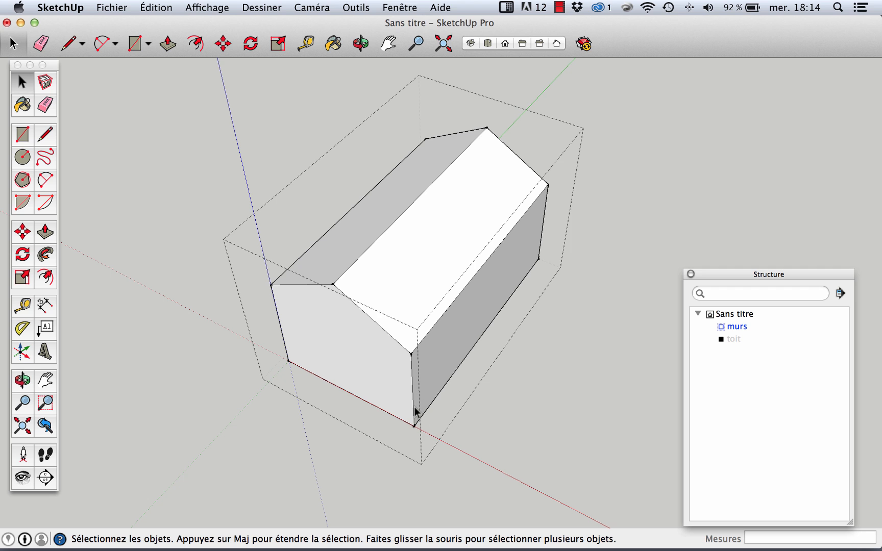
mouse_move(416, 412)
middle_down()
mouse_move(414, 383)
mouse_move(401, 412)
middle_up()
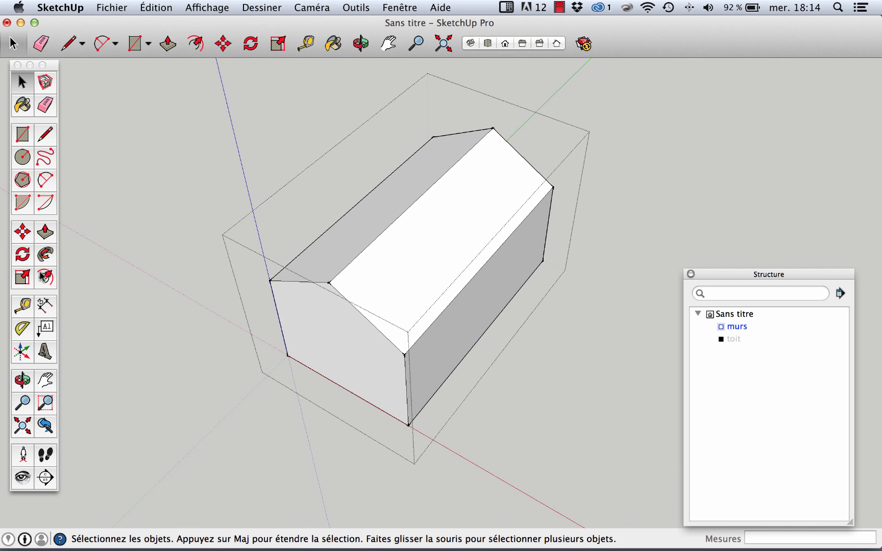
Try offsetting the outline of the sloped roof face inward by about 43 cm, and undo it.
click(44, 276)
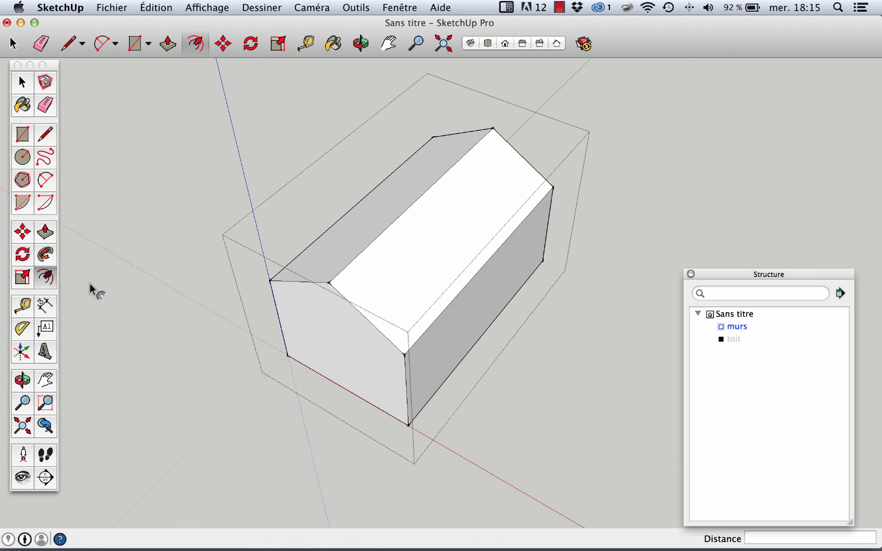
click(408, 255)
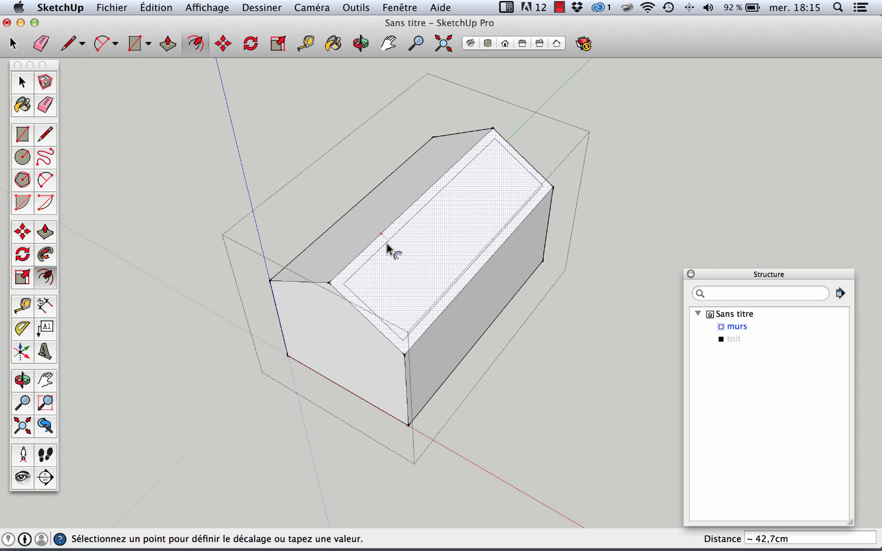
click(386, 246)
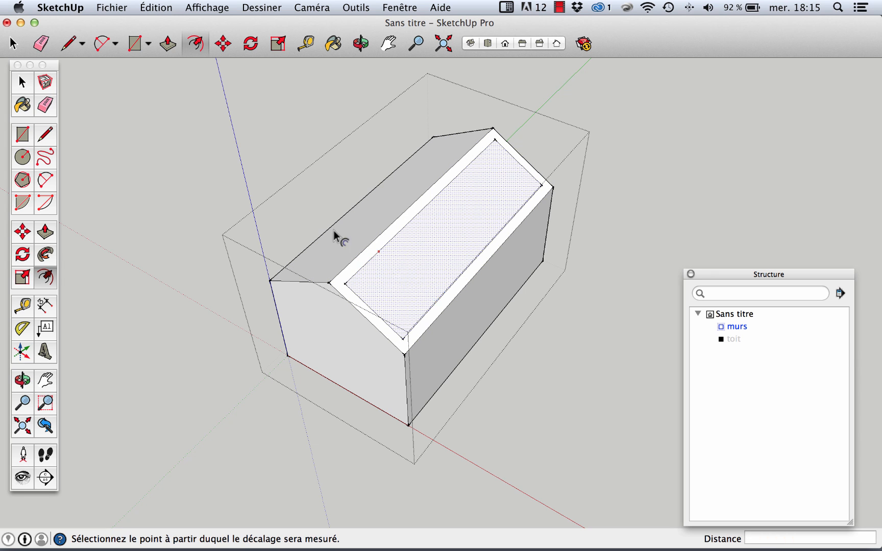
click(156, 8)
click(168, 24)
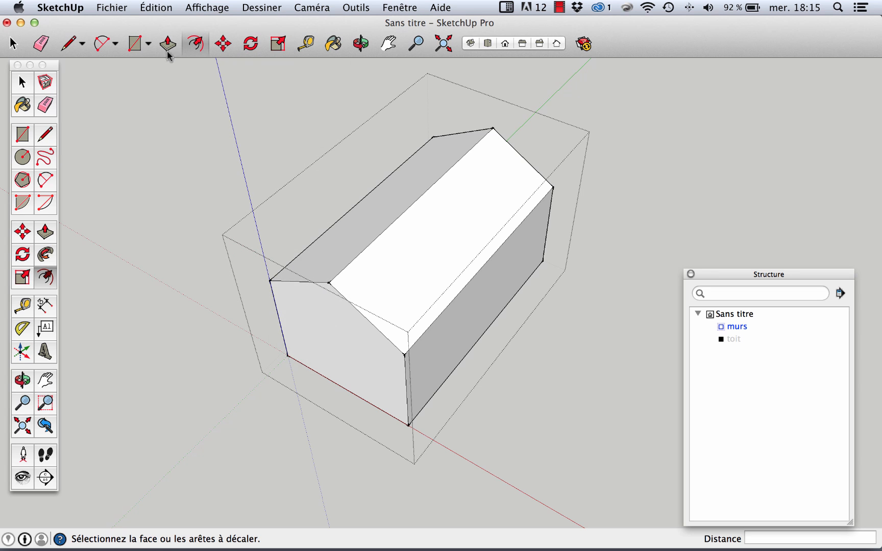
Offset the outline of the house's underside face inward to mark the wall thickness on the base.
middle_drag(464, 449, 435, 67)
key(f)
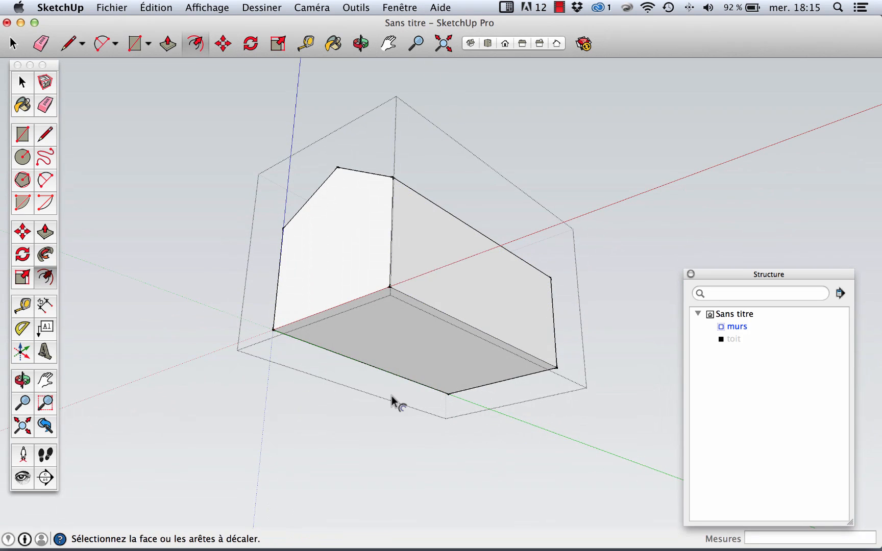
middle_drag(392, 396, 411, 340)
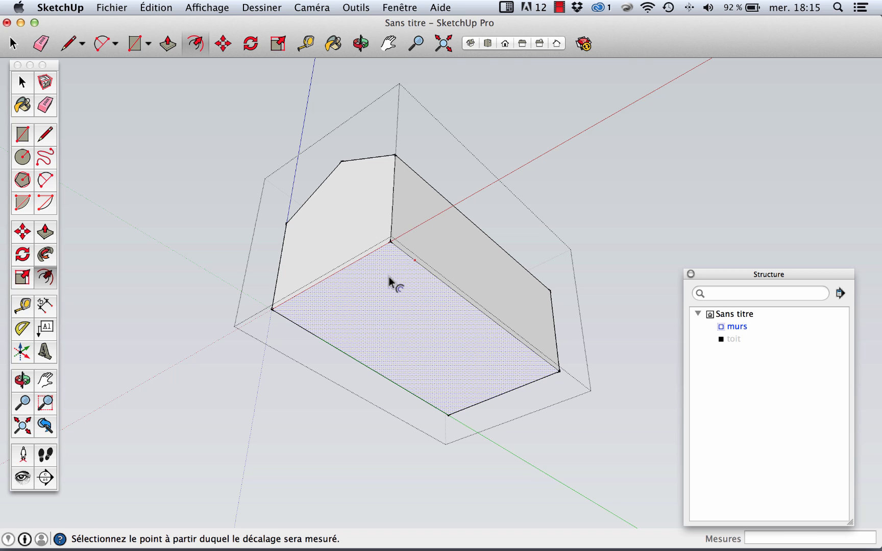
click(395, 291)
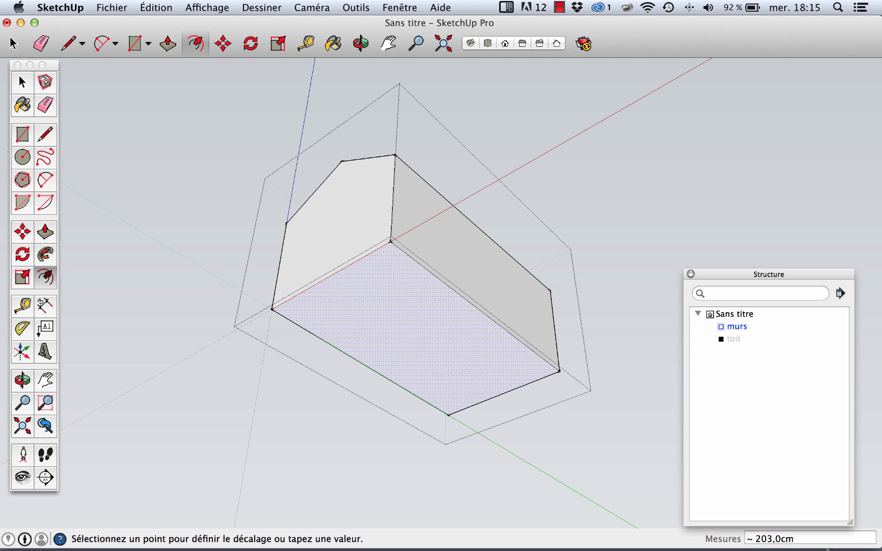
click(399, 258)
key(Escape)
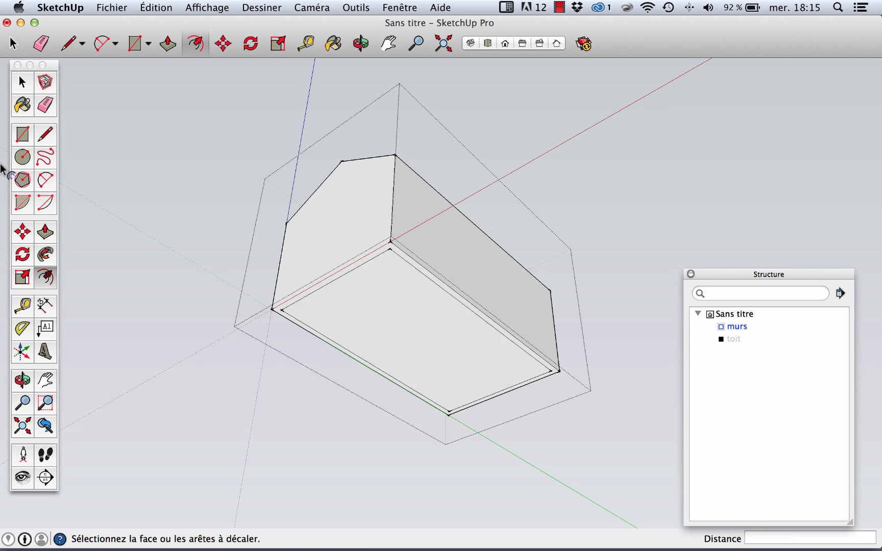
Push the inner base face up through the house until it rises above the roof ridge, about 894.5 cm.
click(45, 233)
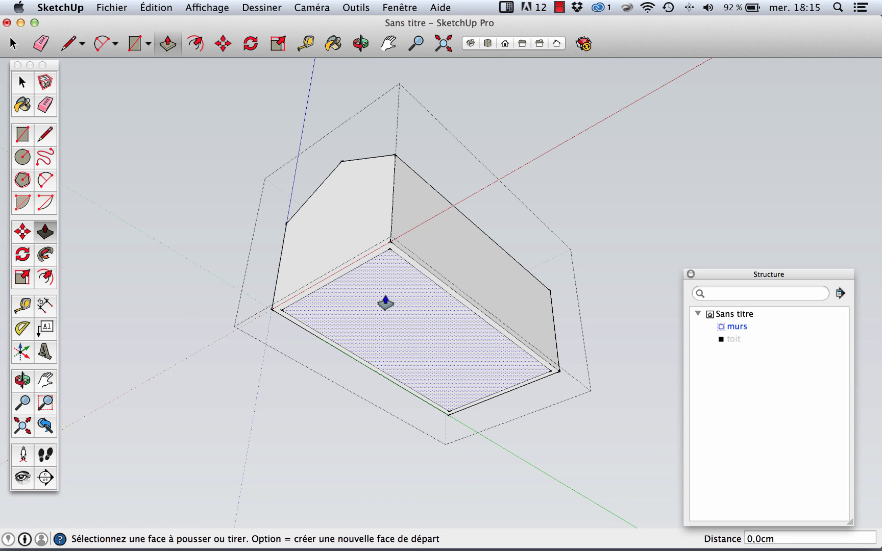
click(399, 296)
scroll(334, 416, down, 4)
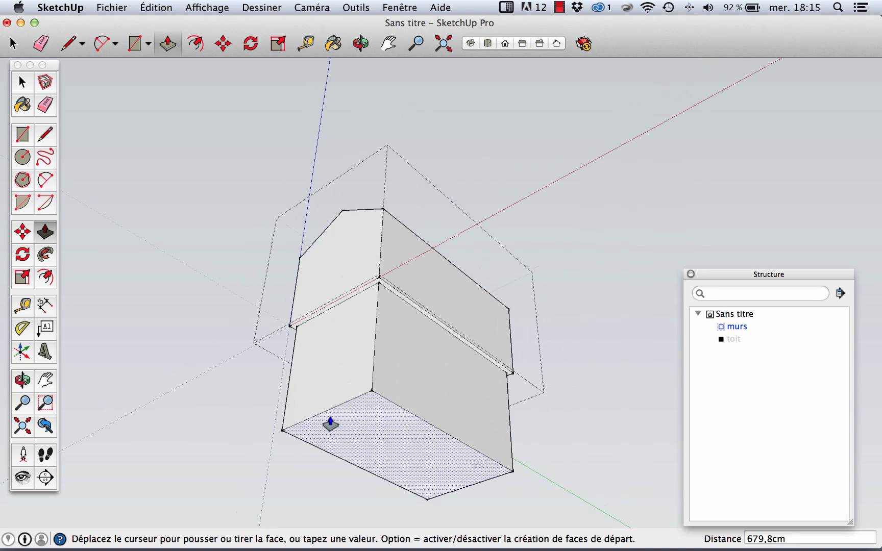
middle_drag(430, 235, 388, 489)
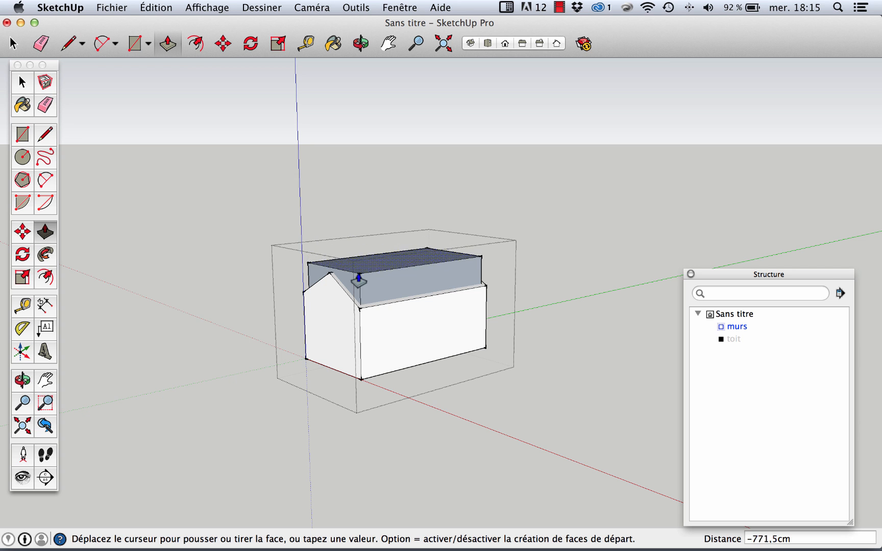
click(370, 254)
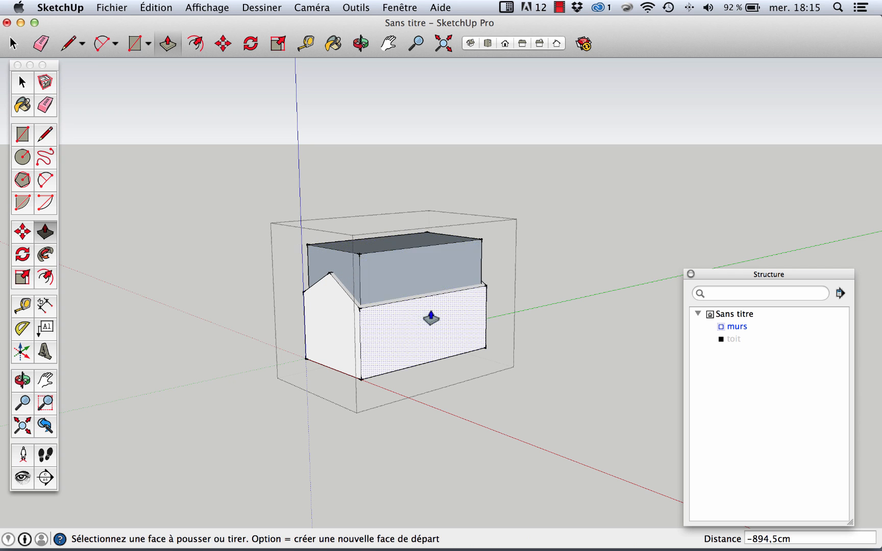
Examine where the raised inner volume meets the wall tops and the gable slopes.
scroll(454, 331, up, 3)
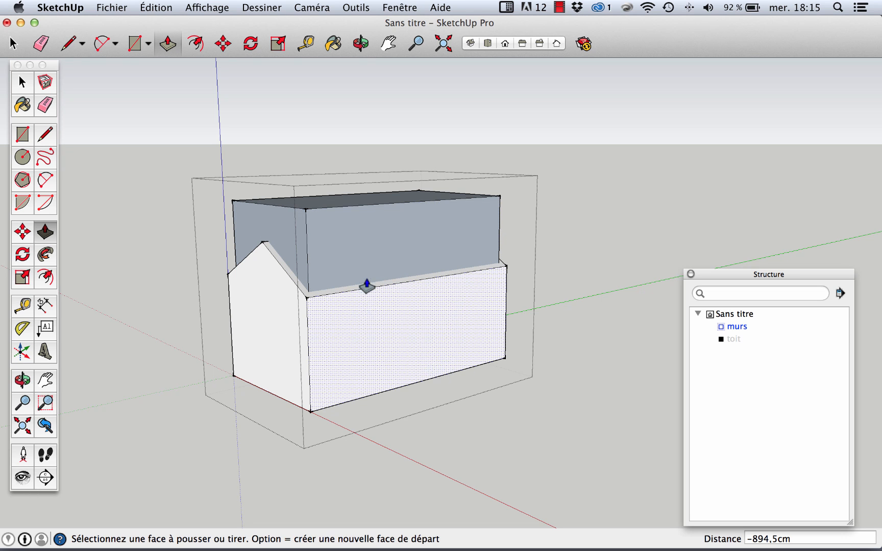
scroll(315, 299, up, 3)
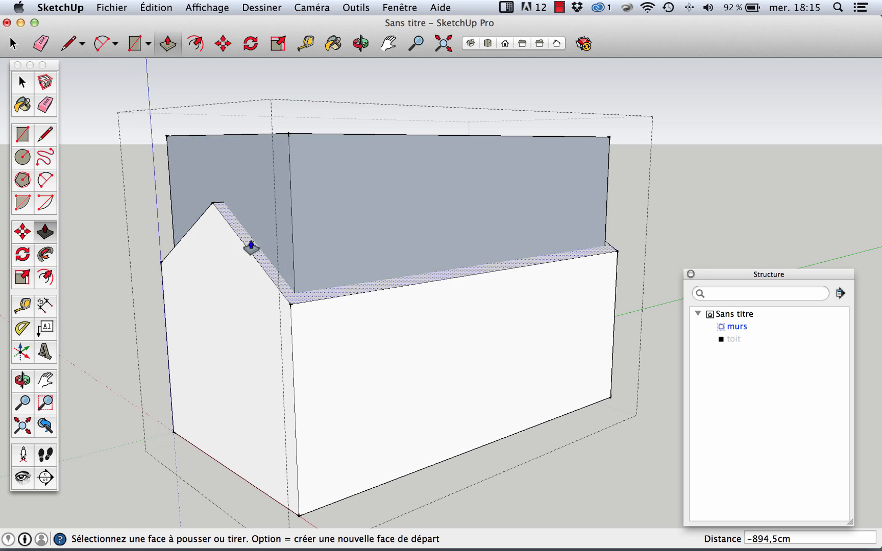
scroll(282, 269, up, 3)
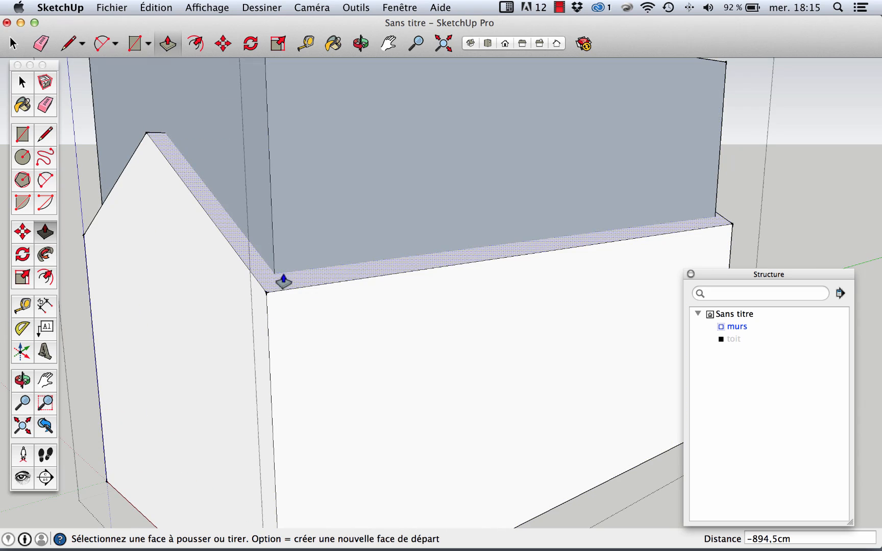
scroll(271, 277, down, 1)
scroll(275, 279, down, 5)
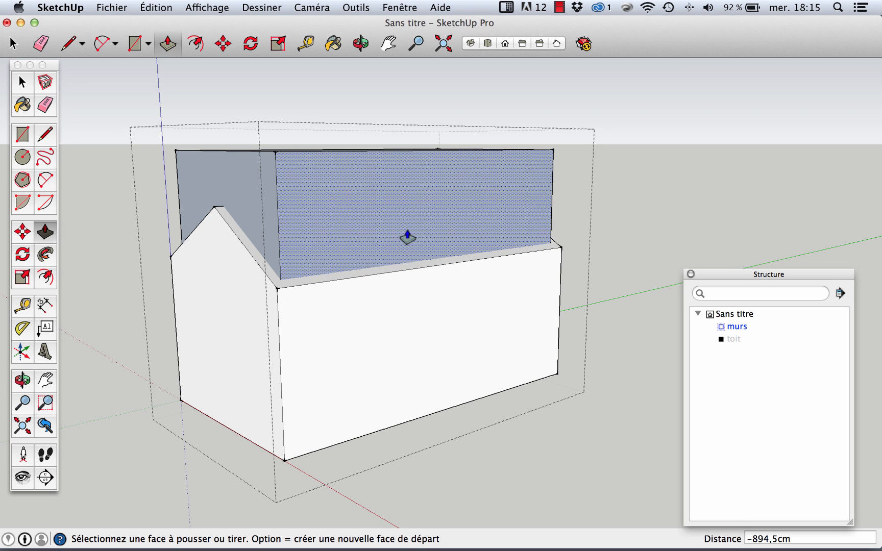
Delete the top face, the near long side and both end faces of the volume protruding above the roof.
key(o)
drag(505, 299, 310, 269)
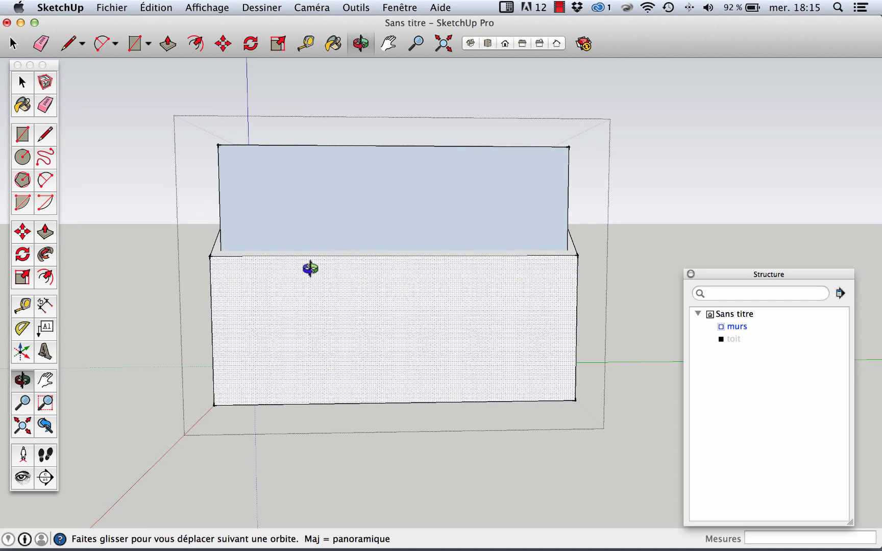
key(p)
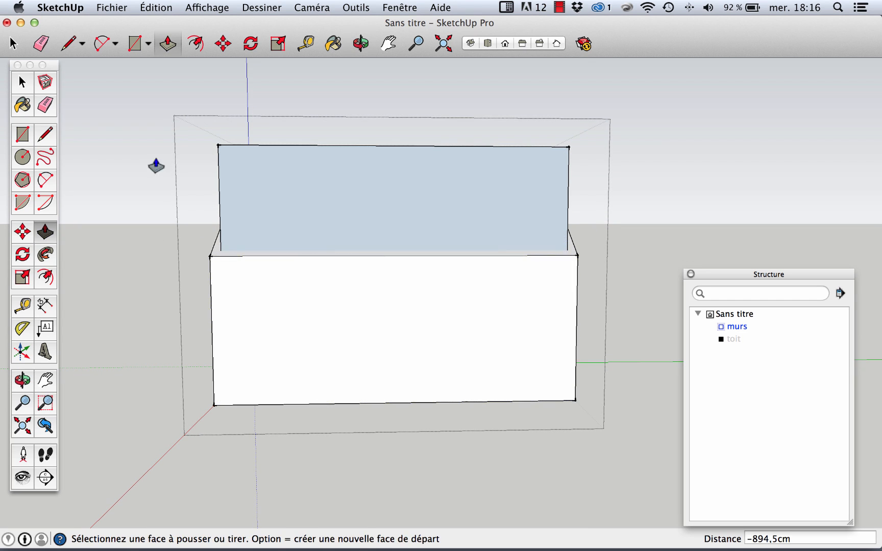
click(23, 83)
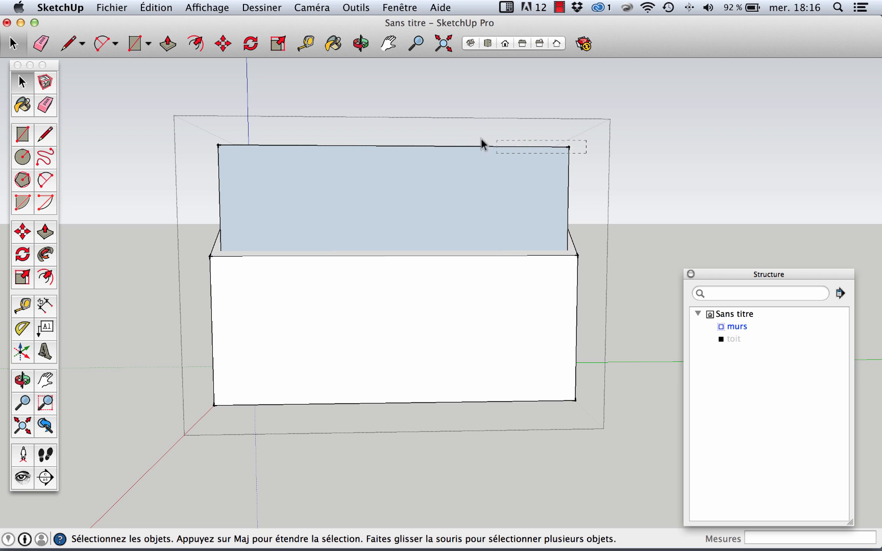
drag(481, 139, 200, 133)
drag(201, 132, 200, 131)
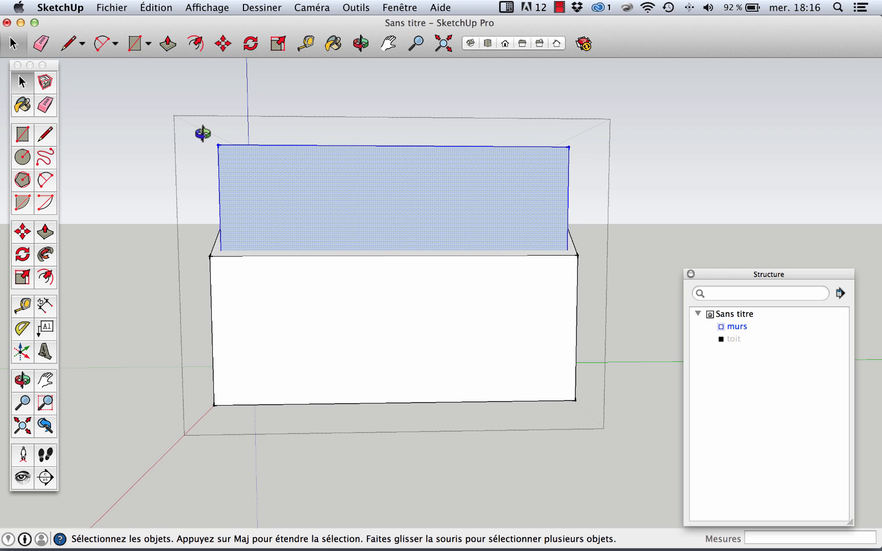
middle_drag(203, 134, 248, 201)
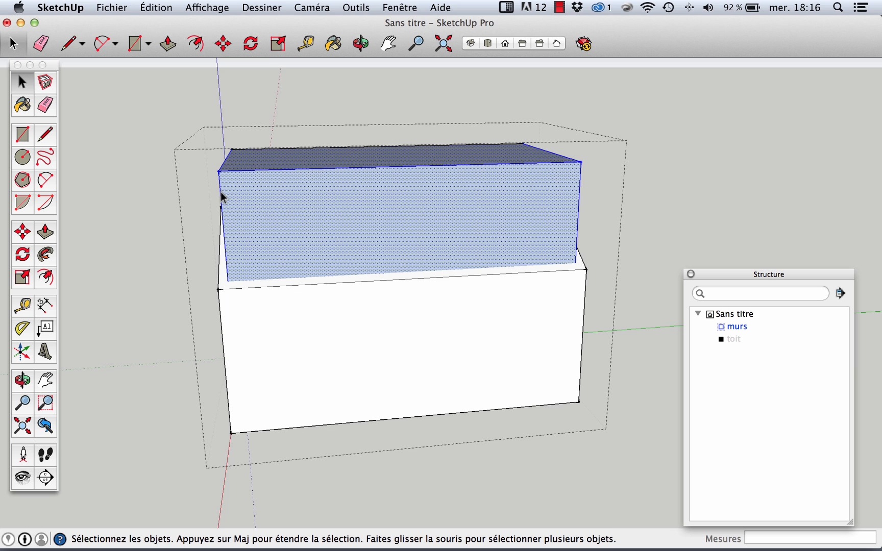
middle_drag(221, 206, 266, 234)
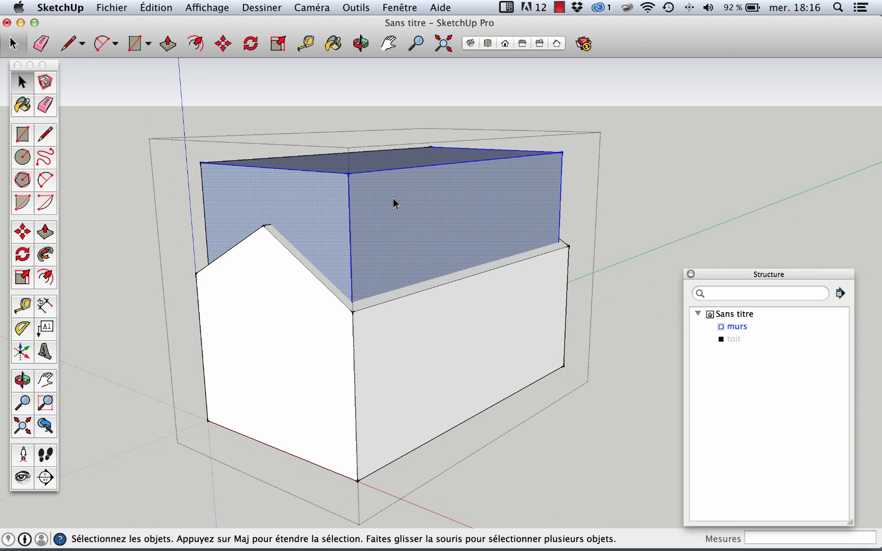
scroll(354, 160, down, 1)
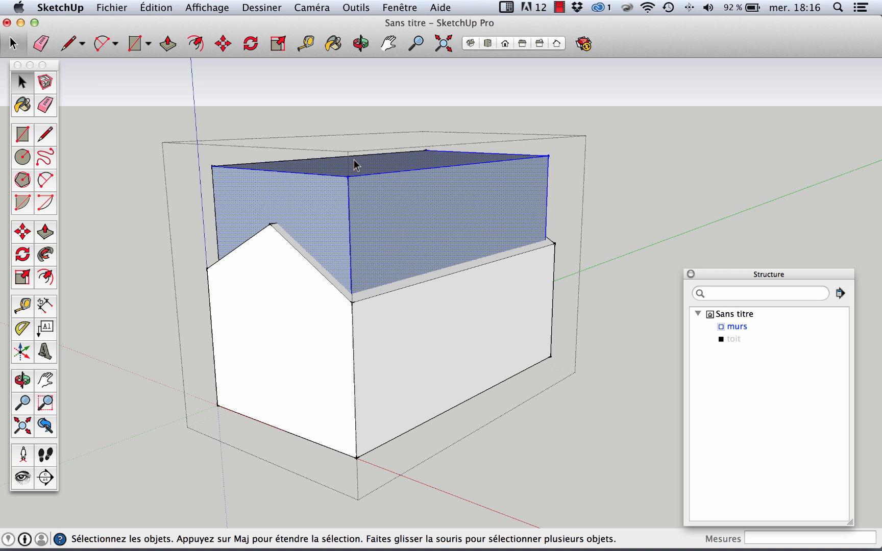
key(Delete)
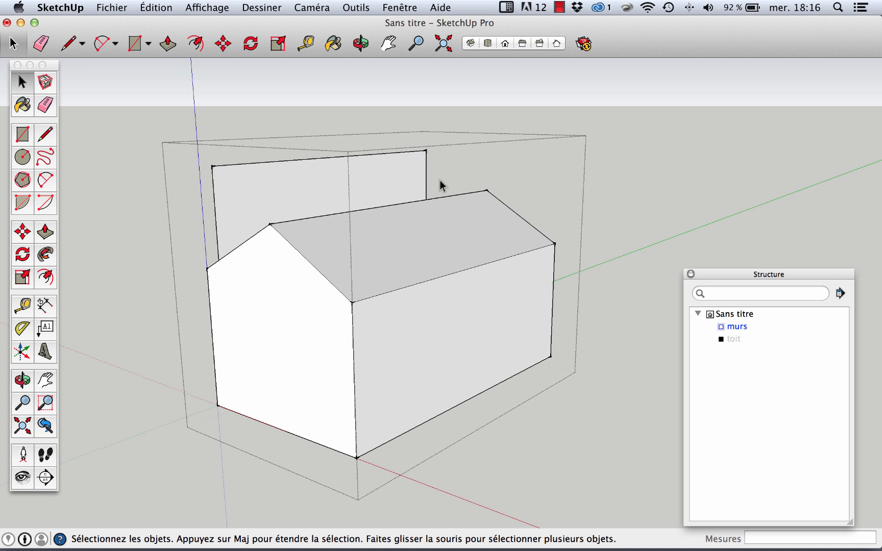
Delete the remaining vertical face that protrudes above the far side of the roof.
middle_drag(439, 180, 187, 171)
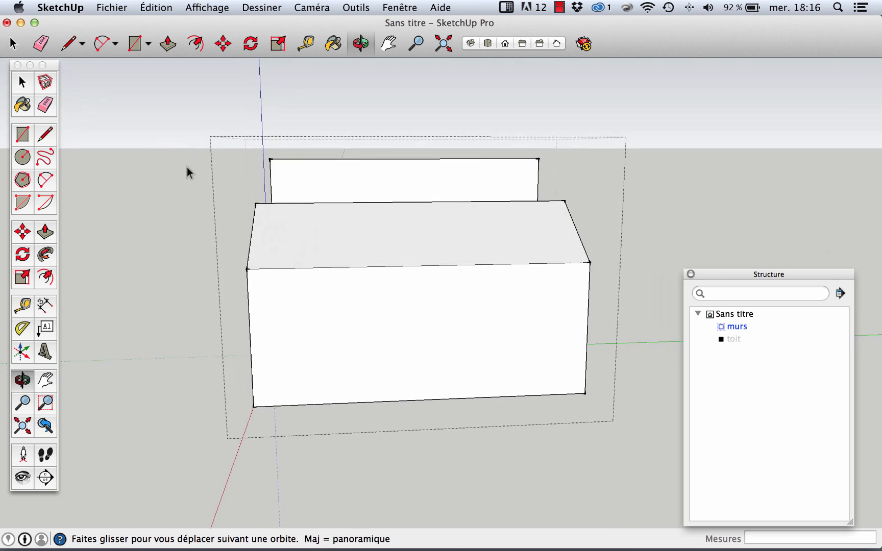
double_click(264, 157)
click(267, 155)
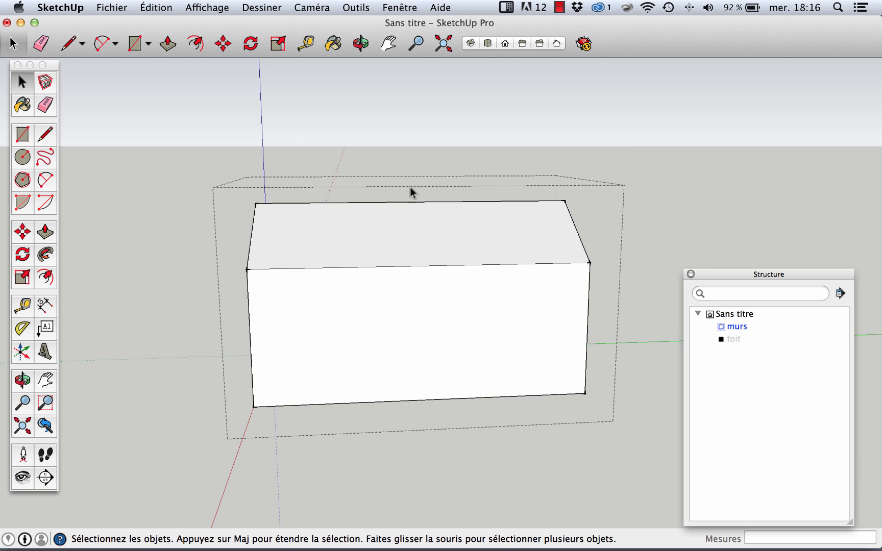
Undo the deletion of the protruding faces and the last push of the inner base face.
middle_drag(351, 244, 485, 399)
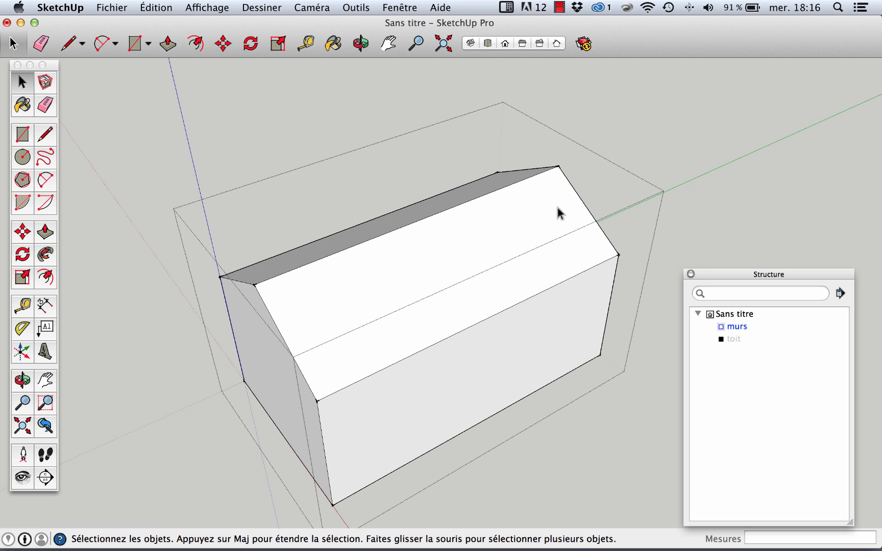
key(super+z)
key(super+z)
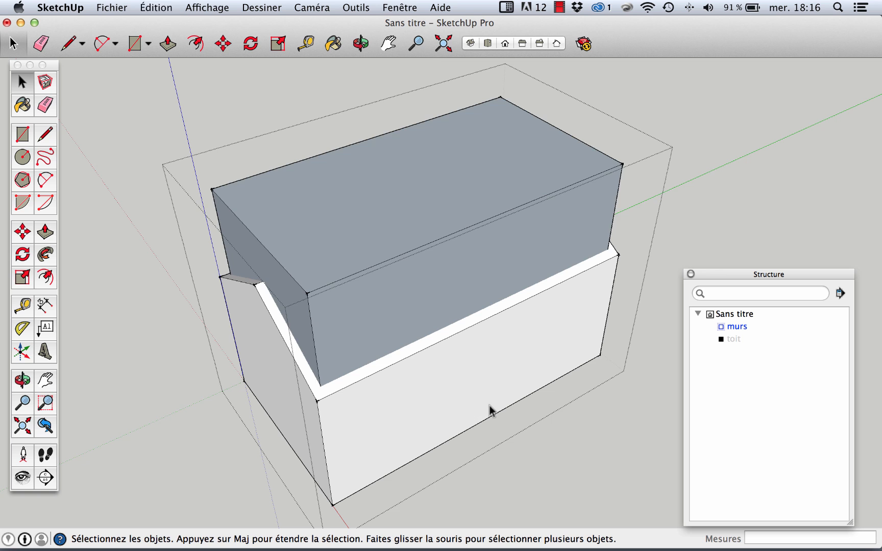
key(super+shift+z)
middle_drag(451, 444, 366, 171)
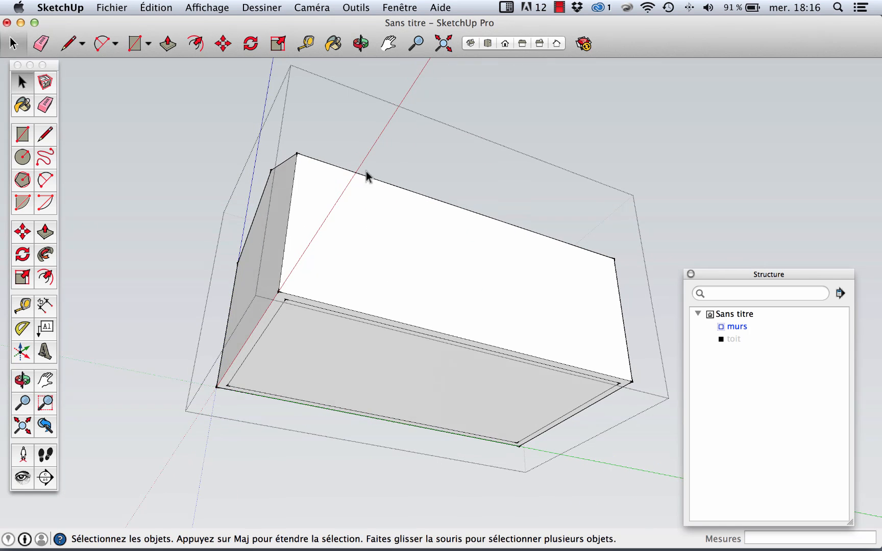
Push the inner base face up through the house until it rises above the roof ridge, about 928.4 cm.
click(45, 232)
click(348, 363)
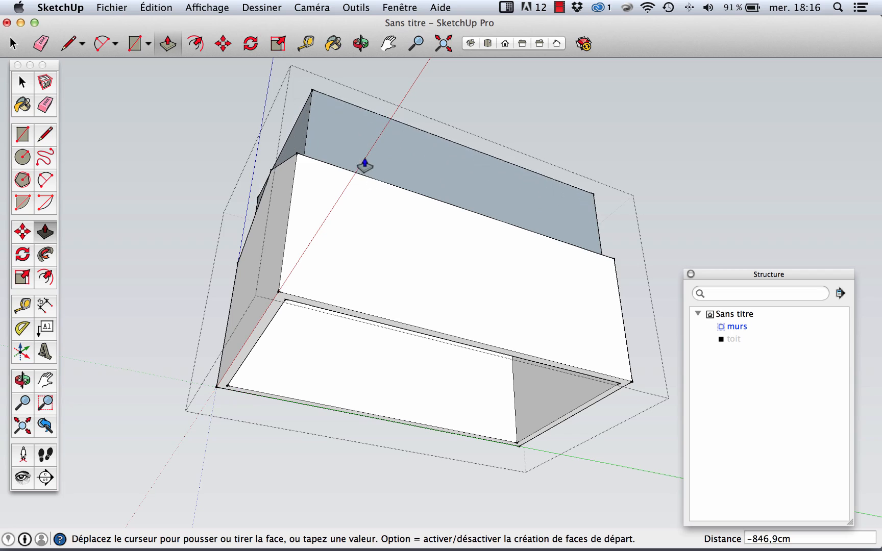
click(351, 150)
middle_drag(411, 189, 437, 516)
scroll(330, 375, up, 5)
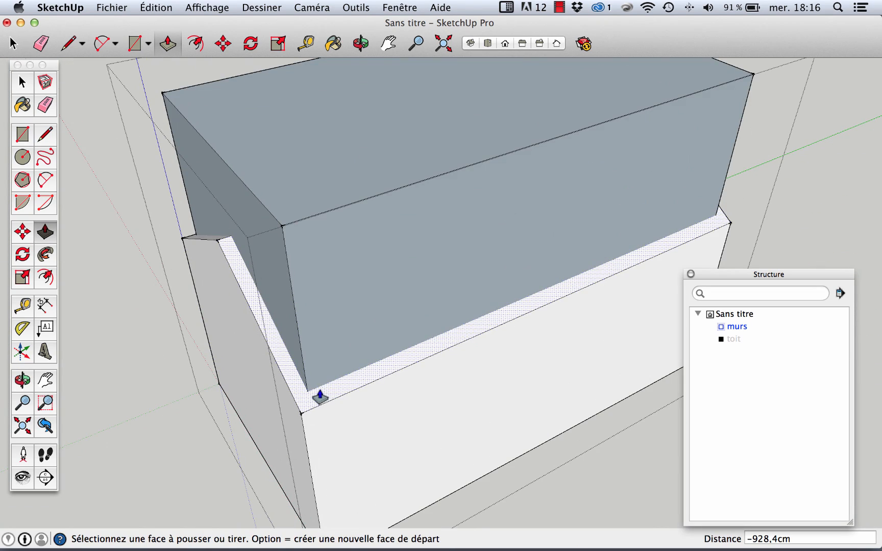
Select all the connected wall geometry and intersect its faces with the model.
key(space)
triple_click(381, 253)
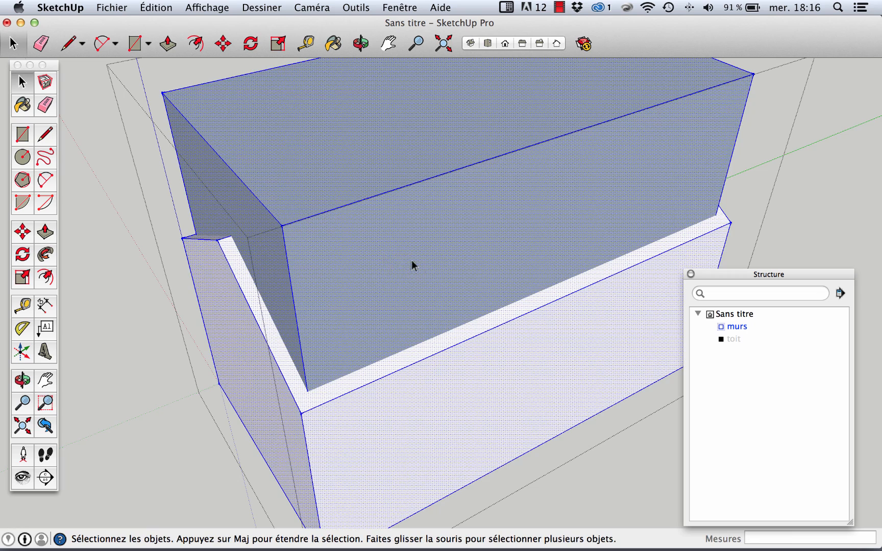
scroll(403, 276, down, 2)
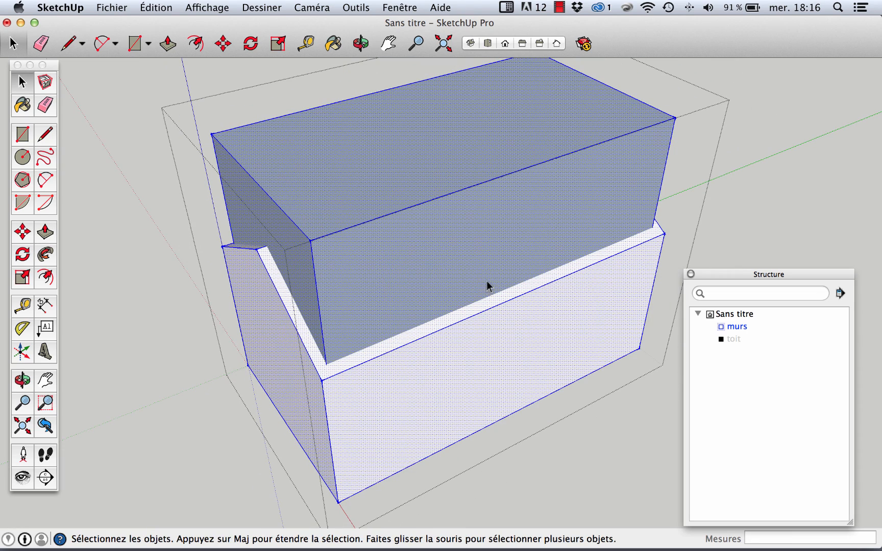
scroll(475, 266, up, 2)
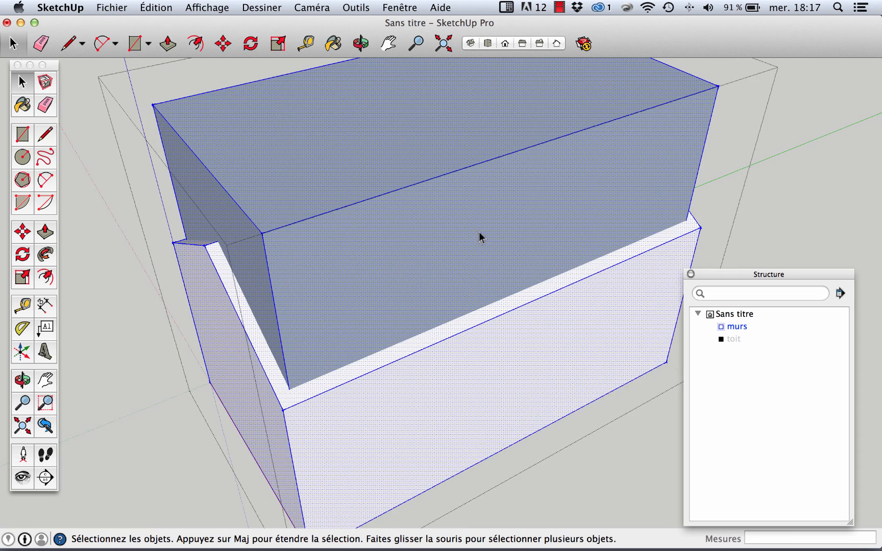
right_click(479, 231)
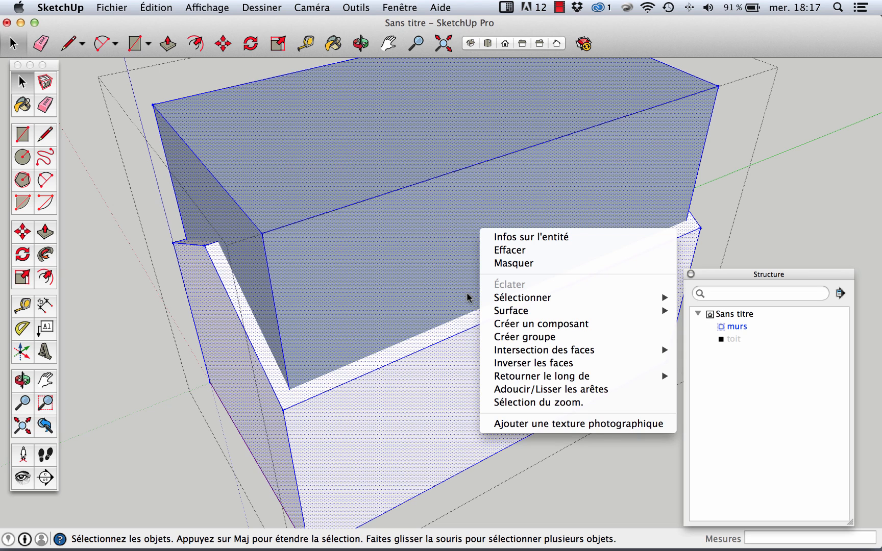
mouse_move(513, 353)
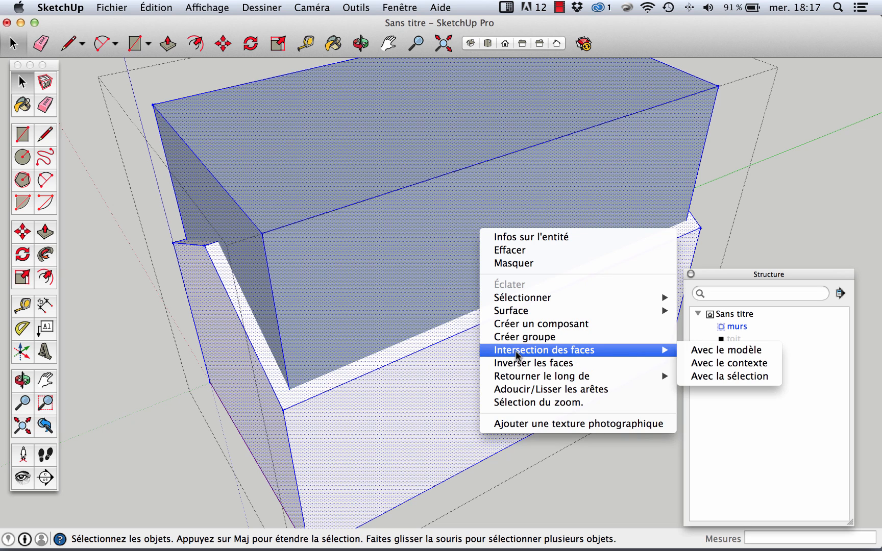
click(721, 352)
Delete all faces and edges of the volume protruding above the wall tops and gable slopes.
scroll(301, 387, up, 3)
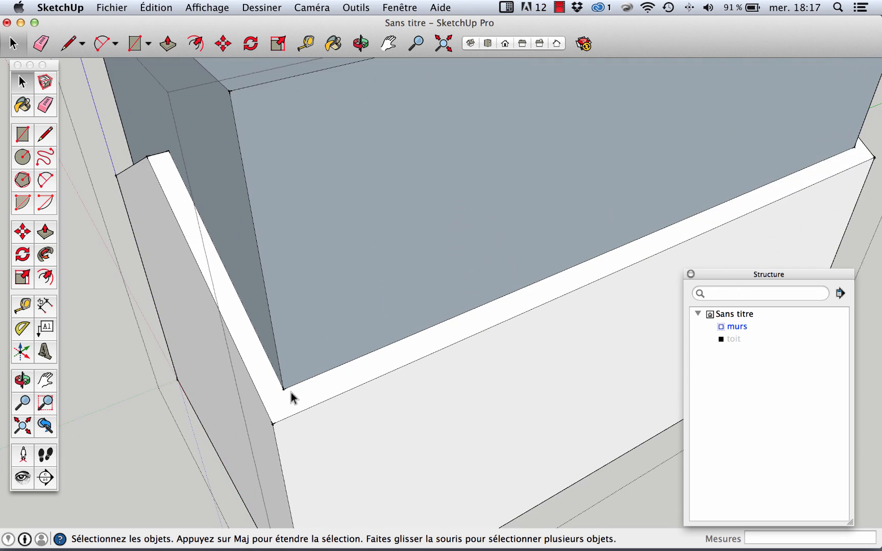
middle_drag(291, 394, 309, 337)
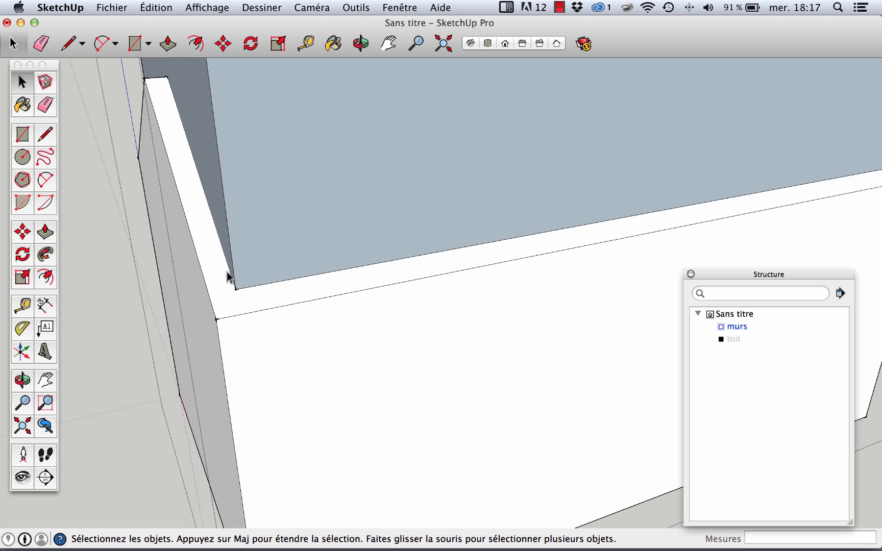
scroll(247, 291, down, 5)
scroll(221, 354, down, 2)
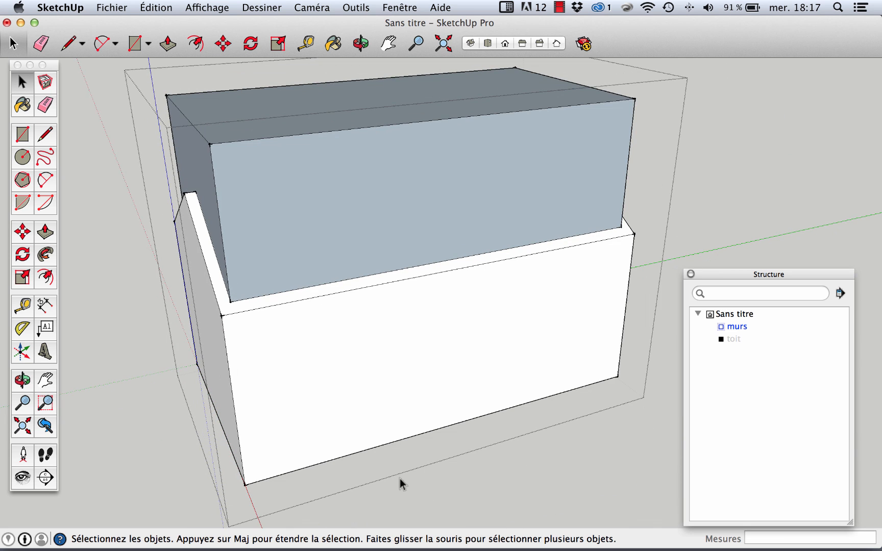
middle_drag(547, 476, 406, 382)
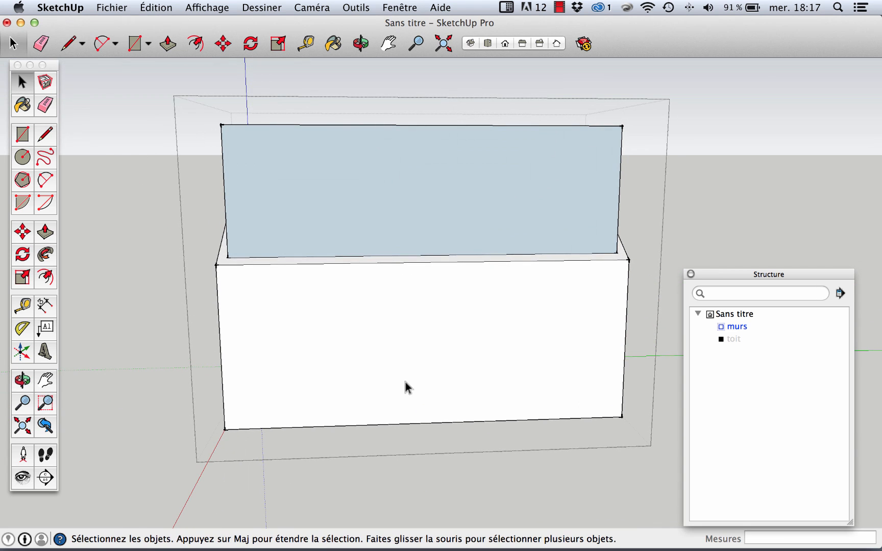
click(23, 83)
click(223, 126)
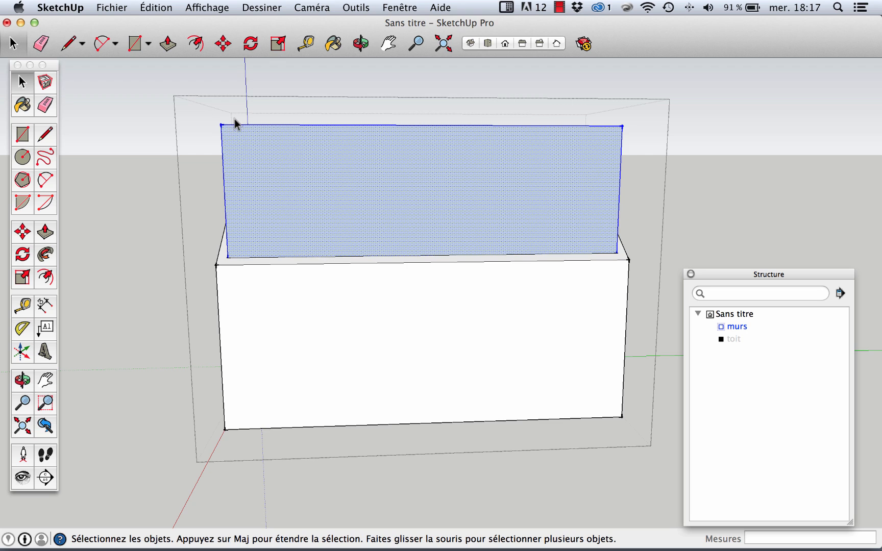
key(Delete)
Delete the ridge edge within the inner outline to remove the two sloped faces covering the interior.
key(o)
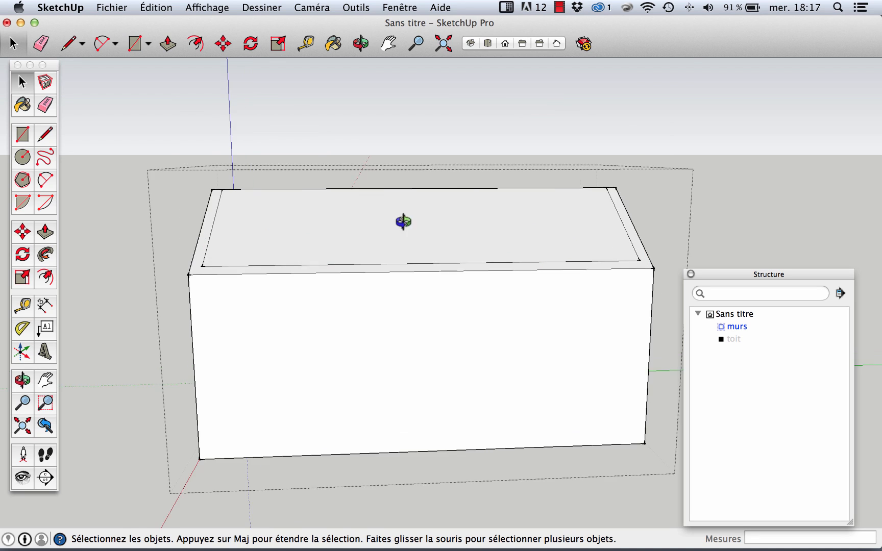
drag(399, 222, 768, 470)
key(space)
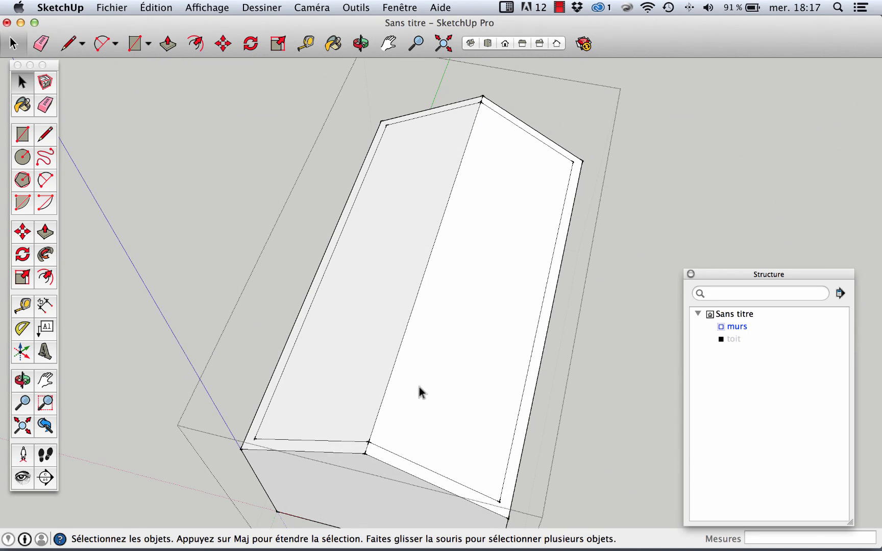
click(388, 383)
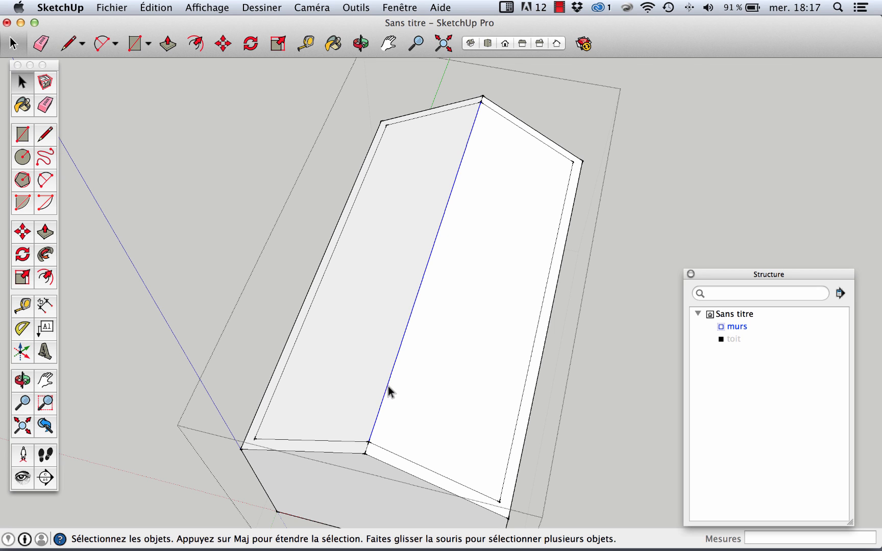
key(Delete)
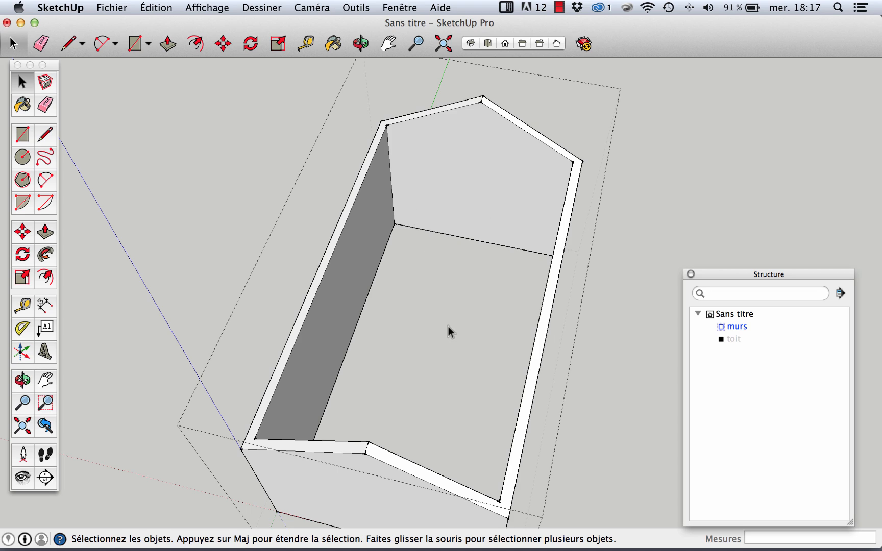
Examine the hollowed walls from several angles and close the murs group.
middle_drag(448, 327, 203, 221)
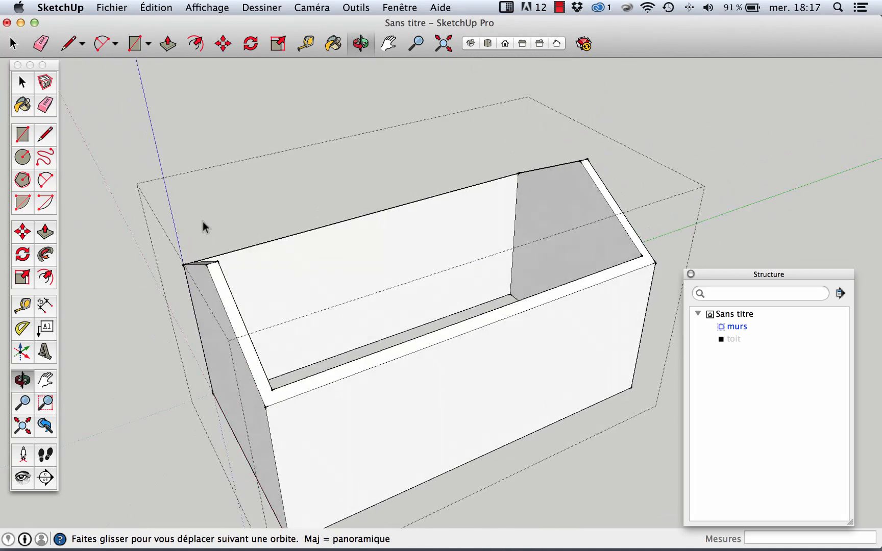
scroll(245, 235, down, 3)
scroll(278, 307, up, 3)
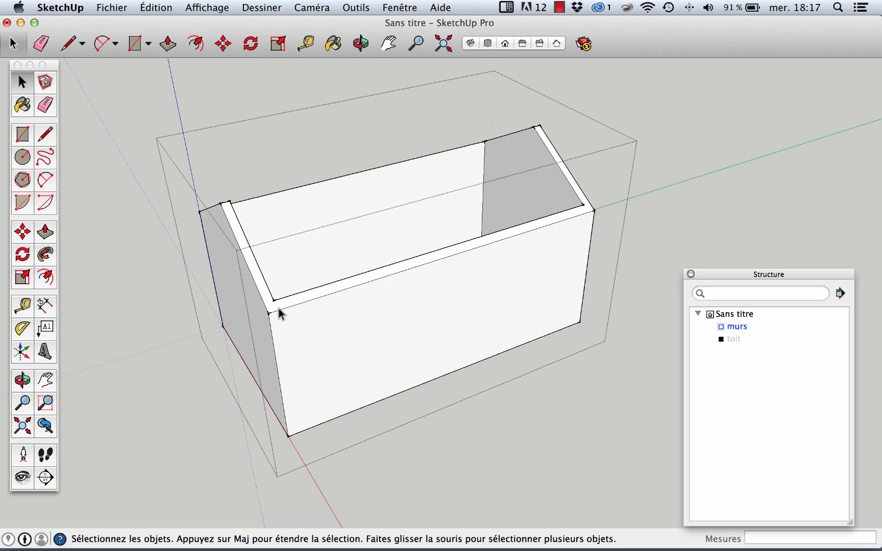
middle_drag(242, 280, 400, 386)
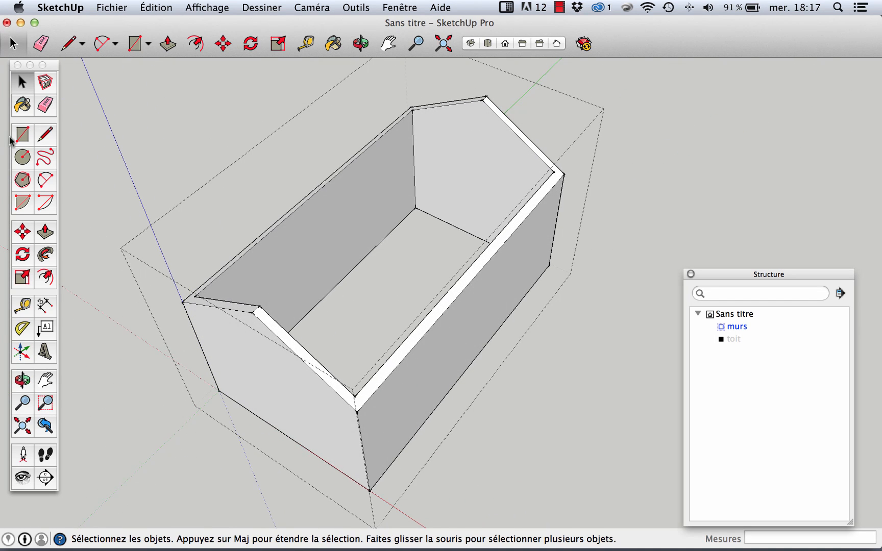
scroll(151, 150, up, 2)
click(151, 154)
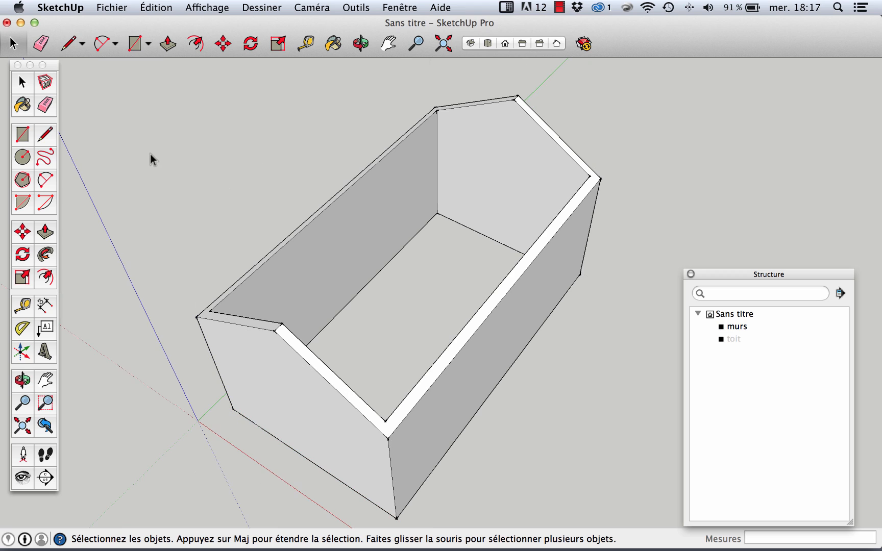
Reveal the hidden toit group.
click(738, 337)
click(735, 339)
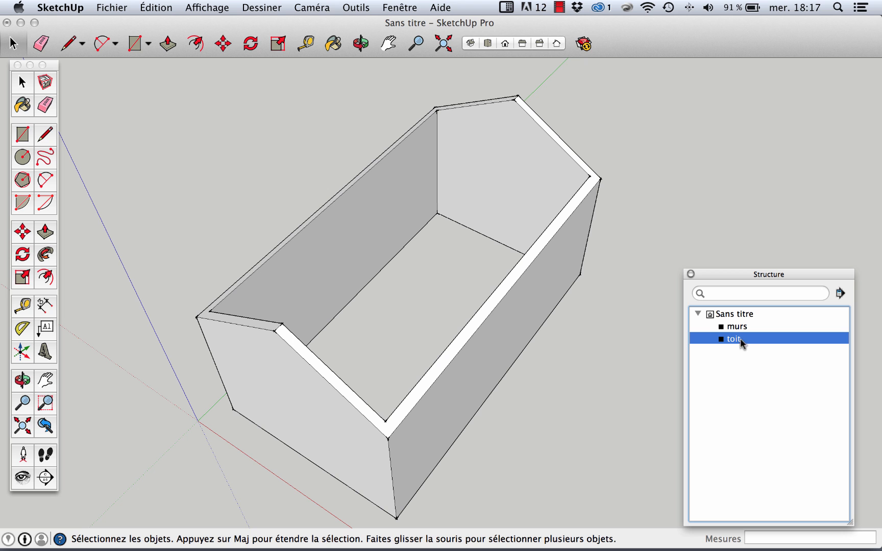
right_click(737, 340)
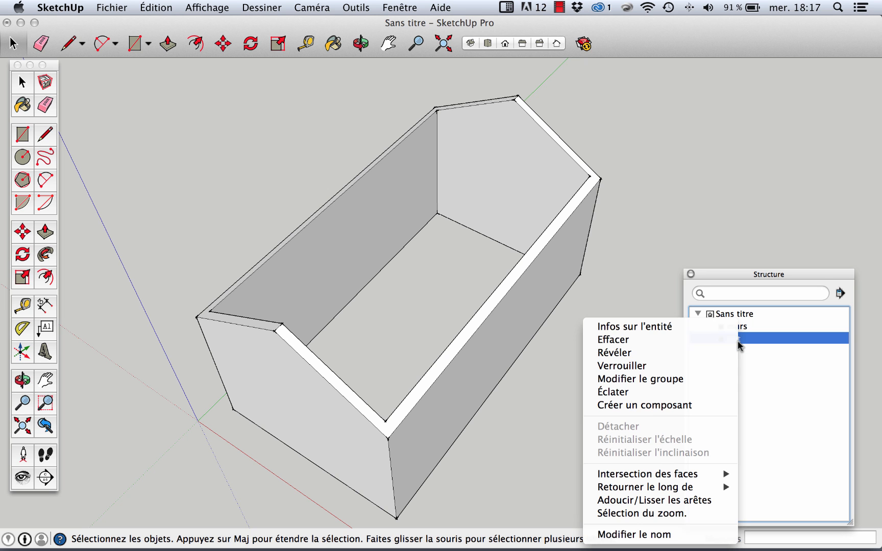
click(631, 353)
Open the toit group for editing and select one of its roof slopes.
middle_drag(483, 462, 540, 350)
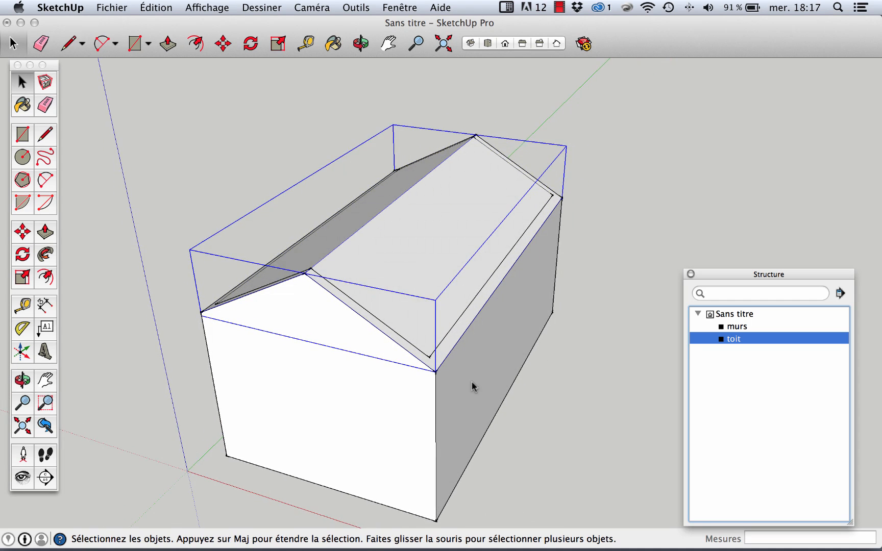
scroll(482, 382, up, 3)
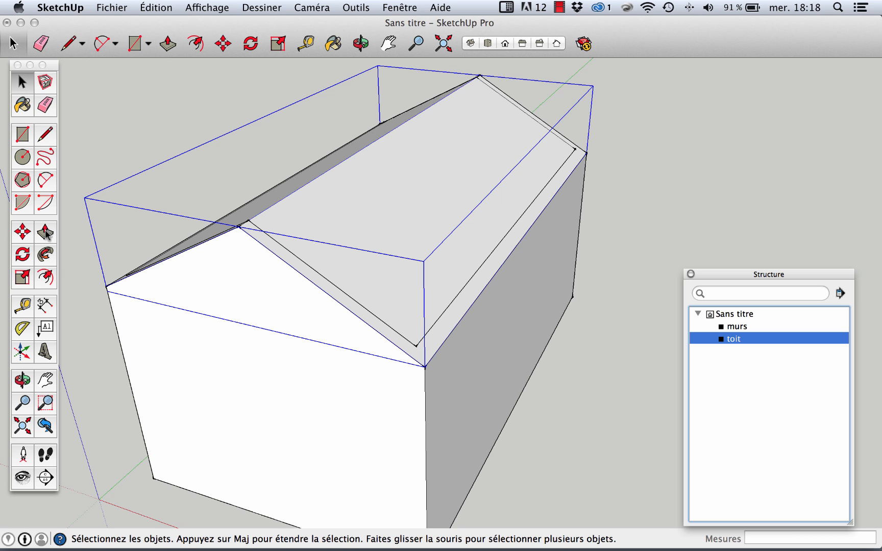
double_click(383, 236)
click(358, 233)
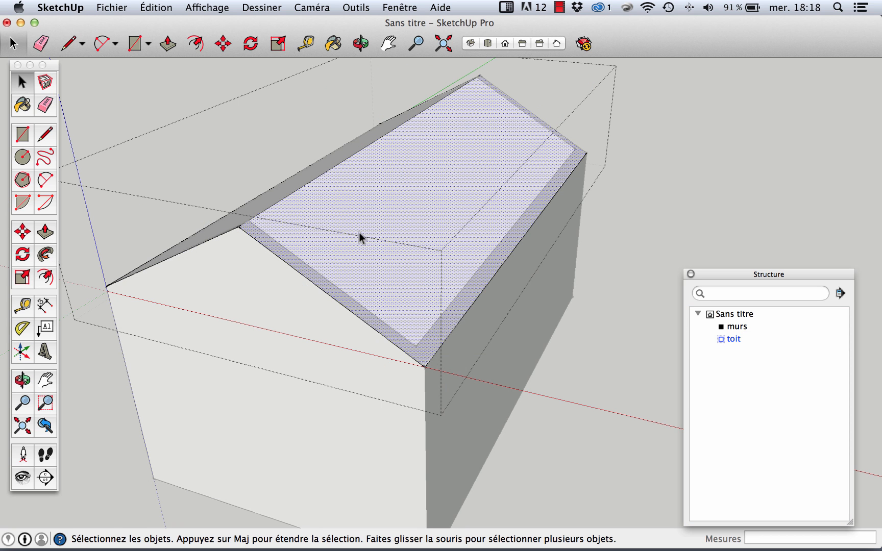
Extrude the selected roof slope outward by about 26.9 cm with Push/Pull.
click(47, 233)
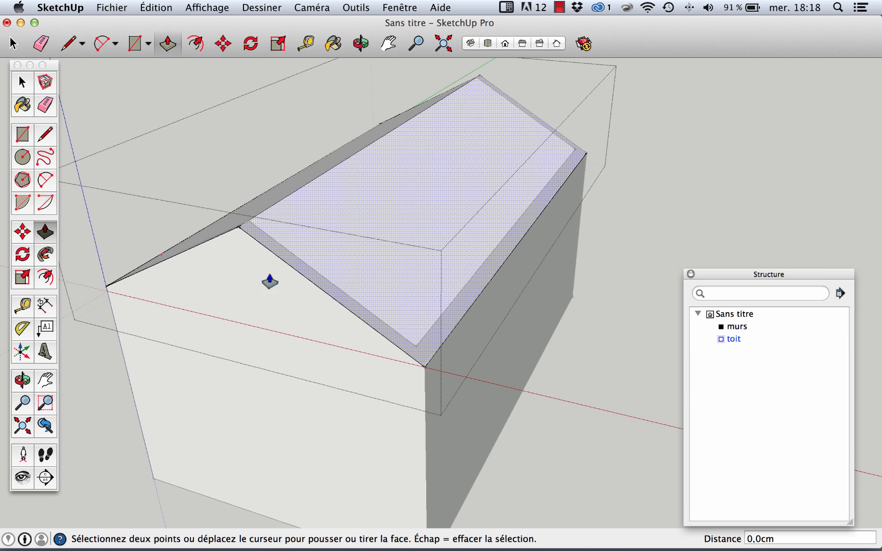
click(335, 272)
click(342, 265)
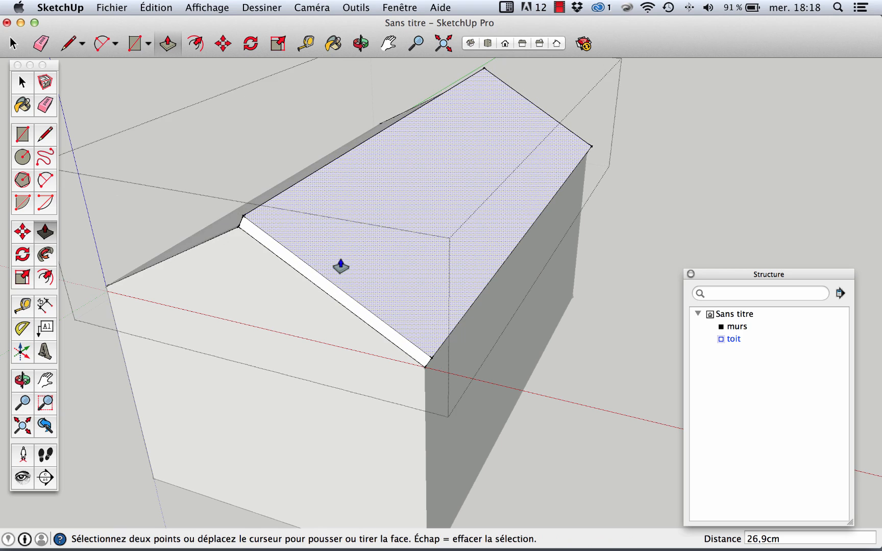
Extrude the opposite roof slope outward by about 57.7 cm and compare the two slopes at the ridge.
middle_drag(226, 253, 528, 329)
click(478, 310)
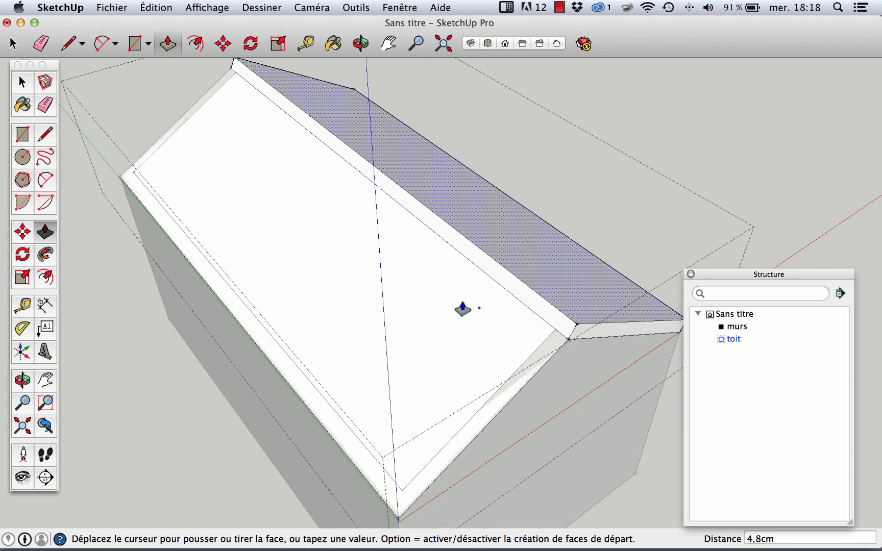
key(Escape)
click(489, 355)
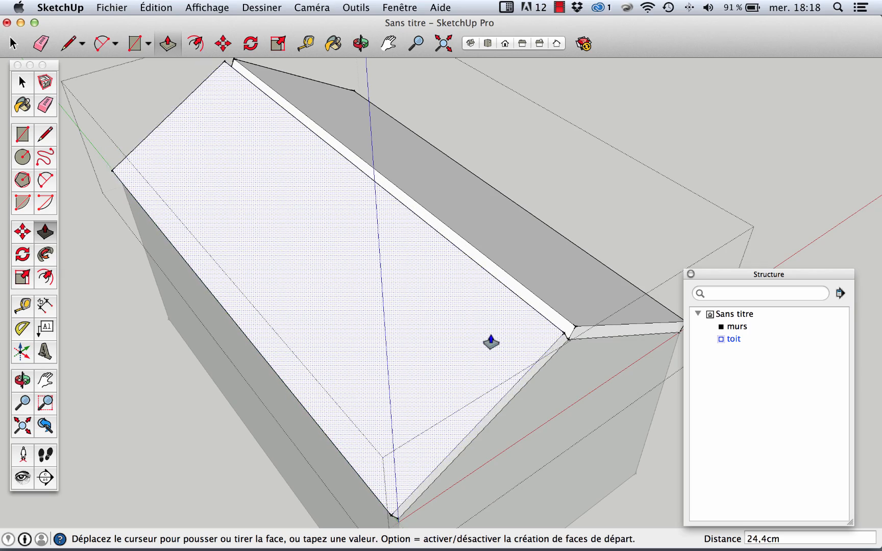
click(483, 338)
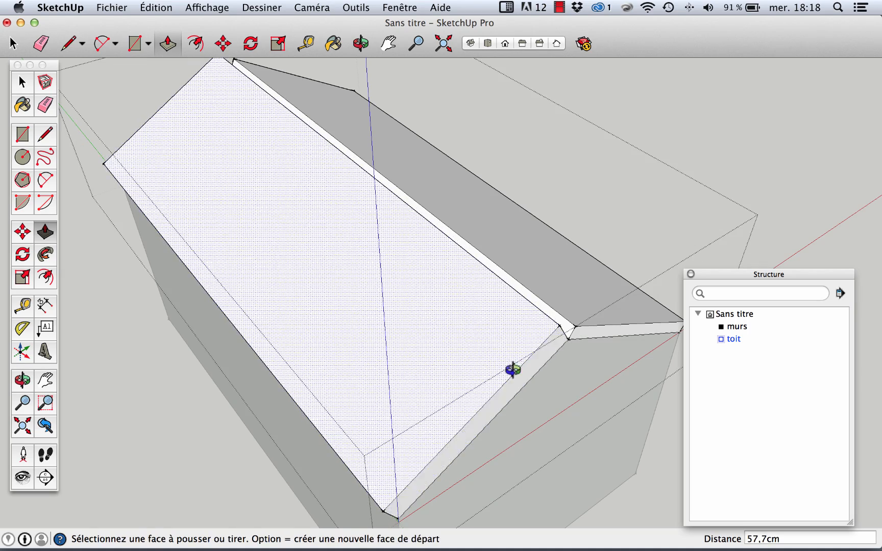
middle_drag(512, 368, 392, 254)
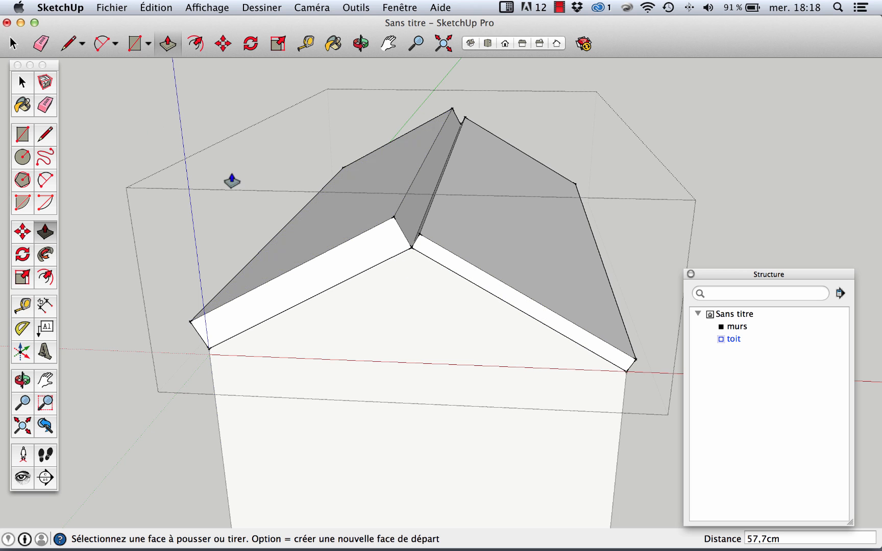
Undo the extrusions of both roof slopes.
click(155, 7)
click(159, 49)
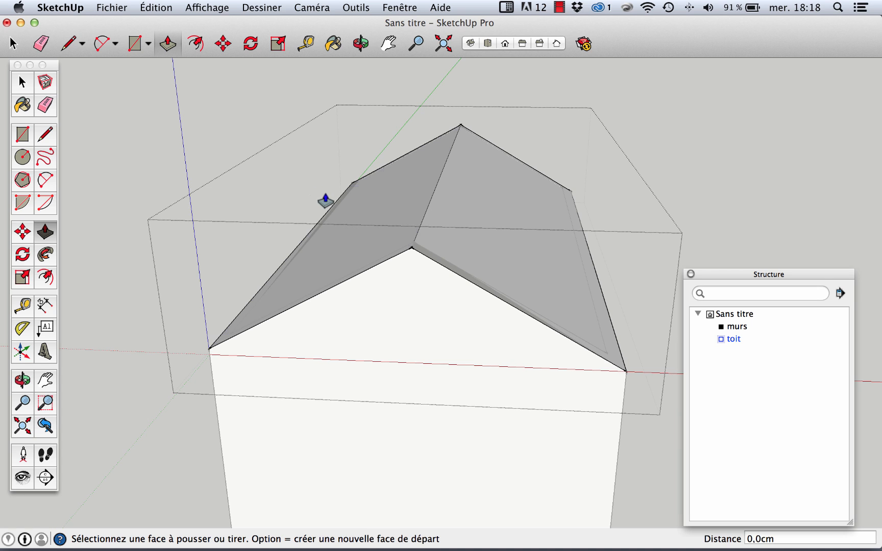
Select both connected roof slopes and copy them 10.4 cm straight up along the blue axis.
middle_drag(506, 281, 386, 306)
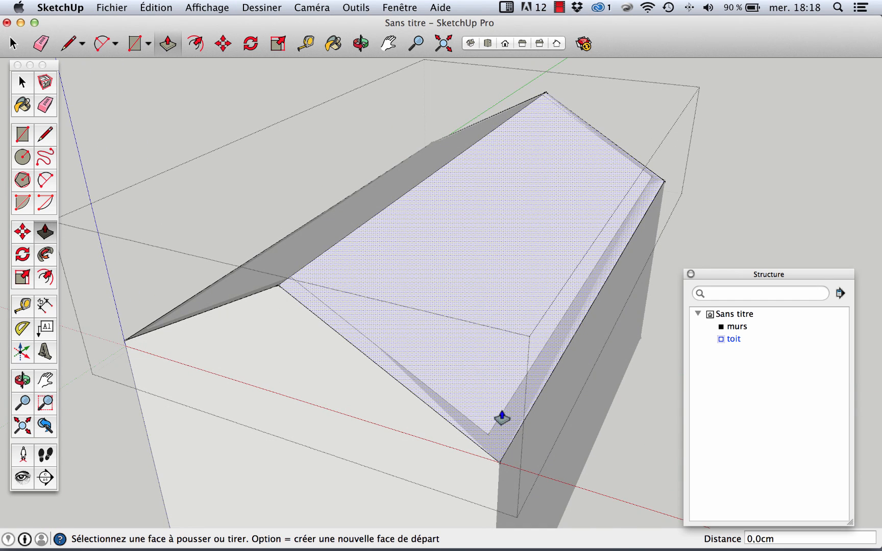
scroll(459, 378, down, 2)
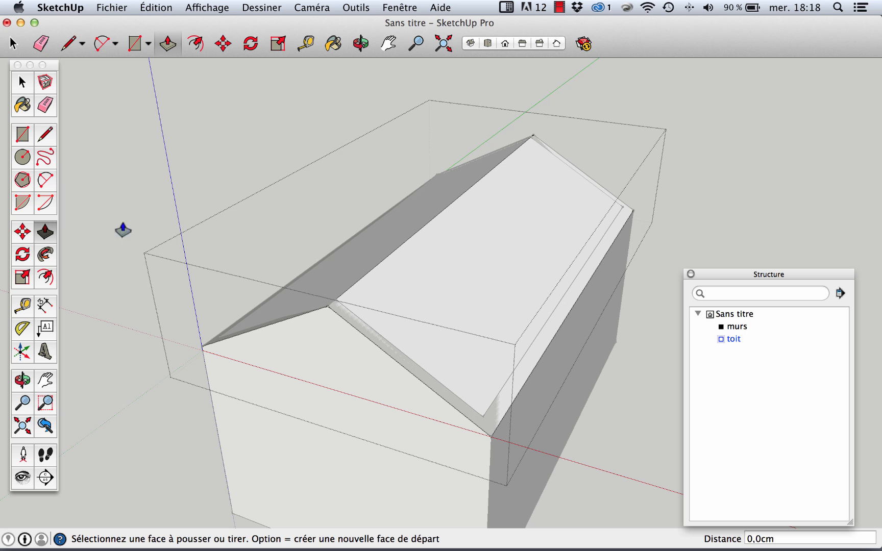
click(22, 83)
triple_click(428, 302)
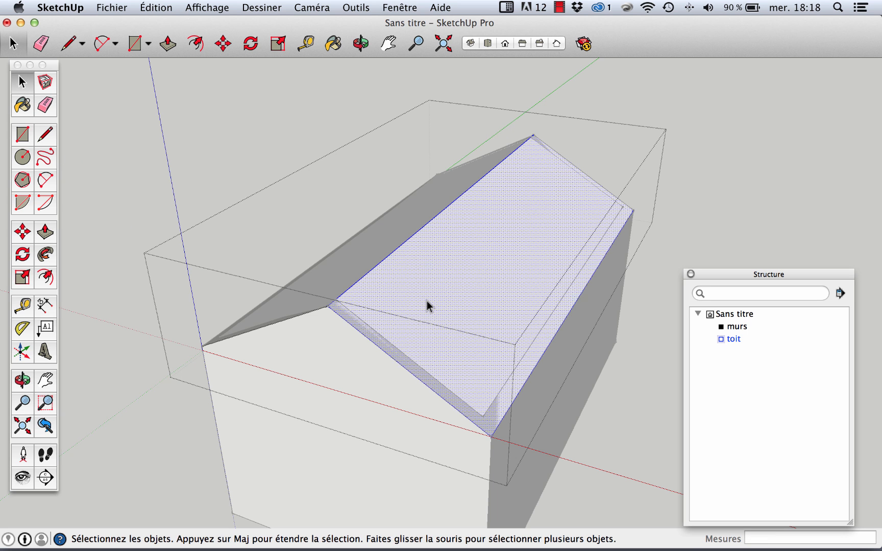
middle_drag(409, 312, 415, 263)
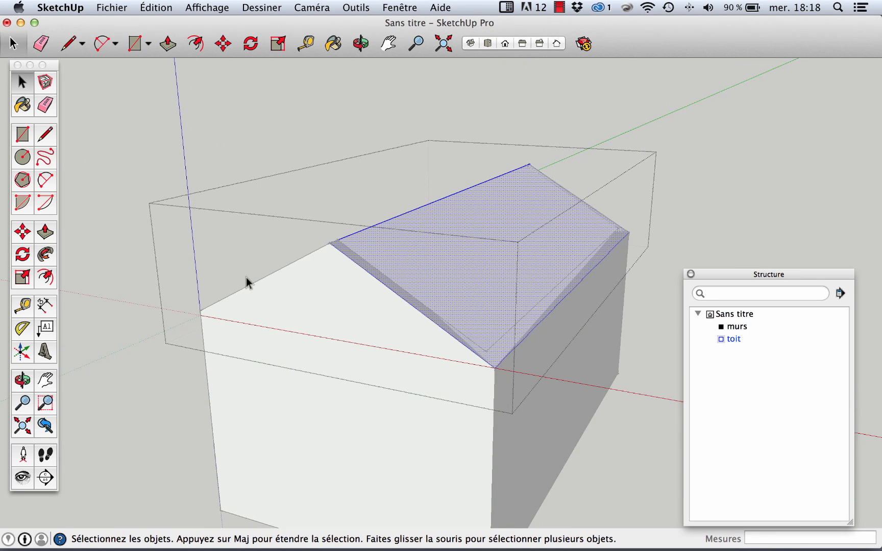
click(22, 233)
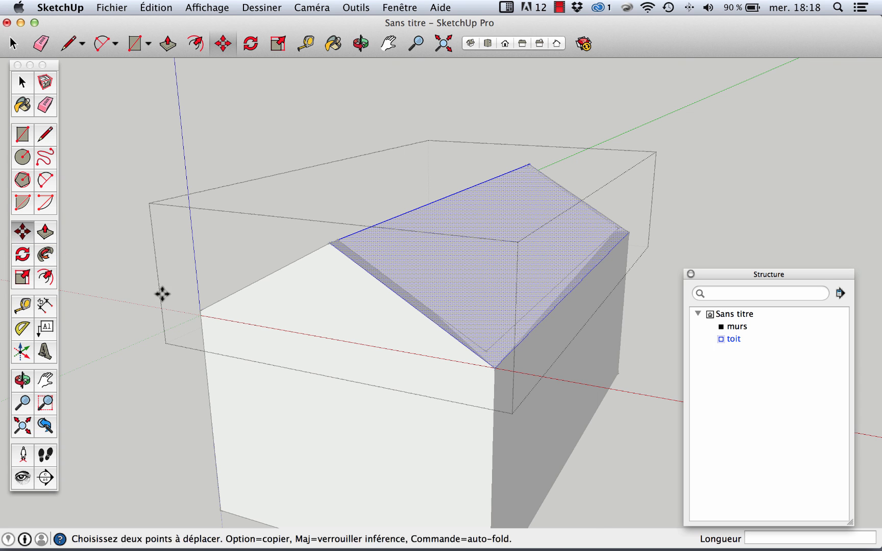
scroll(492, 364, up, 2)
scroll(492, 364, up, 5)
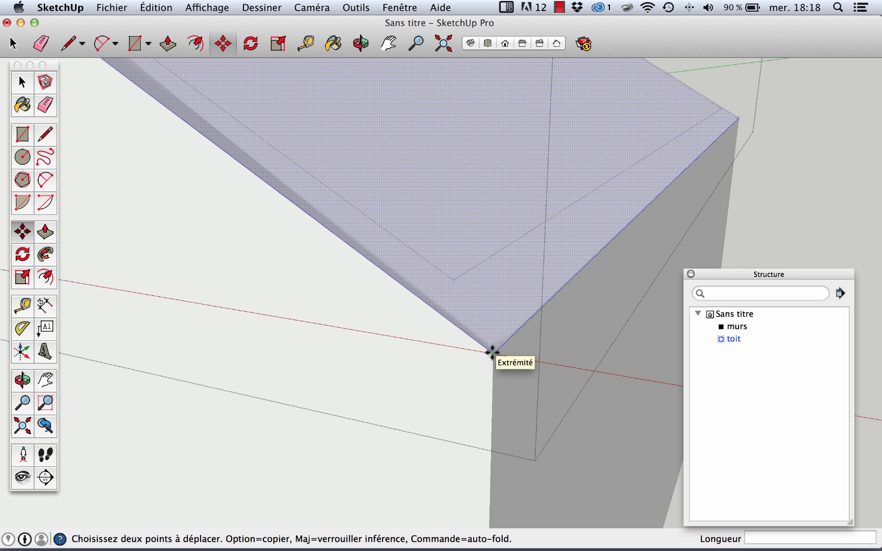
click(492, 353)
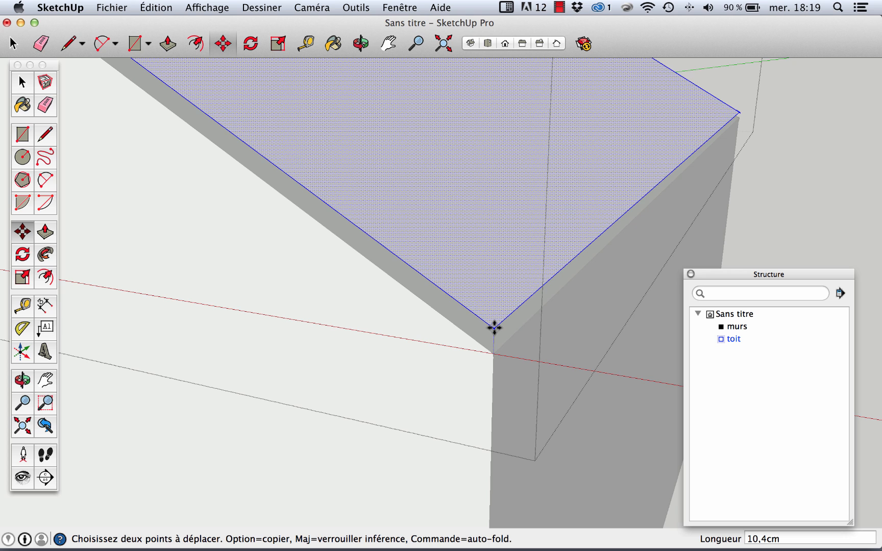
key(alt)
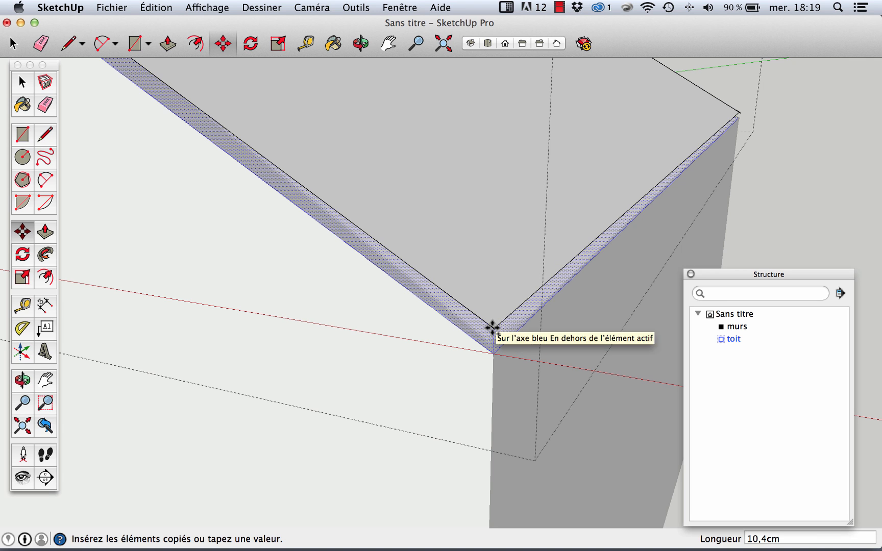
click(491, 331)
Examine the gap between the original and copied roof surfaces at the ridge and along the eaves.
middle_drag(501, 384, 361, 443)
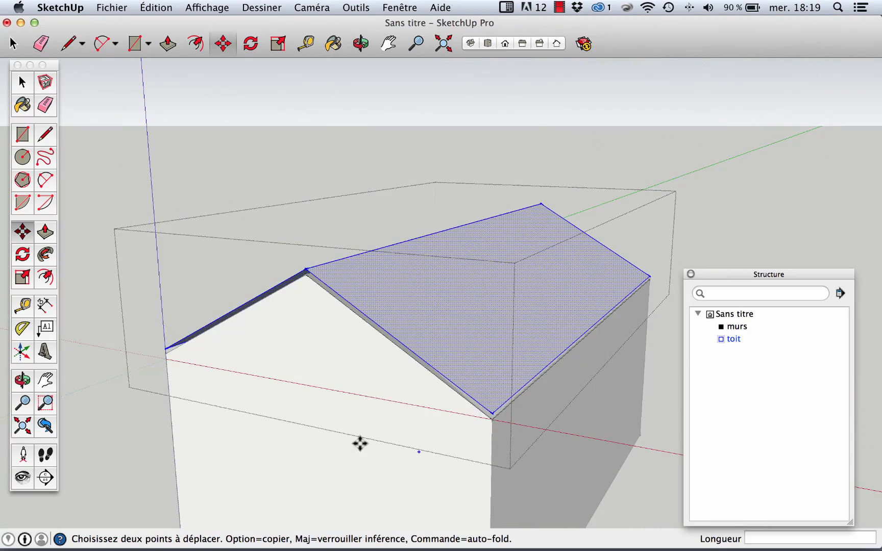
middle_drag(224, 344, 356, 326)
scroll(469, 257, up, 3)
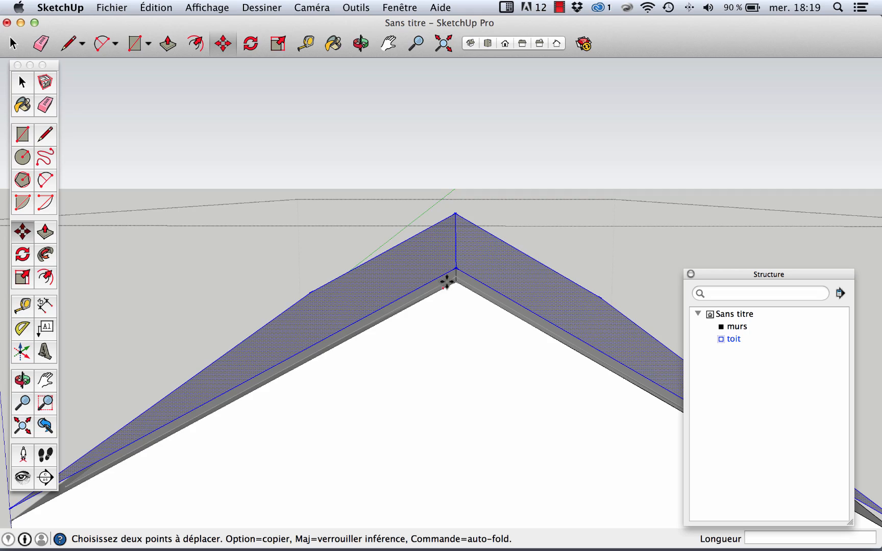
middle_drag(474, 290, 469, 271)
scroll(447, 256, down, 5)
middle_drag(404, 328, 233, 352)
key(m)
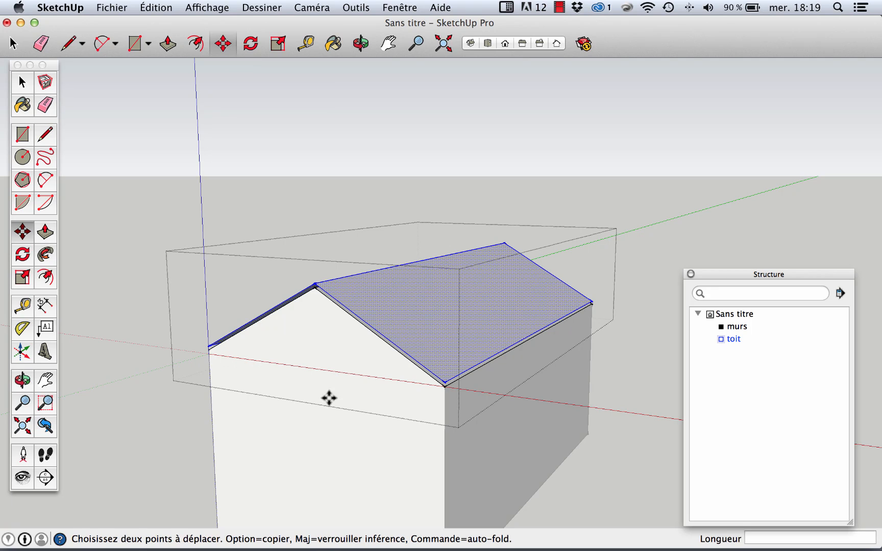
scroll(445, 416, up, 3)
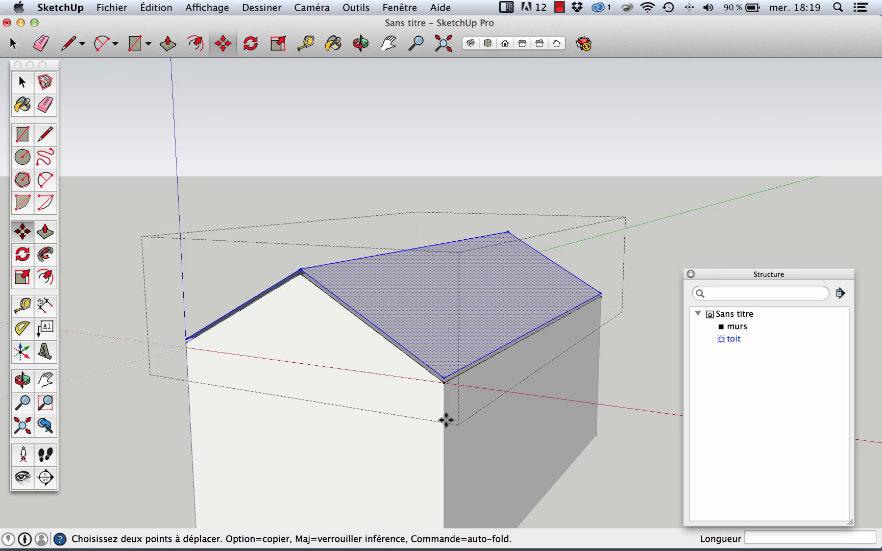
Draw vertical edges joining the two roof layers at one eave corner and at the ridge of the front gable.
click(45, 135)
scroll(448, 365, up, 4)
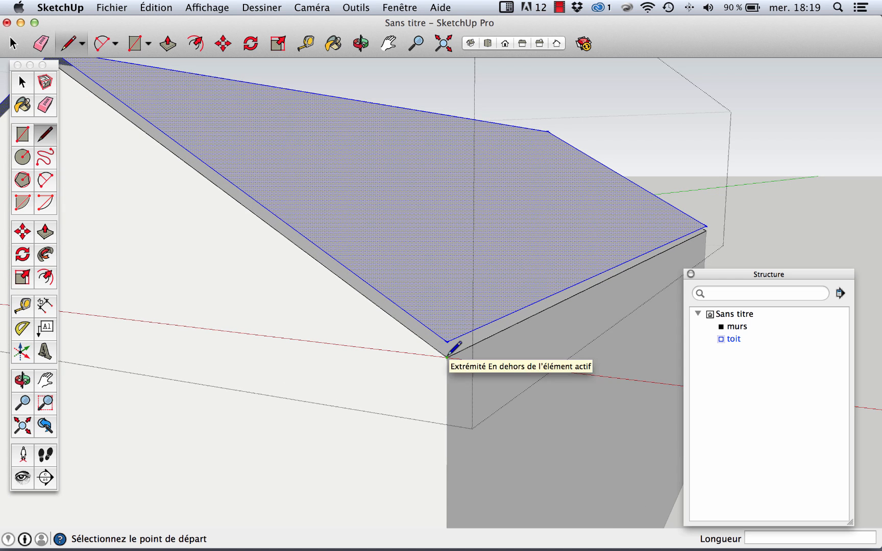
click(447, 357)
click(447, 341)
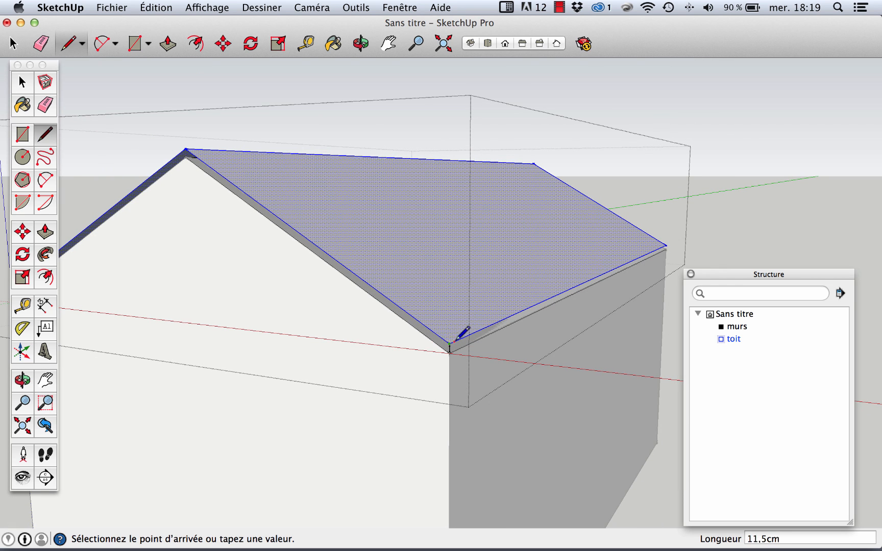
key(Escape)
scroll(194, 141, up, 3)
scroll(187, 147, up, 2)
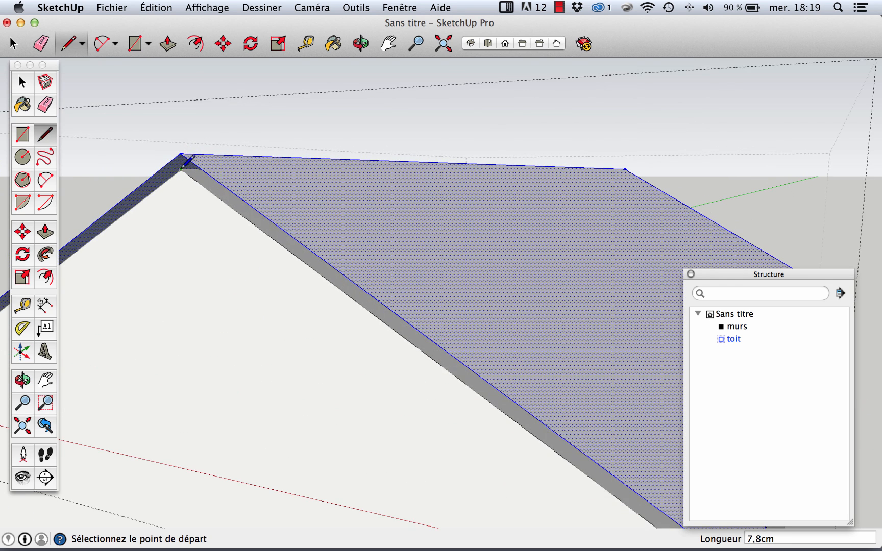
click(182, 169)
key(Escape)
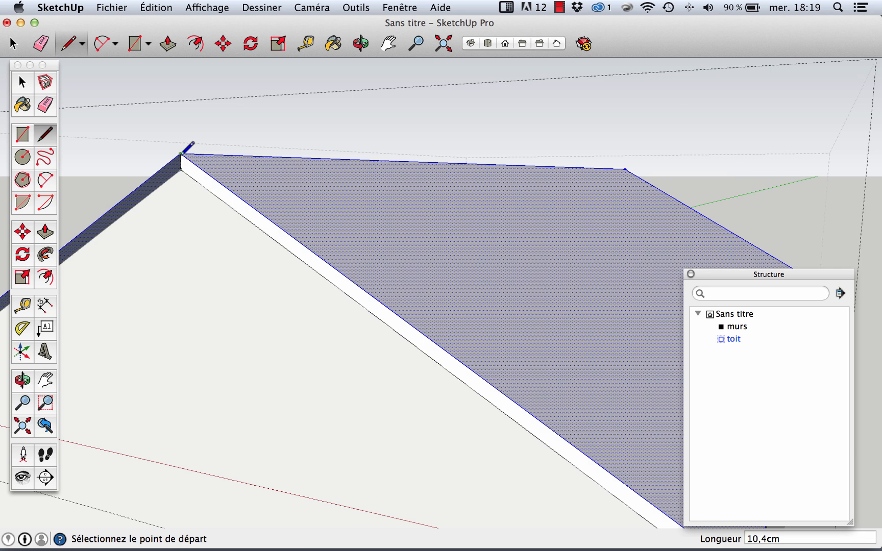
Draw the vertical edge joining the two roof layers at the opposite eave corner of the front gable.
scroll(336, 230, down, 3)
scroll(388, 252, down, 3)
scroll(154, 298, up, 5)
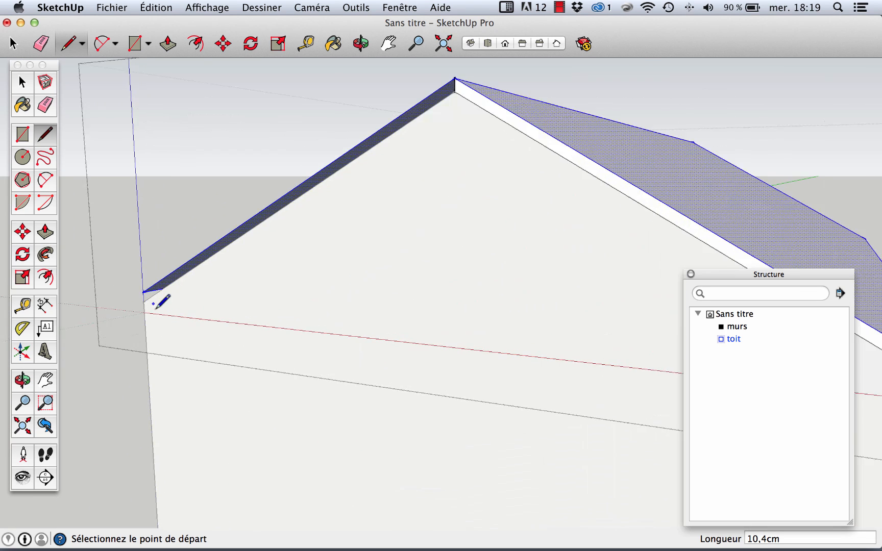
click(143, 289)
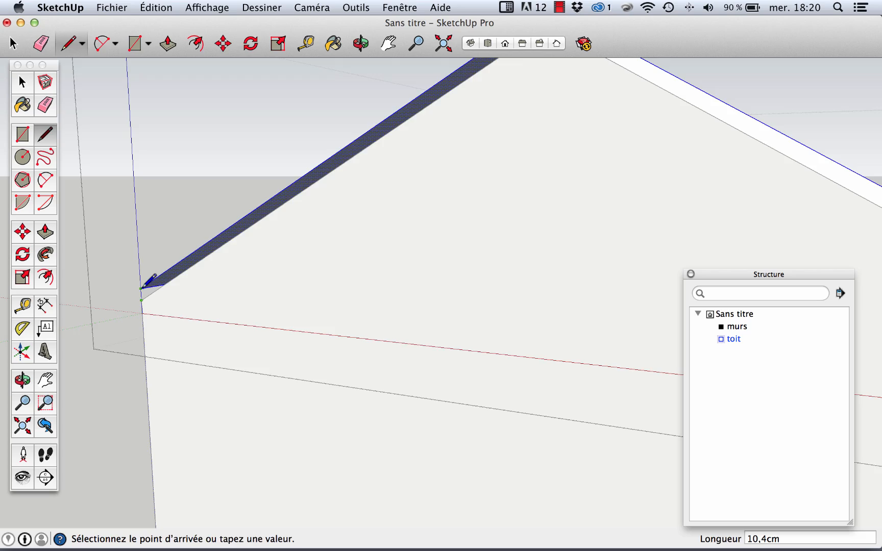
key(Escape)
scroll(142, 293, down, 4)
mouse_move(349, 277)
middle_down()
mouse_move(315, 300)
mouse_move(516, 305)
mouse_move(595, 238)
mouse_move(531, 250)
mouse_move(521, 336)
middle_up()
scroll(531, 337, up, 5)
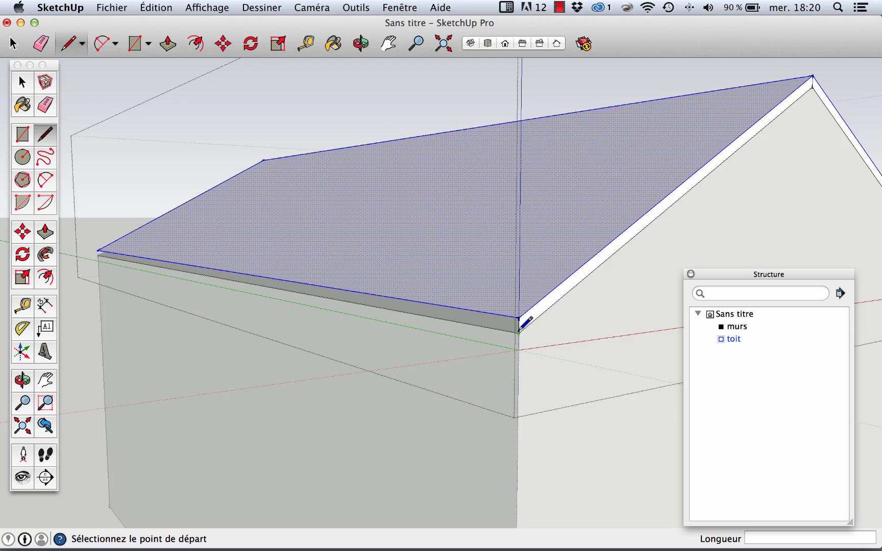
click(519, 331)
click(518, 317)
Join the two roof layers with a vertical edge at the rear eave corner on the green-axis side.
scroll(183, 309, down, 3)
mouse_move(177, 309)
middle_down()
mouse_move(393, 323)
mouse_move(645, 278)
middle_up()
scroll(265, 217, up, 3)
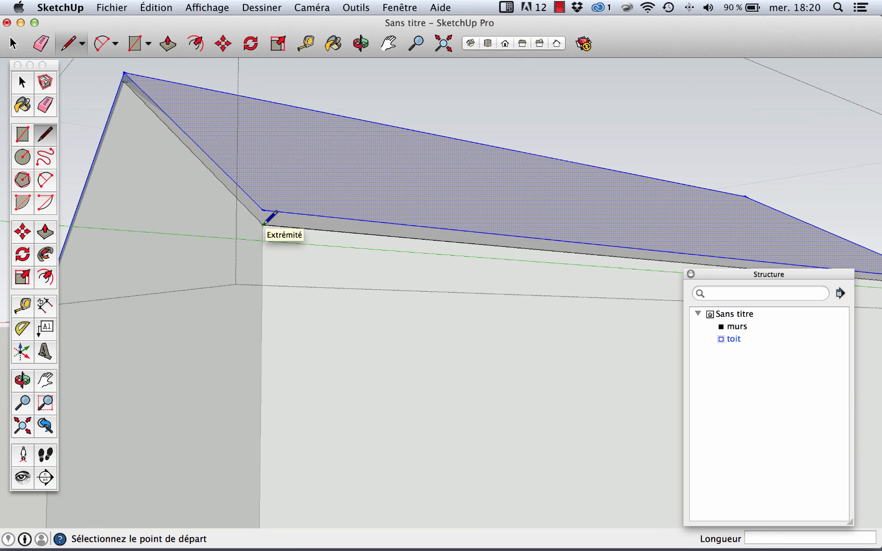
click(263, 224)
click(263, 210)
Draw the vertical edge joining the two roof layers at the ridge of the rear gable.
mouse_move(114, 83)
middle_down()
mouse_move(195, 134)
mouse_move(294, 162)
middle_up()
click(178, 78)
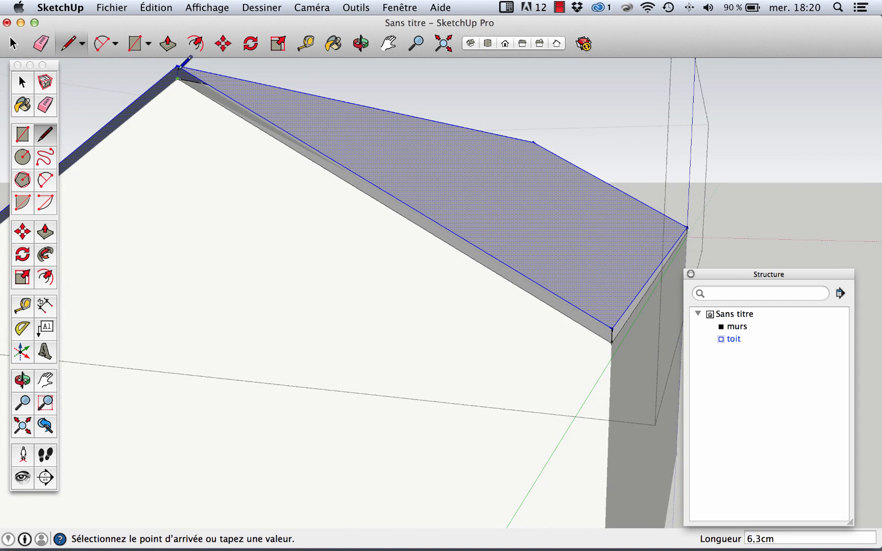
click(178, 66)
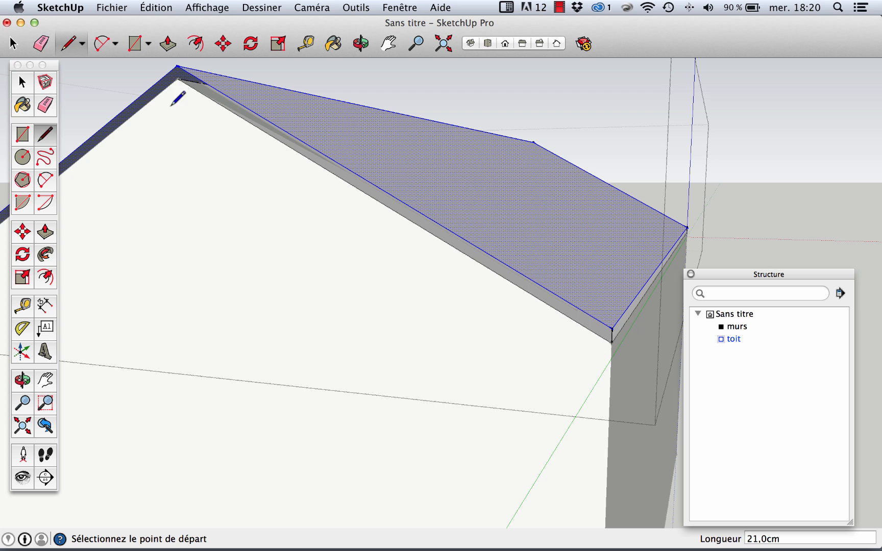
click(184, 72)
click(183, 74)
Close the rear gable edge of the roof with a vertical line at its remaining eave corner.
mouse_move(183, 74)
middle_down()
mouse_move(227, 114)
mouse_move(415, 214)
middle_up()
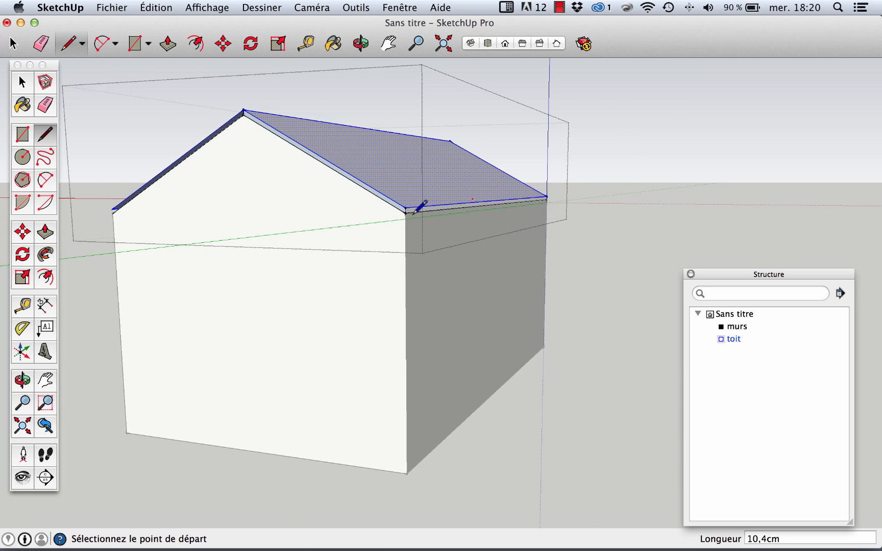
scroll(136, 193, up, 5)
click(140, 199)
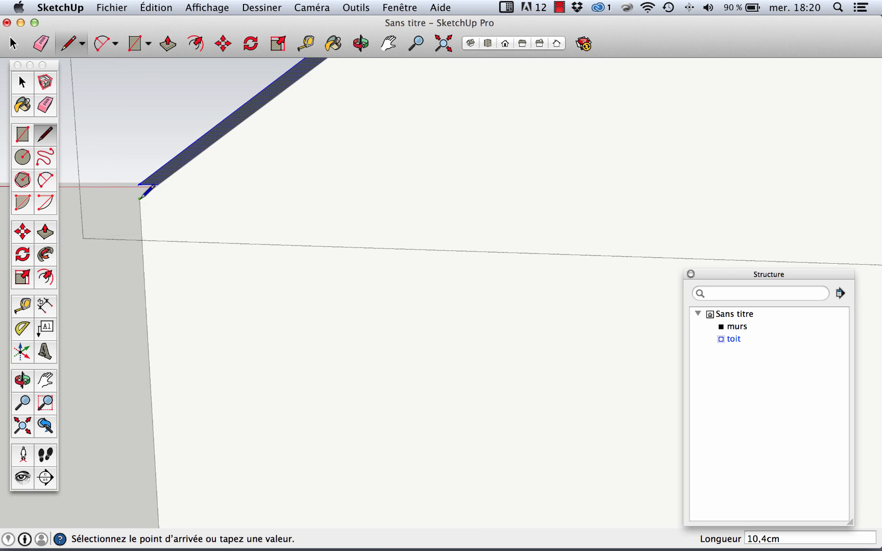
click(140, 184)
scroll(138, 199, down, 5)
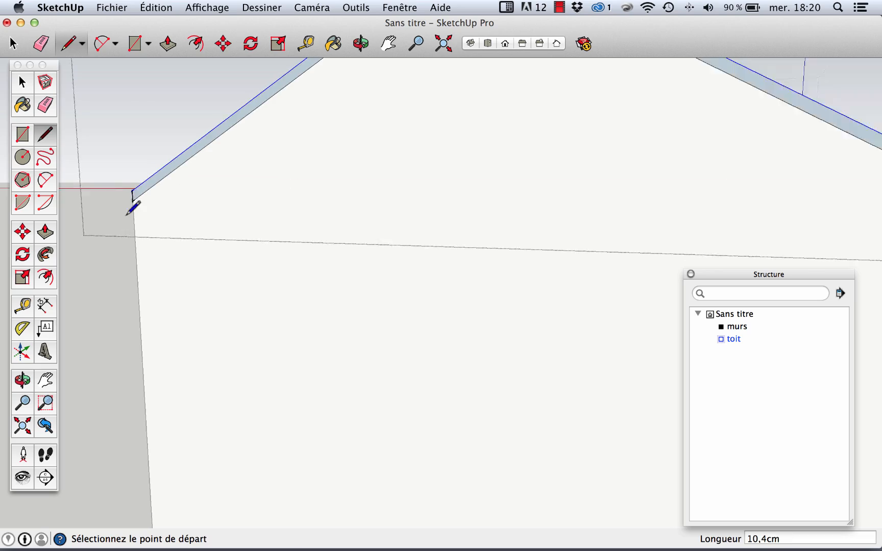
Try to extrude the narrow eave face of the thickened roof outward with Push/Pull.
mouse_move(138, 205)
middle_down()
mouse_move(187, 223)
mouse_move(469, 254)
mouse_move(480, 235)
mouse_move(219, 297)
middle_up()
mouse_move(441, 248)
middle_down()
mouse_move(104, 292)
mouse_move(228, 230)
middle_up()
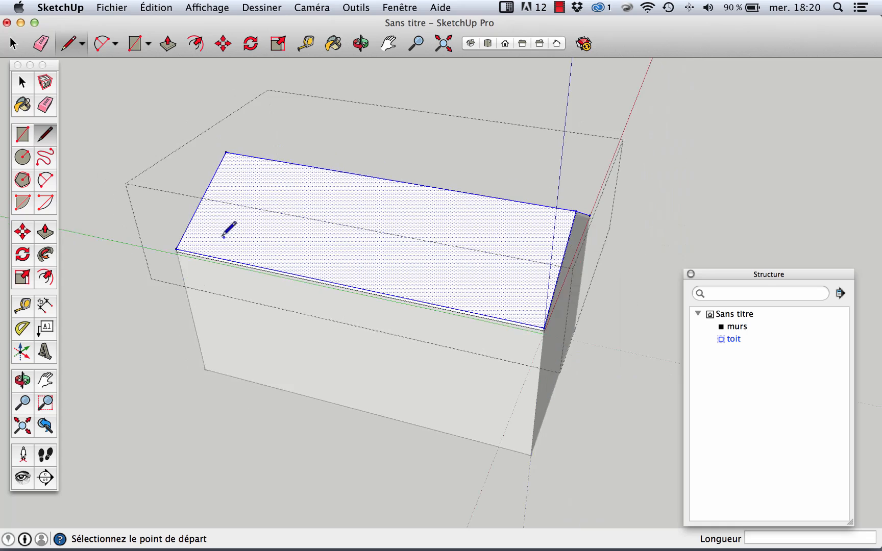
mouse_move(459, 316)
middle_down()
mouse_move(230, 278)
mouse_move(171, 248)
mouse_move(191, 249)
middle_up()
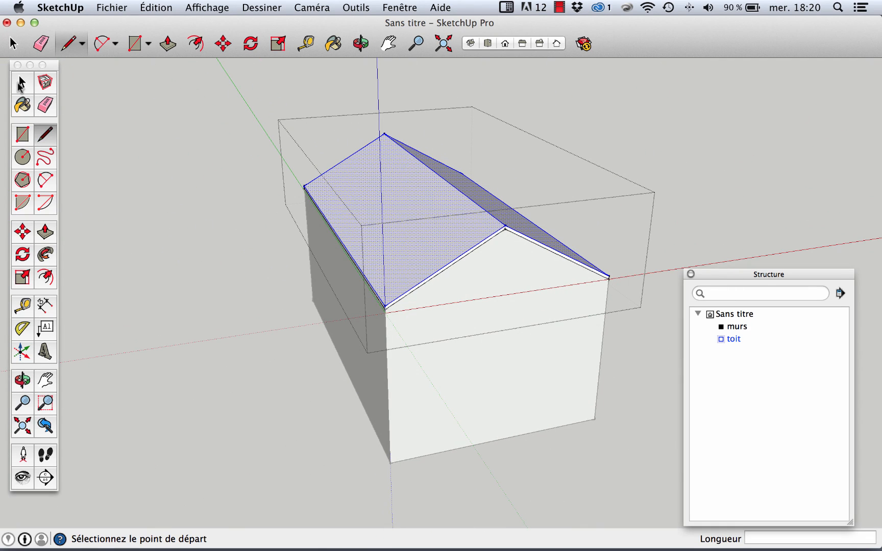
mouse_move(441, 326)
middle_down()
mouse_move(165, 258)
mouse_move(288, 272)
middle_up()
scroll(425, 240, up, 6)
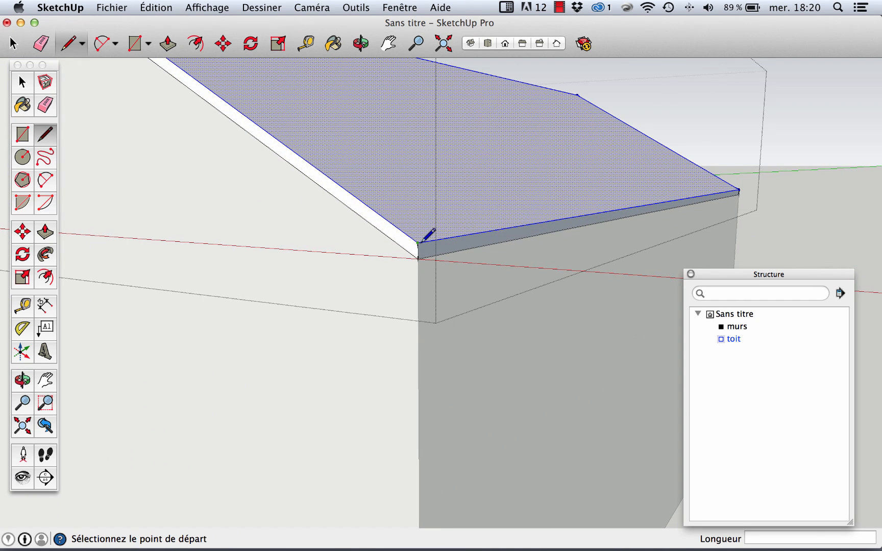
scroll(436, 250, down, 1)
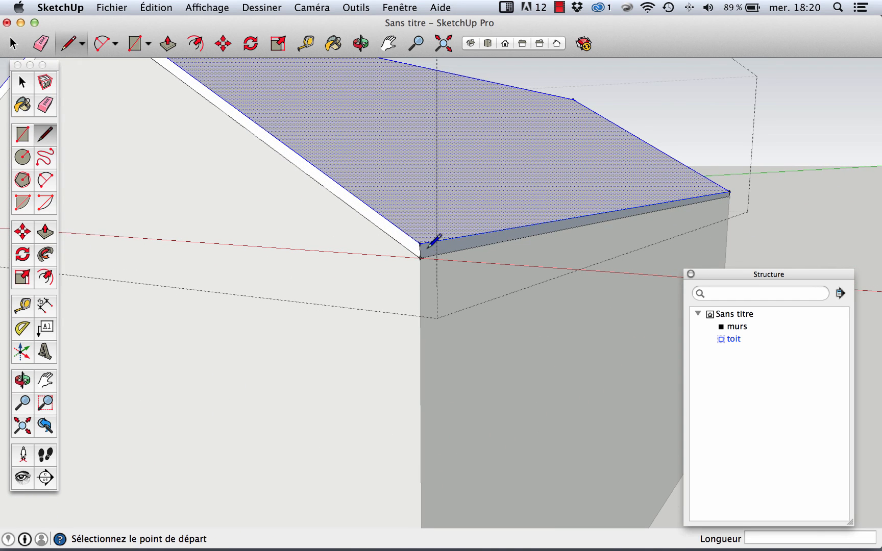
click(45, 231)
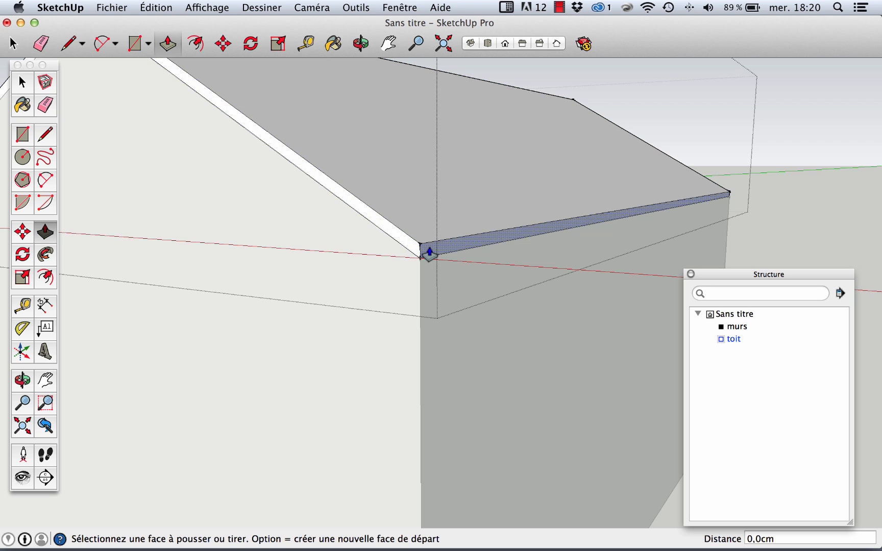
click(427, 250)
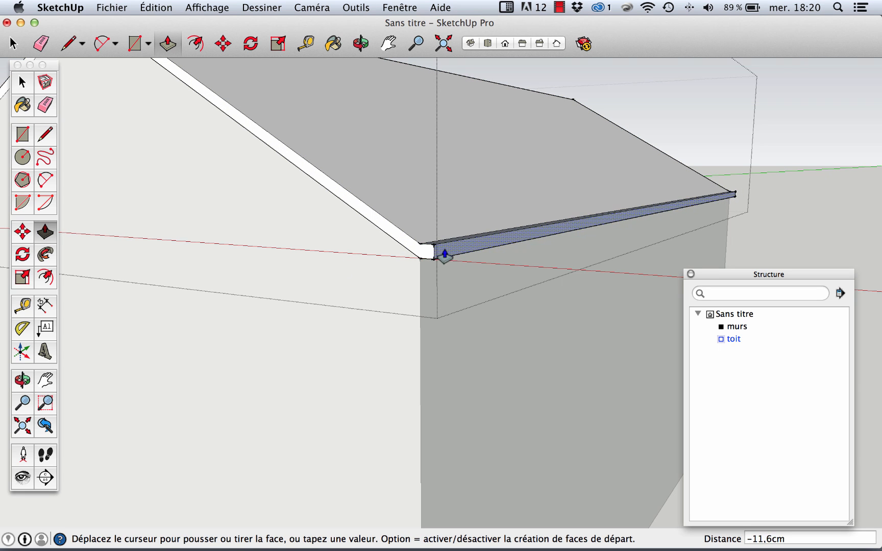
middle_drag(464, 260, 401, 358)
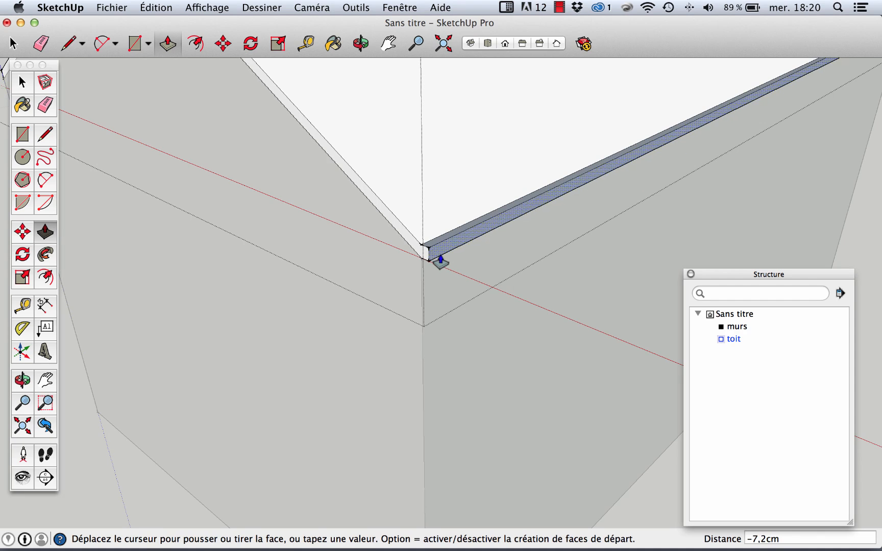
key(Escape)
Undo the roof thickening, including the closing edges and raised copy, back to before the toit group was edited.
middle_drag(433, 268, 482, 330)
scroll(482, 330, down, 10)
middle_drag(292, 417, 388, 430)
scroll(359, 420, up, 2)
scroll(351, 435, down, 2)
scroll(434, 322, up, 2)
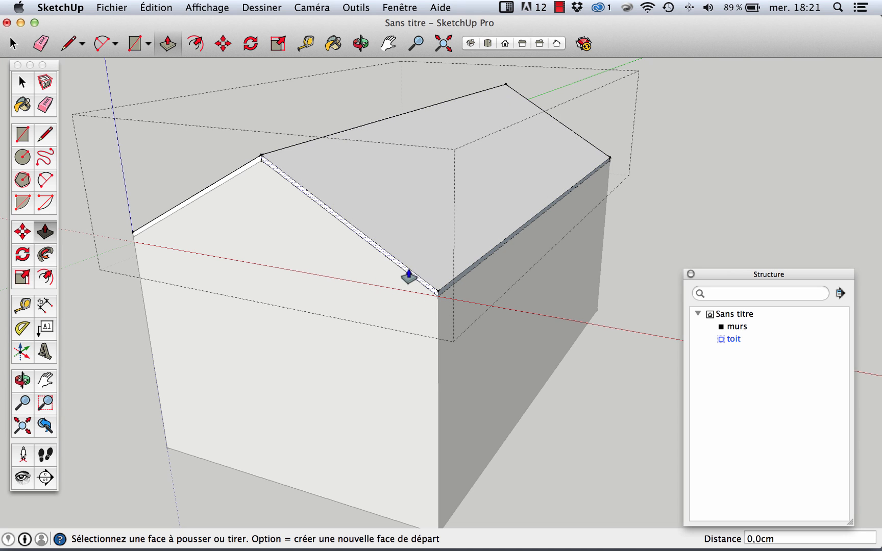
key(super+z)
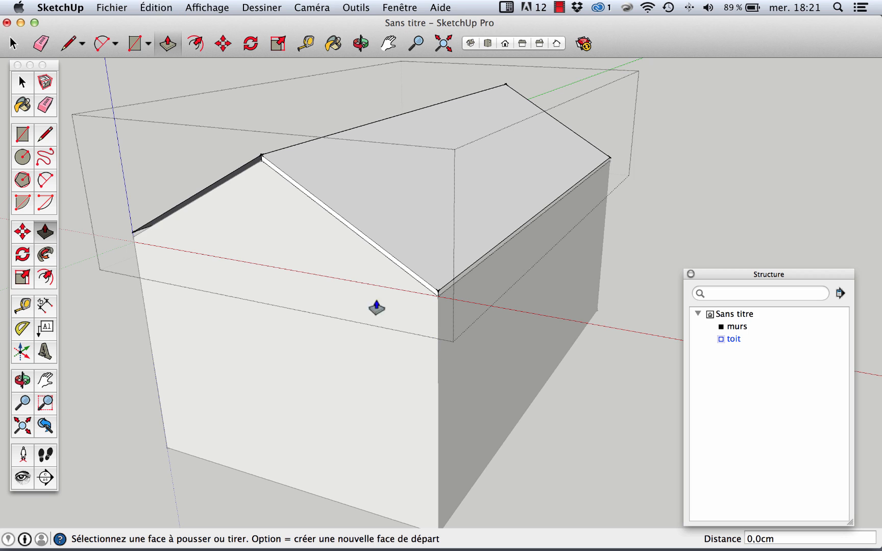
key(super+z)
key(super+z)
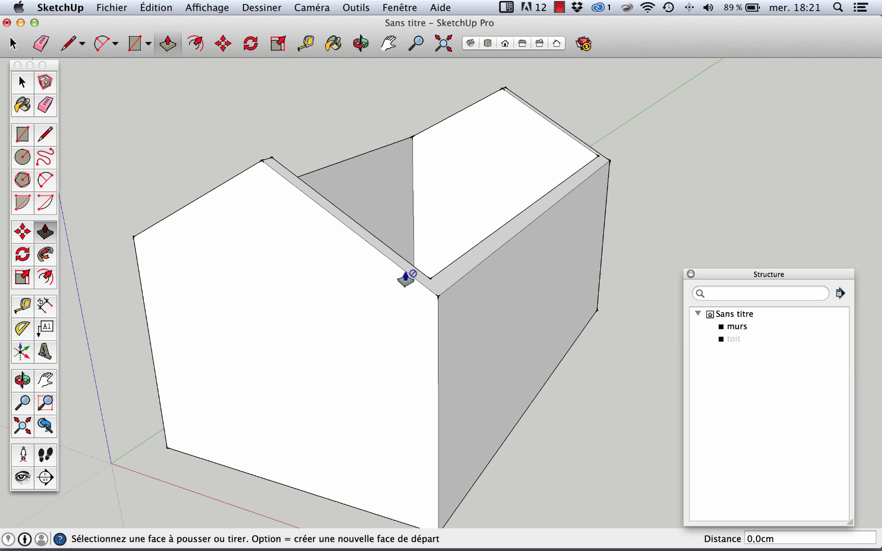
Redo the reveal of the hidden toit group and delete that group from the model.
click(163, 8)
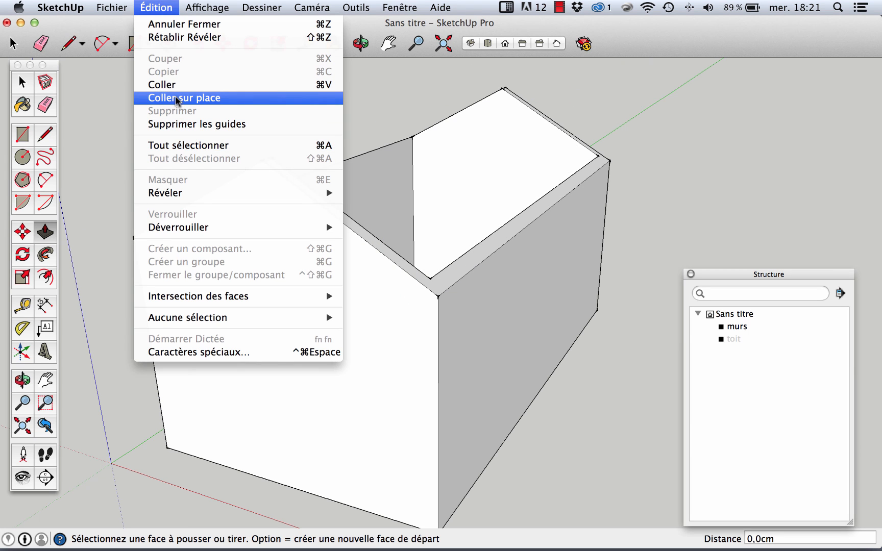
click(176, 40)
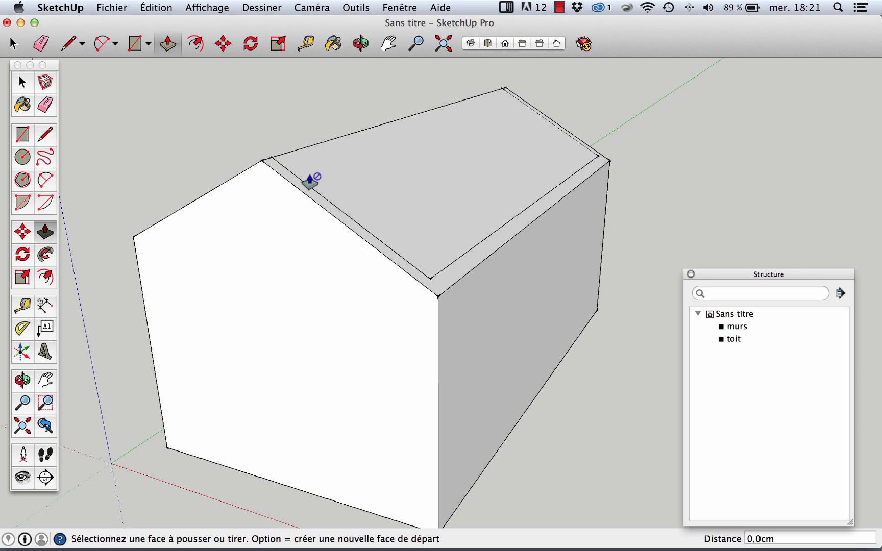
click(22, 82)
click(436, 247)
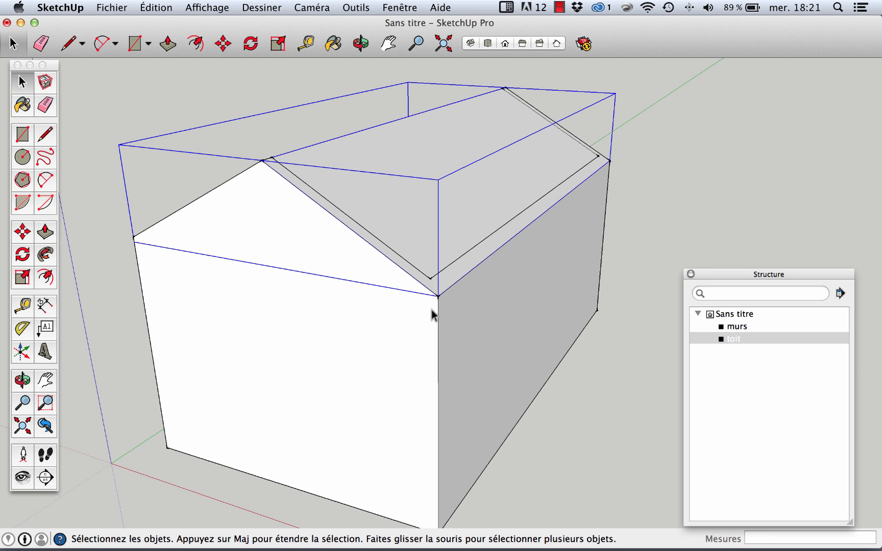
middle_drag(434, 292, 334, 225)
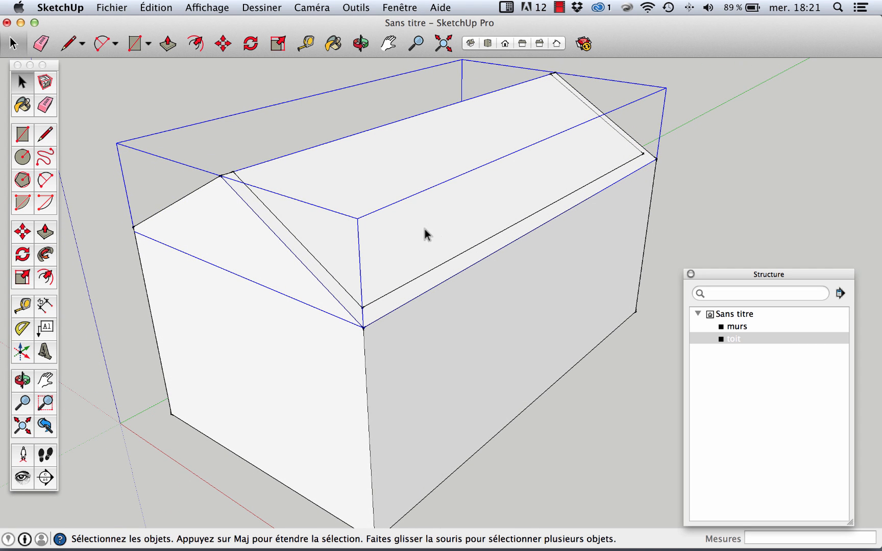
click(732, 340)
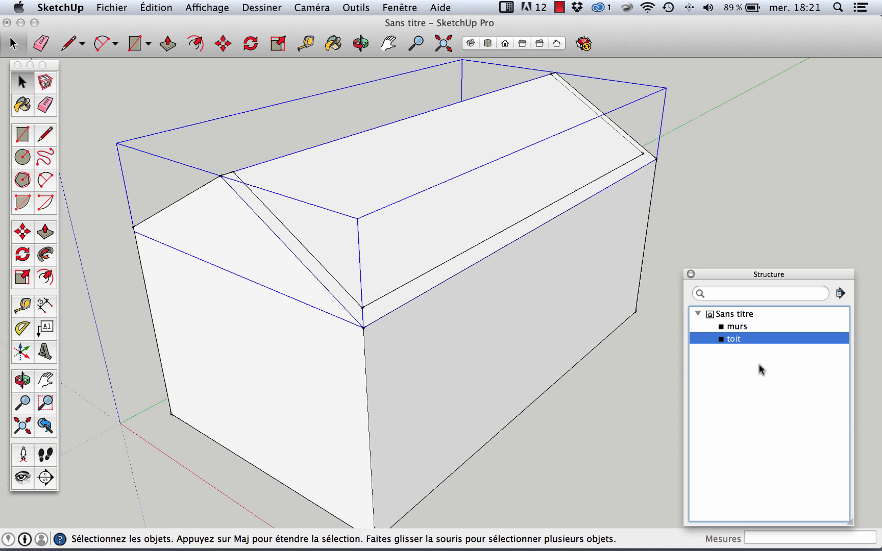
key(Delete)
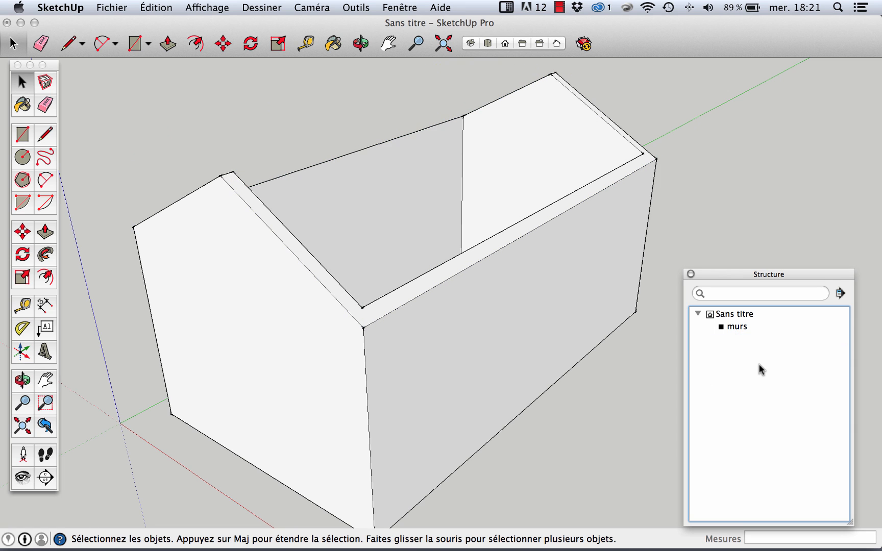
Open the murs group for editing and copy its front gable face.
scroll(217, 331, down, 3)
middle_drag(217, 331, 250, 375)
scroll(250, 374, up, 3)
middle_drag(309, 368, 345, 346)
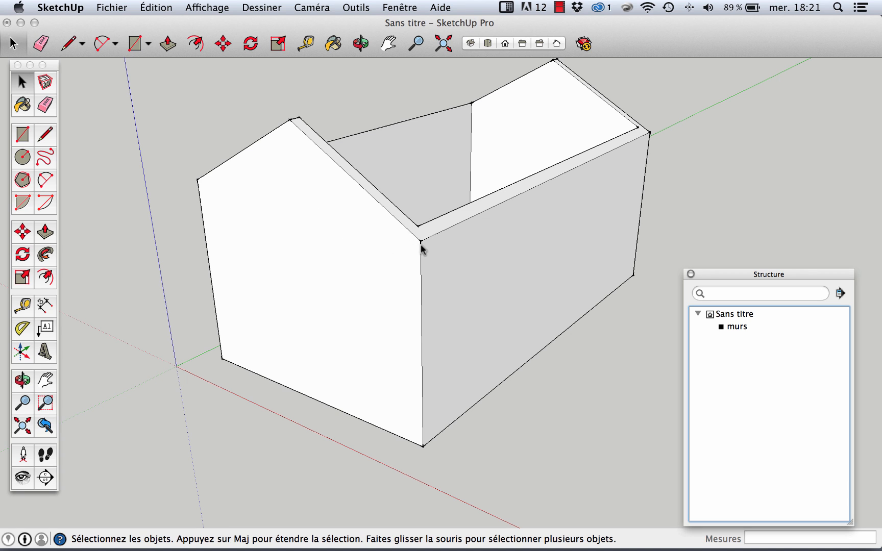
click(329, 246)
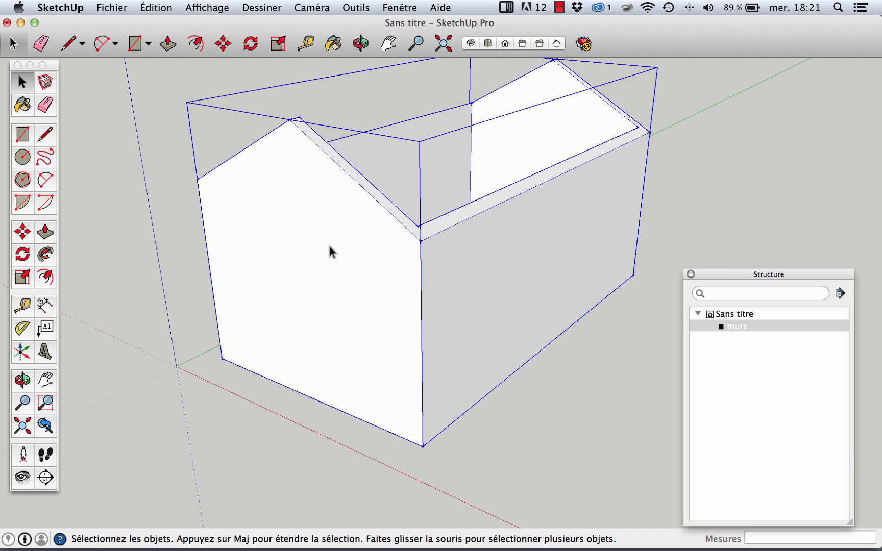
double_click(340, 234)
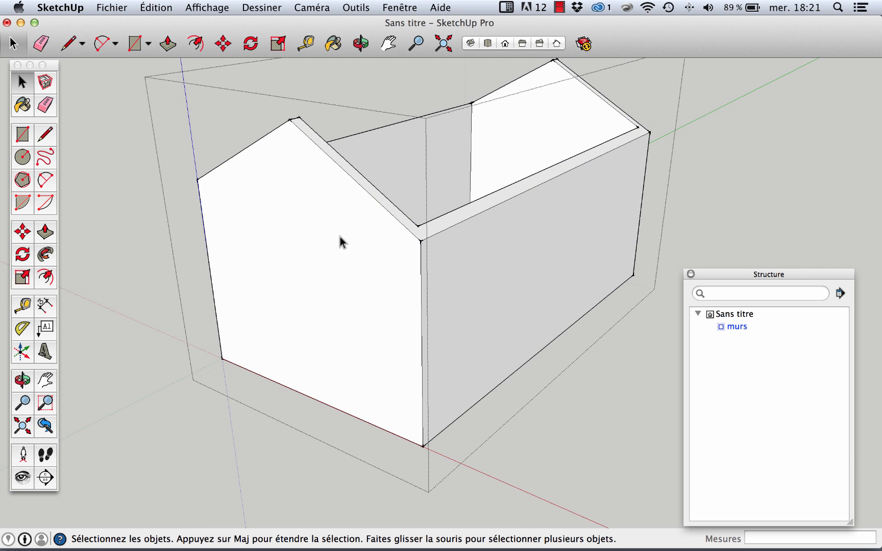
click(338, 237)
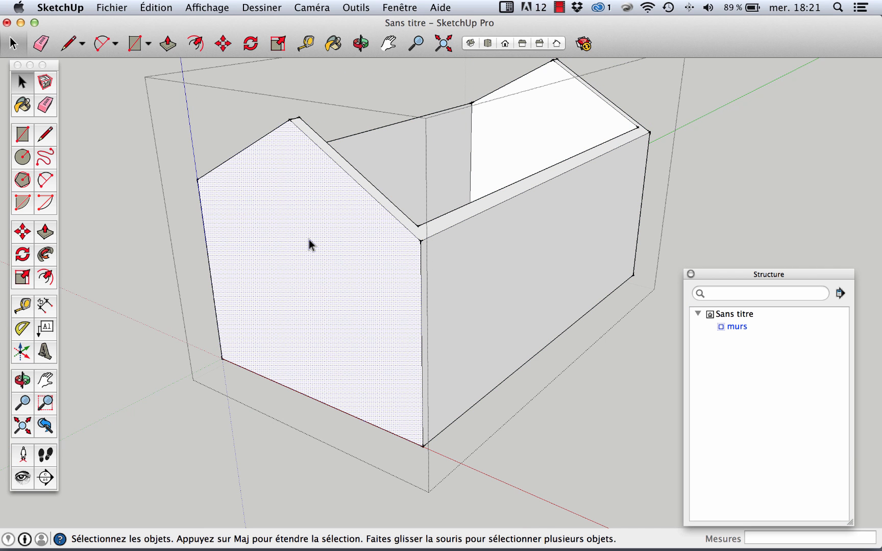
click(156, 8)
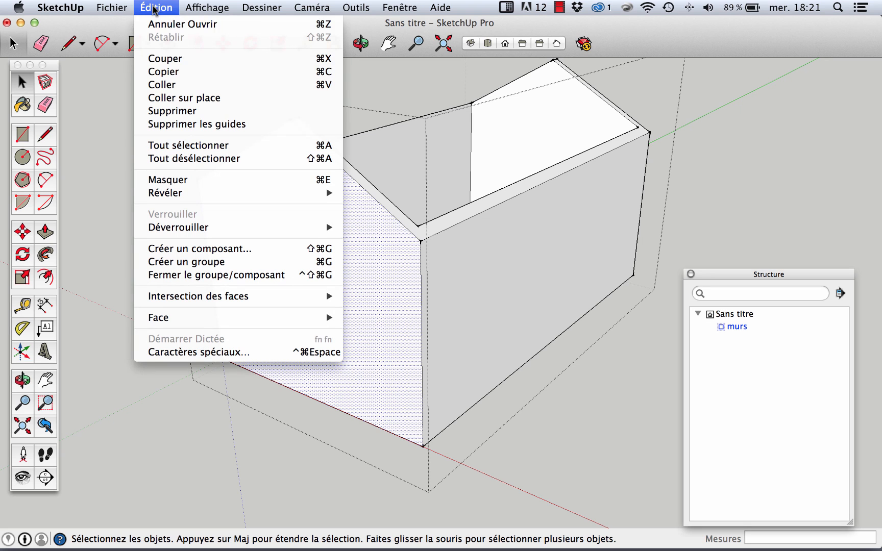
click(165, 73)
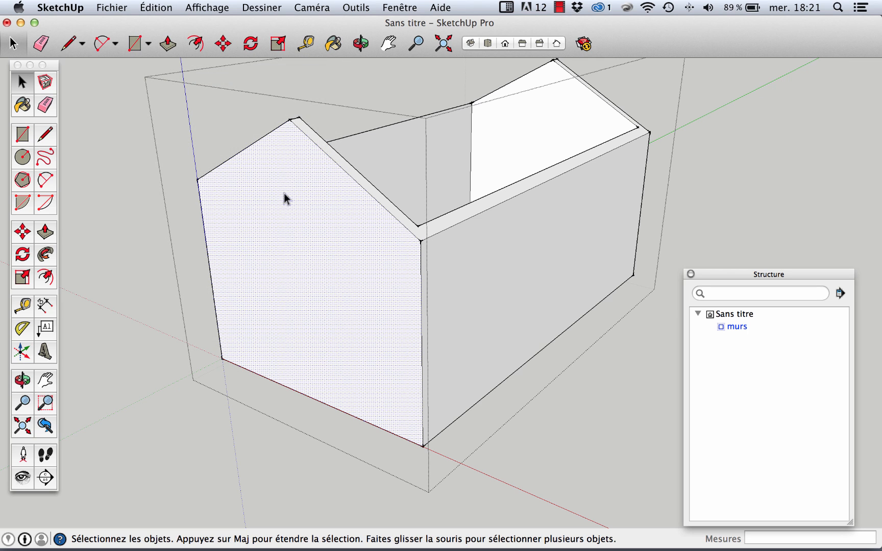
Close the murs group and paste the copied gable face in place outside it.
click(116, 127)
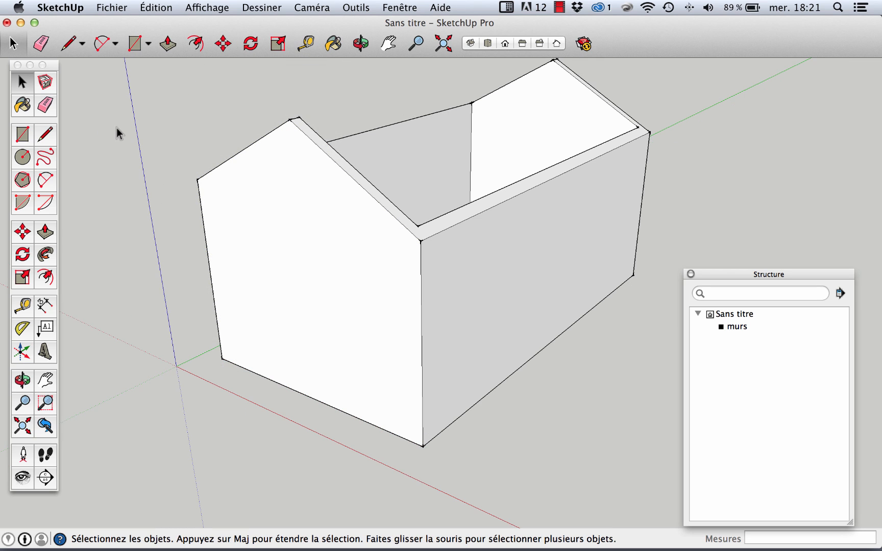
click(155, 8)
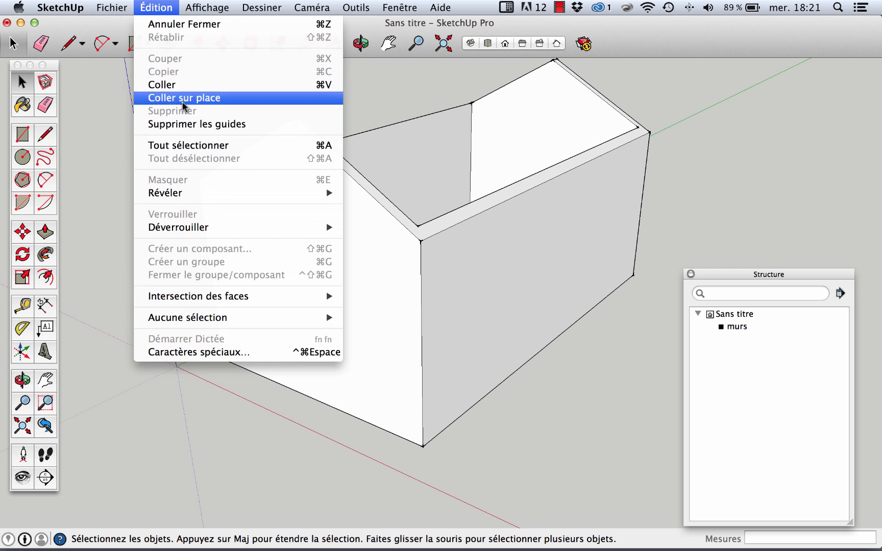
click(175, 99)
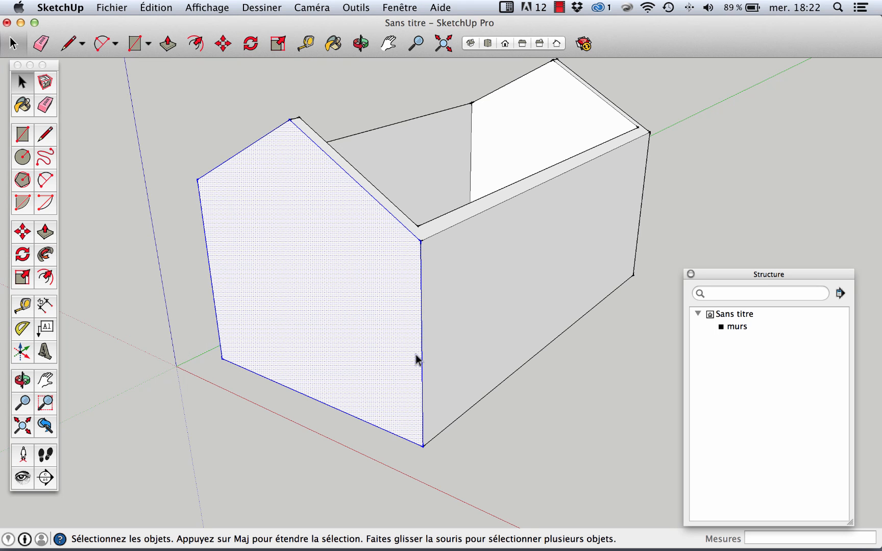
Offset the pasted gable face's outline outward by about 29 cm.
scroll(335, 338, up, 2)
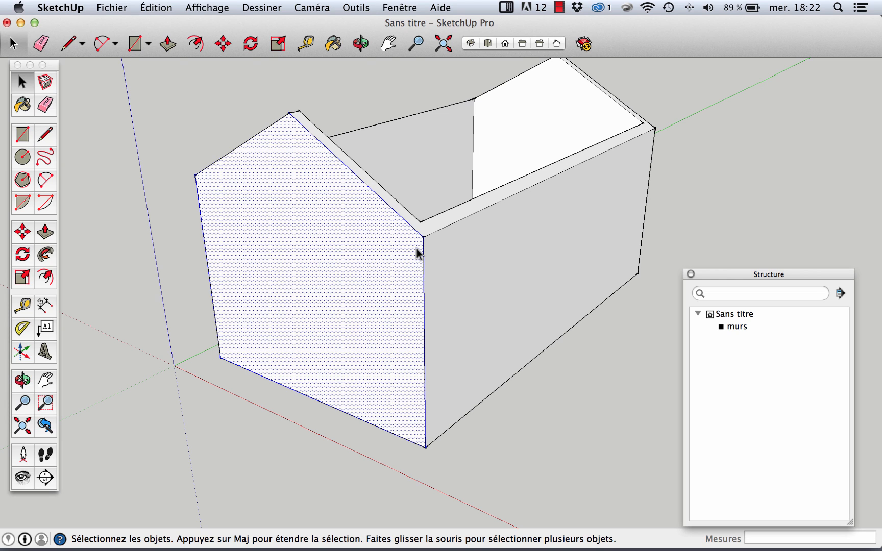
click(46, 277)
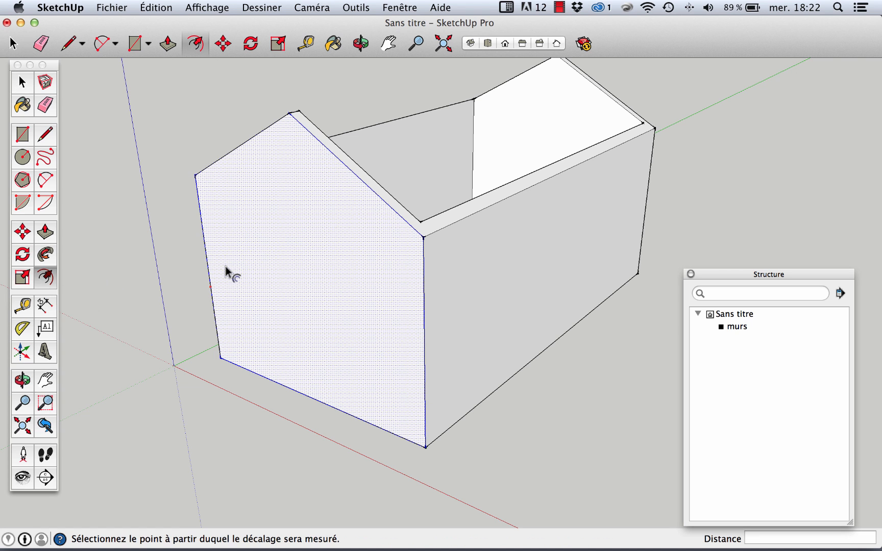
click(294, 218)
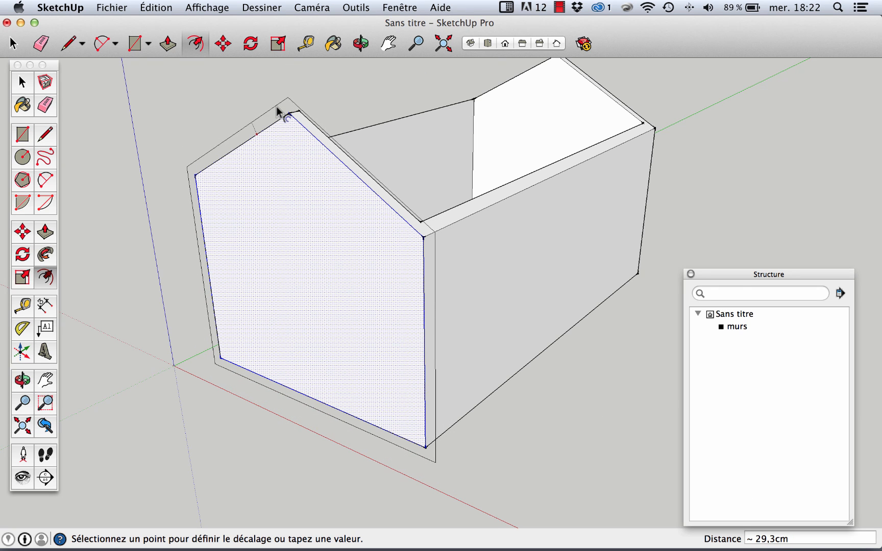
click(279, 111)
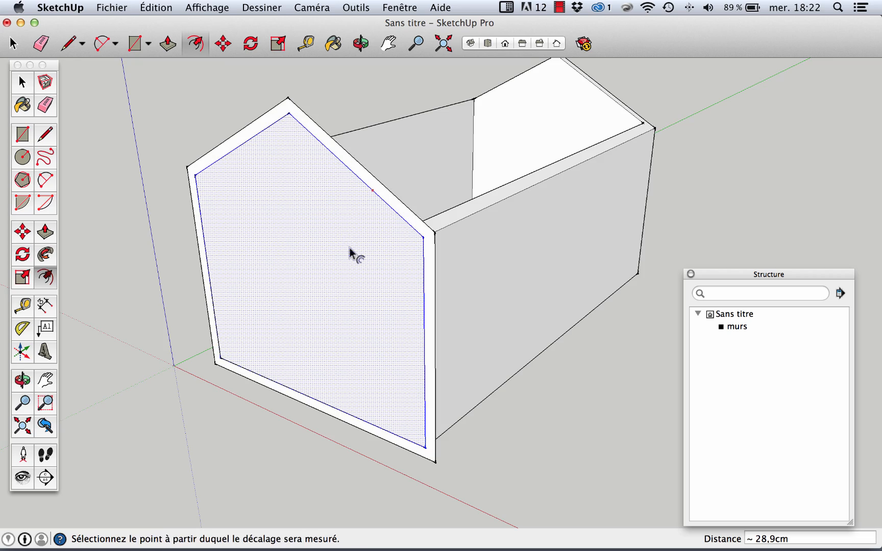
Draw a line about 33 cm long extending the inner roof slope from the right eave corner to the outer outline.
middle_drag(350, 252, 457, 242)
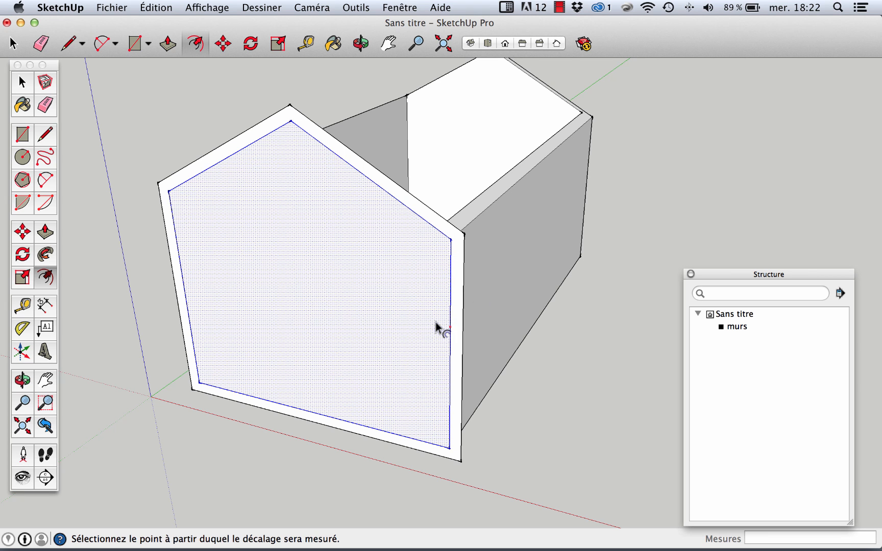
middle_drag(435, 321, 483, 251)
scroll(458, 241, up, 5)
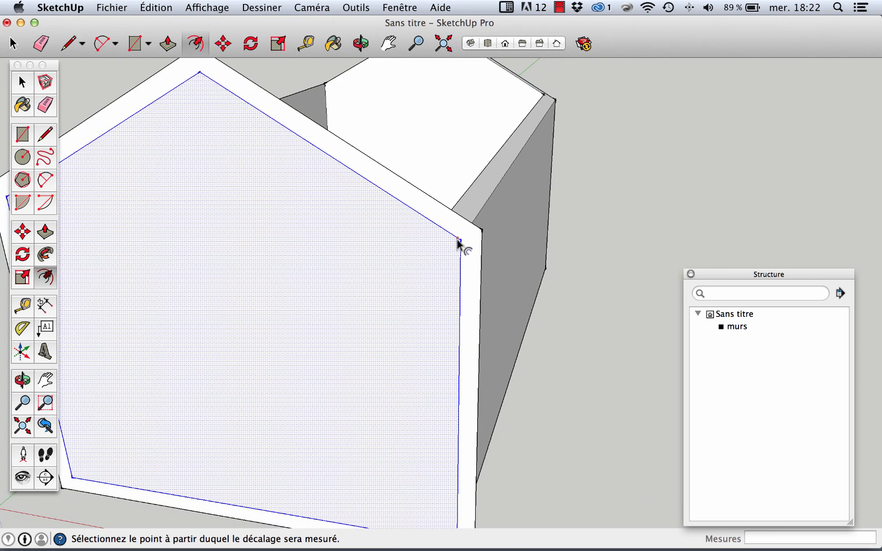
click(45, 135)
scroll(454, 242, up, 3)
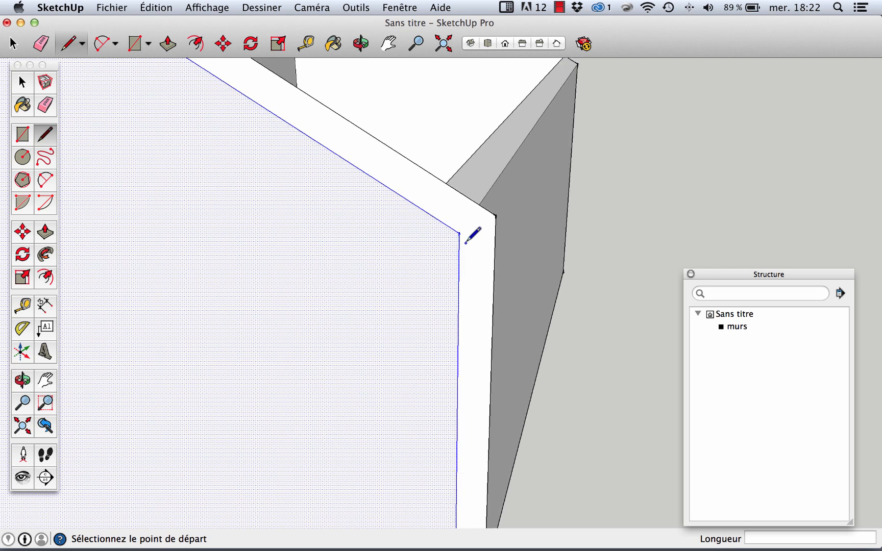
click(456, 228)
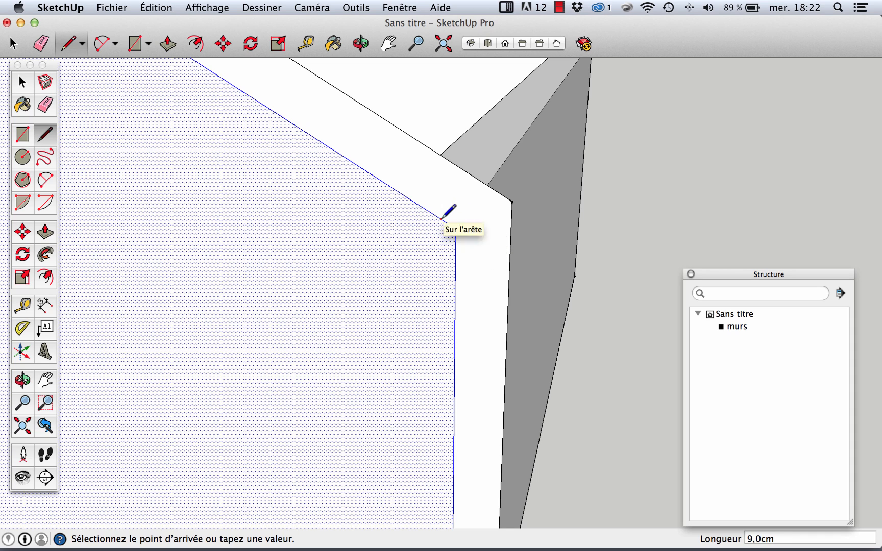
click(509, 263)
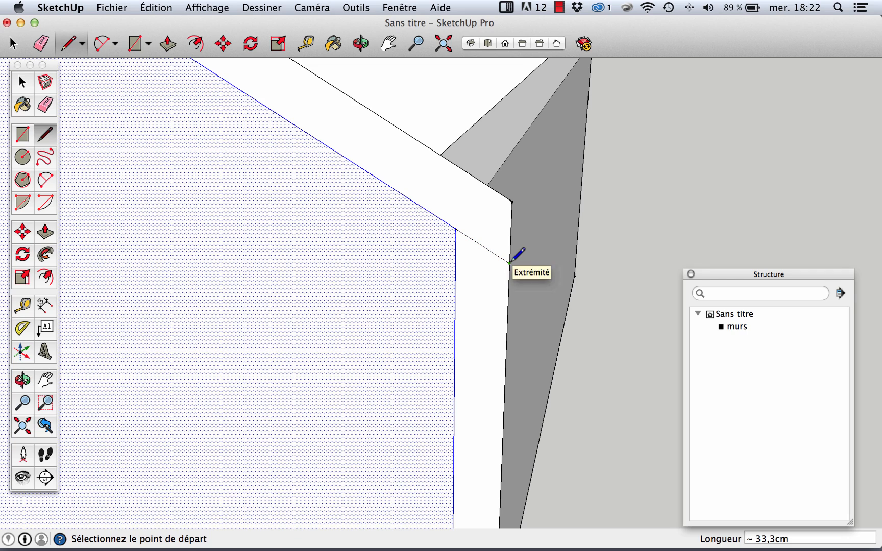
Extend the inner roof slope at the left eave corner with a line to the outer outline.
scroll(510, 263, down, 1)
scroll(580, 288, down, 5)
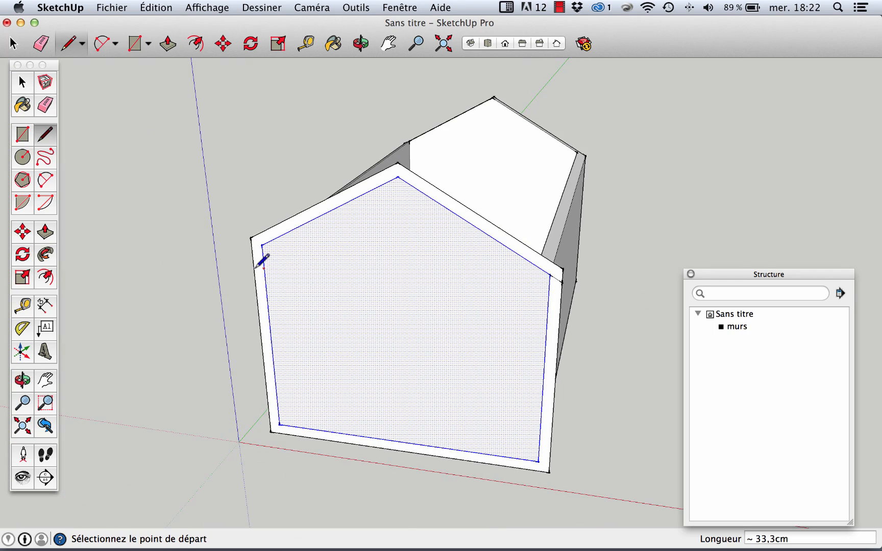
scroll(257, 266, up, 5)
click(250, 231)
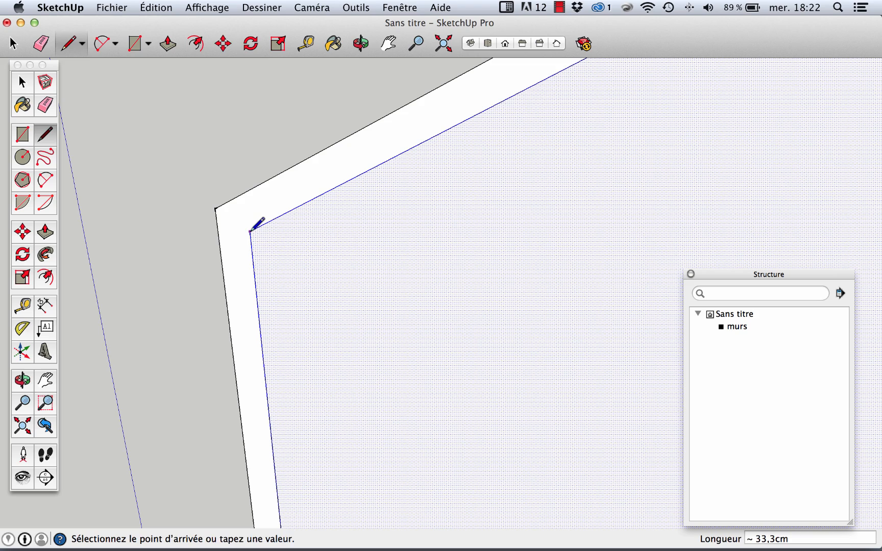
click(220, 247)
Examine the offset gable profile and its eave lines against the walls from several angles.
key(o)
drag(223, 256, 464, 223)
middle_drag(465, 222, 276, 256)
scroll(227, 218, down, 5)
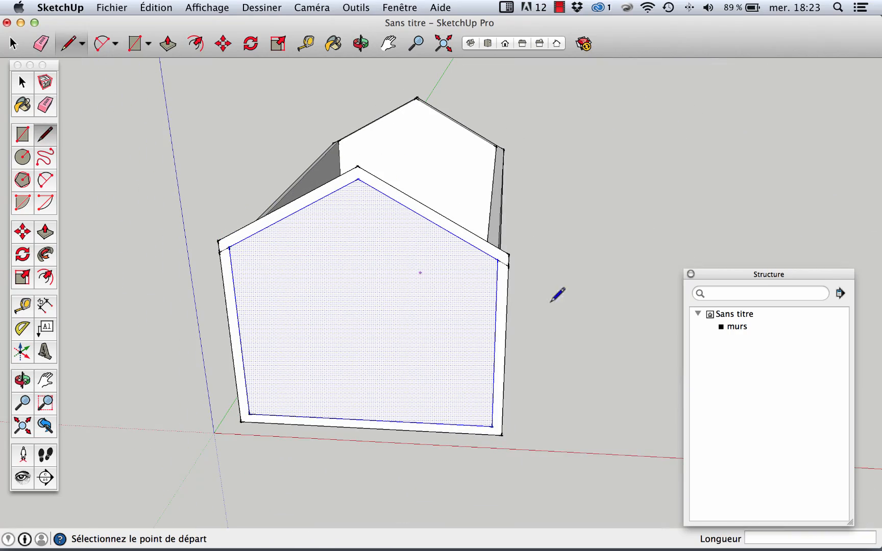
middle_drag(472, 276, 434, 250)
scroll(439, 255, up, 3)
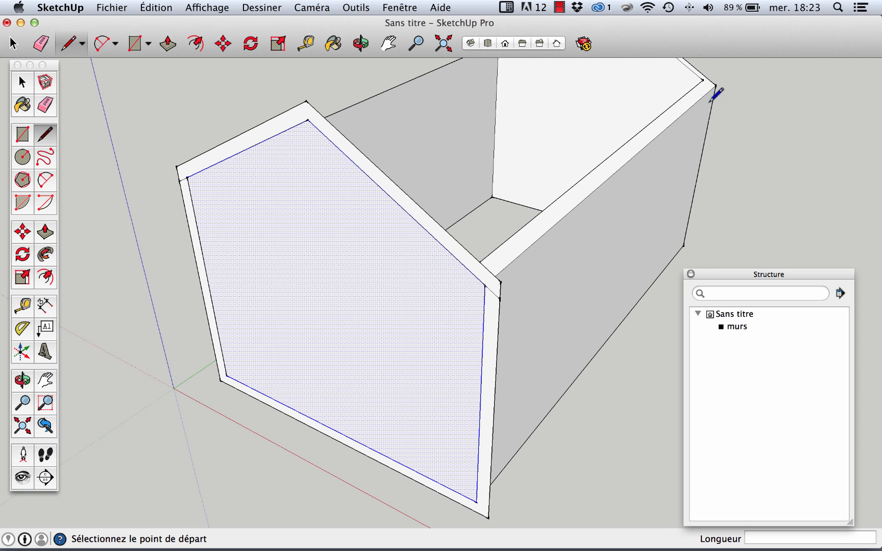
middle_drag(367, 306, 490, 196)
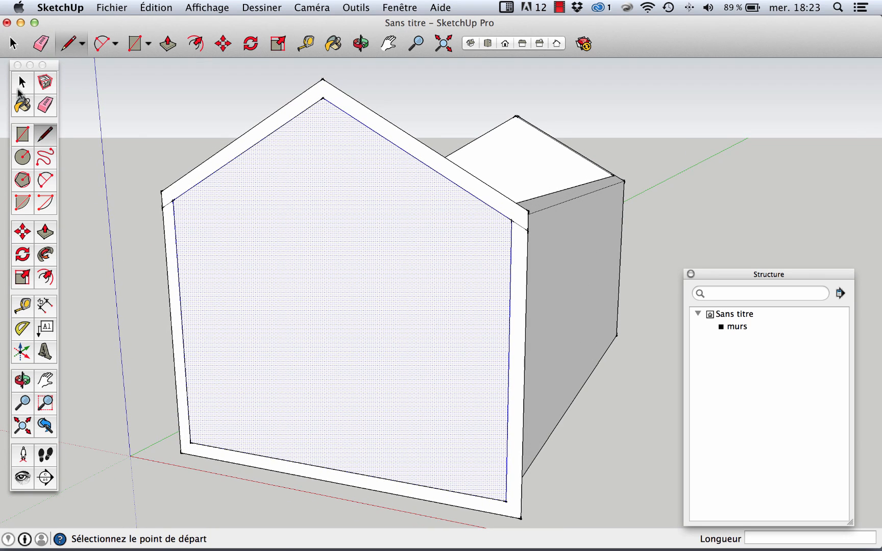
click(19, 87)
middle_drag(322, 268, 335, 272)
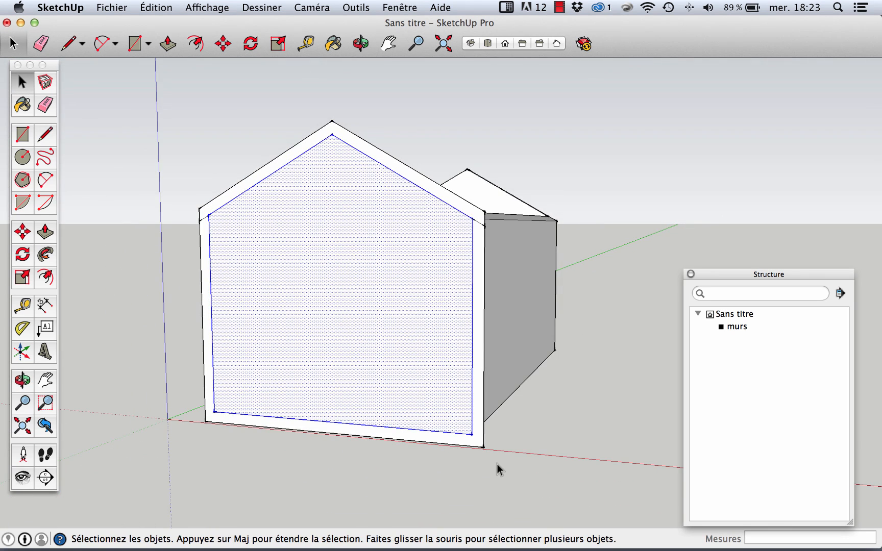
Hide the murs group so only the gable profile remains displayed.
click(732, 328)
right_click(733, 328)
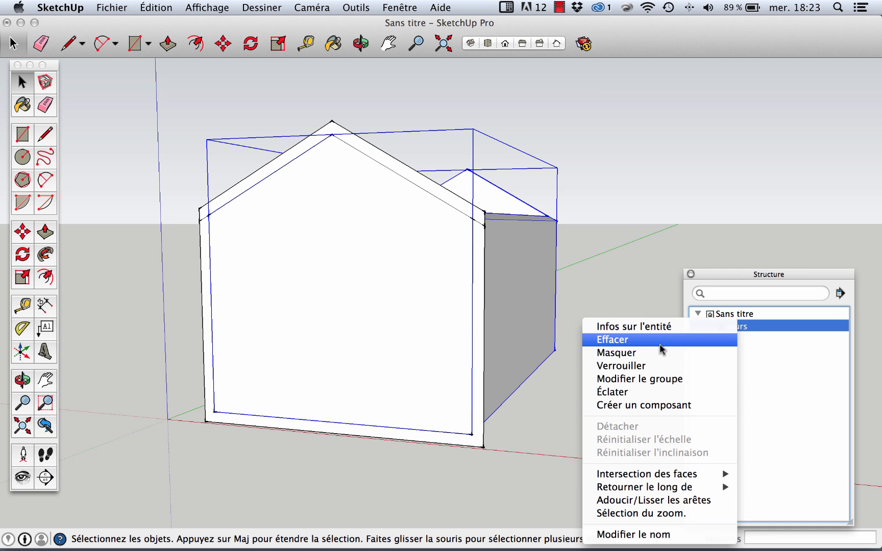
click(628, 357)
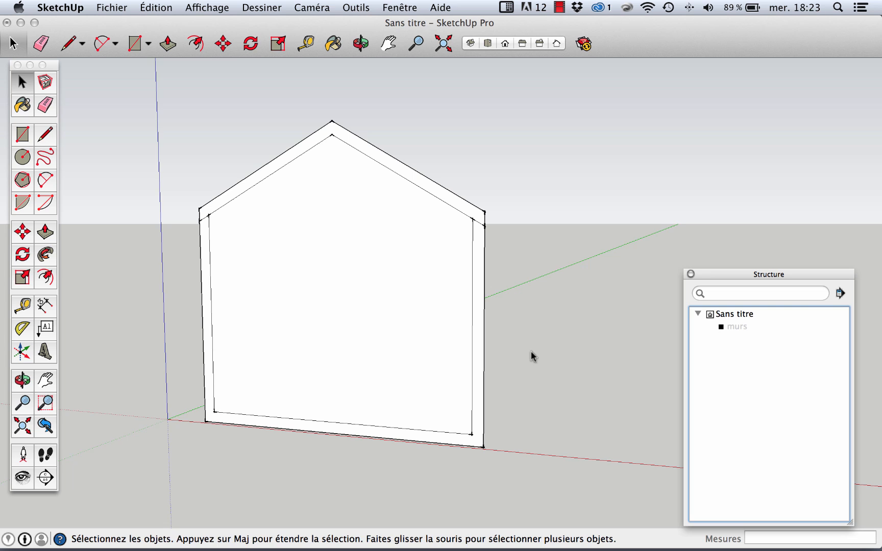
Delete the gable's wall faces and their edges below the roof, keeping only the sloped roof strip.
middle_drag(542, 334, 490, 462)
scroll(492, 462, down, 3)
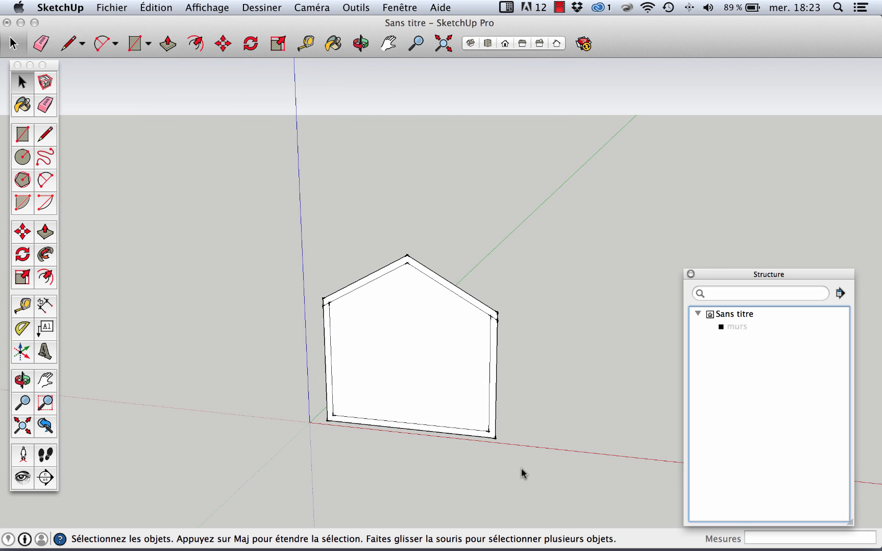
drag(524, 471, 461, 433)
drag(281, 359, 281, 359)
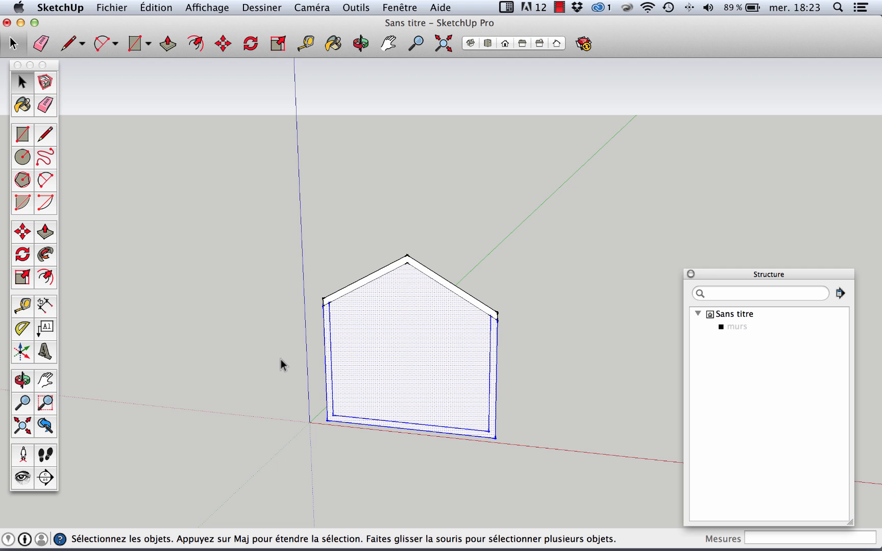
key(Delete)
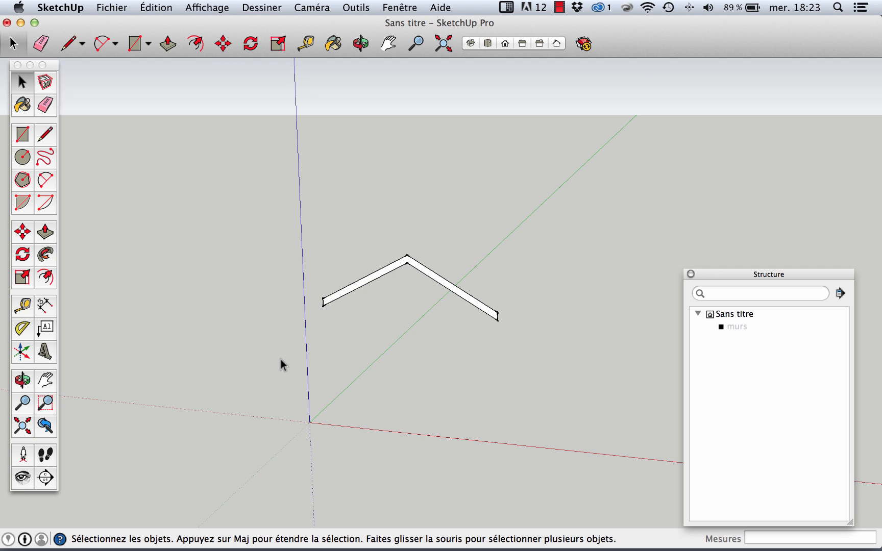
Unhide the murs group beneath the roof profile.
middle_drag(412, 294, 437, 309)
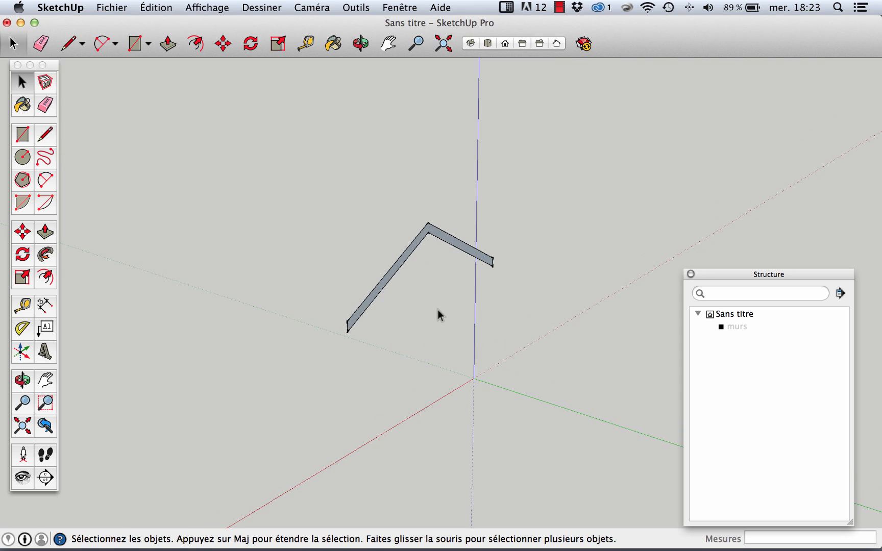
click(740, 327)
click(740, 327)
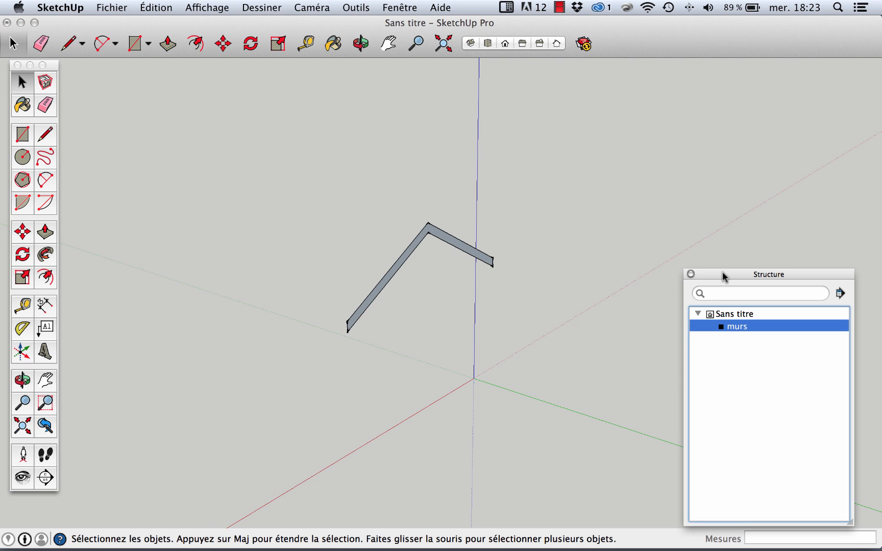
click(395, 8)
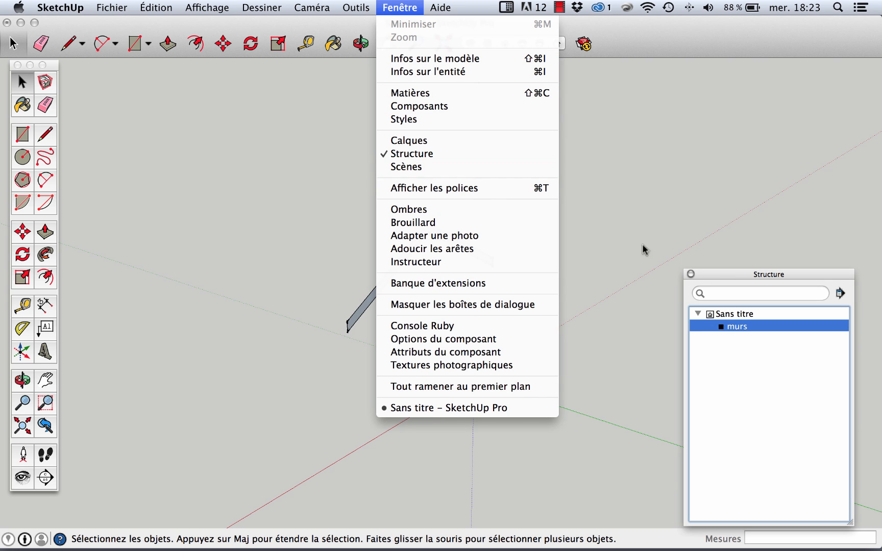
click(740, 331)
right_click(740, 327)
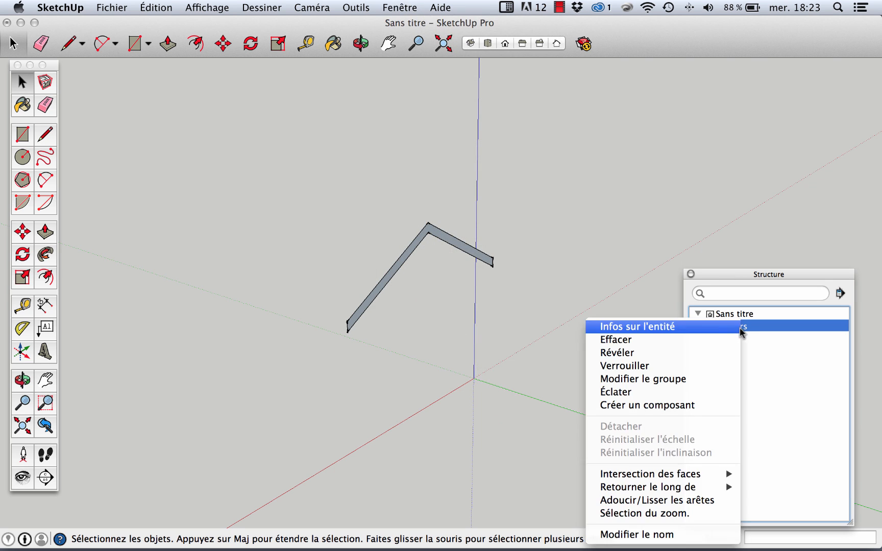
click(612, 352)
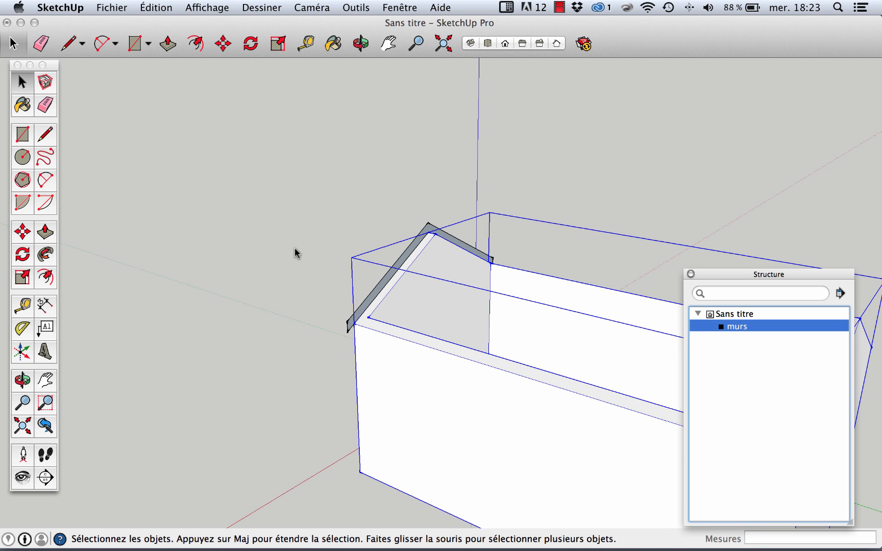
Push/Pull the roof profile along the whole length of the walls, slightly past the far gable as an overhang.
click(46, 233)
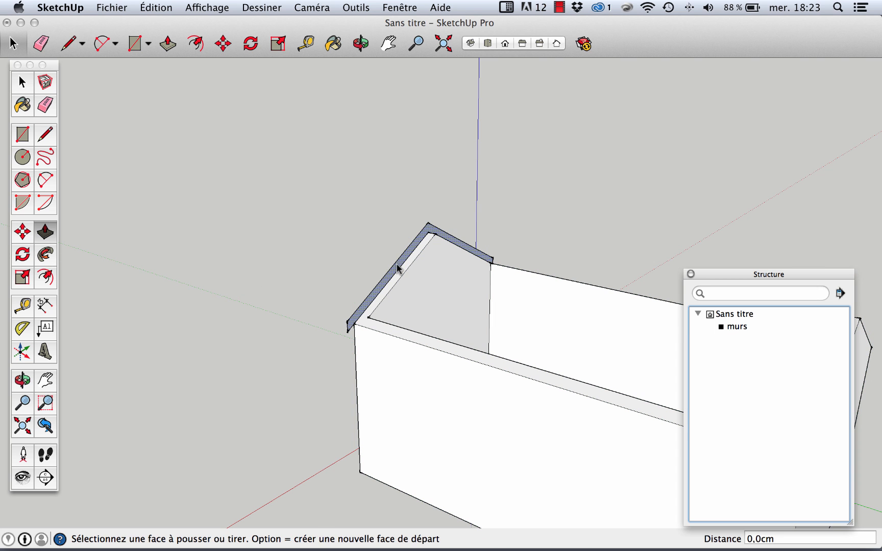
scroll(397, 269, up, 3)
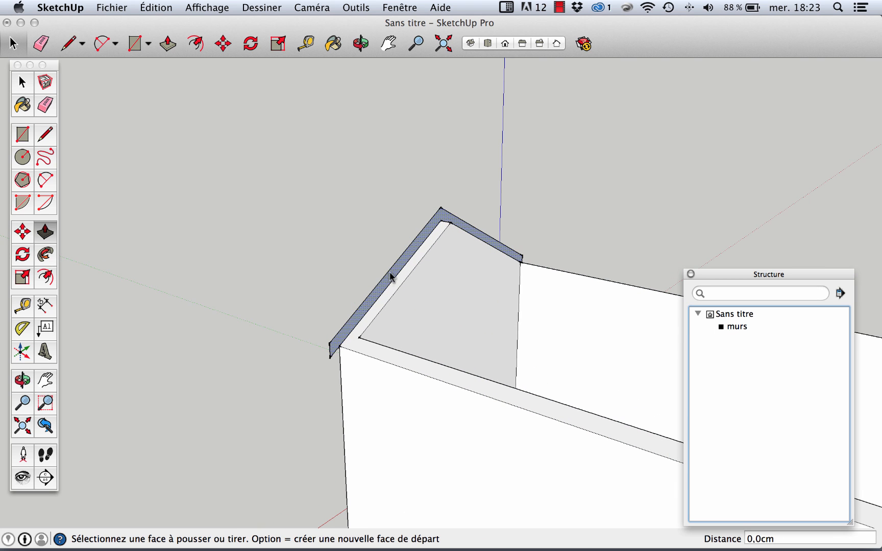
click(368, 307)
scroll(403, 309, down, 8)
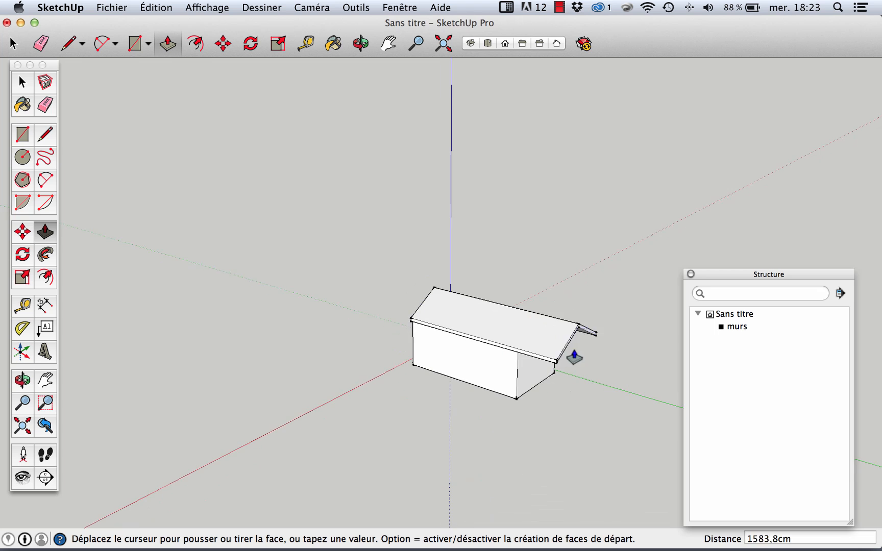
click(526, 350)
Extend the roof's front end face past the front gable by about 57.8 cm with Push/Pull.
middle_drag(371, 324, 848, 347)
scroll(414, 341, up, 5)
click(459, 315)
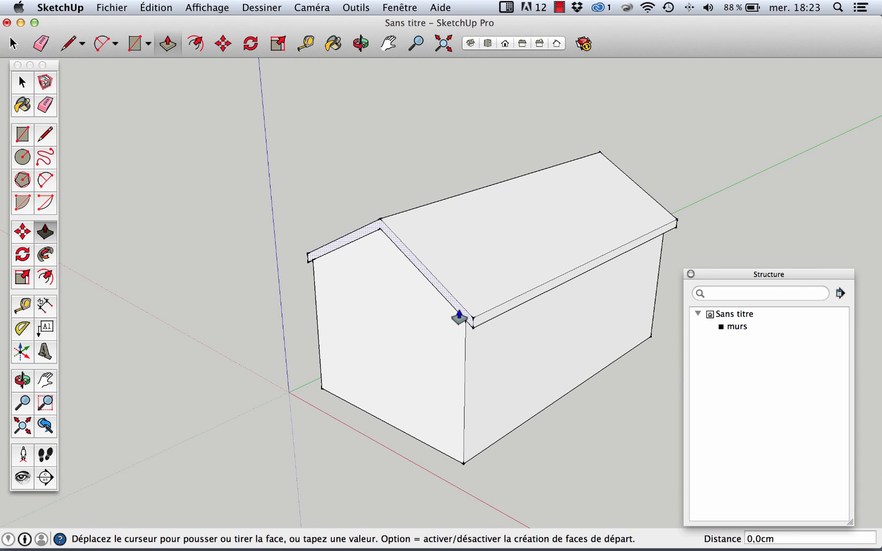
click(447, 322)
middle_drag(483, 335, 374, 331)
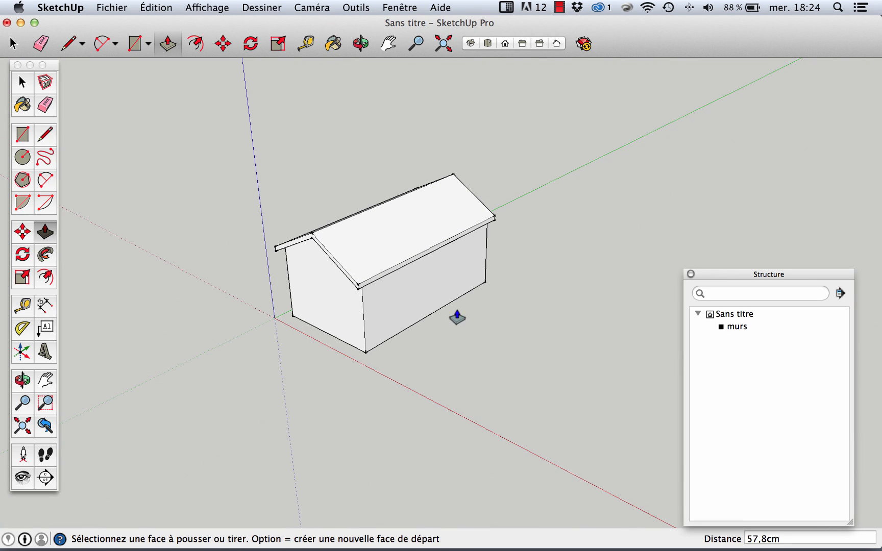
middle_drag(482, 299, 441, 403)
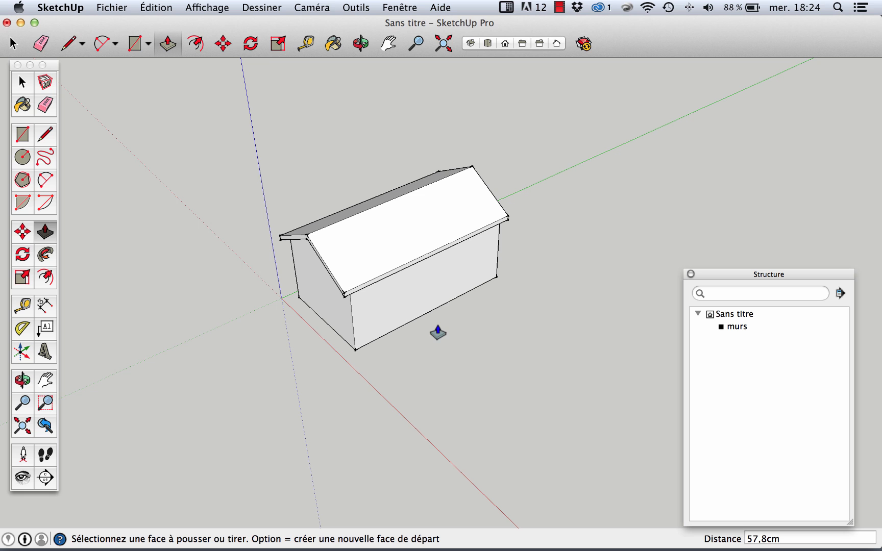
scroll(337, 264, down, 2)
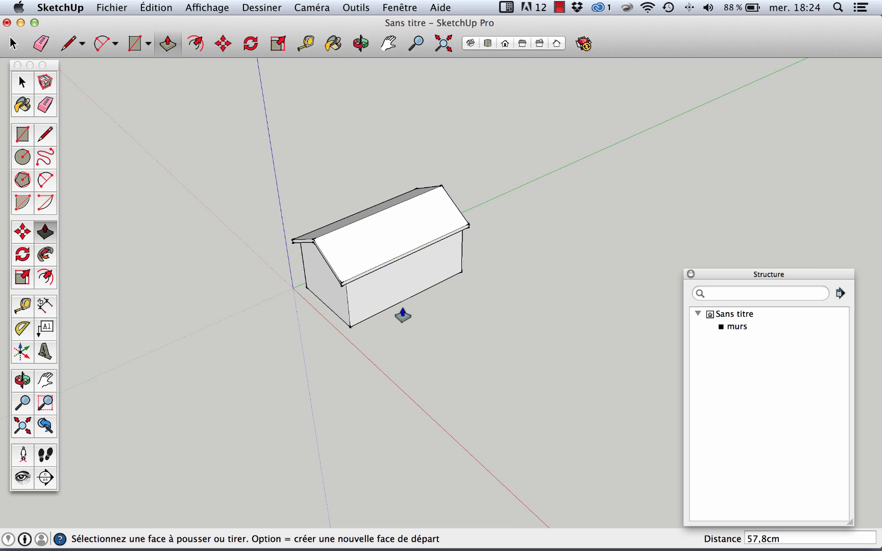
scroll(414, 346, up, 2)
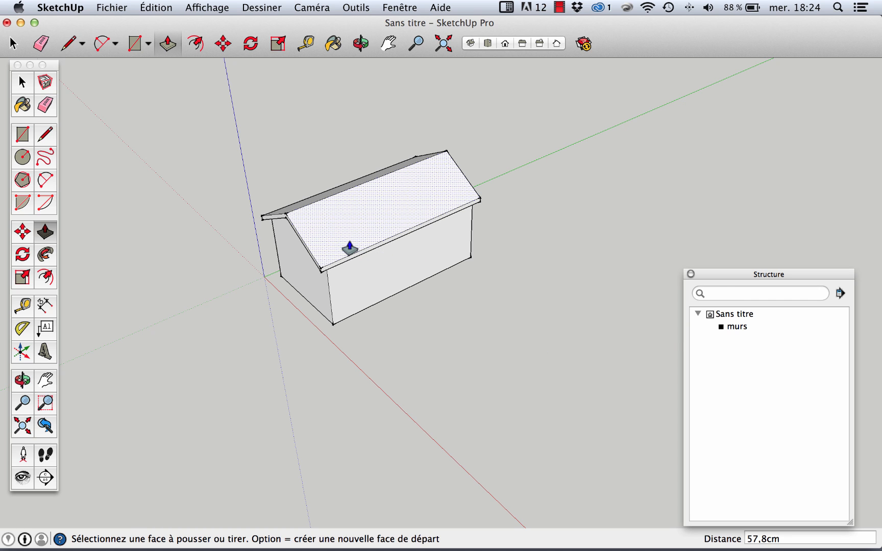
scroll(287, 228, up, 2)
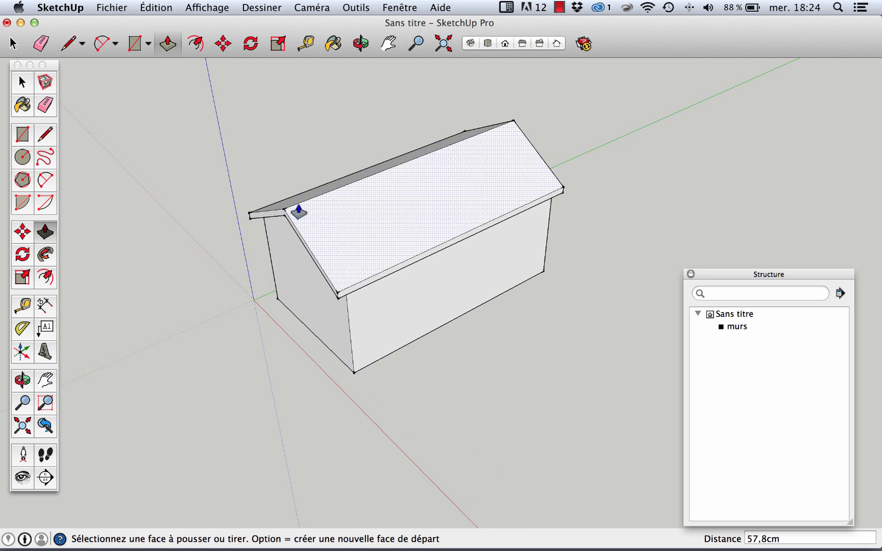
scroll(294, 203, down, 2)
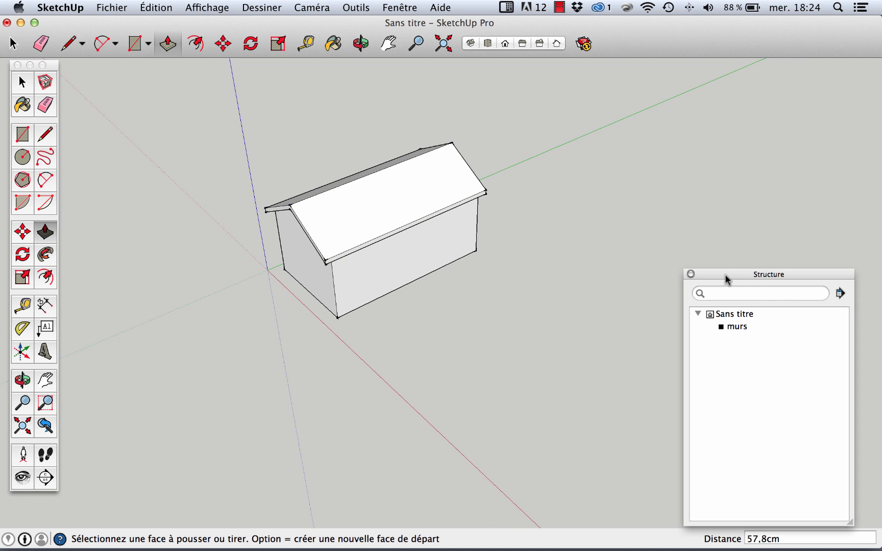
scroll(386, 252, down, 2)
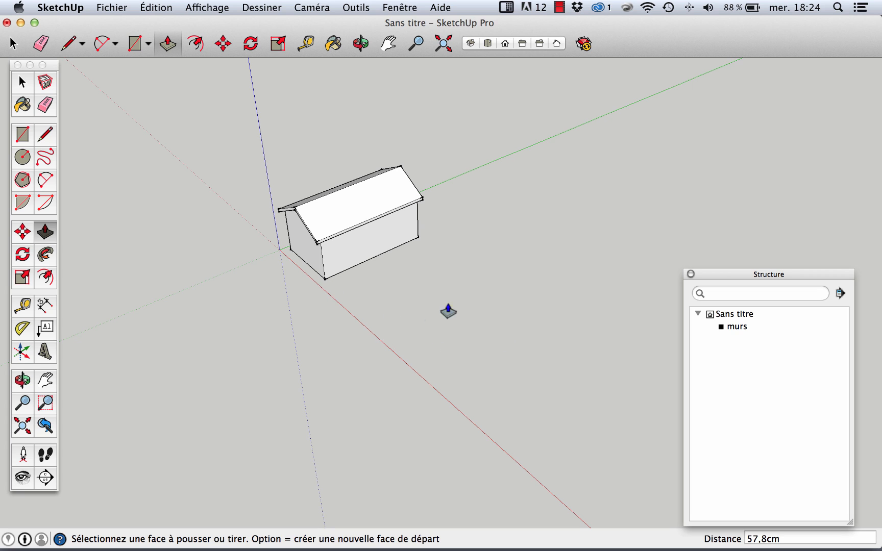
Draw a rectangle about 1064.5 cm by 1995.1 cm on the ground beside the house.
click(22, 136)
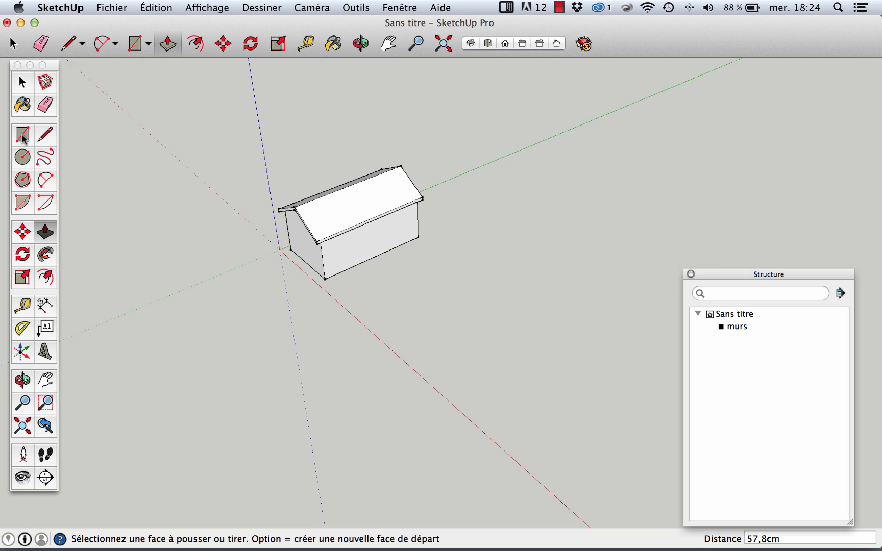
click(400, 334)
click(617, 306)
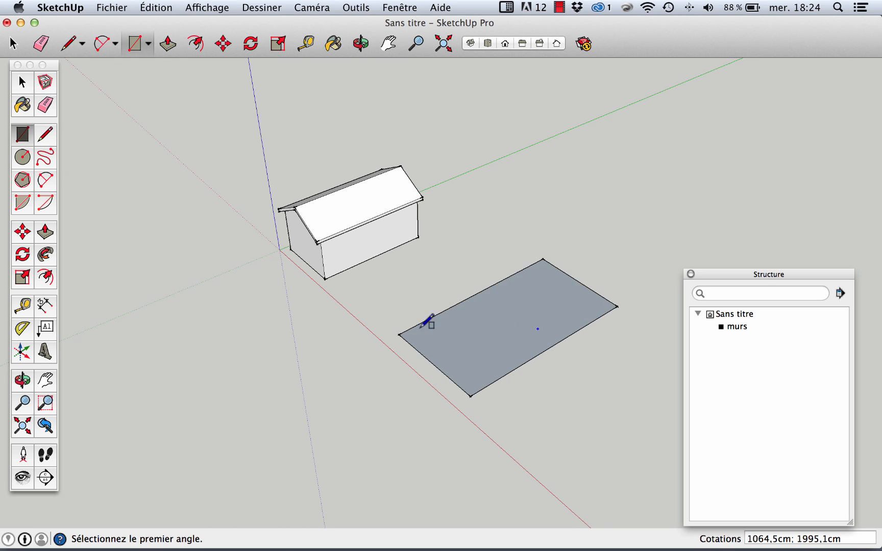
Add an adjoining rectangle about 844.5 cm by 1679.3 cm to form an L-shaped footprint and erase the shared edge.
scroll(544, 301, down, 2)
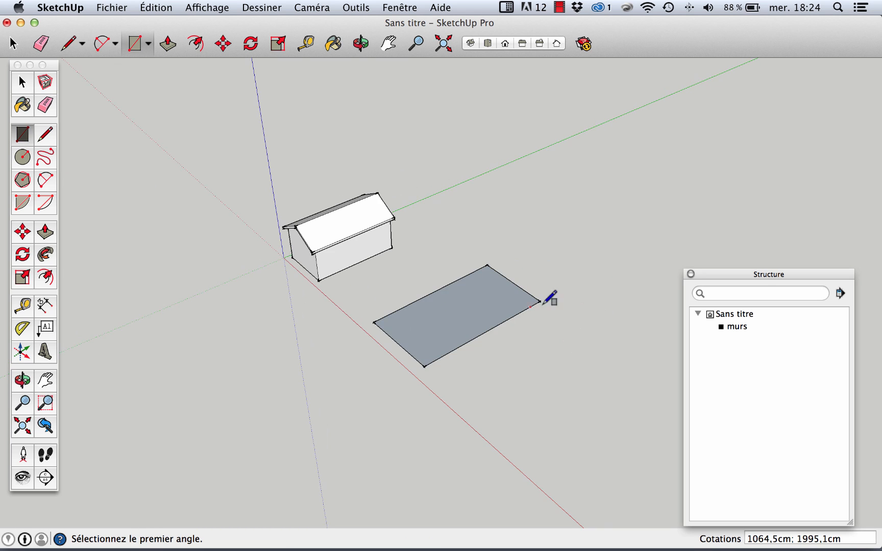
click(494, 327)
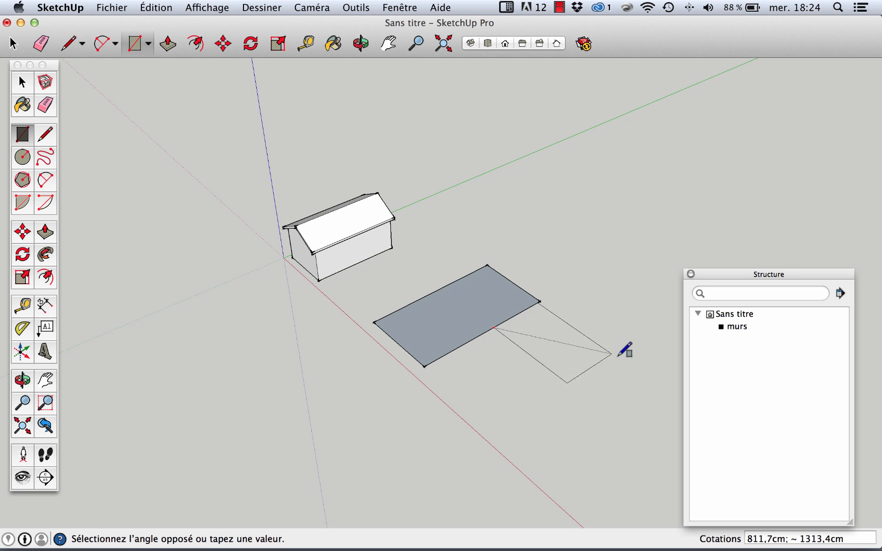
click(639, 369)
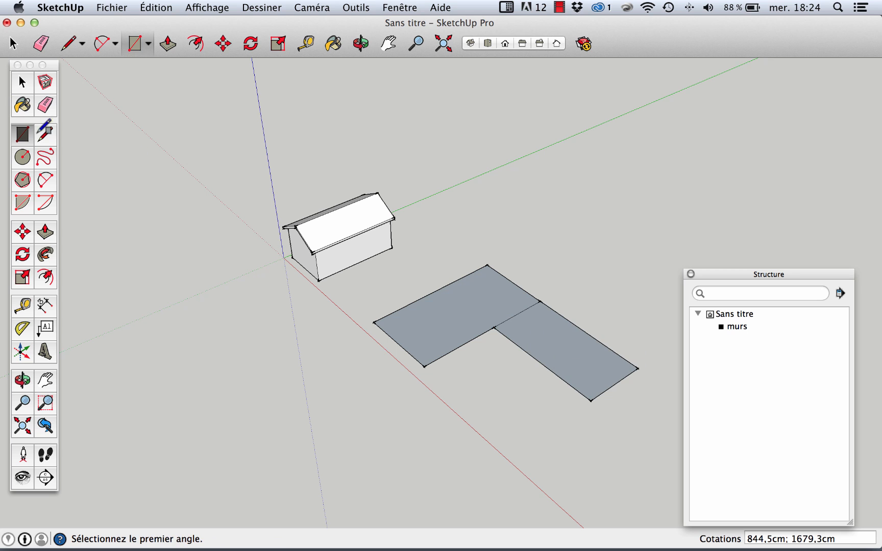
click(45, 106)
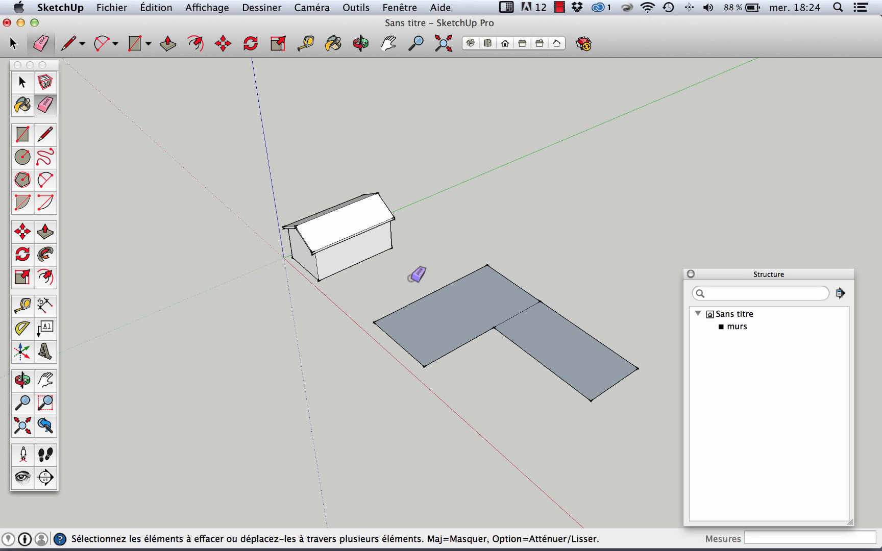
click(523, 312)
Extrude the L-shaped footprint upward about 526.1 cm with Push/Pull.
mouse_move(523, 311)
middle_down()
mouse_move(349, 305)
mouse_move(217, 314)
mouse_move(537, 398)
middle_up()
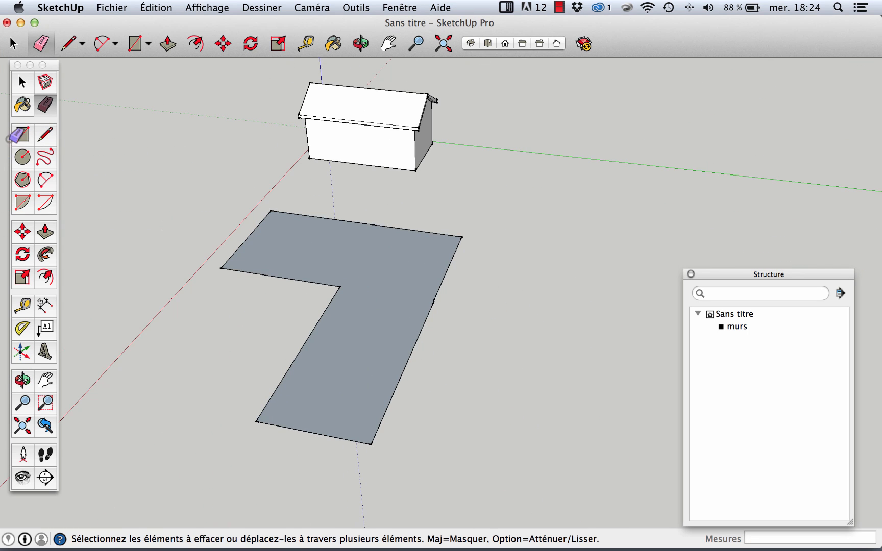
click(45, 232)
drag(374, 324, 376, 301)
Push/Pull the L-shaped block's long outer wing face flush with the adjoining end face and erase the vertical seam between them.
middle_drag(376, 301, 427, 251)
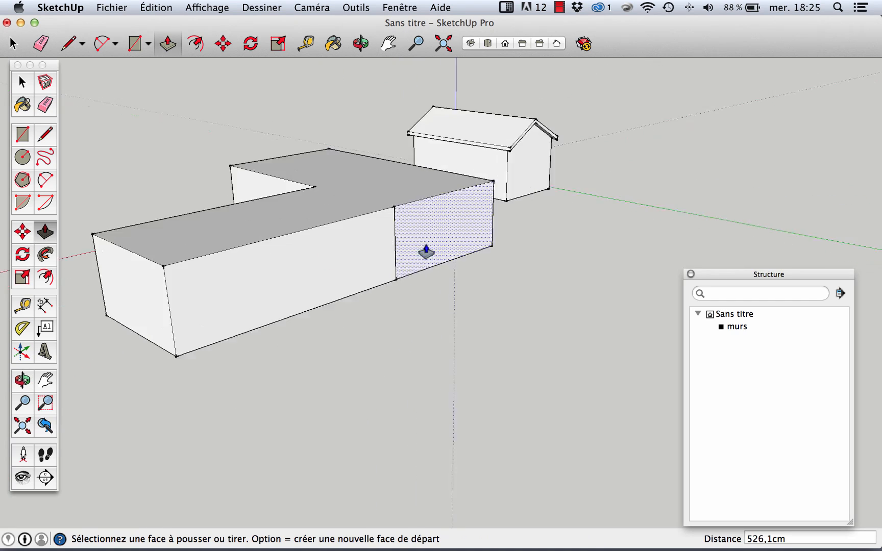
scroll(347, 231, up, 6)
click(388, 218)
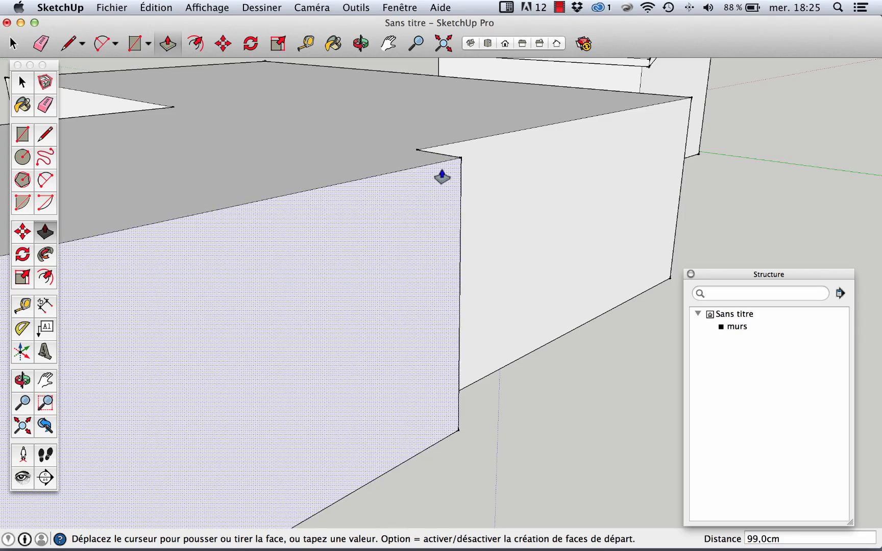
click(503, 153)
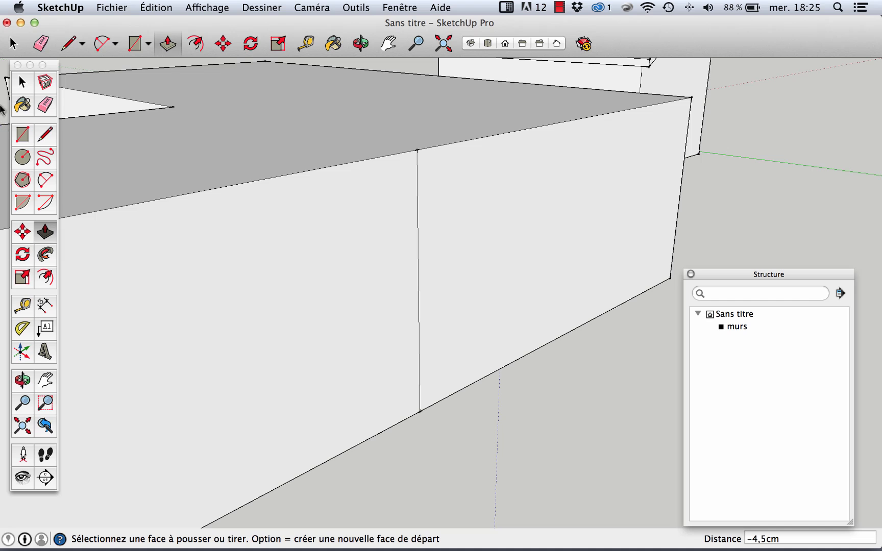
click(47, 106)
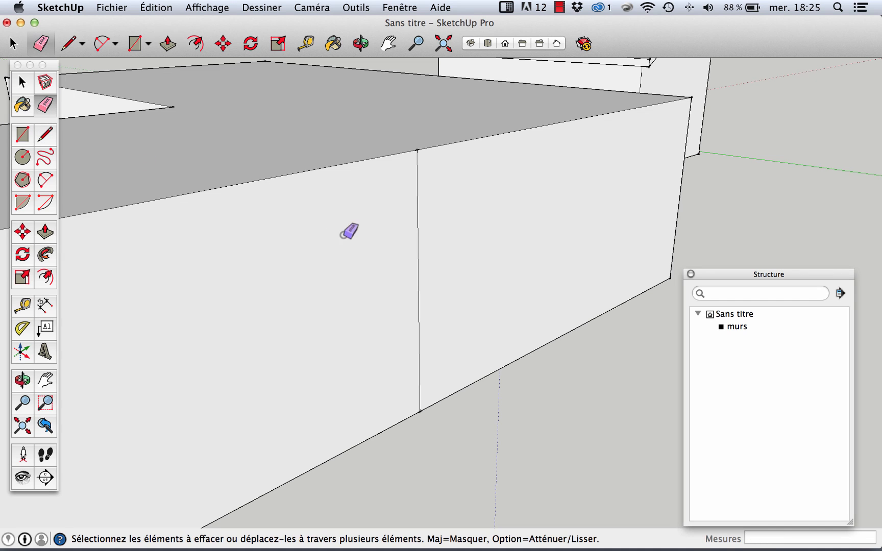
click(419, 226)
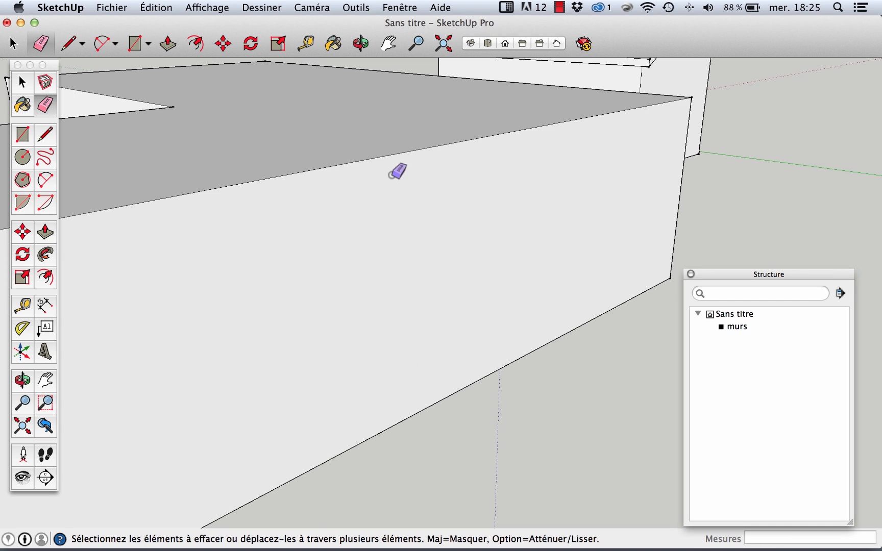
scroll(406, 292, down, 3)
scroll(285, 266, down, 3)
middle_drag(285, 266, 449, 246)
scroll(389, 302, down, 2)
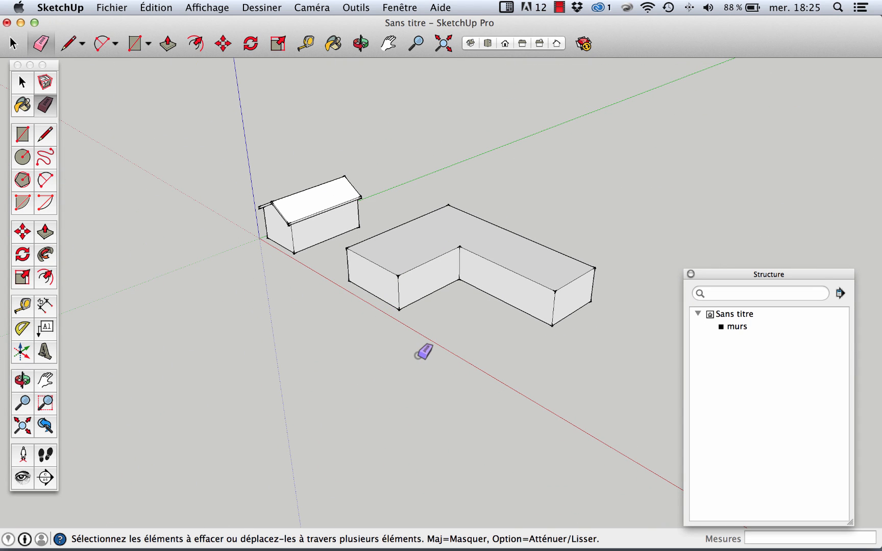
scroll(398, 265, up, 2)
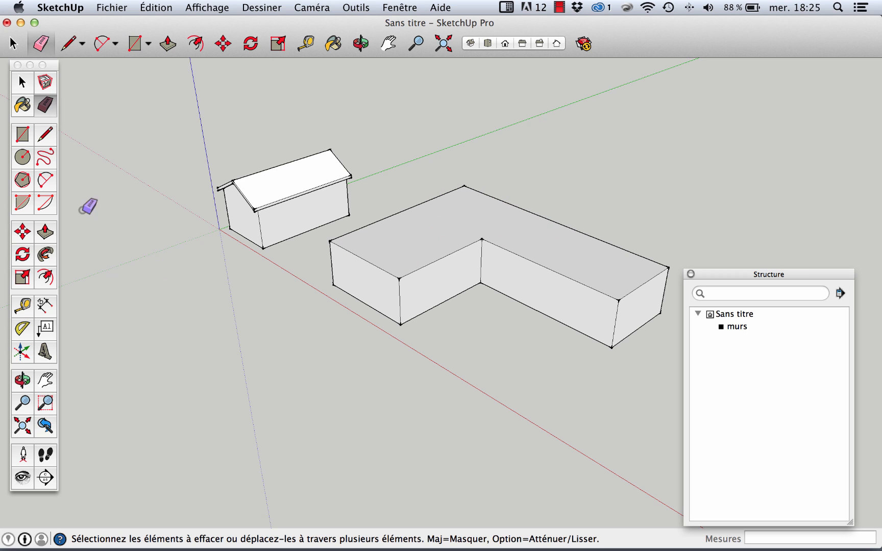
Draw the ridge lines on the L-shaped block's top face between its end-edge midpoints, about 1575.8 cm and 2206.1 cm long.
click(44, 134)
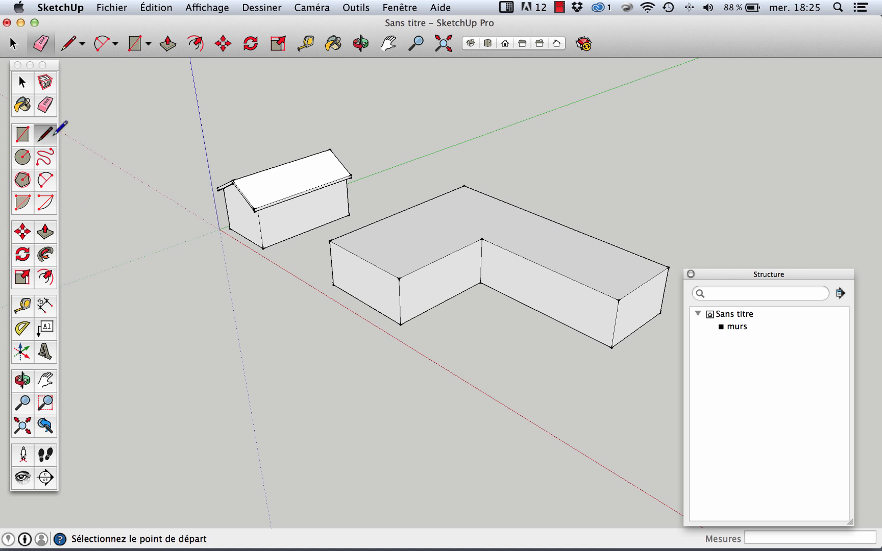
click(363, 259)
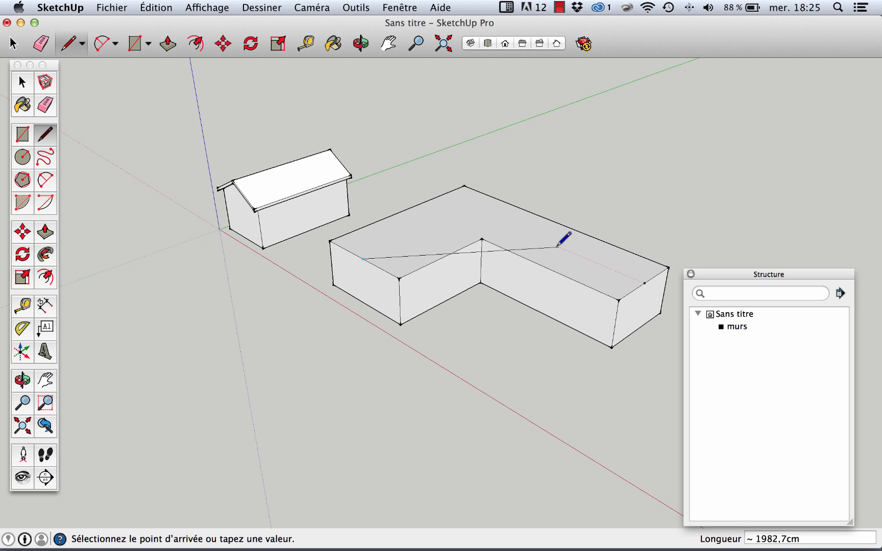
click(473, 210)
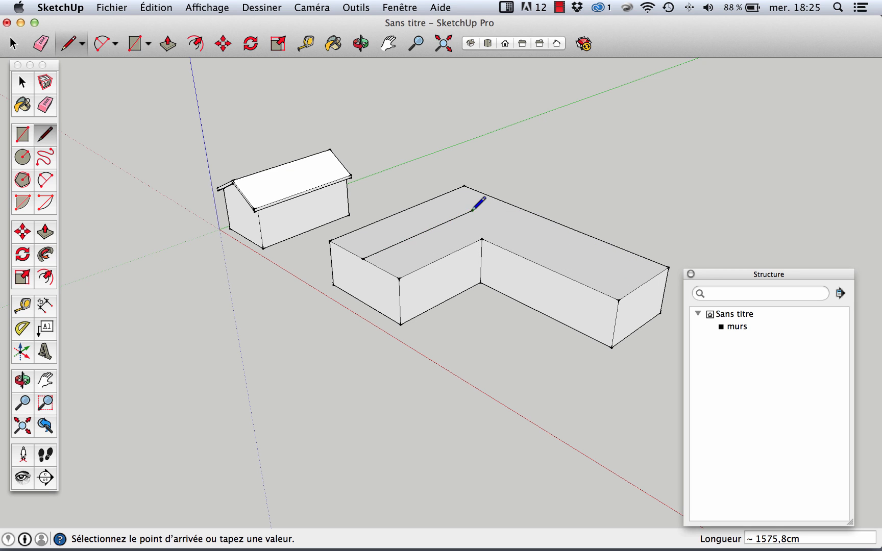
click(645, 282)
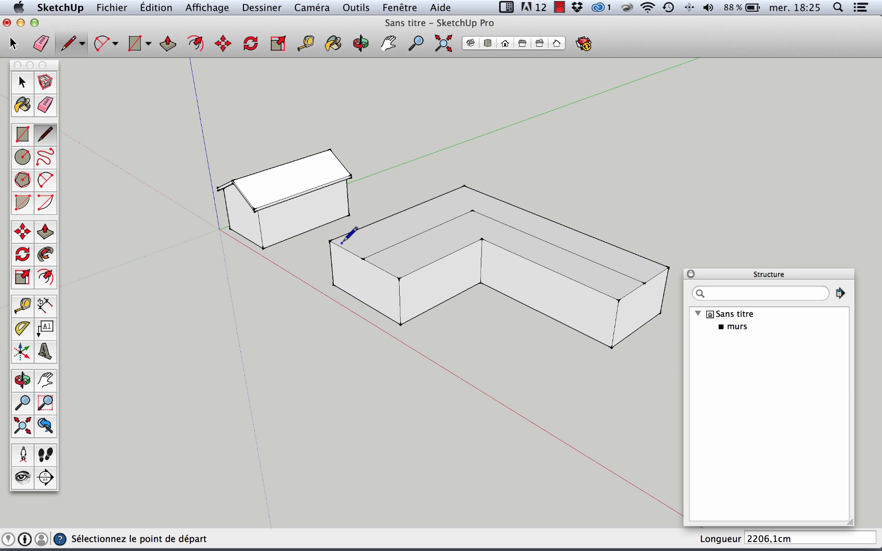
Draw hip lines from the shorter wing's two end corners to a ridge point about 601.5 cm away and erase the leftover ridge stub.
scroll(341, 243, up, 5)
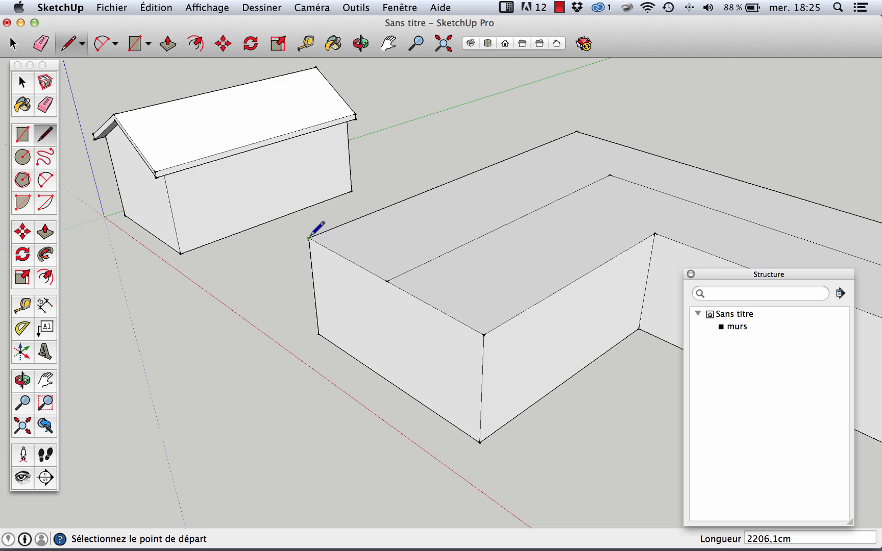
click(310, 237)
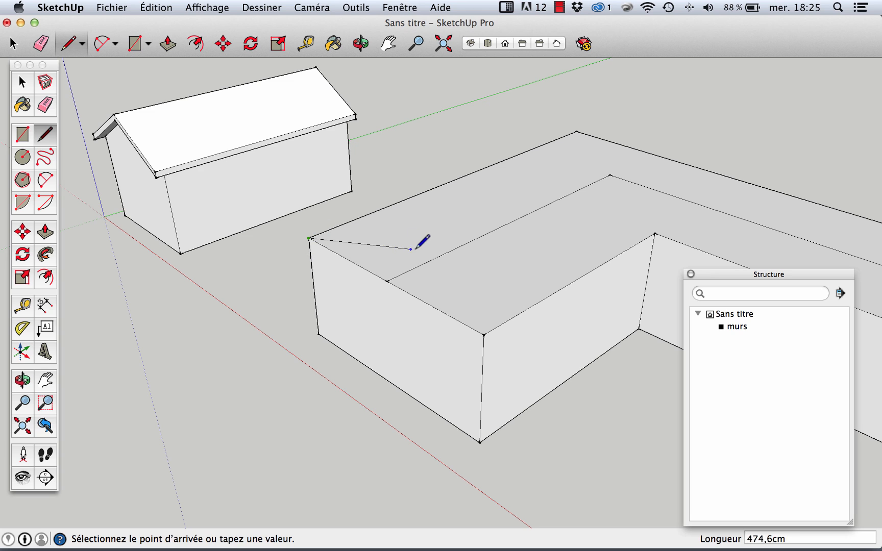
click(436, 258)
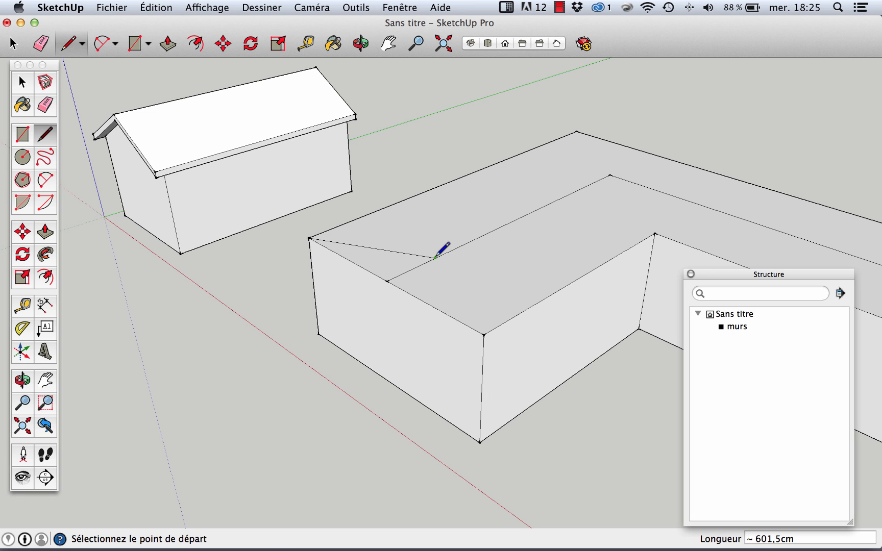
click(436, 258)
click(483, 335)
click(45, 106)
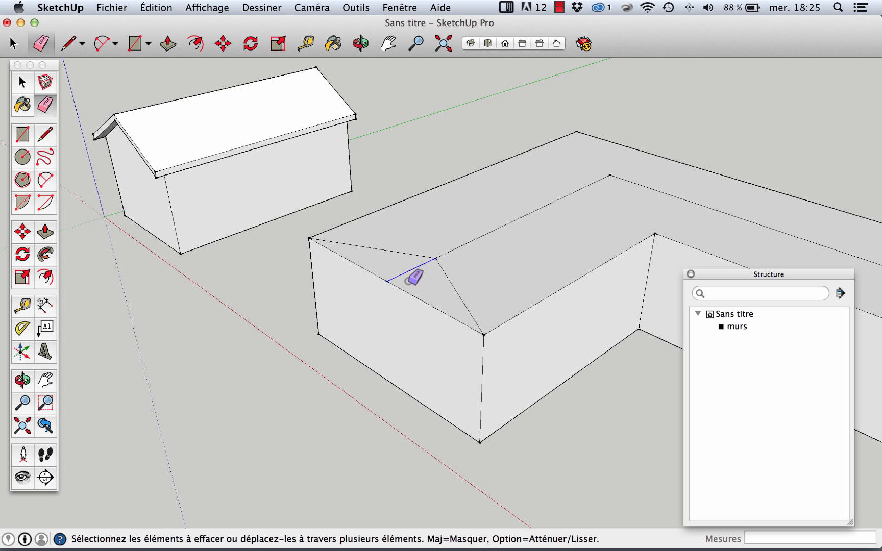
scroll(126, 199, down, 5)
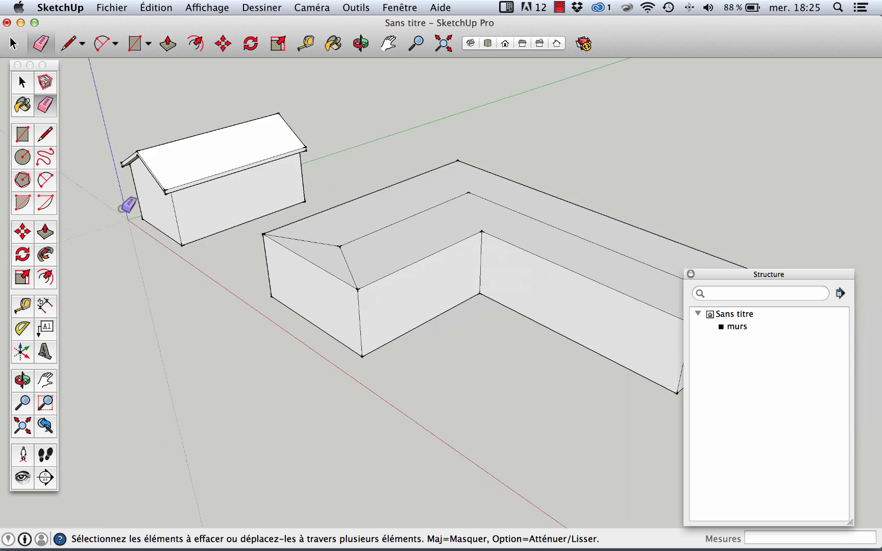
Draw hip lines about 490.9 cm long from the longer wing's two end corners to the ridge and erase the leftover ridge stub.
click(45, 134)
click(507, 291)
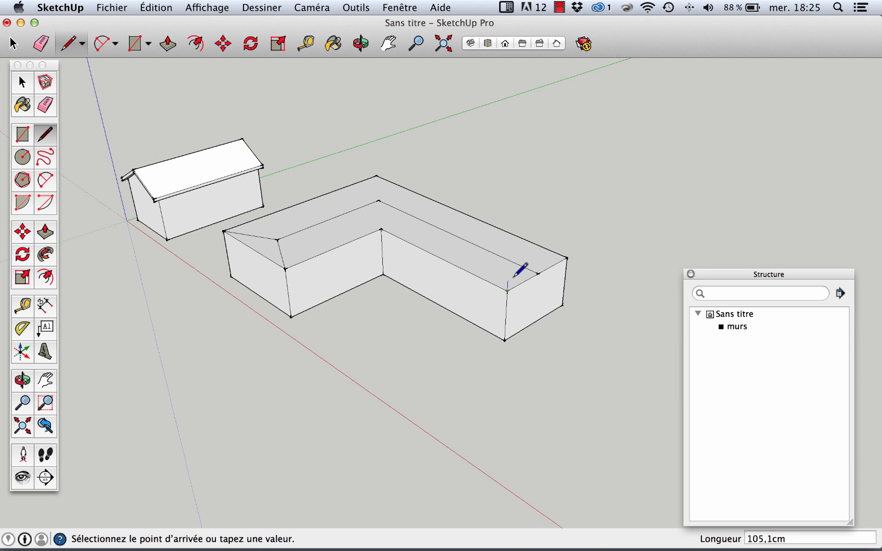
mouse_move(518, 252)
middle_down()
mouse_move(301, 277)
mouse_move(286, 287)
middle_up()
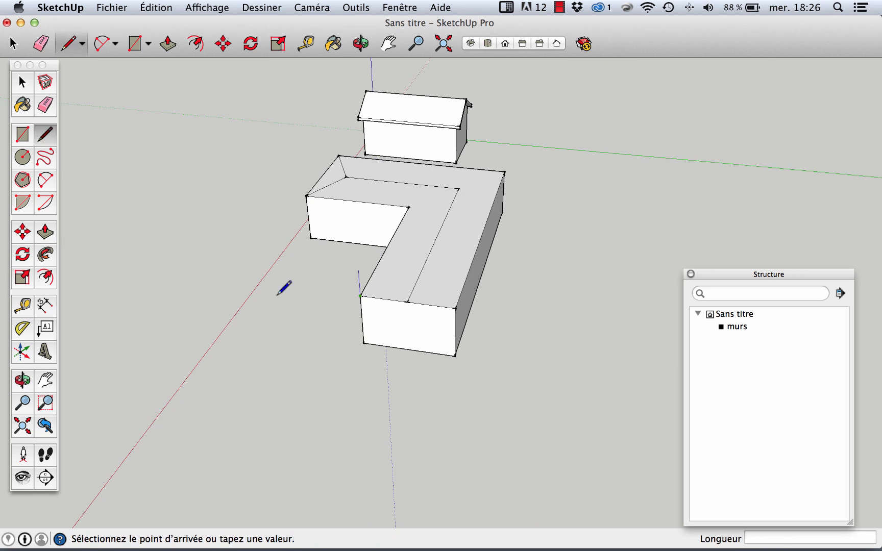
scroll(408, 280, up, 5)
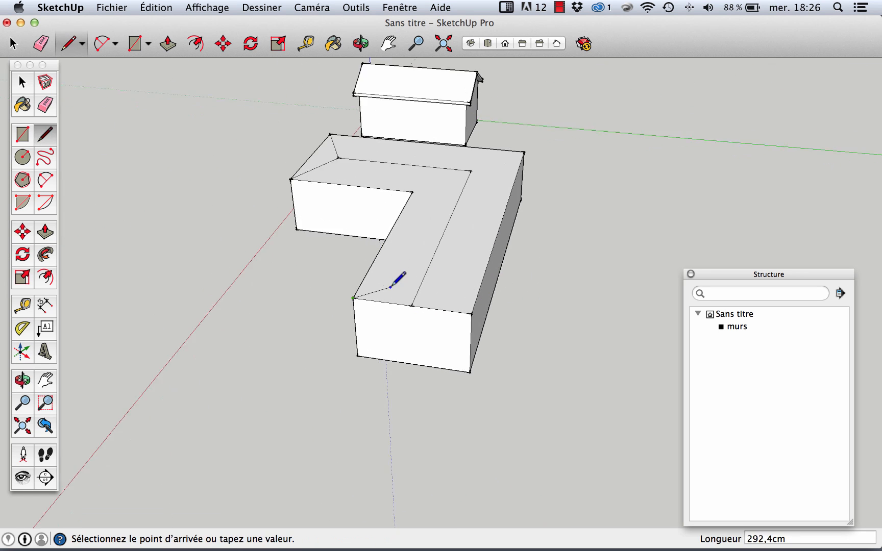
click(423, 286)
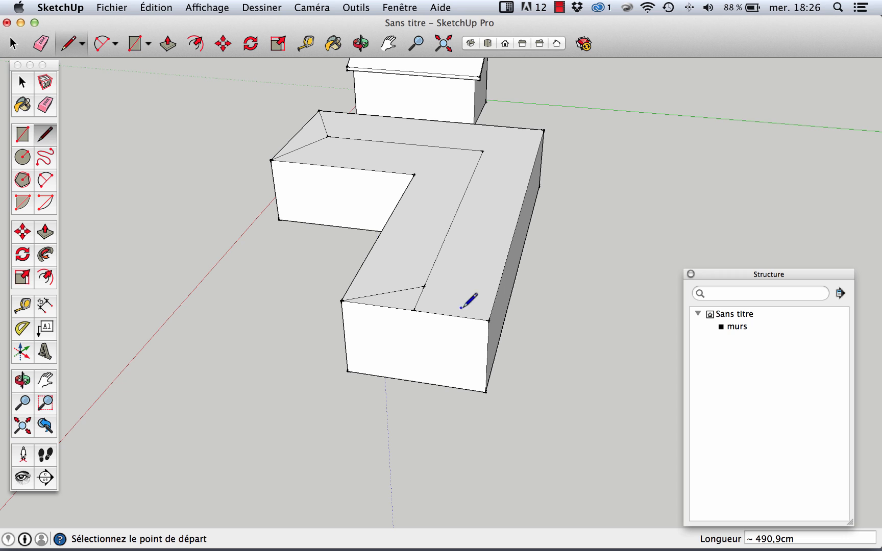
click(424, 287)
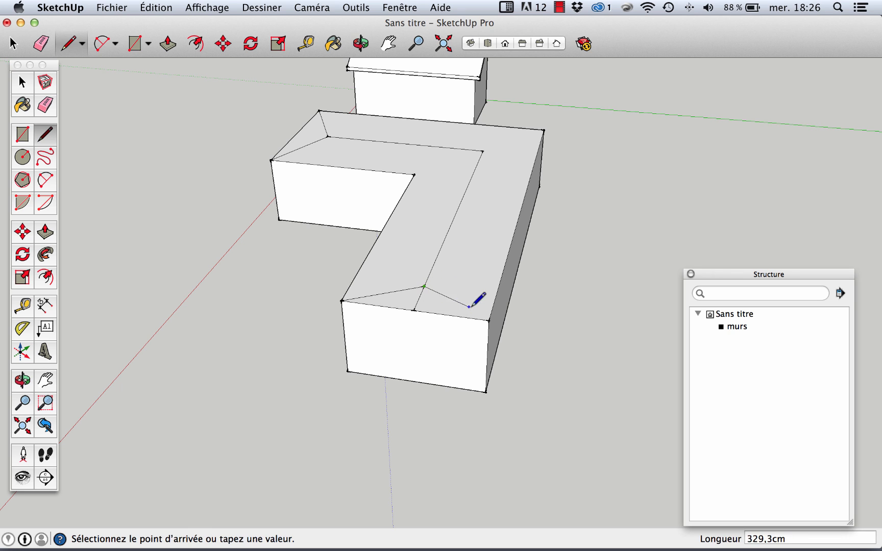
click(489, 321)
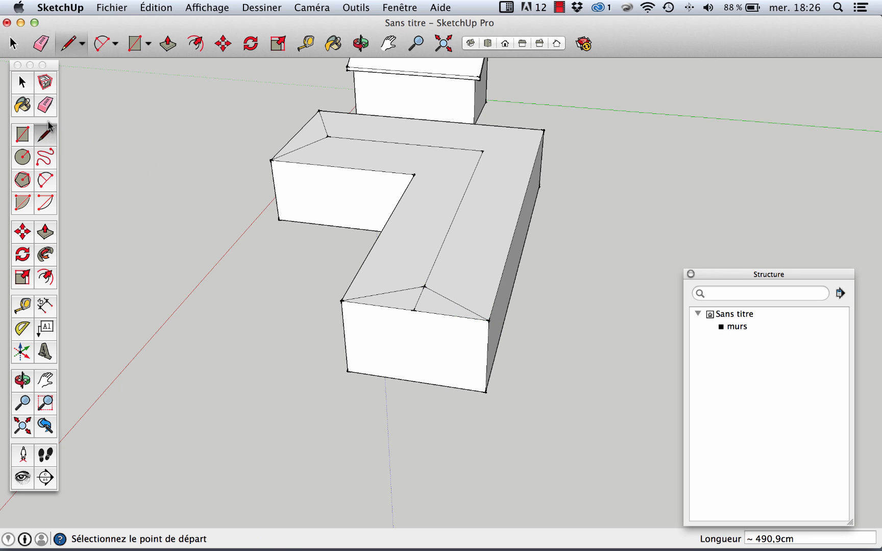
click(51, 103)
click(418, 299)
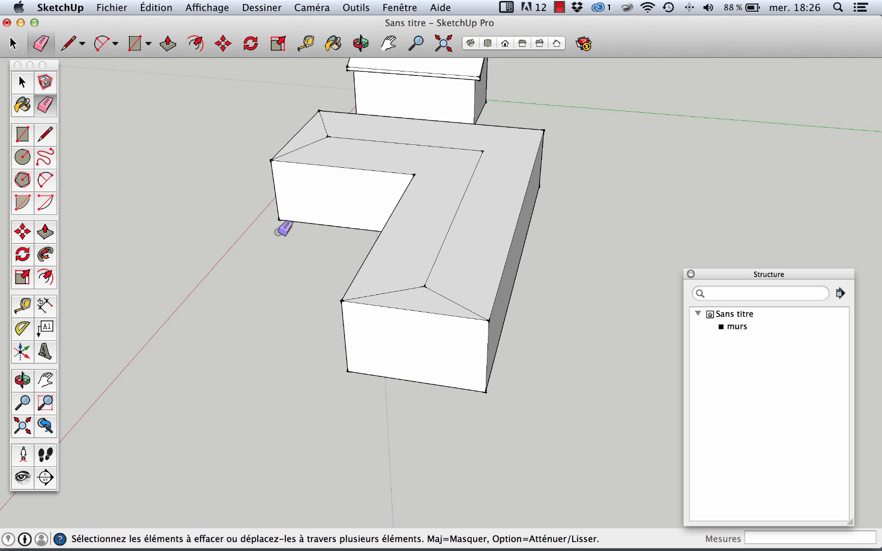
Select both ridge lines on the L-shaped block and move them vertically upward about 254 cm to form the hip roof.
mouse_move(278, 232)
middle_down()
mouse_move(610, 299)
mouse_move(679, 291)
middle_up()
scroll(409, 288, up, 3)
scroll(465, 322, down, 5)
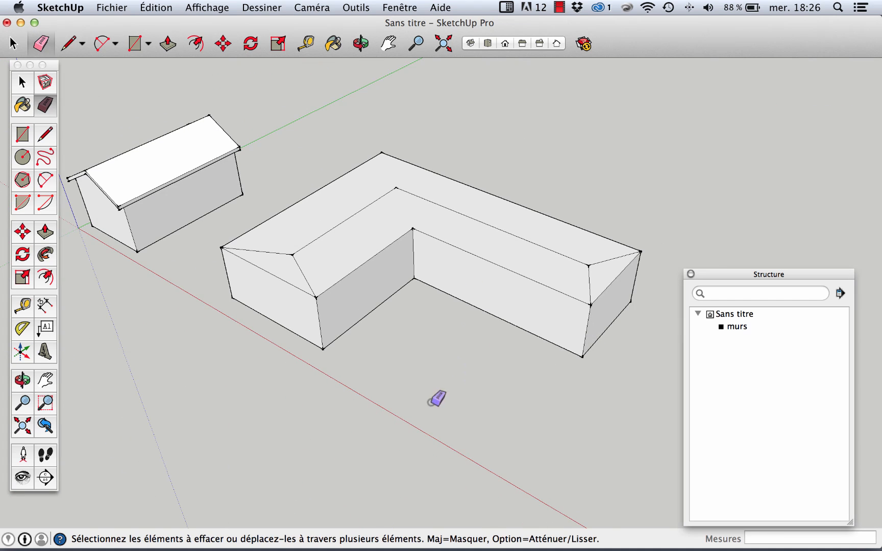
mouse_move(467, 417)
middle_down()
mouse_move(488, 323)
mouse_move(503, 368)
middle_up()
scroll(319, 270, up, 3)
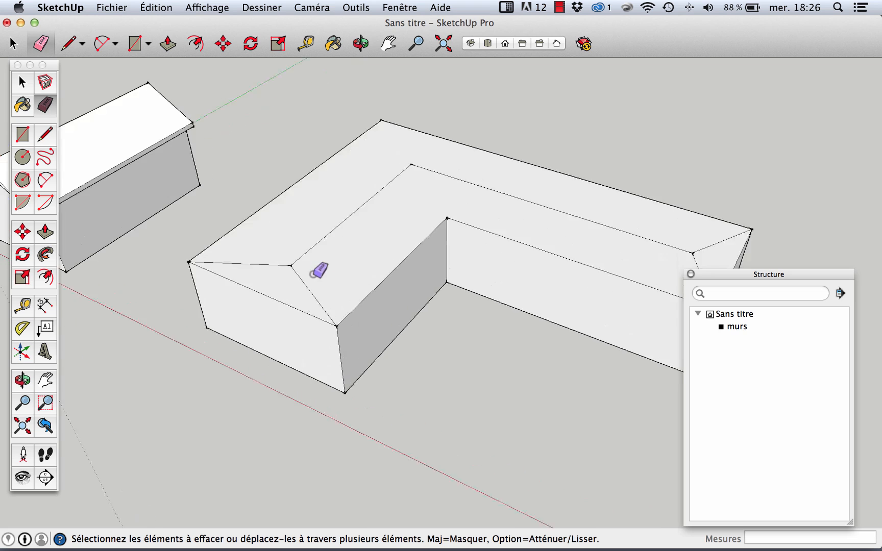
scroll(314, 274, down, 2)
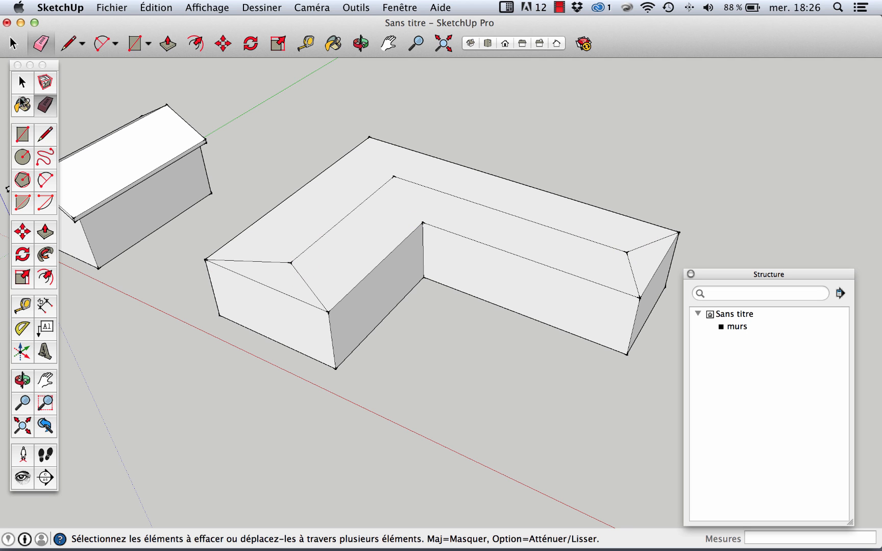
key(space)
click(316, 242)
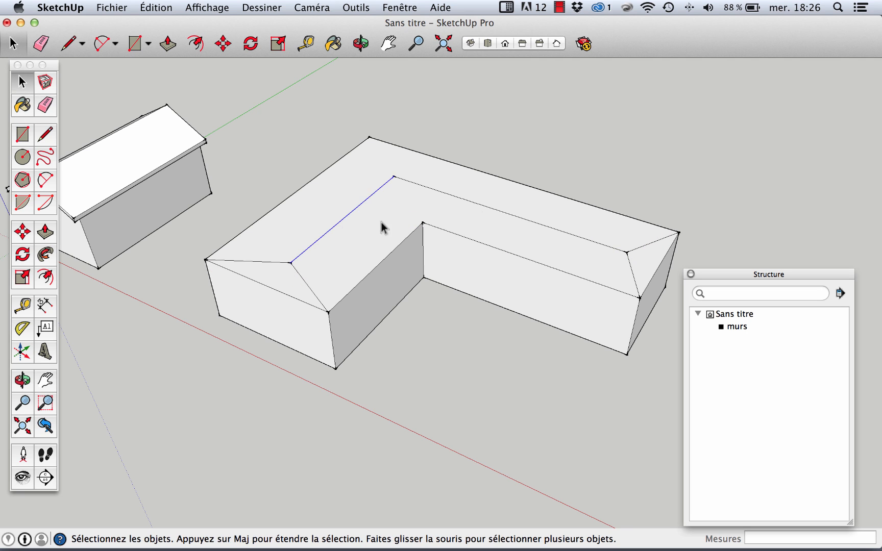
shift+click(445, 193)
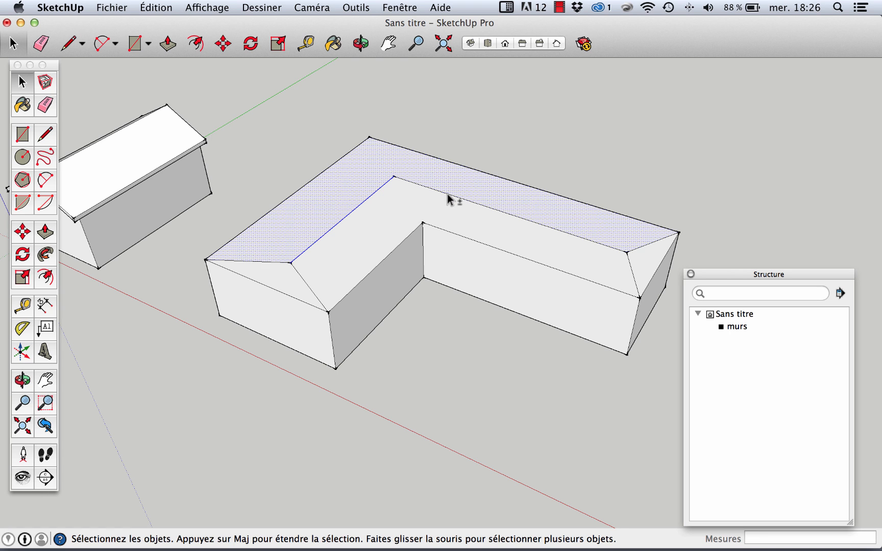
shift+click(447, 194)
shift+click(449, 190)
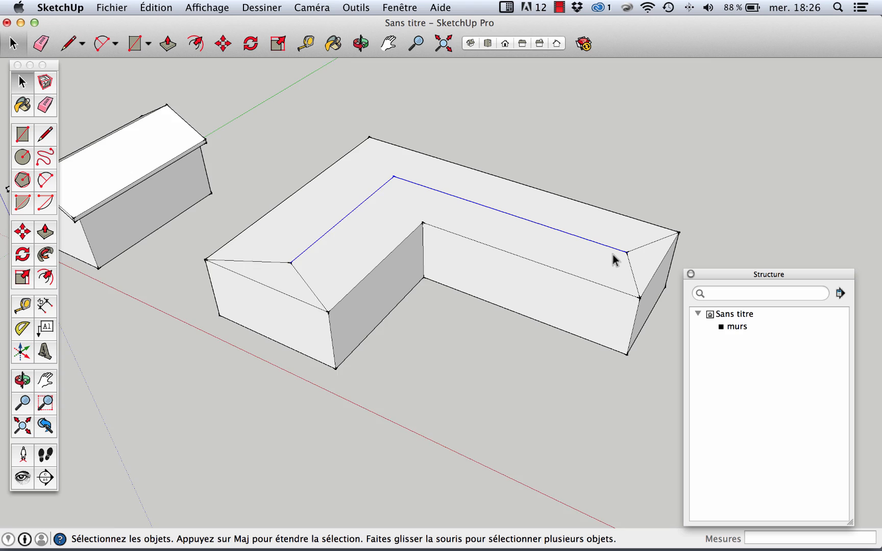
scroll(612, 255, up, 1)
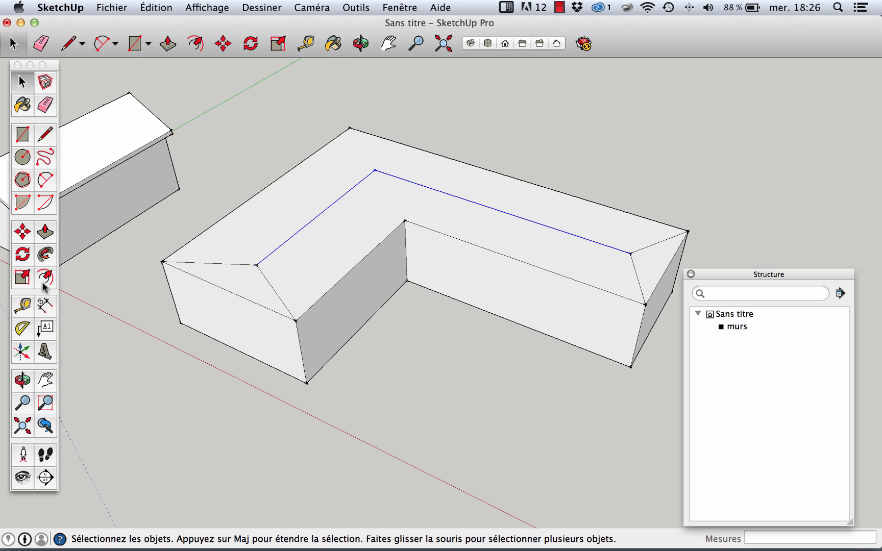
click(22, 232)
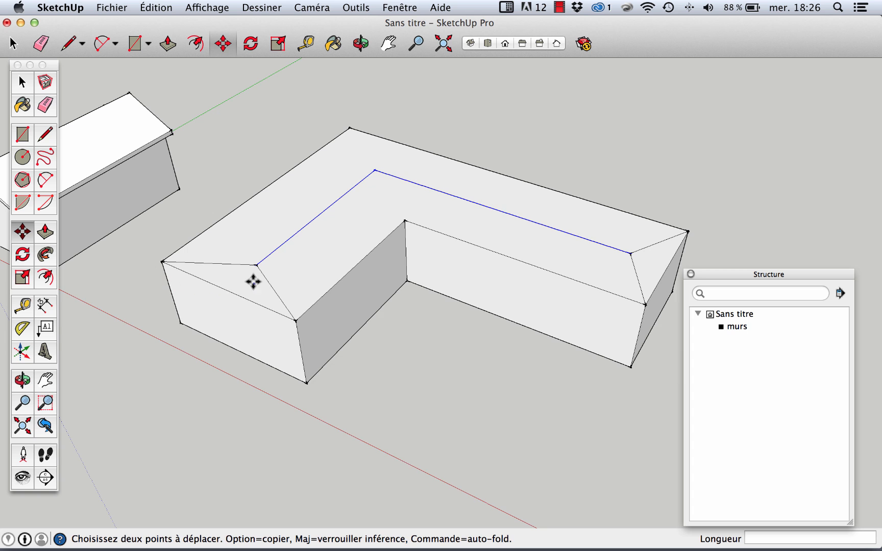
scroll(253, 281, up, 2)
click(258, 260)
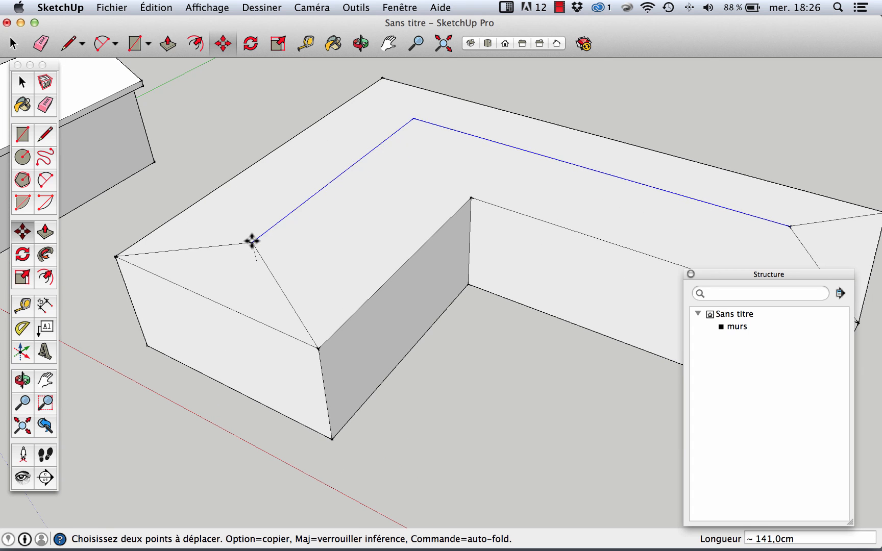
scroll(250, 240, up, 1)
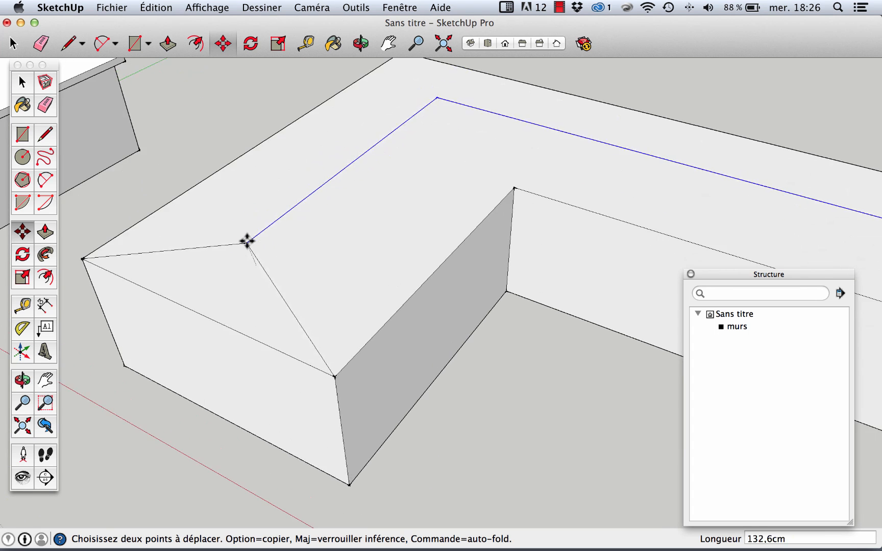
scroll(272, 252, down, 3)
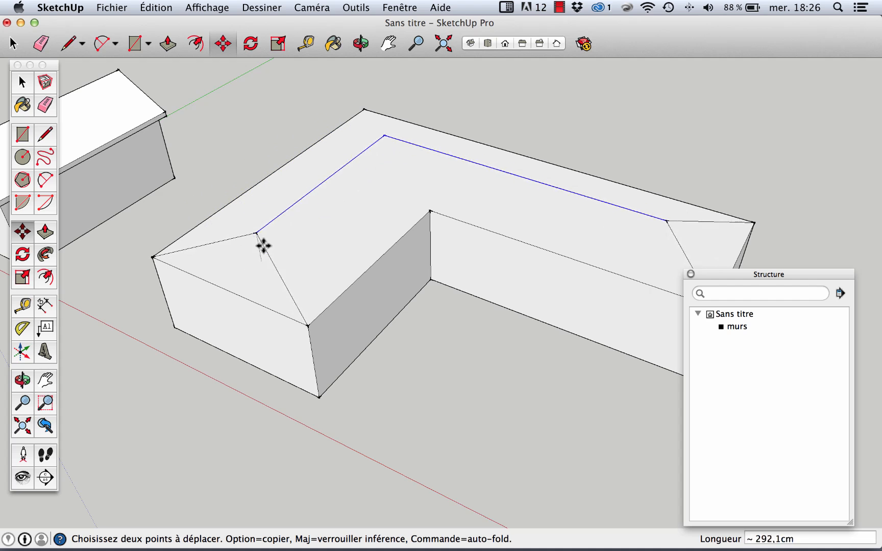
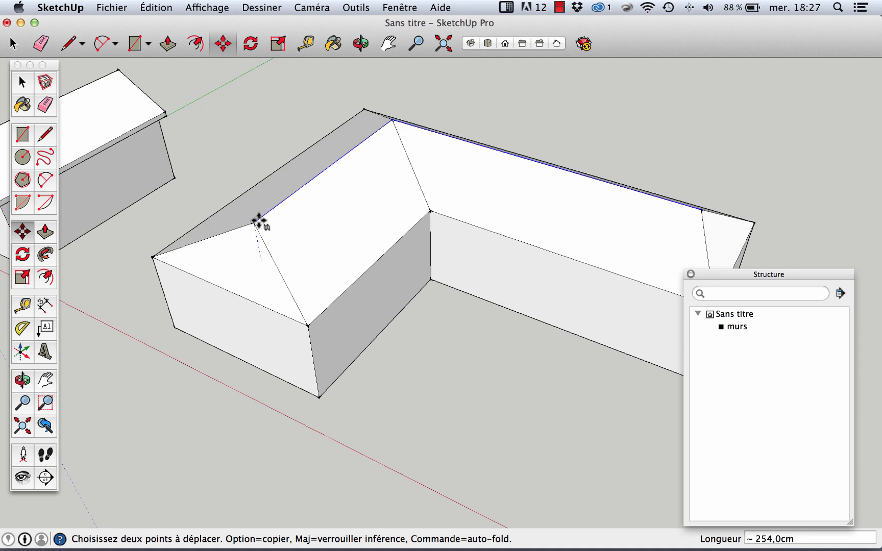
Examine the L-shaped building's hip roof and the small house's gable roof from several angles and distances.
middle_drag(259, 217, 333, 299)
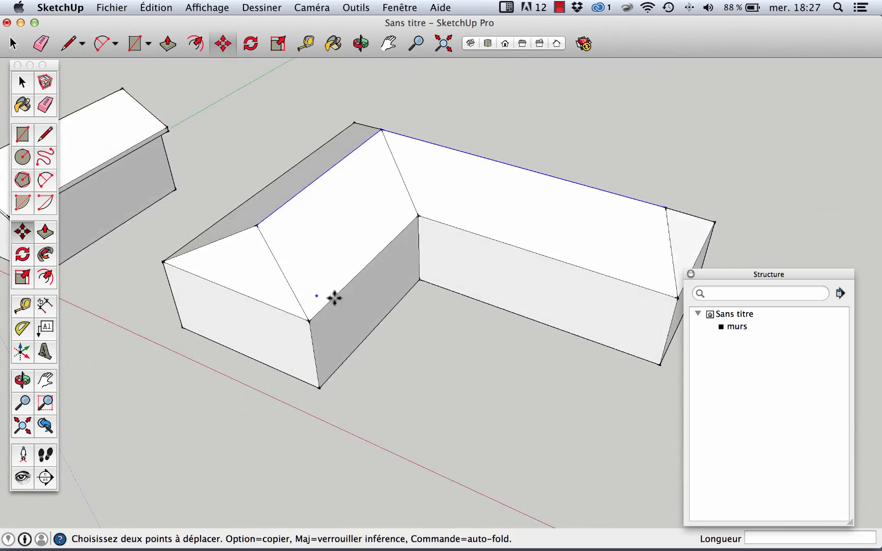
scroll(333, 299, down, 3)
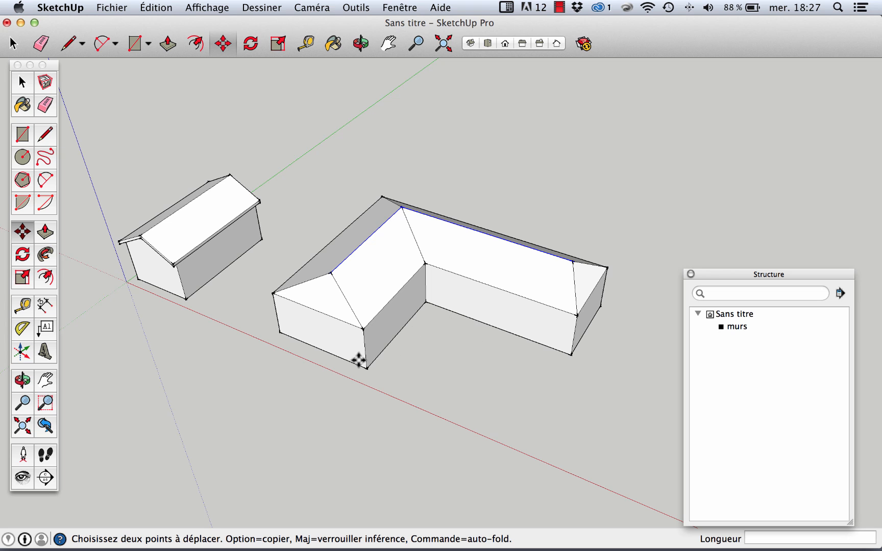
scroll(230, 312, up, 3)
scroll(133, 255, up, 2)
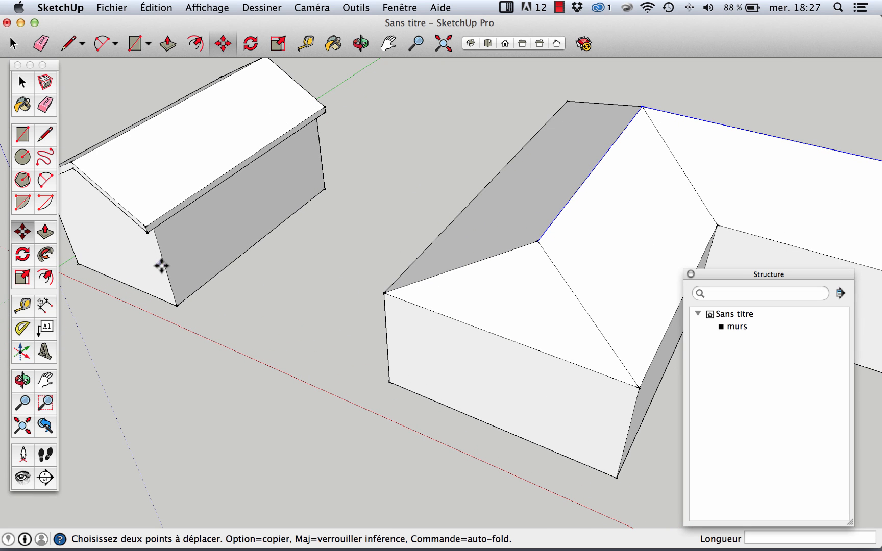
scroll(415, 342, down, 2)
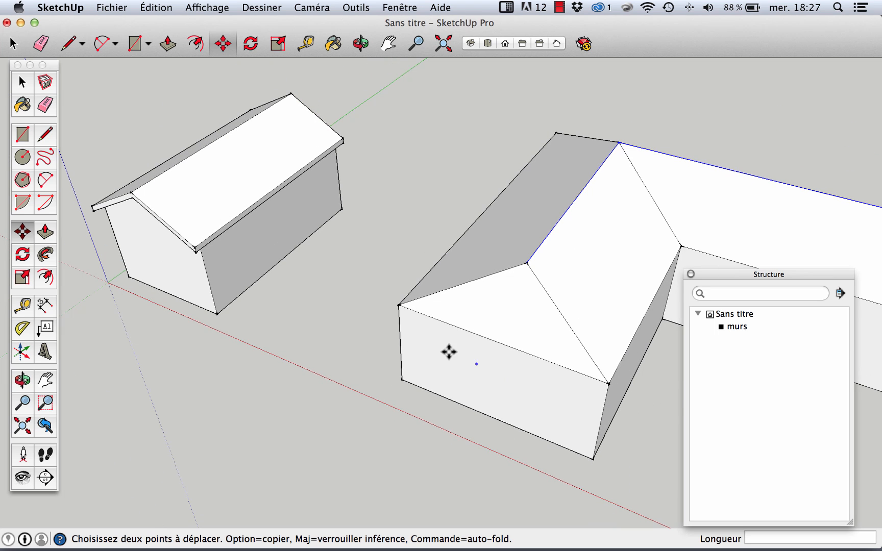
scroll(512, 339, up, 1)
scroll(515, 382, down, 3)
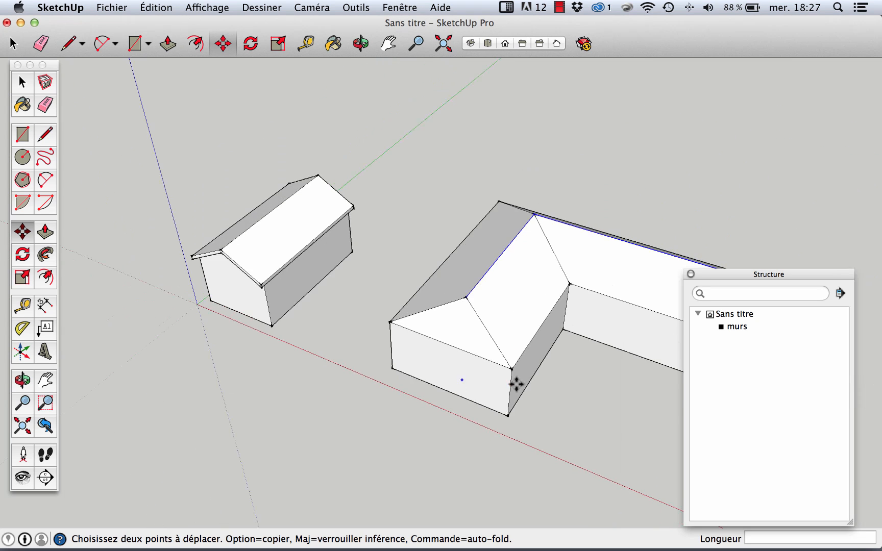
scroll(483, 334, up, 3)
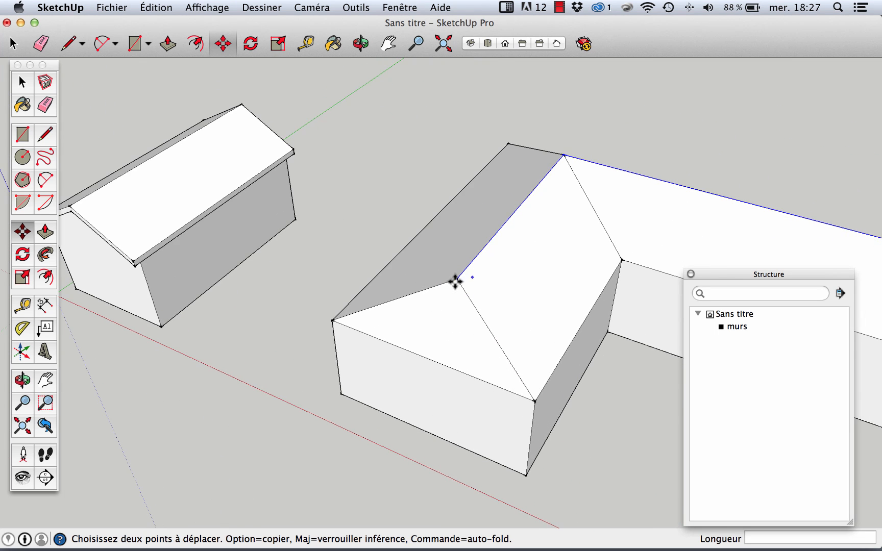
mouse_move(434, 322)
middle_down()
mouse_move(351, 230)
mouse_move(414, 280)
mouse_move(436, 319)
middle_up()
scroll(437, 319, down, 3)
scroll(406, 359, up, 2)
scroll(406, 359, up, 2)
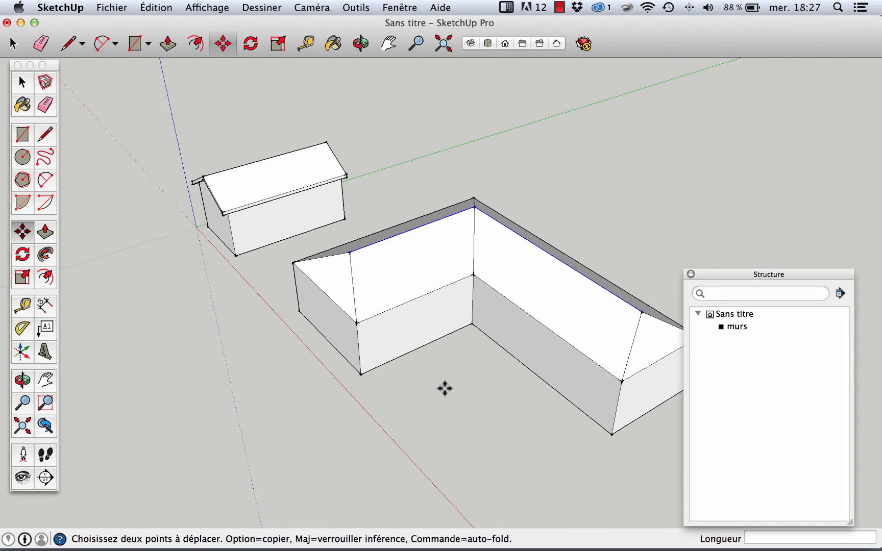
middle_drag(427, 362, 506, 355)
middle_drag(363, 319, 314, 286)
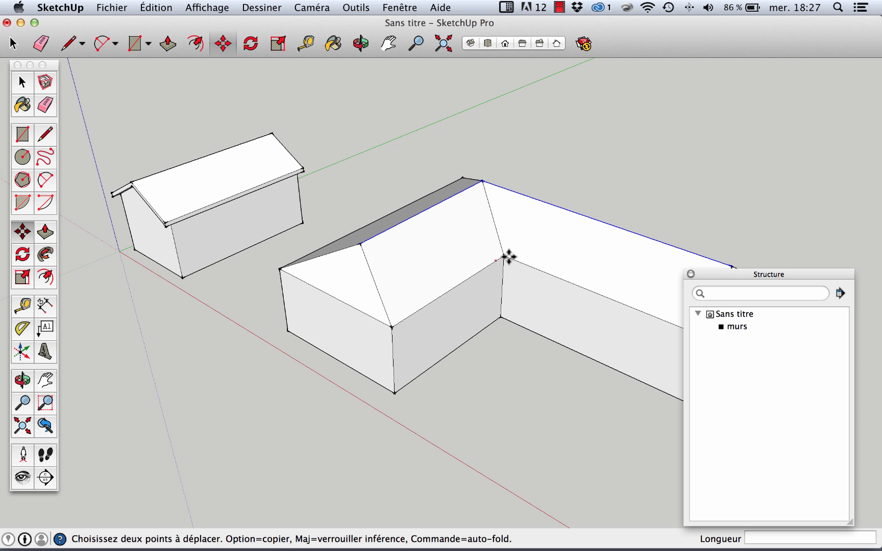
scroll(475, 375, down, 2)
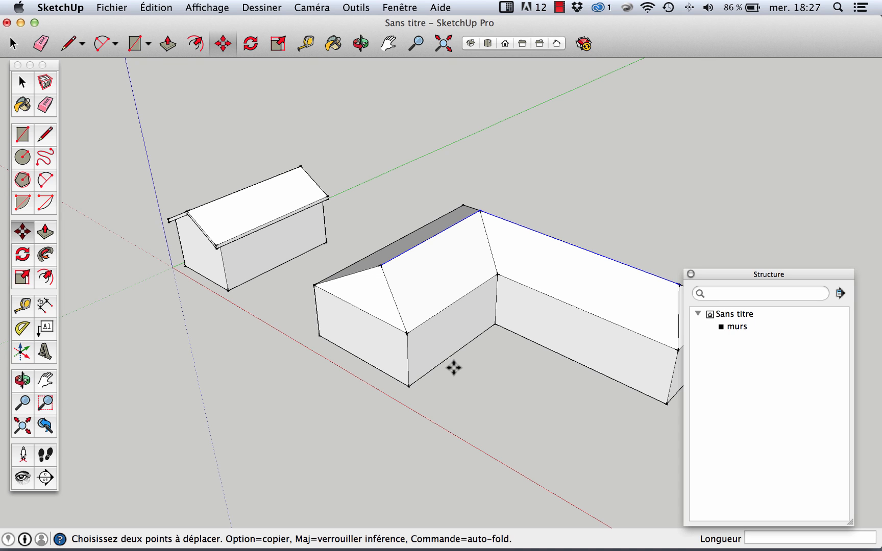
Open the Extension Warehouse, retrying after the connection alert, and move the Structure window out of its way.
click(585, 44)
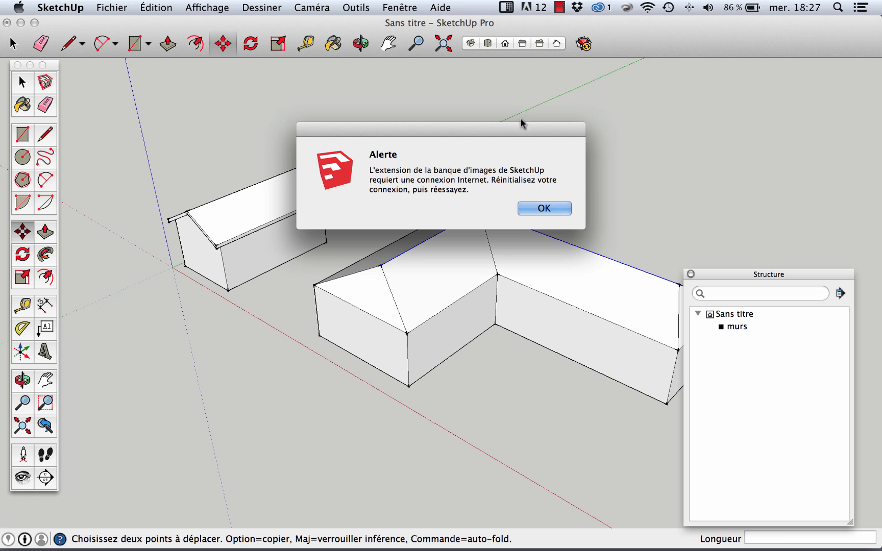
click(550, 208)
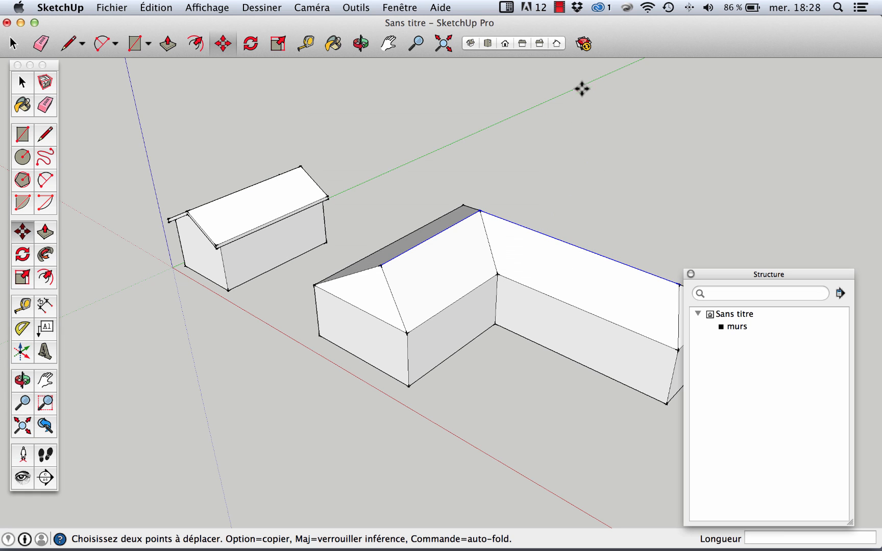
click(585, 44)
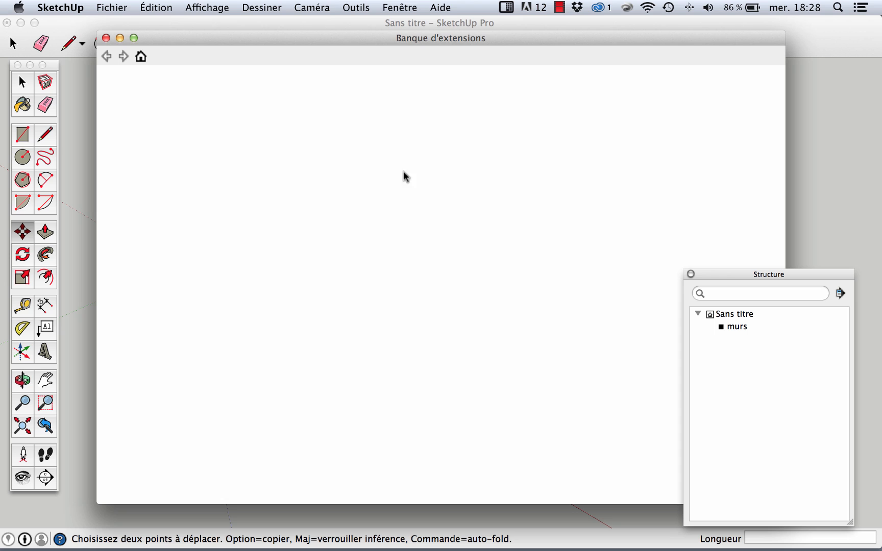
drag(757, 274, 800, 272)
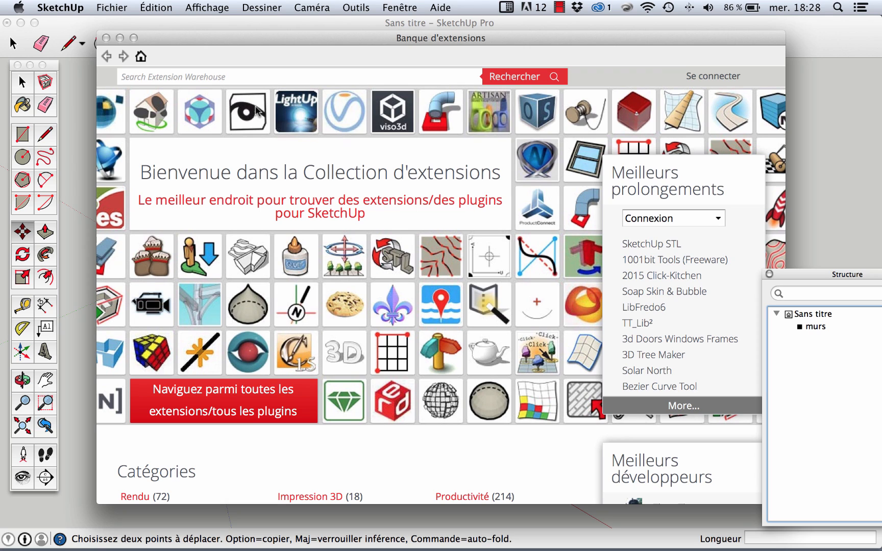
Search the Extension Warehouse for "projection" and open the page of the Projections and guide tools extension.
click(170, 77)
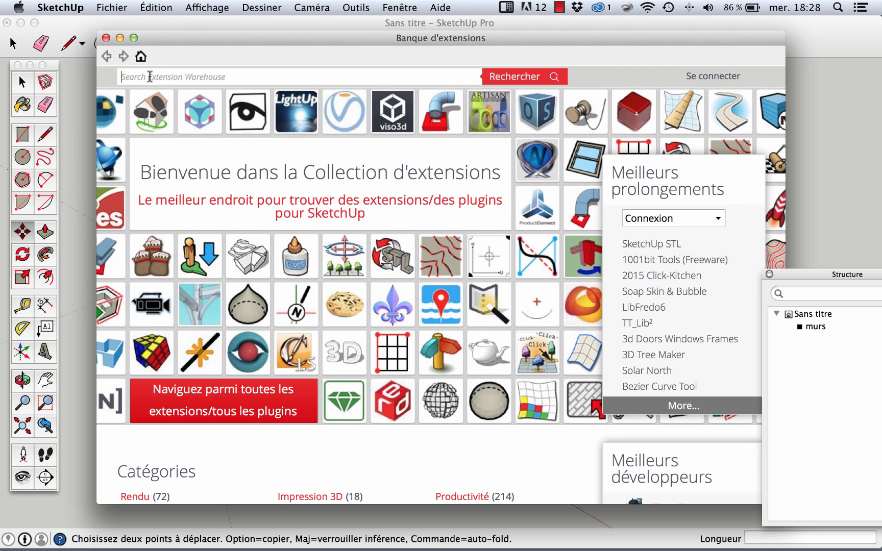
text(pr)
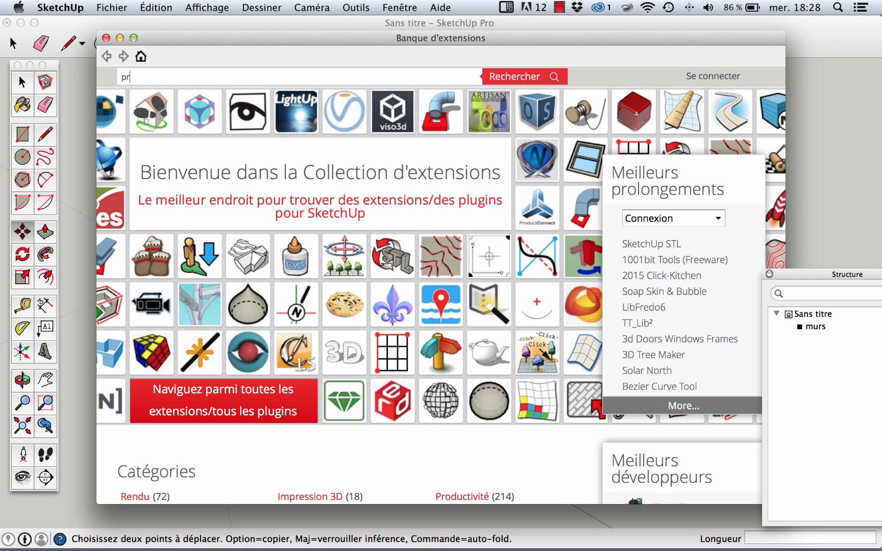
text(ojection)
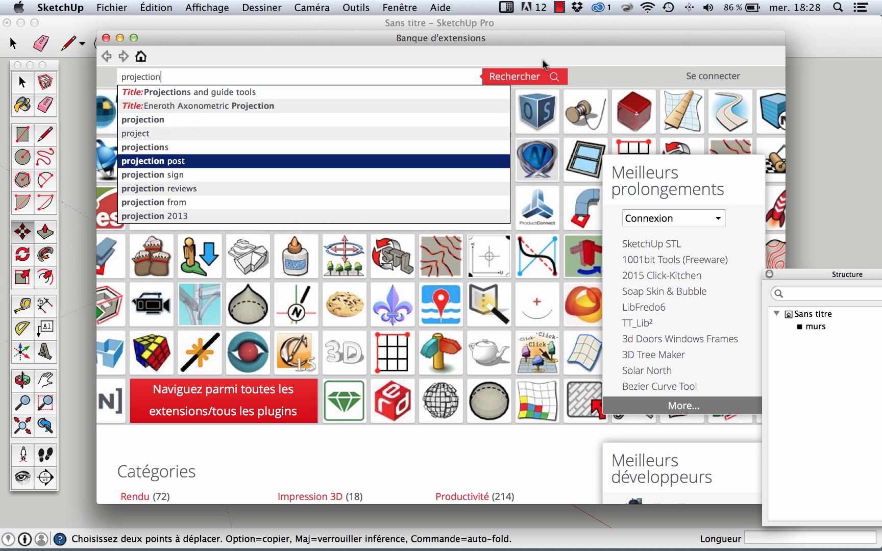
click(513, 78)
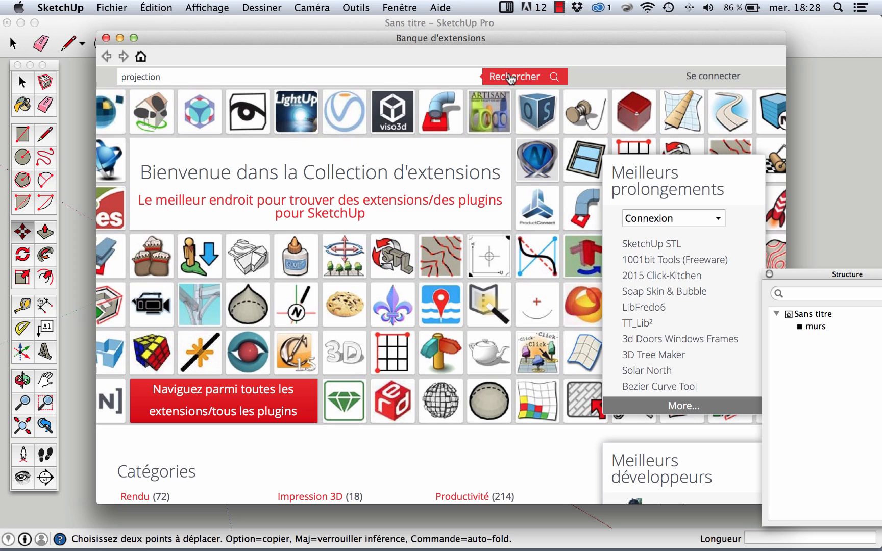
click(509, 79)
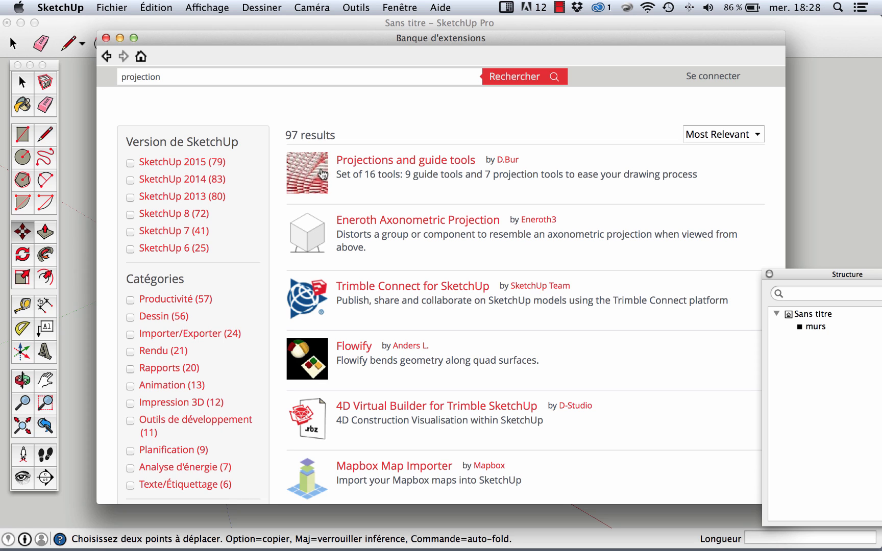
click(370, 163)
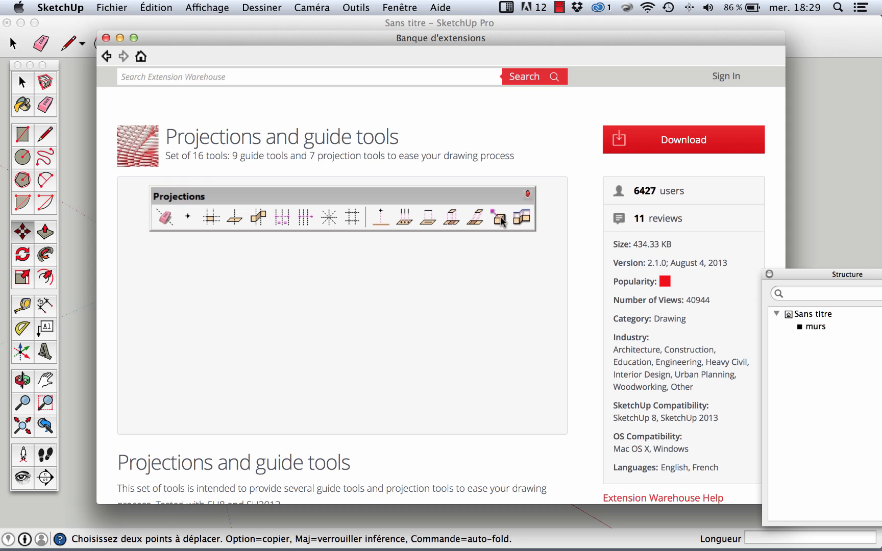
Request the extension, grant Trimble Identity the required Google account permissions, and accept the Extension Warehouse Terms & Conditions of Use.
click(682, 144)
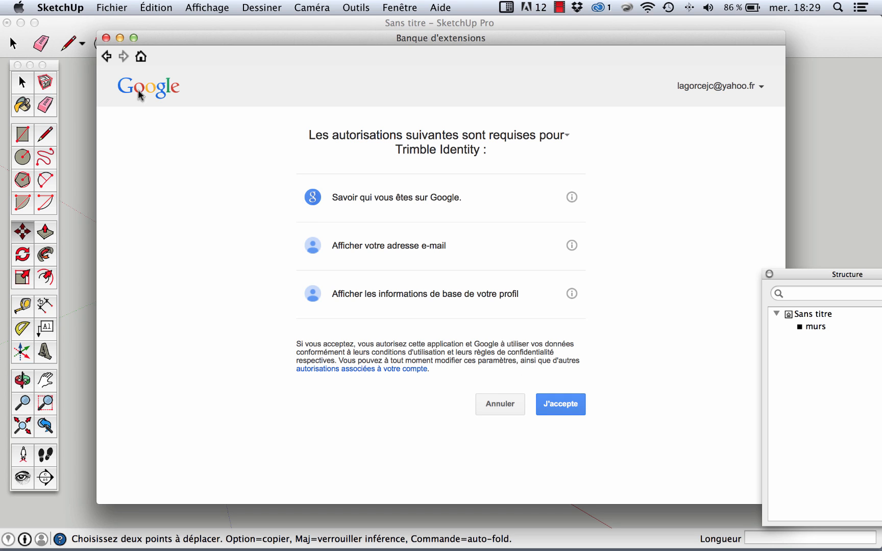
click(565, 406)
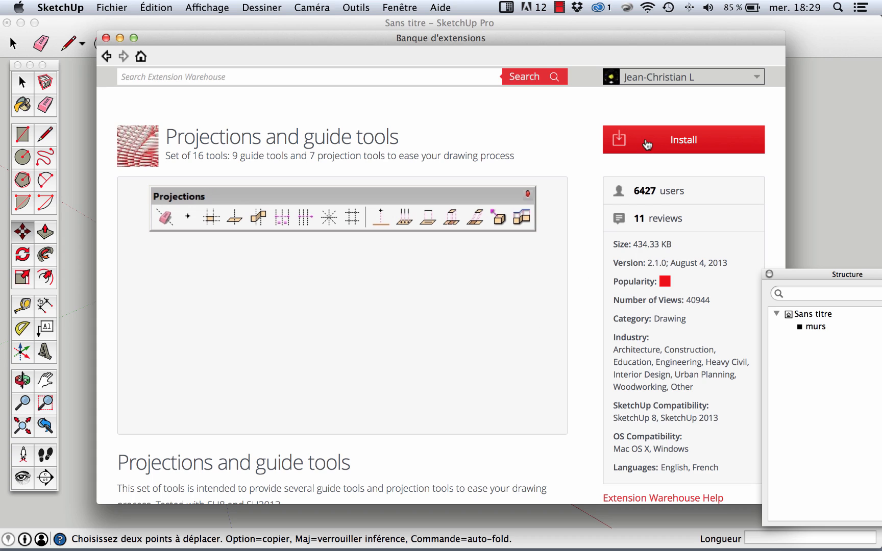
click(684, 143)
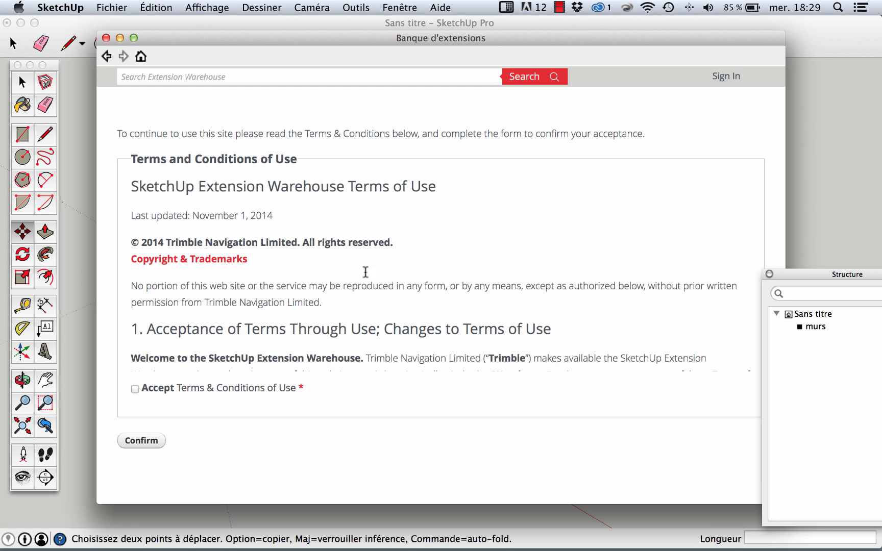
click(135, 391)
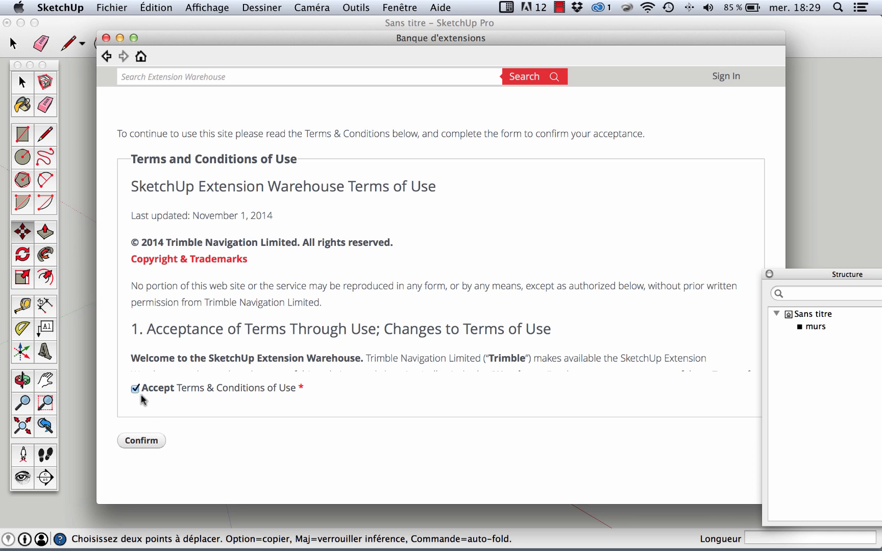
click(152, 442)
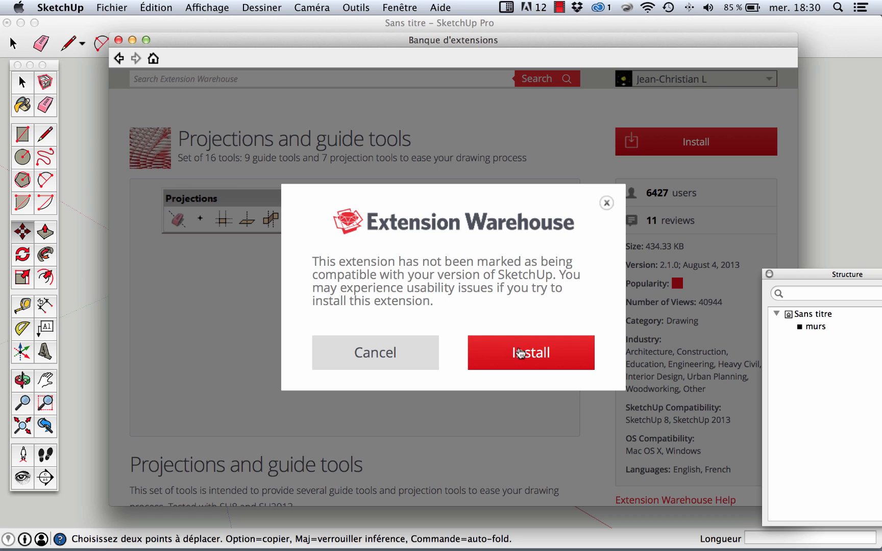
Install the Projections and guide tools extension despite the compatibility notice and allow it access to the file system.
click(540, 354)
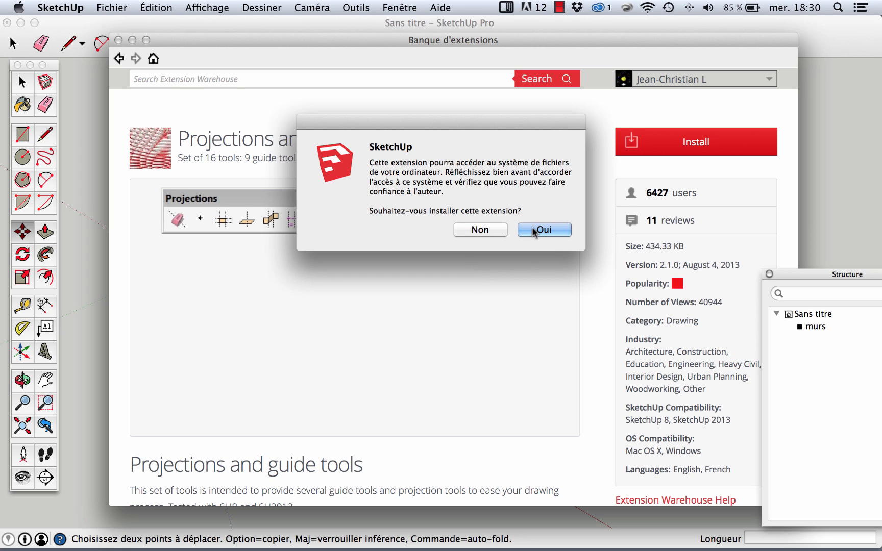
click(544, 230)
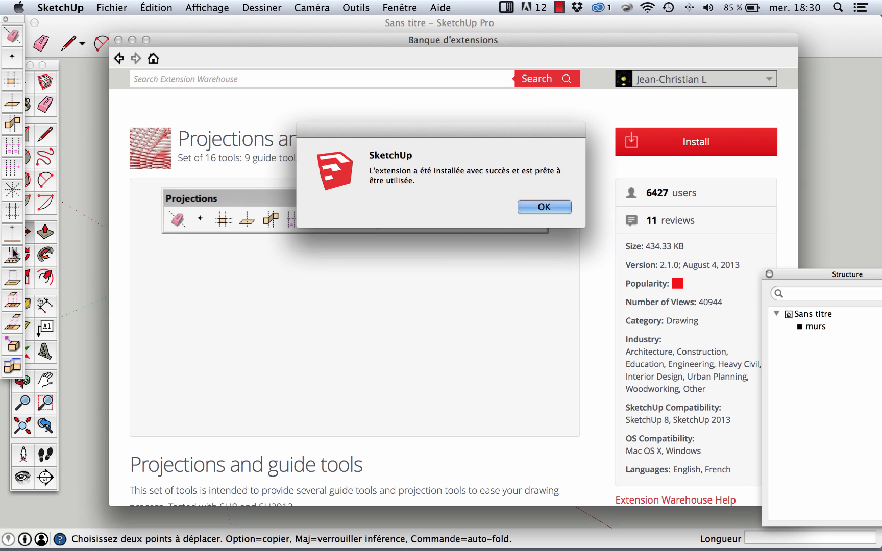
click(545, 207)
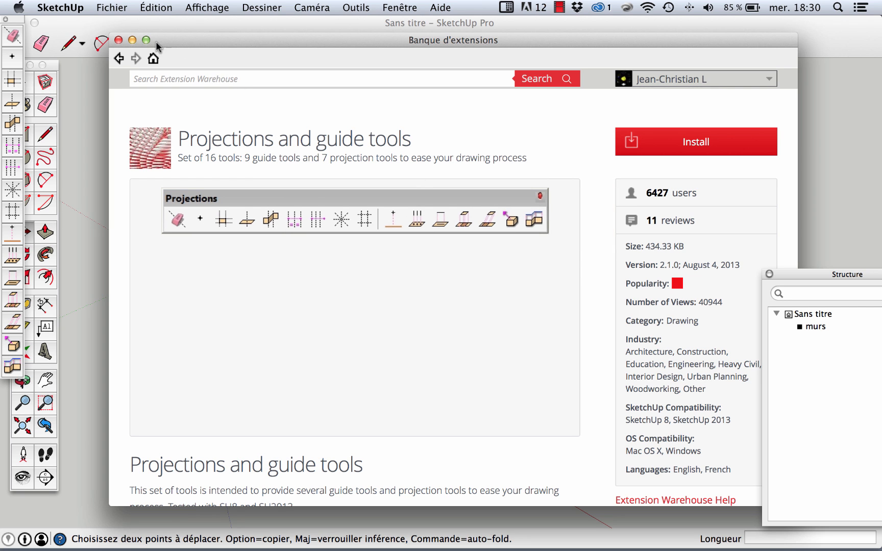
Close the Extension Warehouse and place the Projections toolbar beside the main tool palette without overlapping it.
drag(177, 39, 169, 74)
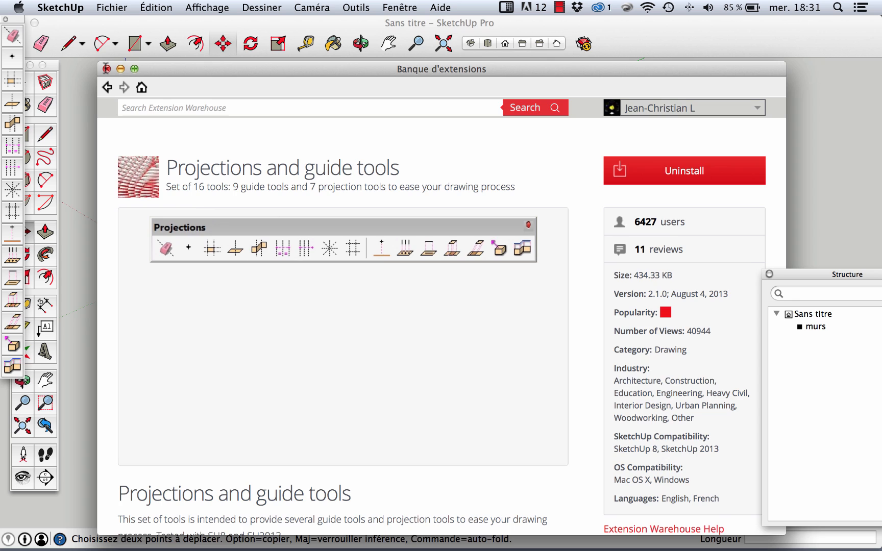
click(106, 69)
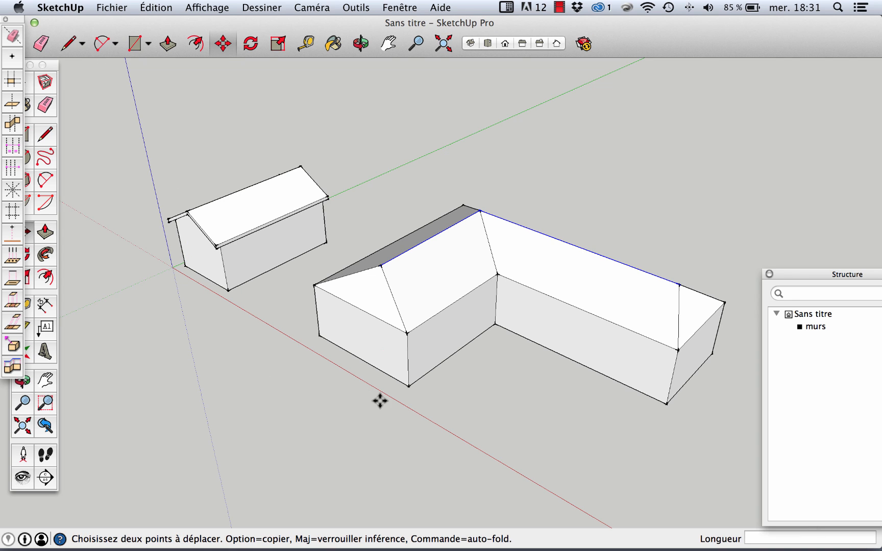
drag(17, 23, 80, 65)
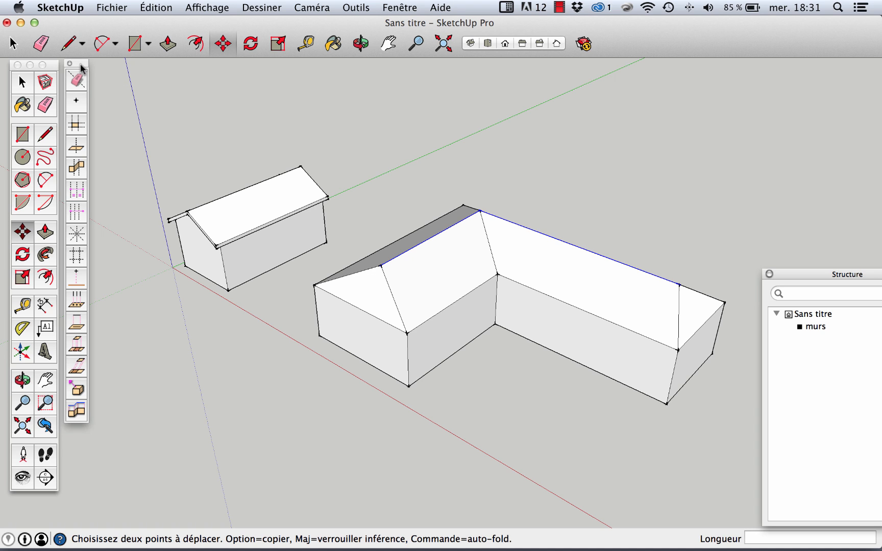
drag(80, 66, 88, 64)
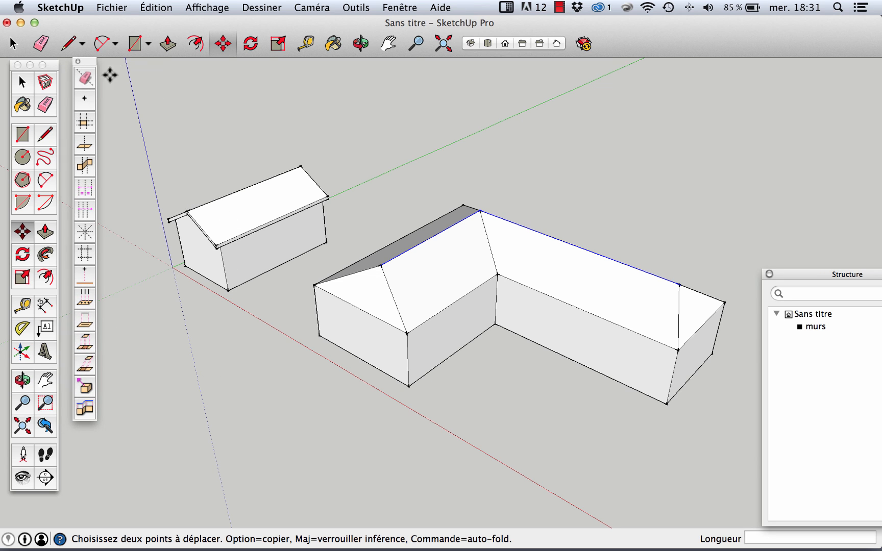
drag(90, 66, 110, 68)
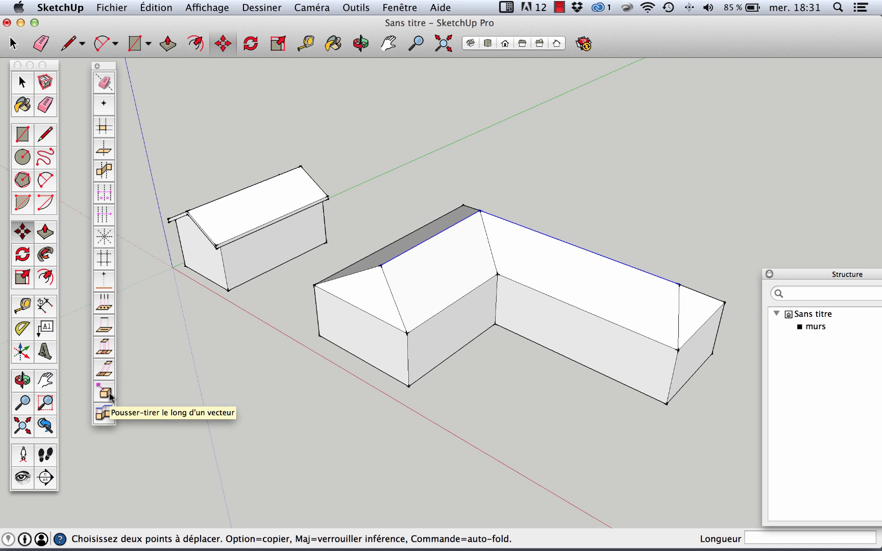
Select all connected geometry of the L-shaped building, make it a group, and clear the selection.
middle_drag(437, 315, 436, 346)
scroll(436, 345, up, 2)
scroll(387, 286, down, 3)
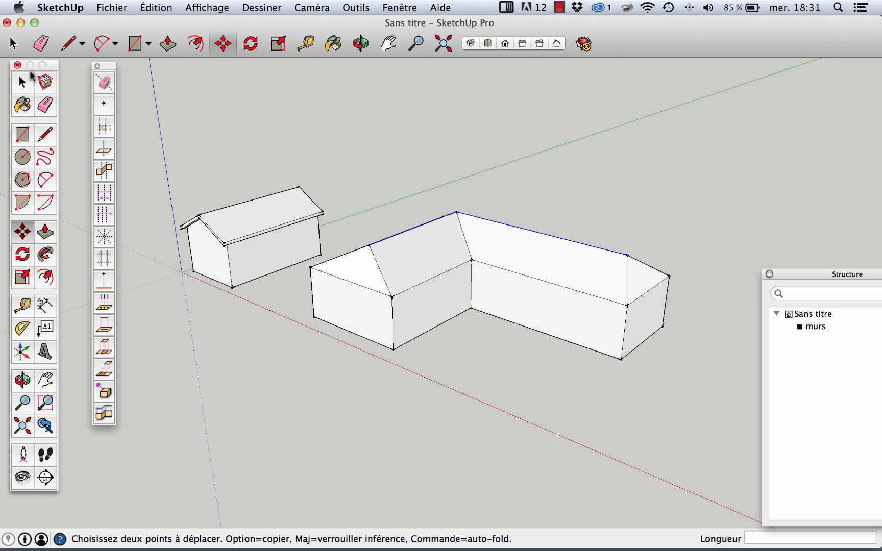
click(23, 82)
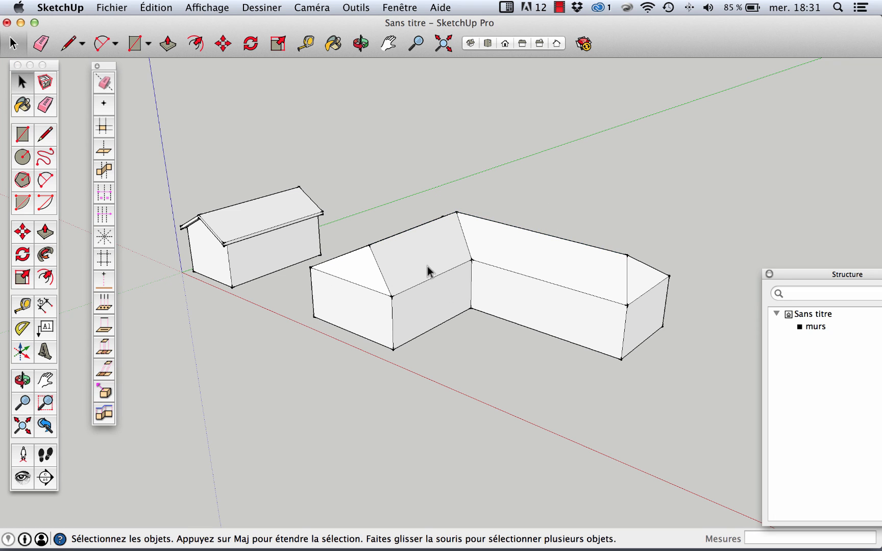
click(413, 274)
double_click(371, 278)
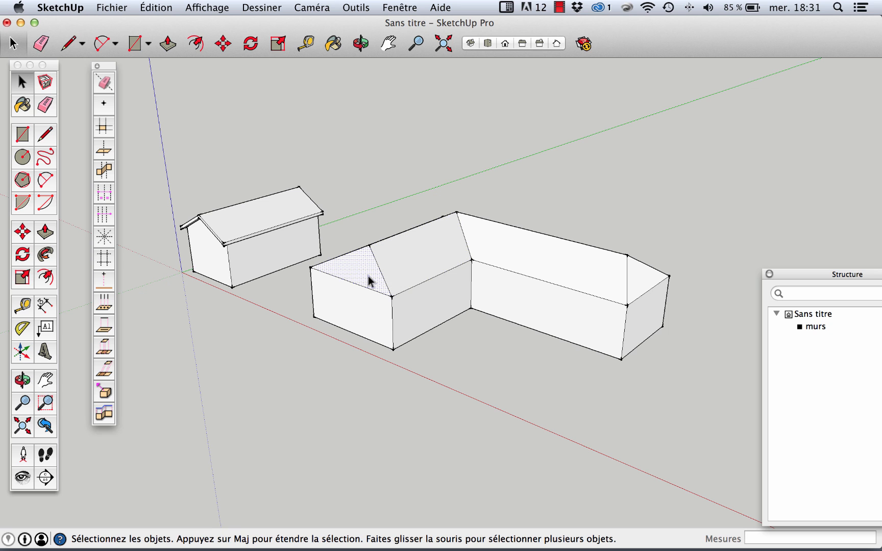
triple_click(375, 278)
right_click(408, 262)
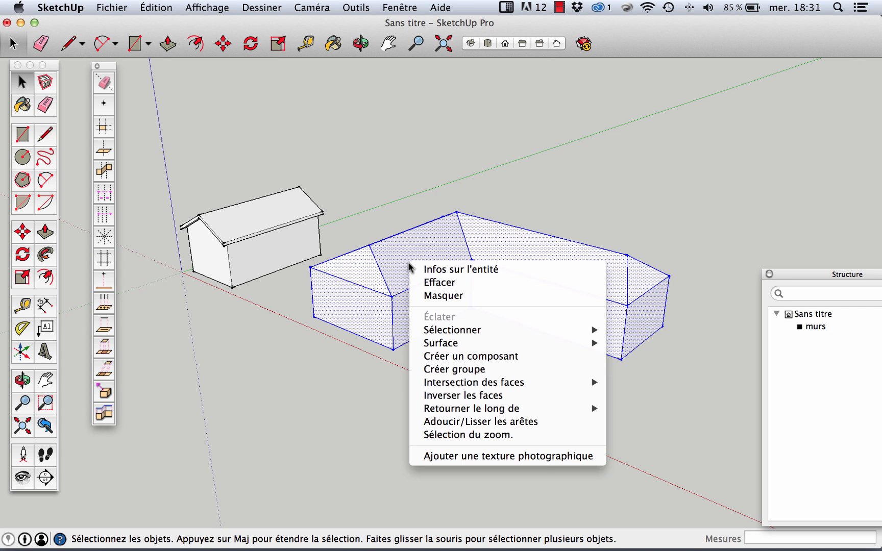
click(445, 369)
click(393, 404)
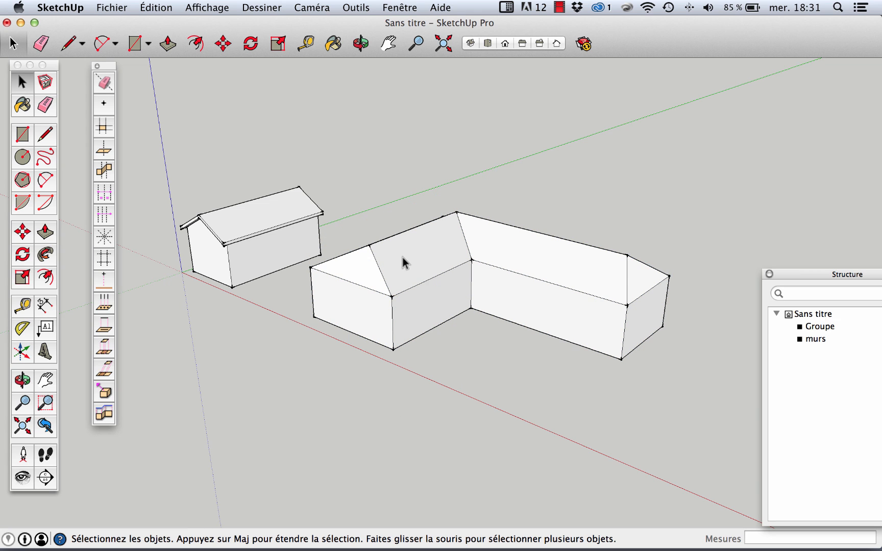
Open the L-shaped building's group for editing and select all six of its roof faces.
double_click(403, 263)
click(401, 266)
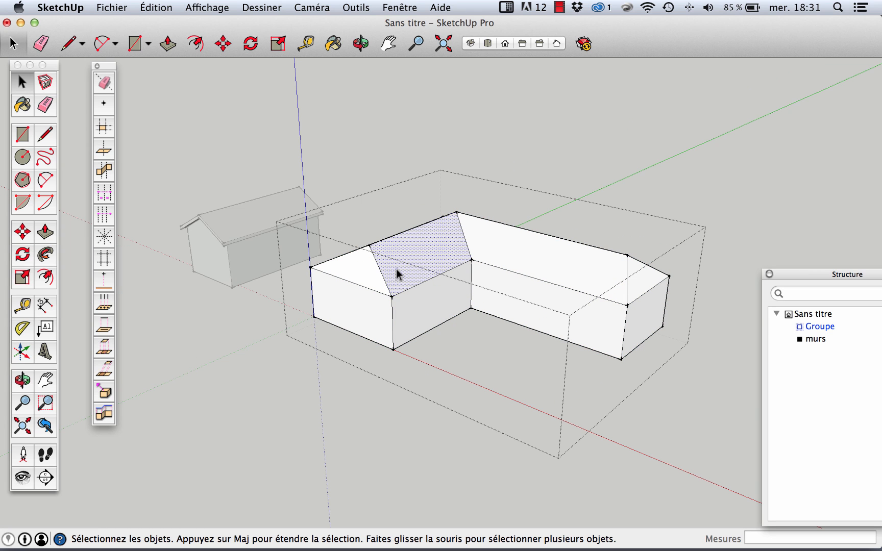
shift+click(364, 278)
shift+click(514, 257)
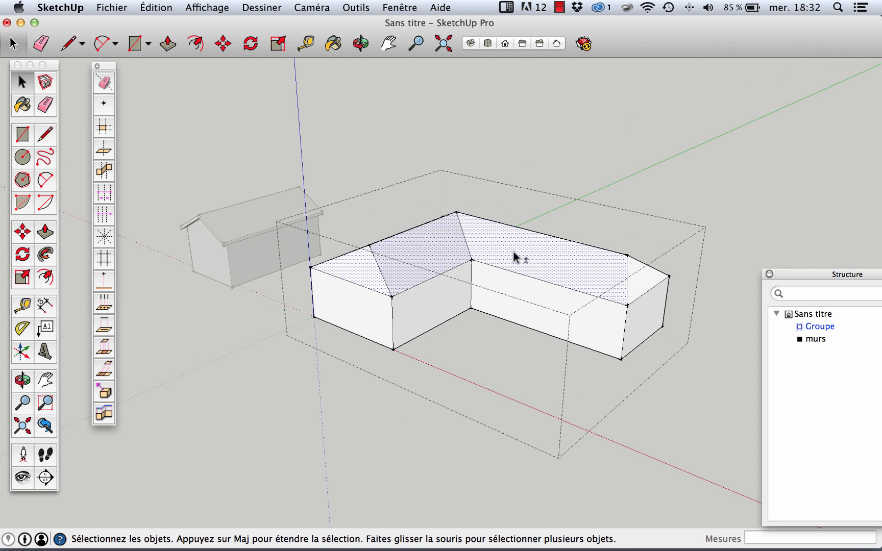
shift+click(644, 279)
middle_drag(645, 278, 374, 341)
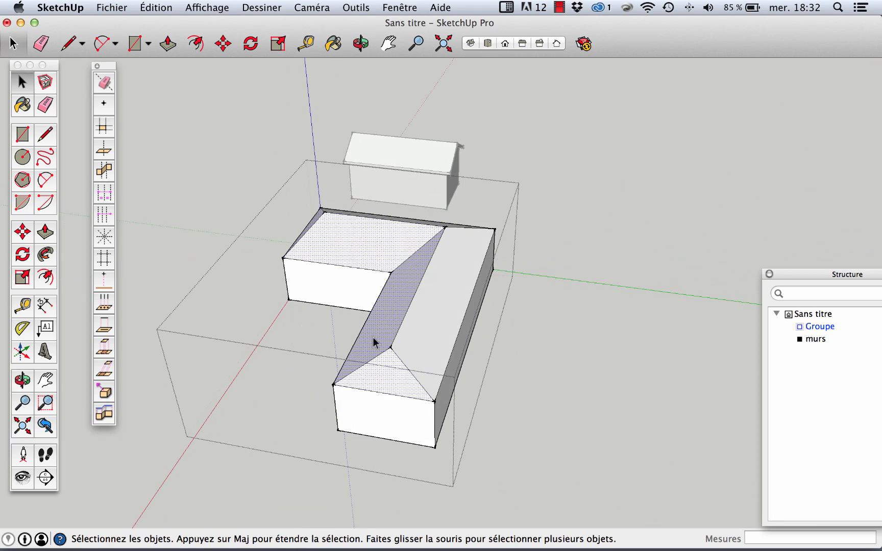
shift+click(433, 327)
middle_drag(473, 240, 240, 337)
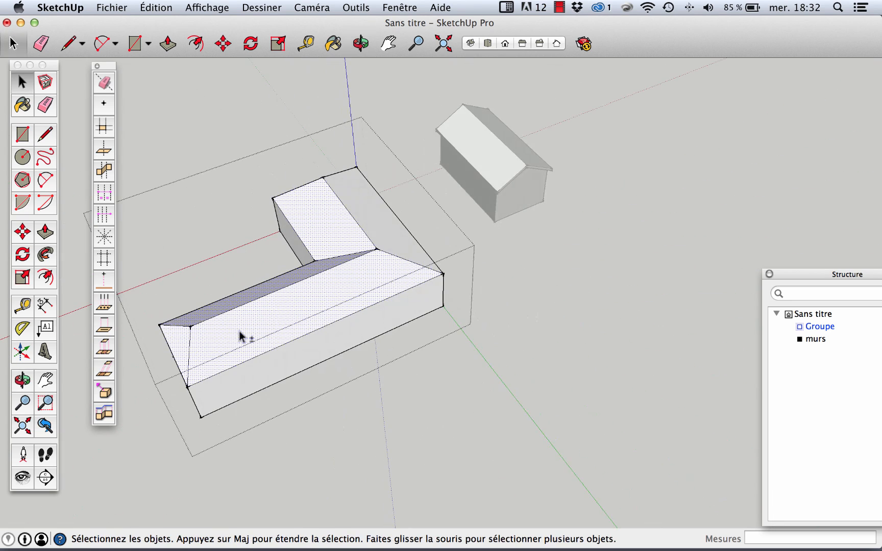
shift+click(379, 218)
middle_drag(350, 296, 796, 194)
Copy the selected roof faces, close the group, and paste them in place outside it.
click(155, 7)
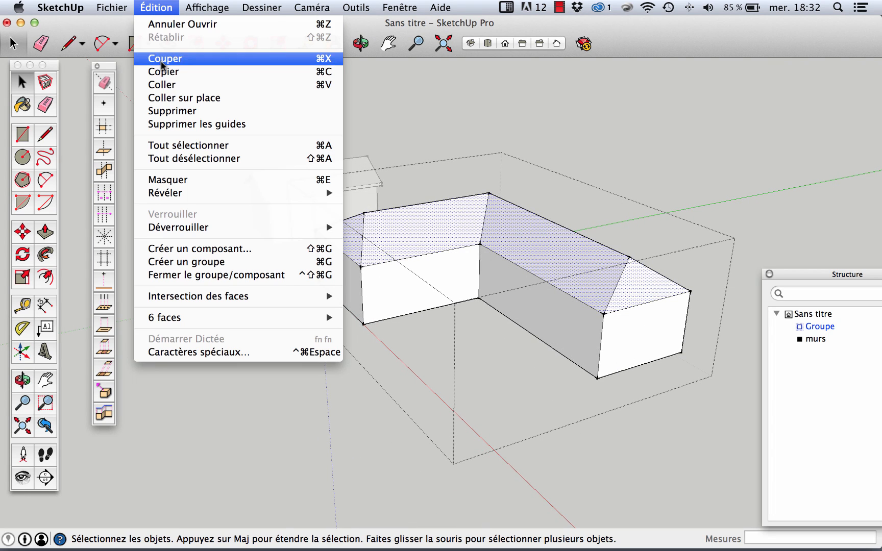
click(164, 78)
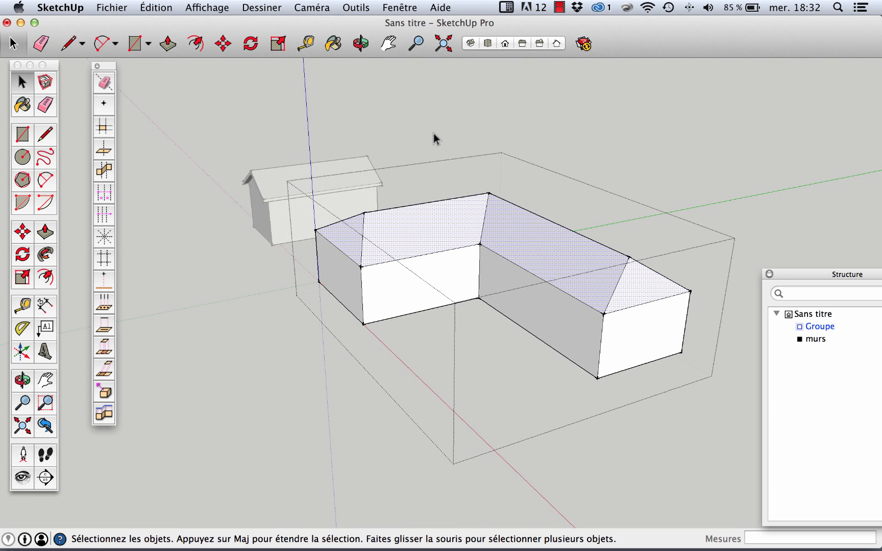
click(433, 133)
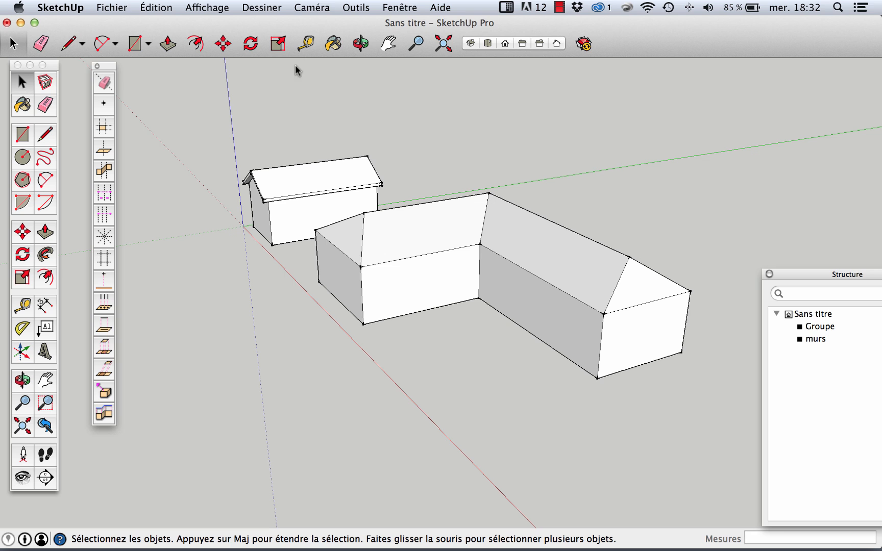
click(156, 7)
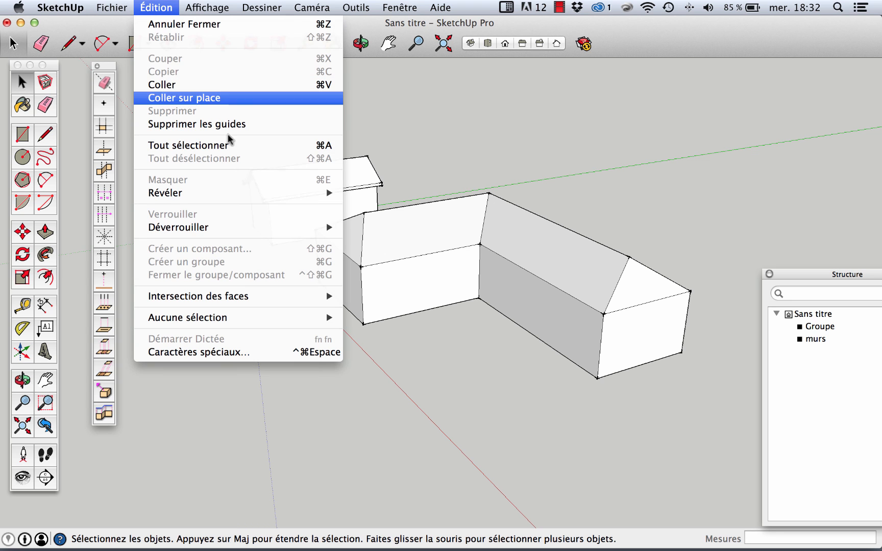
click(184, 97)
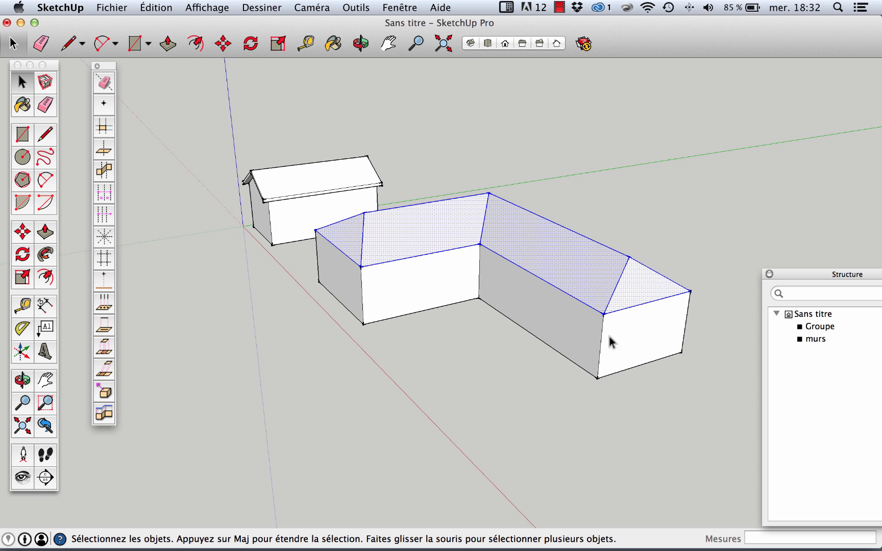
Make the pasted roof faces and edges a separate group.
middle_drag(365, 311, 466, 315)
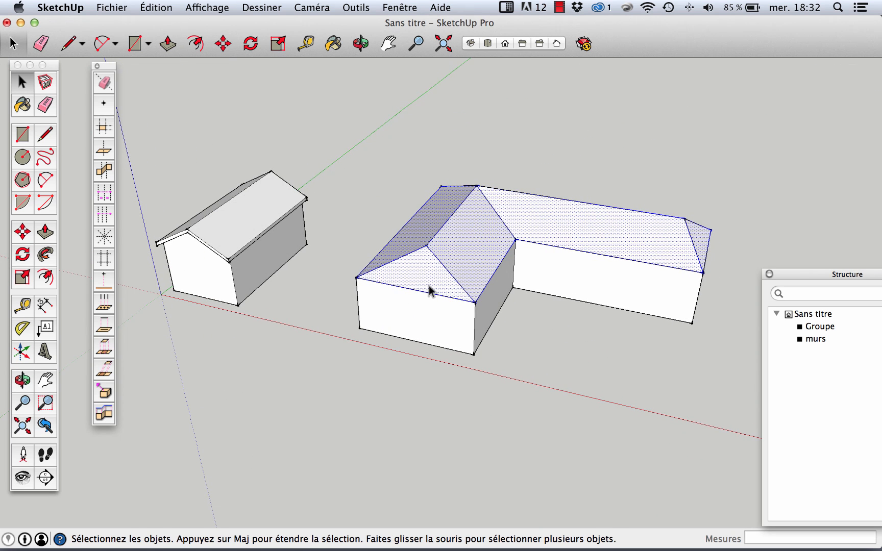
scroll(478, 298, up, 3)
scroll(472, 299, down, 3)
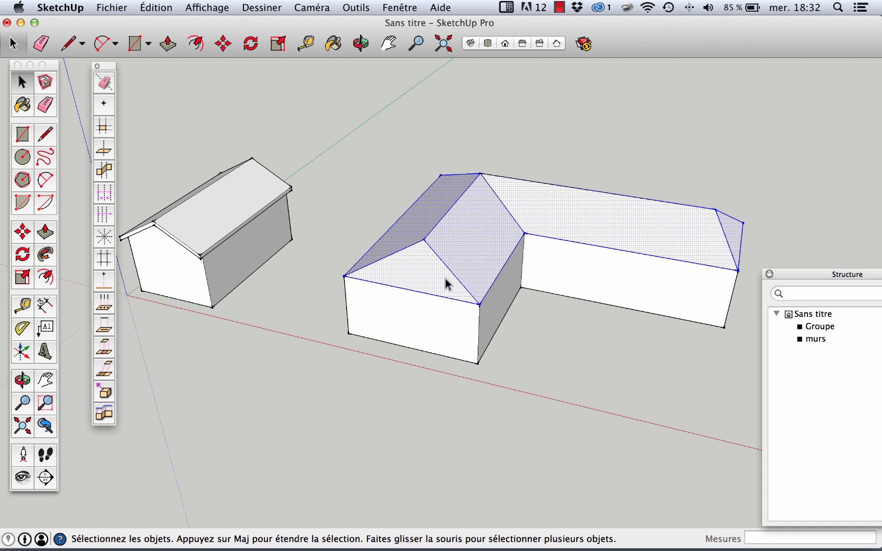
right_click(456, 266)
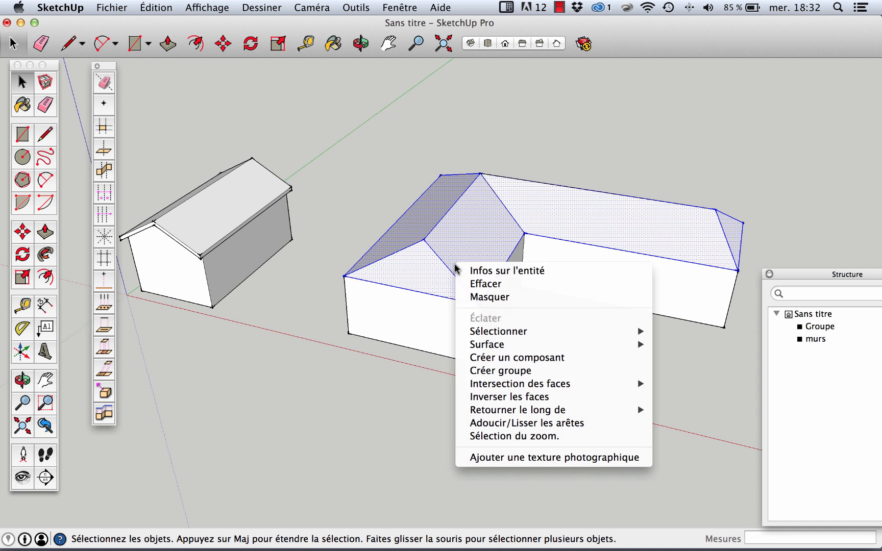
click(495, 371)
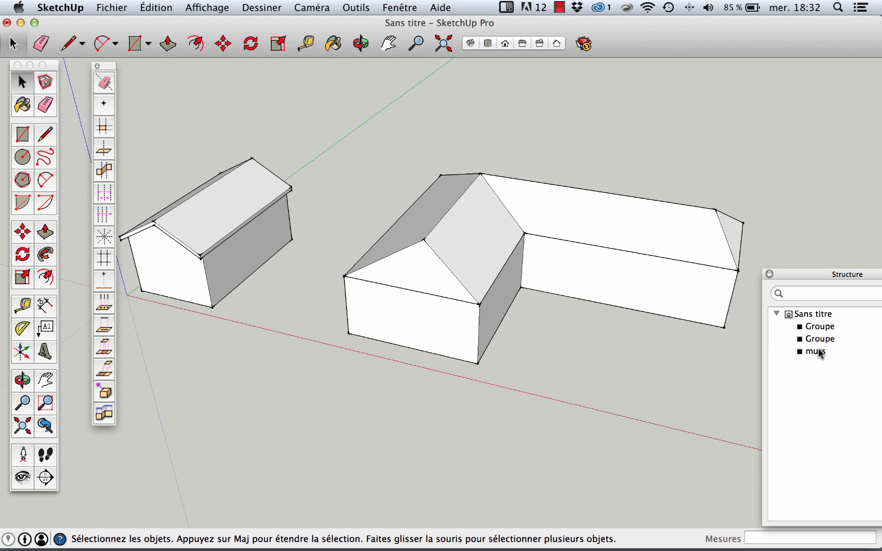
Delete the small gable-roofed house, including its leftover roof overhang edges.
click(817, 353)
drag(246, 388, 167, 129)
key(Delete)
scroll(225, 232, down, 4)
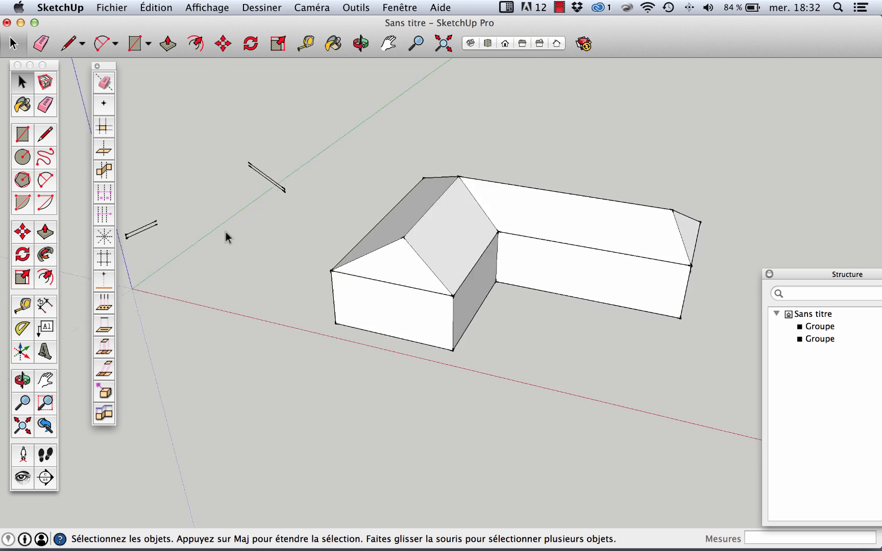
drag(131, 128, 269, 268)
key(Delete)
scroll(561, 270, up, 3)
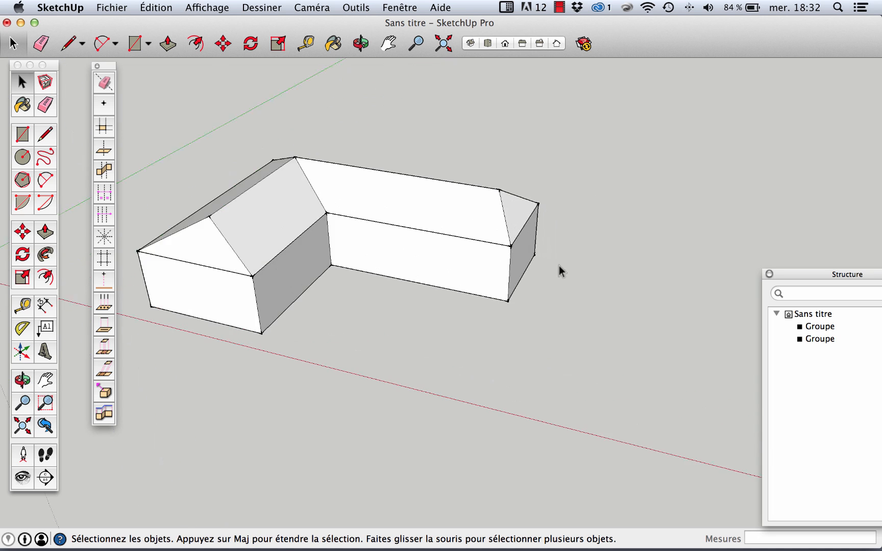
Check which of the two identically named groups in the model structure is the roof and which is the building volume.
scroll(250, 295, up, 3)
scroll(250, 296, down, 3)
click(820, 330)
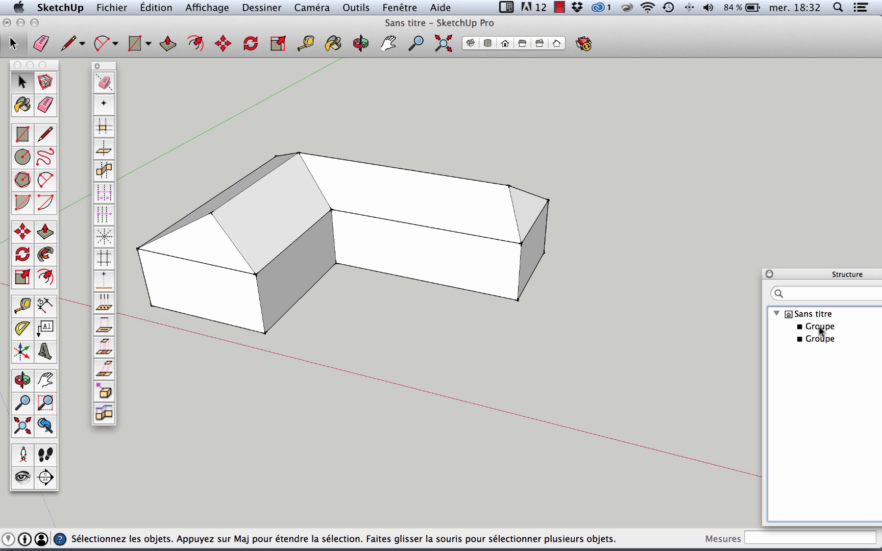
click(819, 326)
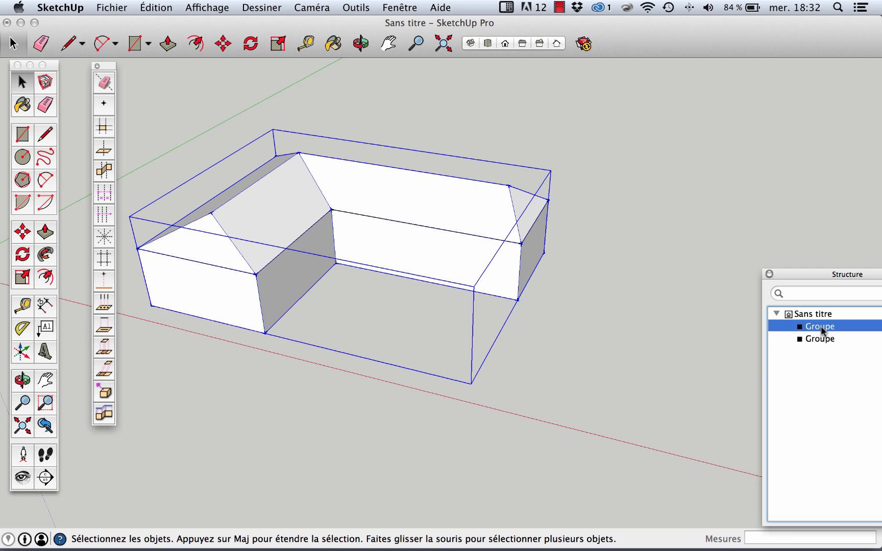
click(816, 341)
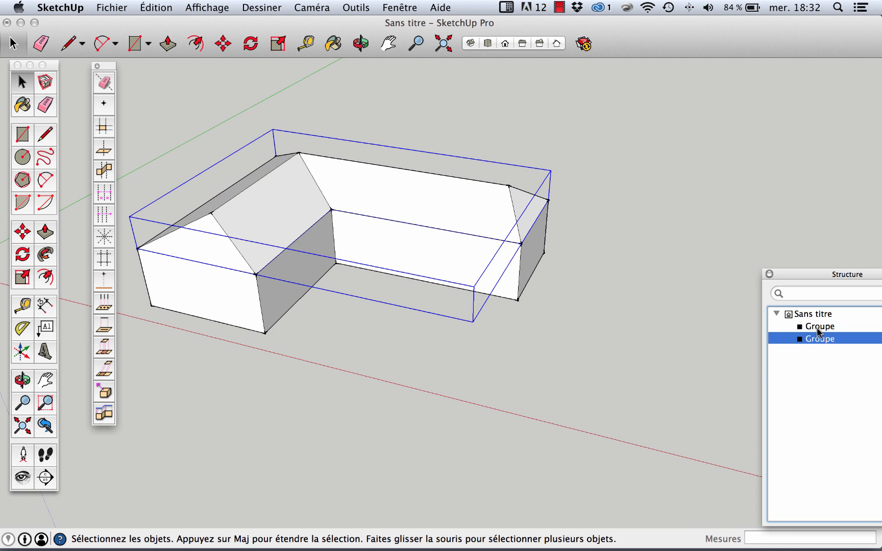
click(819, 329)
right_click(820, 330)
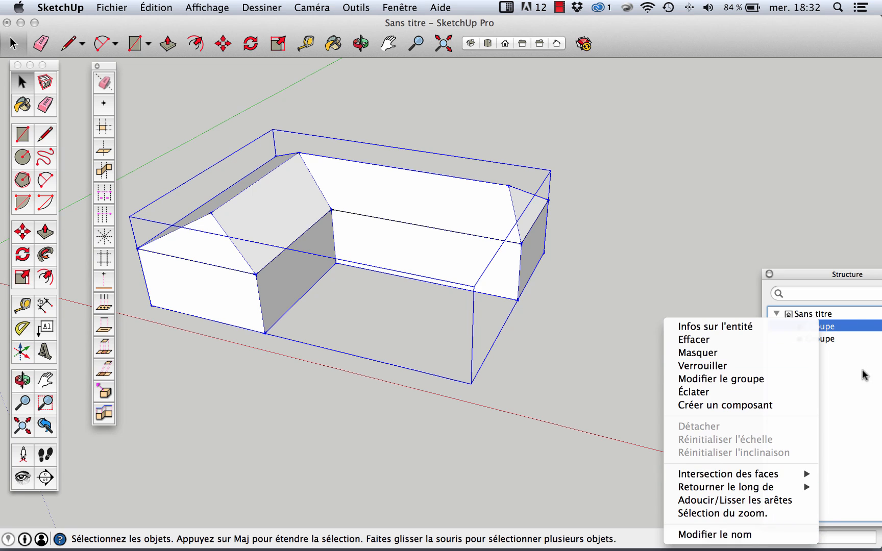
click(845, 345)
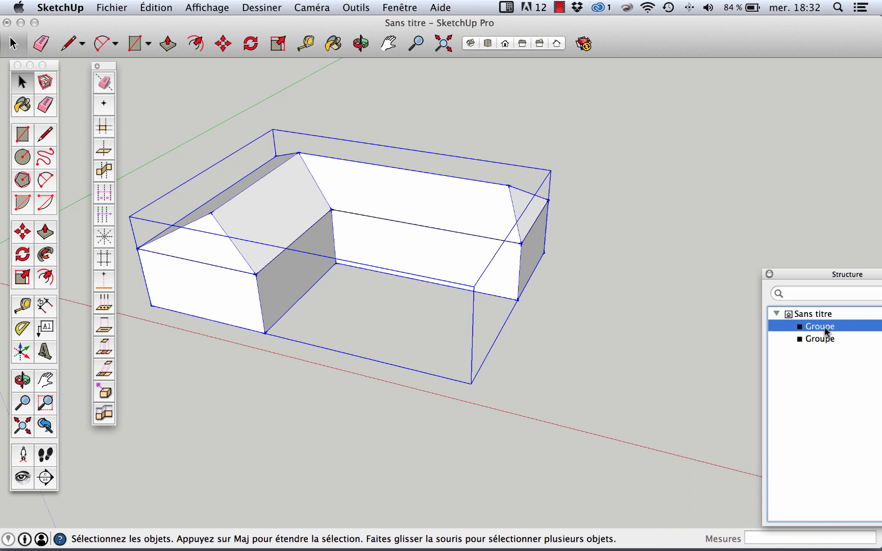
Show the entity information window in a clear area and name the roof group "toit".
click(395, 9)
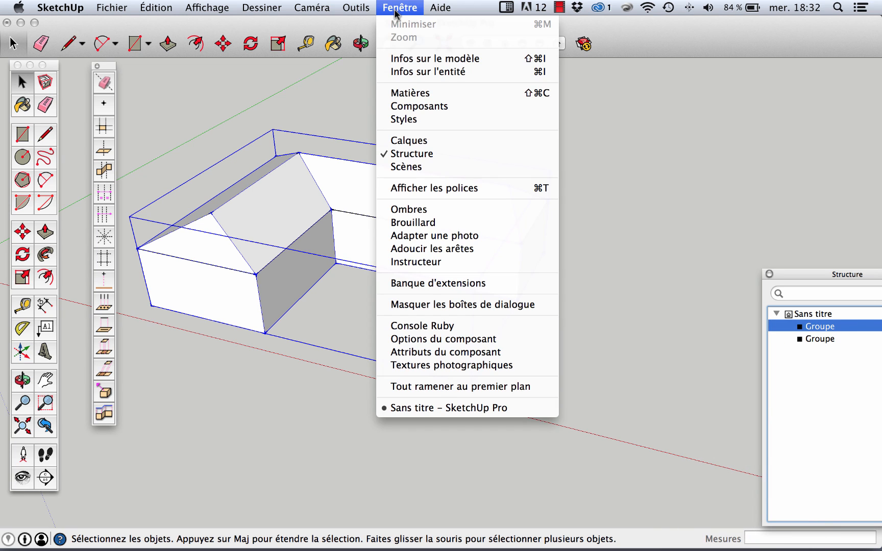
click(406, 72)
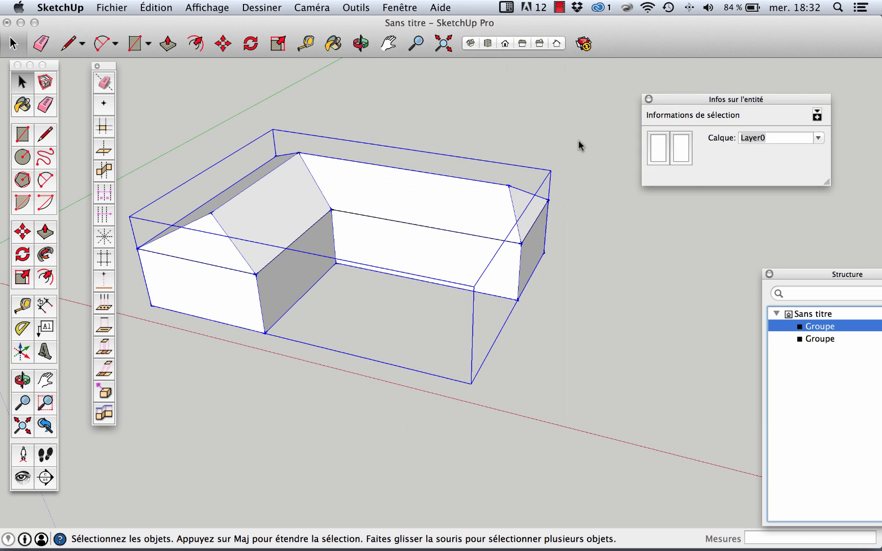
drag(714, 96, 719, 69)
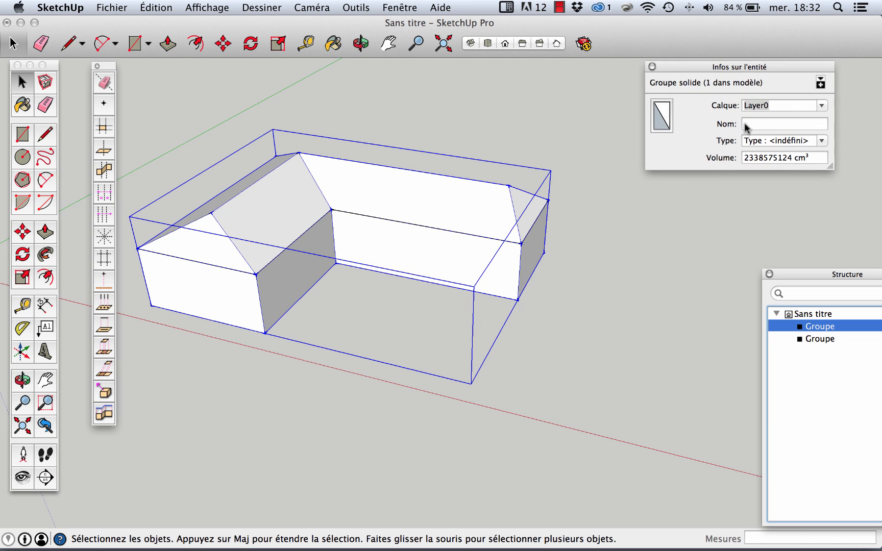
click(603, 307)
click(475, 205)
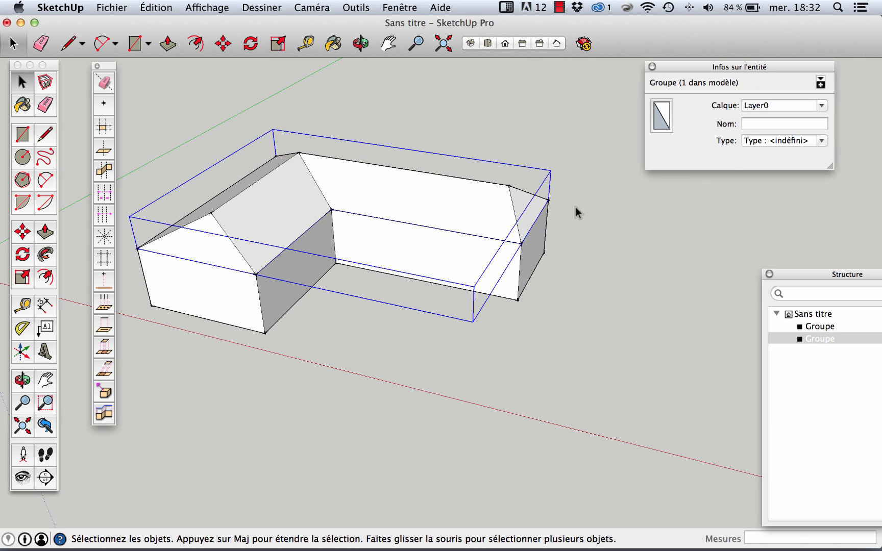
click(760, 126)
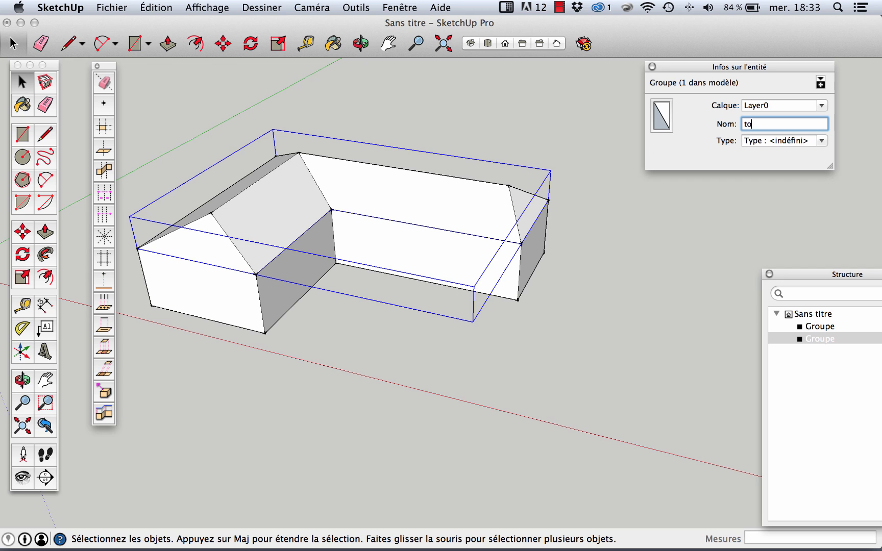
key(Return)
Name the building volume group "mur" and bring the Structure window fully into view.
click(518, 297)
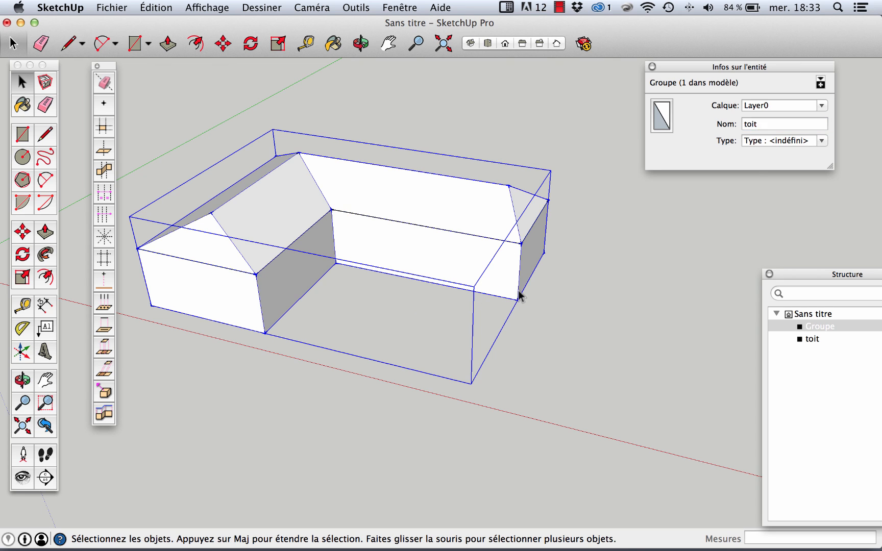
click(777, 122)
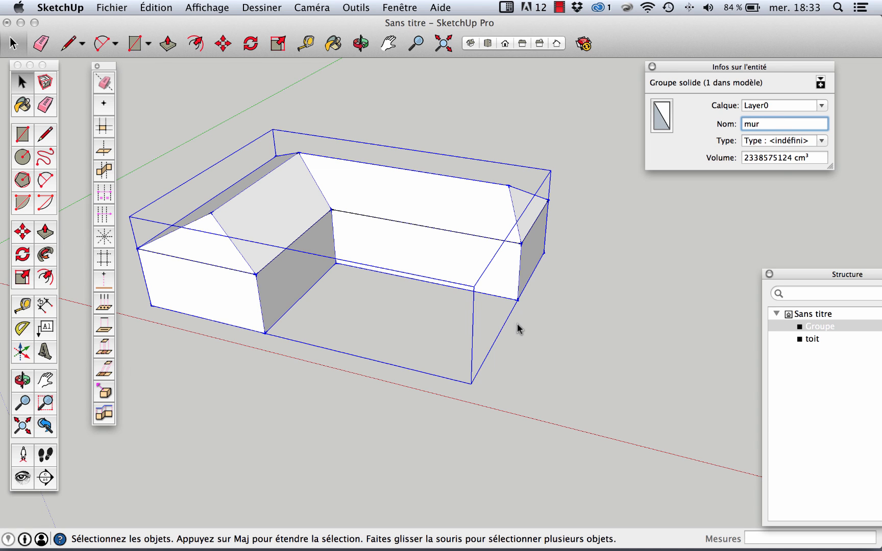
key(Return)
click(604, 347)
drag(814, 279, 632, 186)
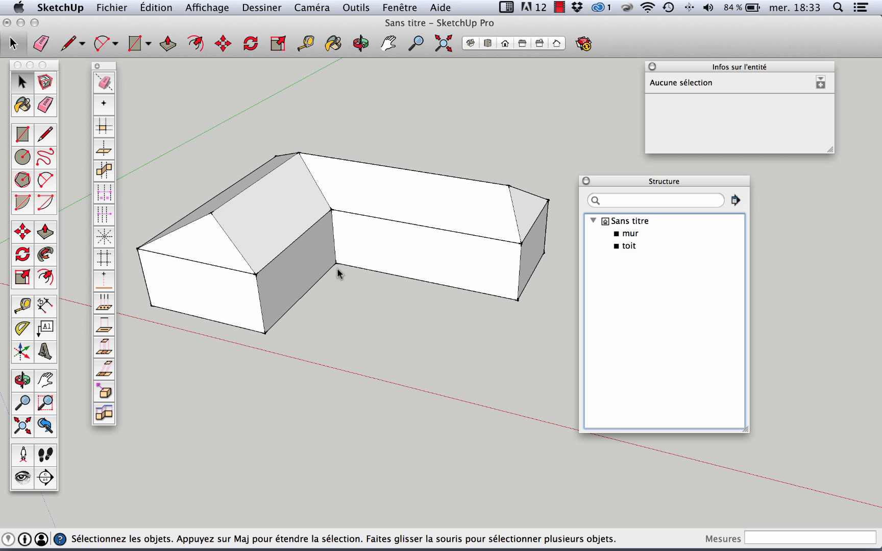
Hide the roof group "toit".
click(500, 219)
right_click(501, 217)
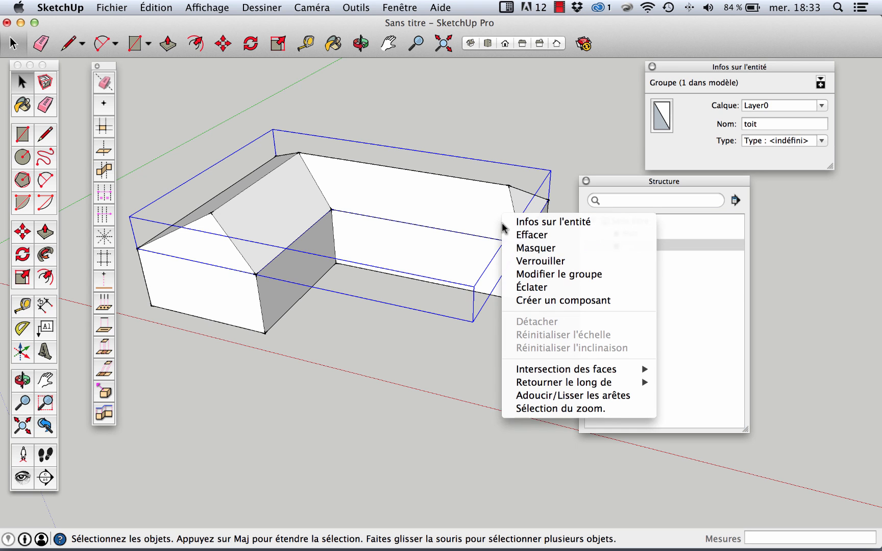
click(525, 248)
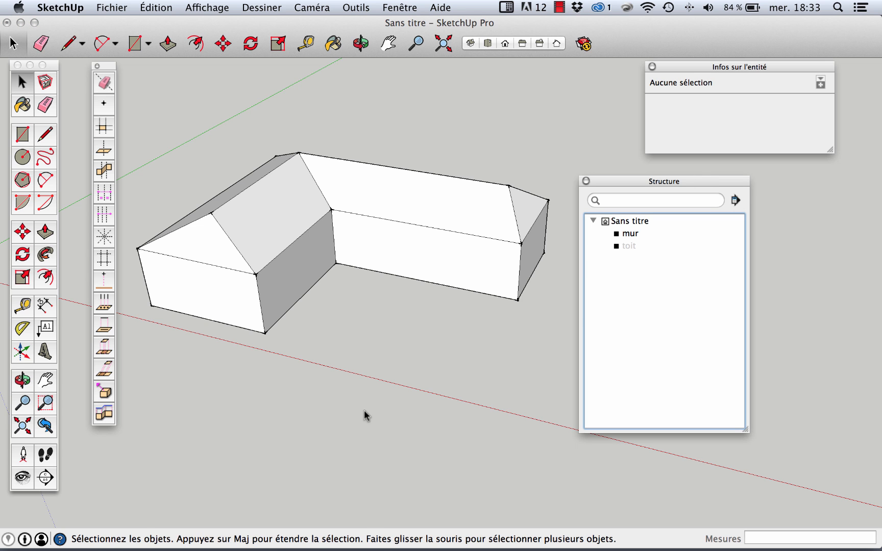
Open the group "mur" for editing and offset its L-shaped underside face inward by about 46 cm.
middle_drag(364, 413, 228, 373)
scroll(228, 372, up, 3)
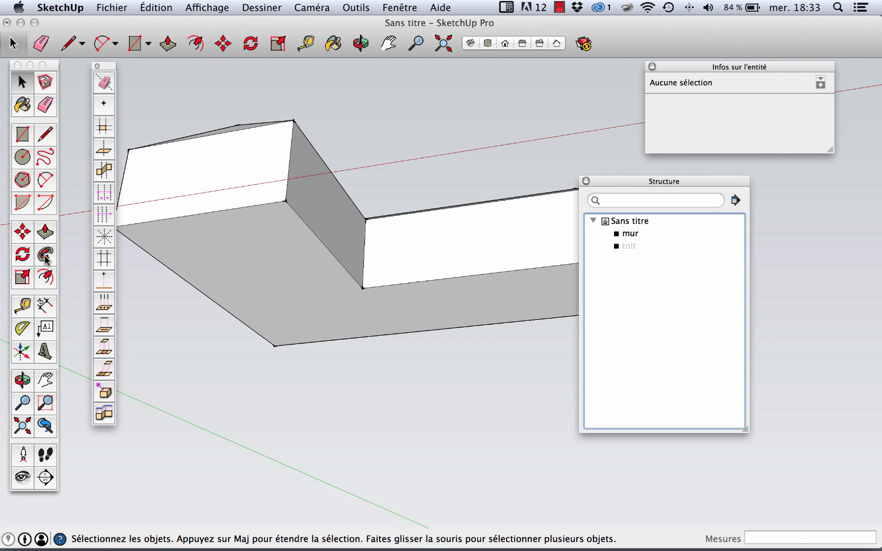
click(45, 277)
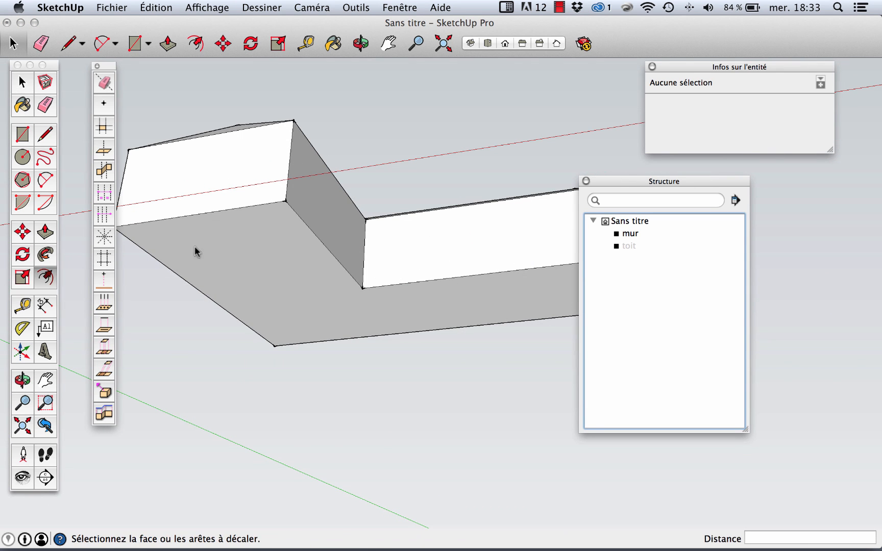
click(22, 82)
click(251, 234)
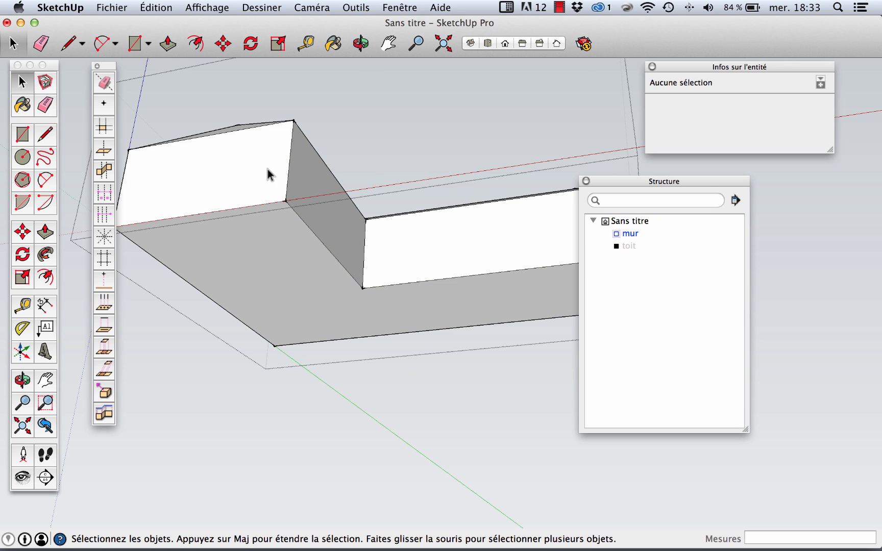
scroll(278, 204, down, 3)
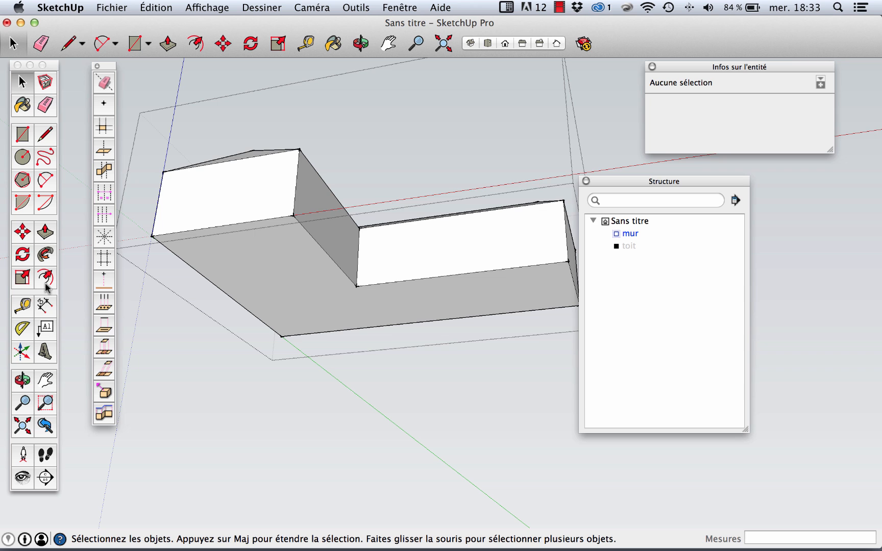
click(45, 277)
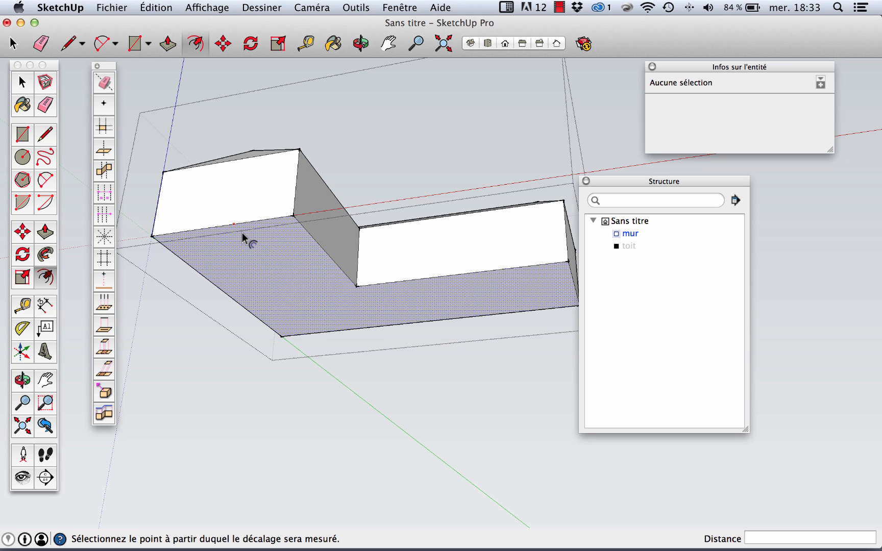
click(242, 233)
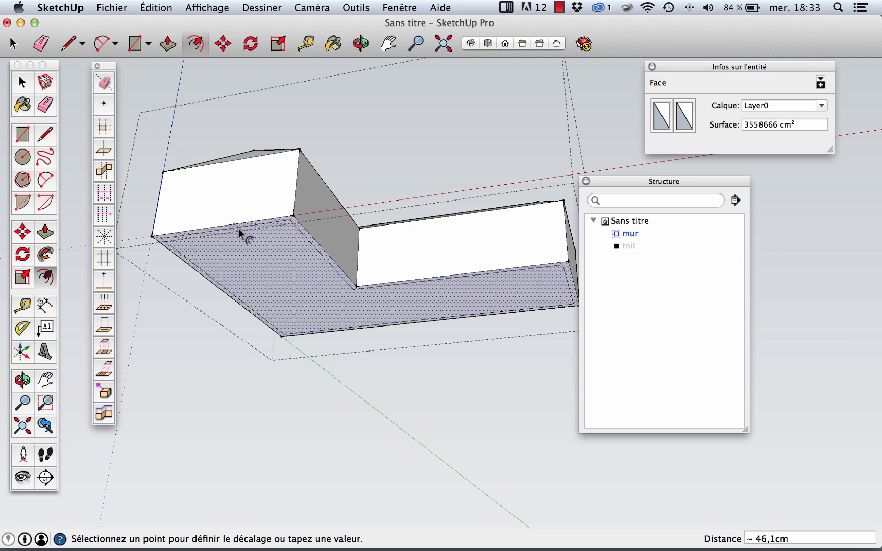
click(239, 228)
Push the inner underside face upward through the sloped top of the volume by about 1320 cm.
click(45, 233)
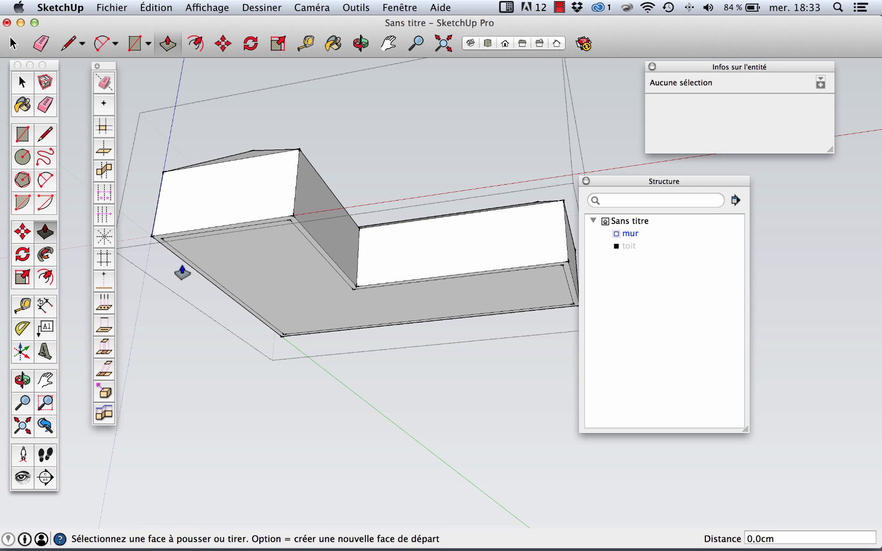
click(285, 286)
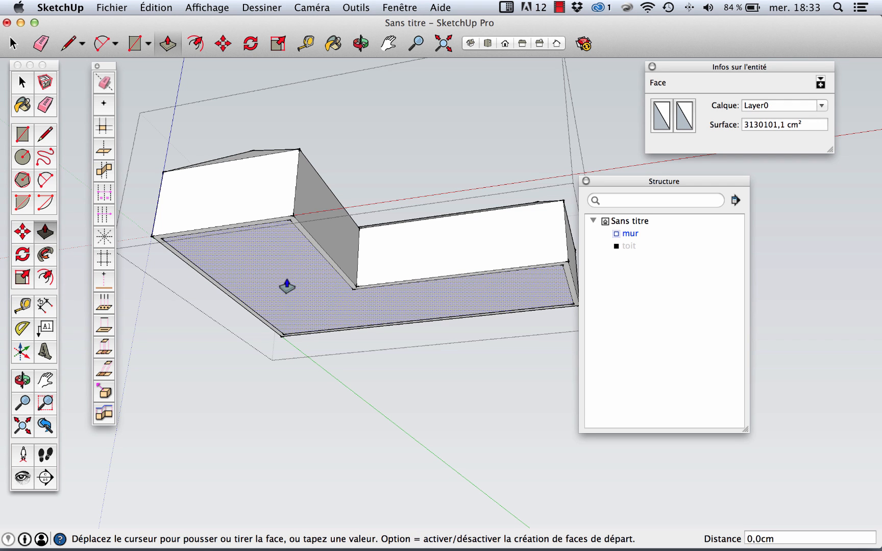
click(347, 150)
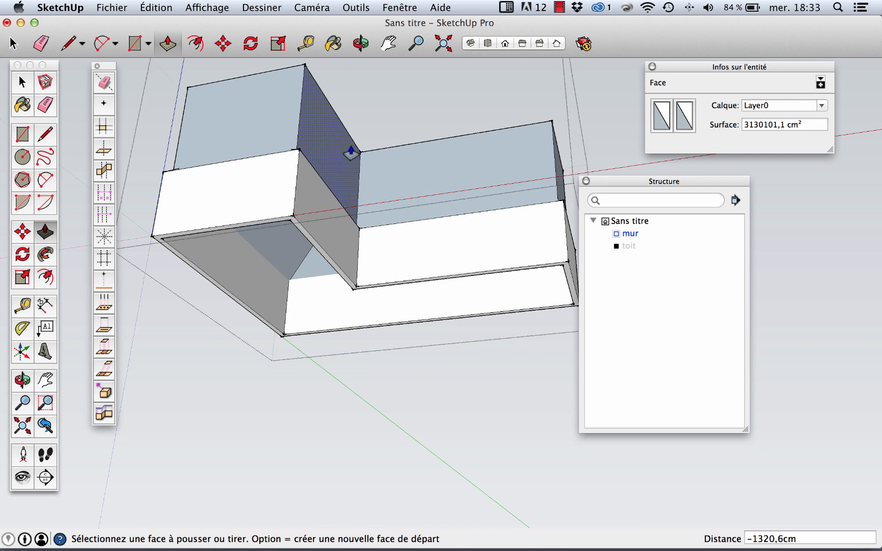
Select all the connected geometry of the wall volume and intersect its faces.
mouse_move(351, 149)
middle_down()
mouse_move(388, 451)
mouse_move(334, 452)
mouse_move(265, 402)
mouse_move(291, 333)
mouse_move(296, 340)
middle_up()
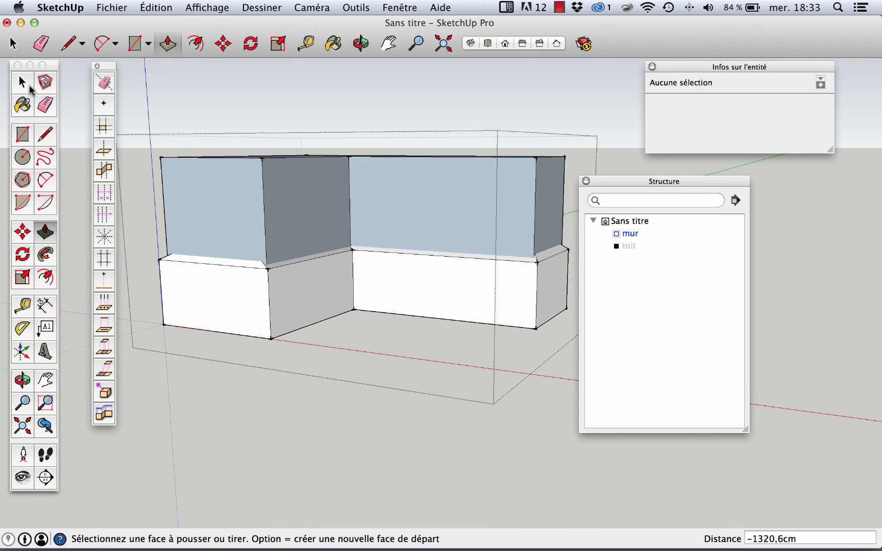
click(21, 82)
triple_click(226, 206)
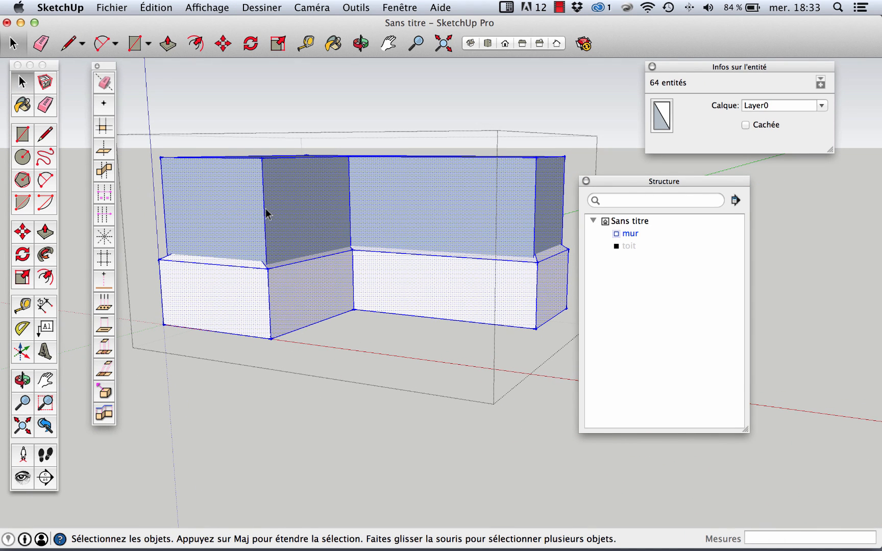
right_click(280, 206)
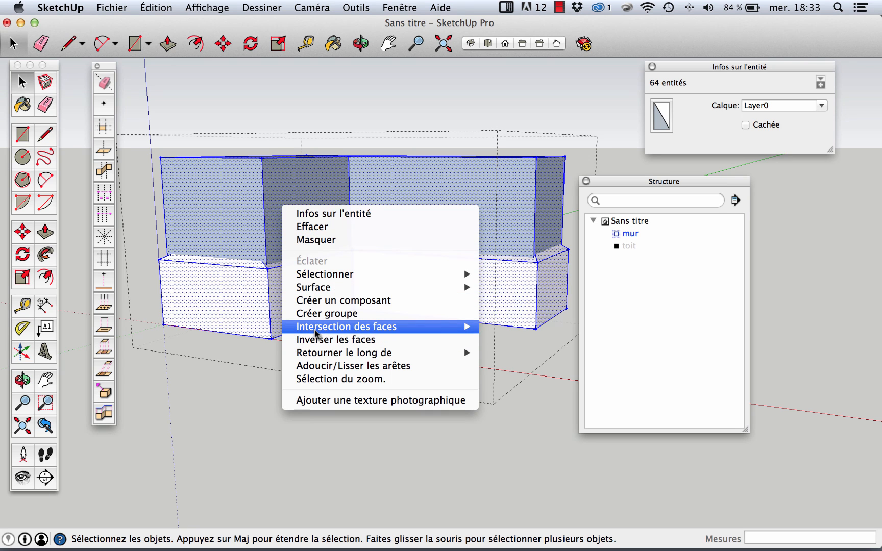
mouse_move(315, 331)
click(534, 332)
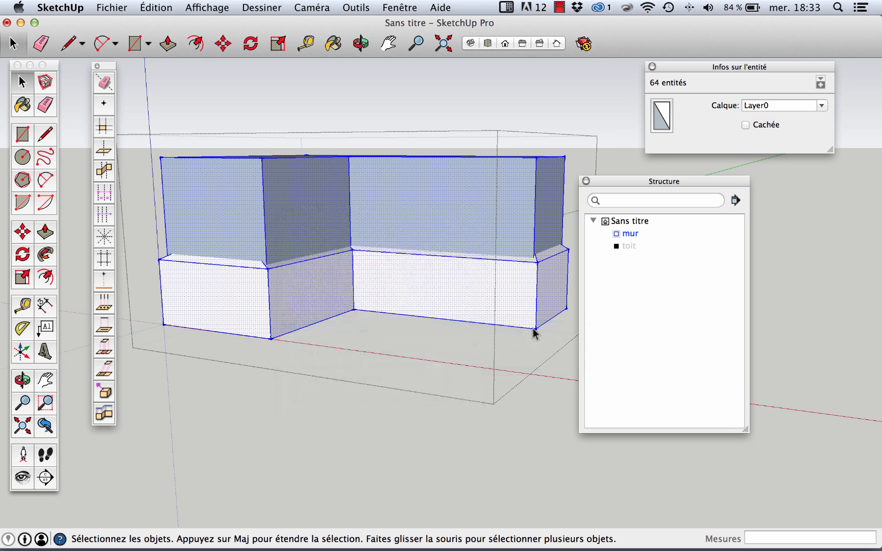
Delete the part of the pushed volume that projects above the sloped top of the walls.
scroll(522, 261, up, 3)
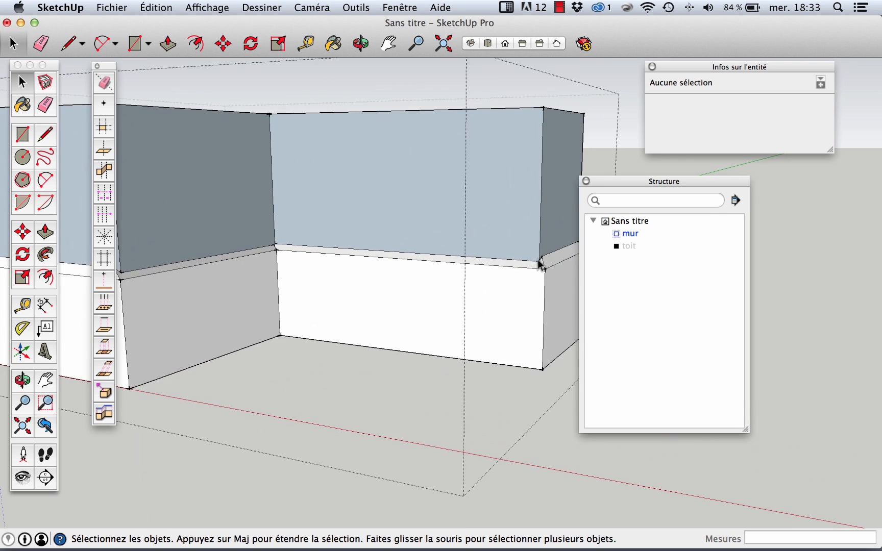
scroll(384, 280, down, 5)
middle_drag(451, 287, 450, 255)
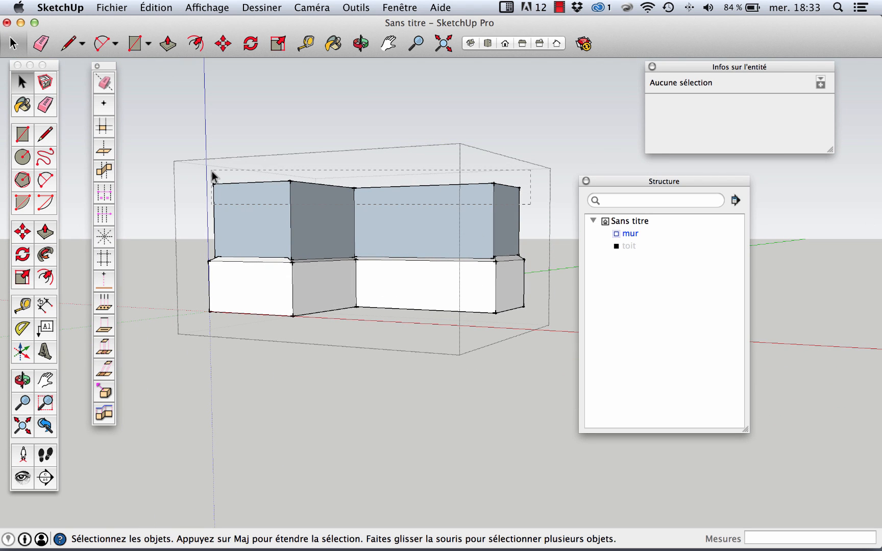
drag(203, 173, 204, 173)
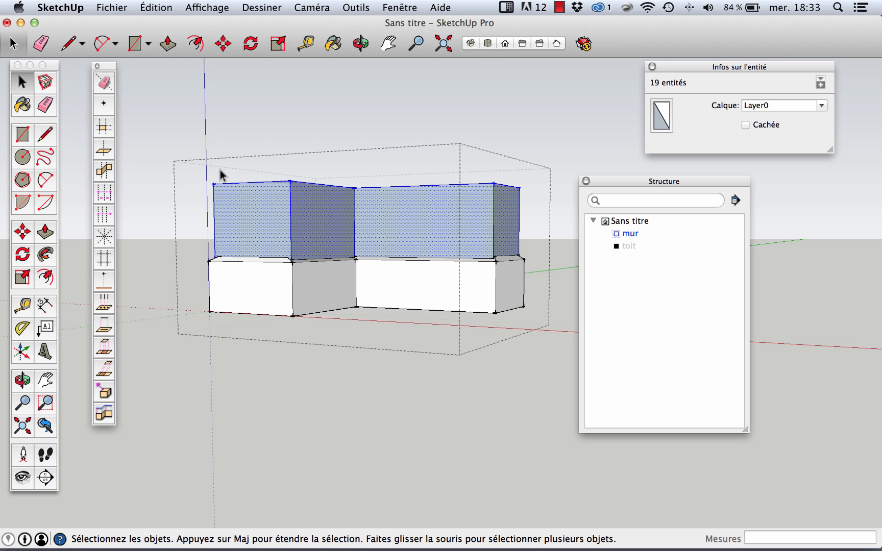
key(Delete)
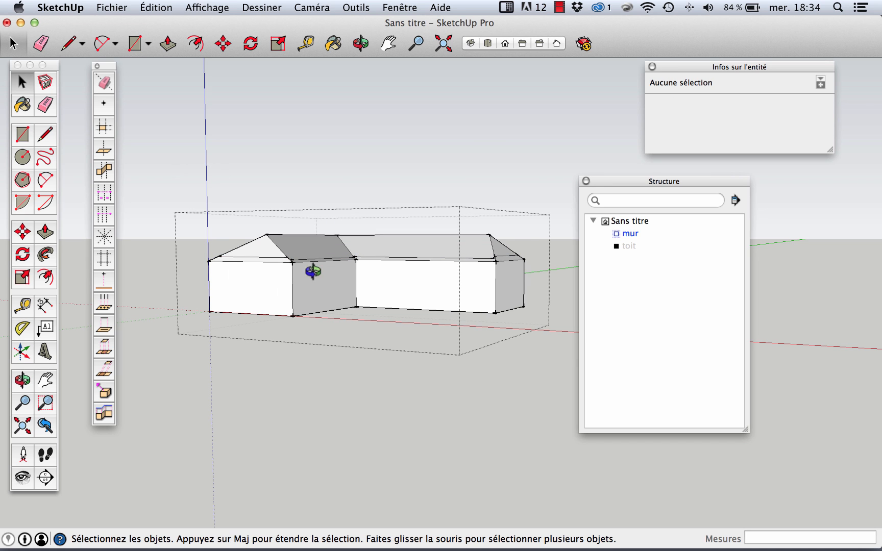
Delete both ridge edges and the valley edge of the sloped surfaces covering the inside of the walls.
middle_drag(305, 281, 341, 484)
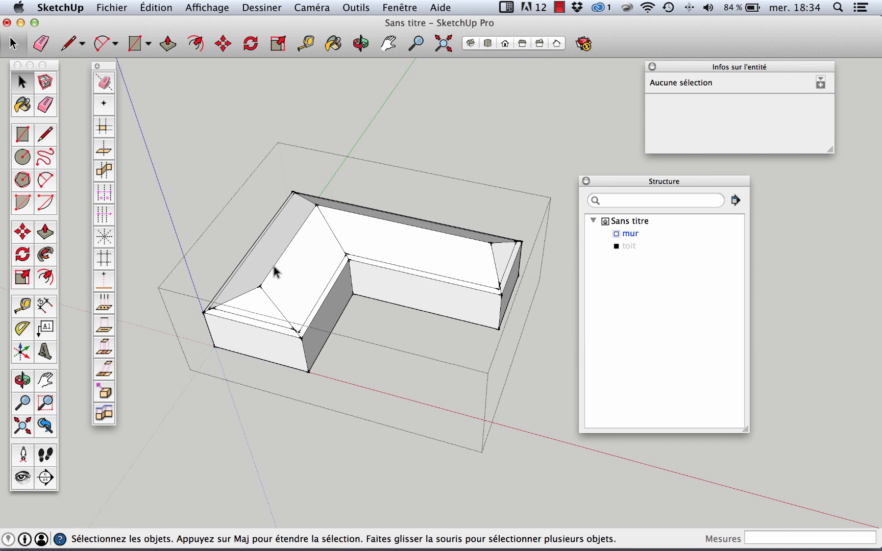
click(284, 251)
key(Delete)
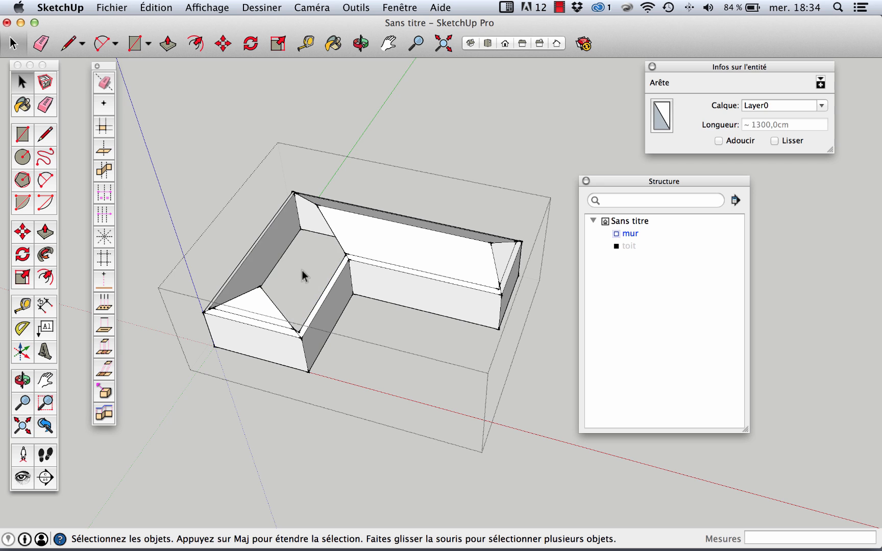
click(354, 214)
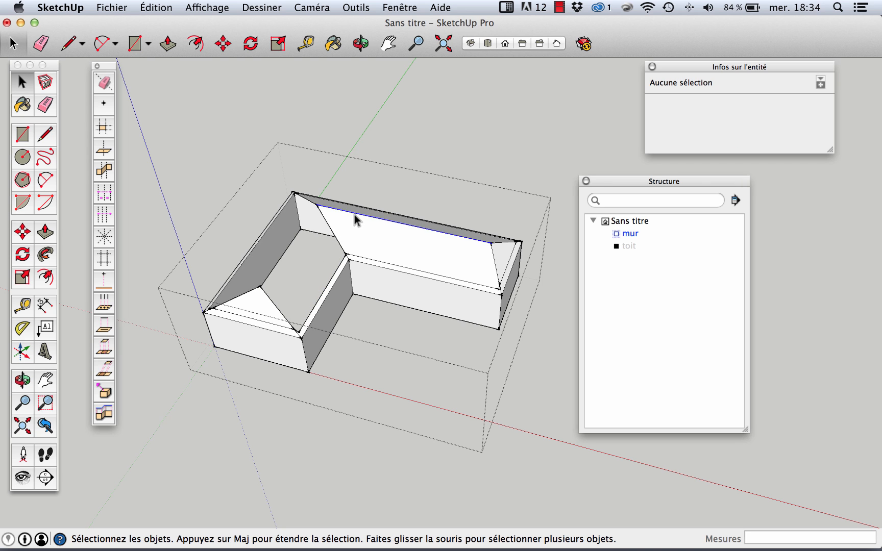
key(Delete)
click(331, 234)
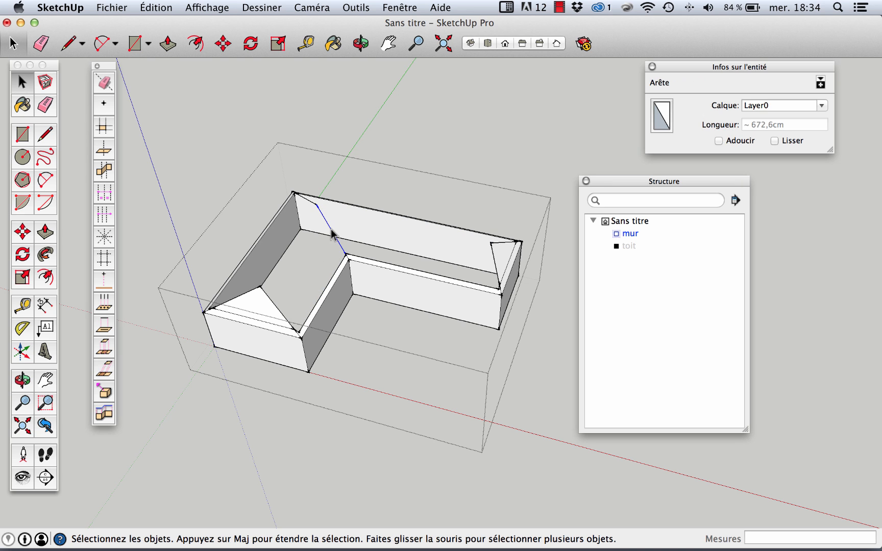
key(Delete)
Delete the remaining hip edges at the outer corner and at both wing ends to clear the wall interior.
scroll(315, 204, up, 3)
click(296, 228)
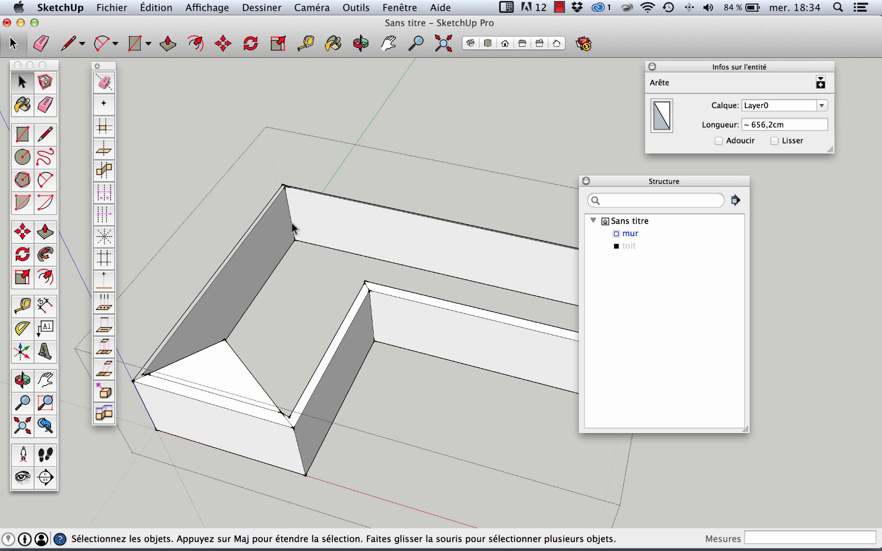
key(Delete)
click(244, 367)
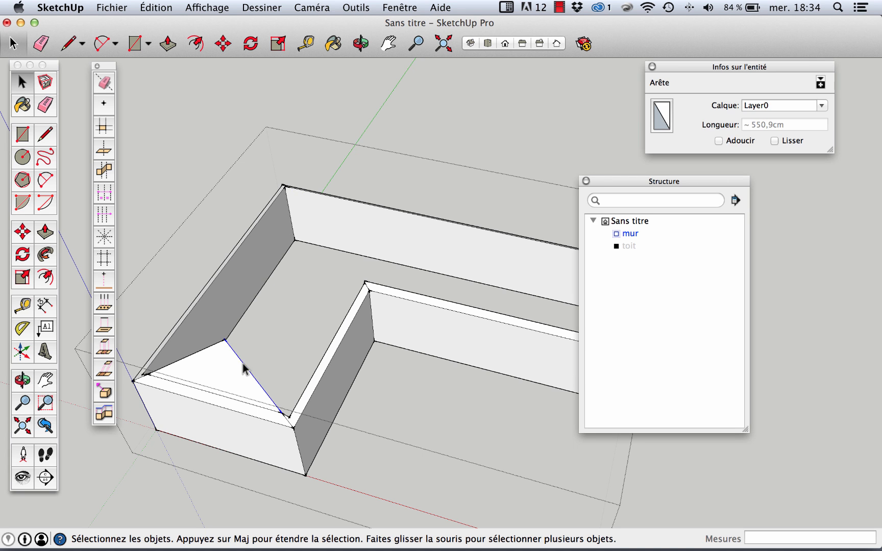
key(Delete)
scroll(210, 347, down, 5)
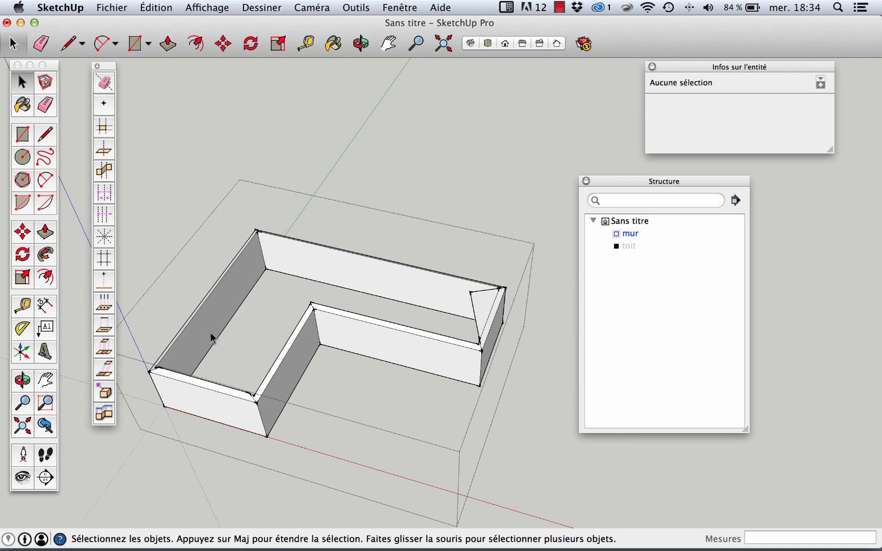
scroll(483, 325, up, 5)
click(494, 320)
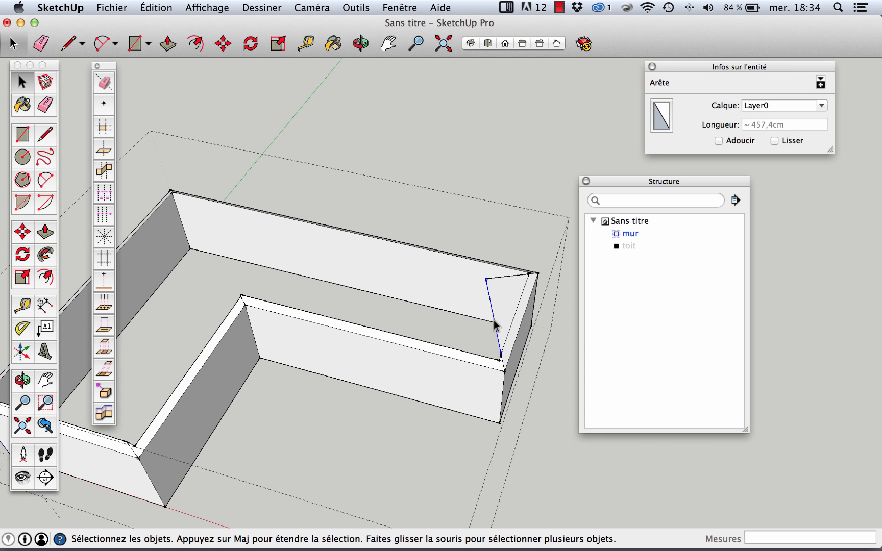
key(Delete)
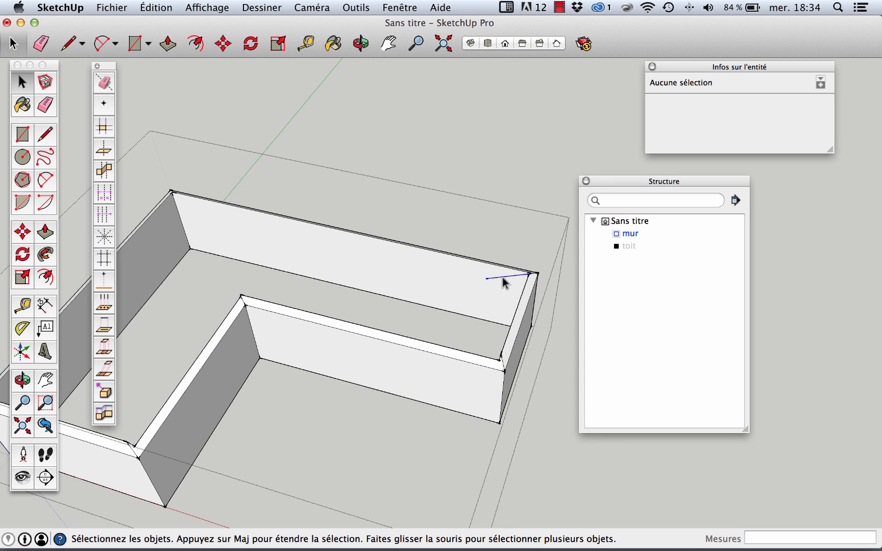
Close the group "mur" and make the hidden roof group "toit" visible again.
scroll(438, 328, down, 3)
middle_drag(438, 328, 322, 223)
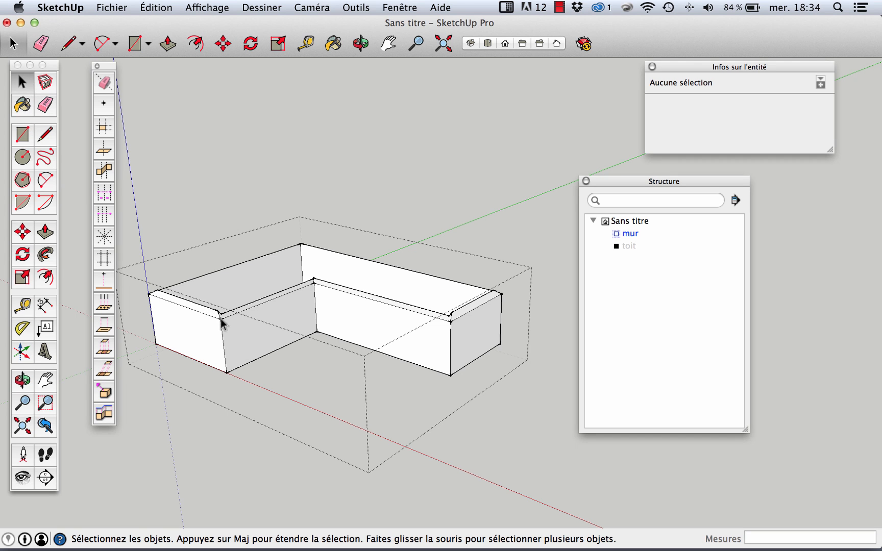
click(173, 207)
scroll(374, 344, up, 3)
scroll(398, 373, down, 1)
scroll(464, 341, up, 3)
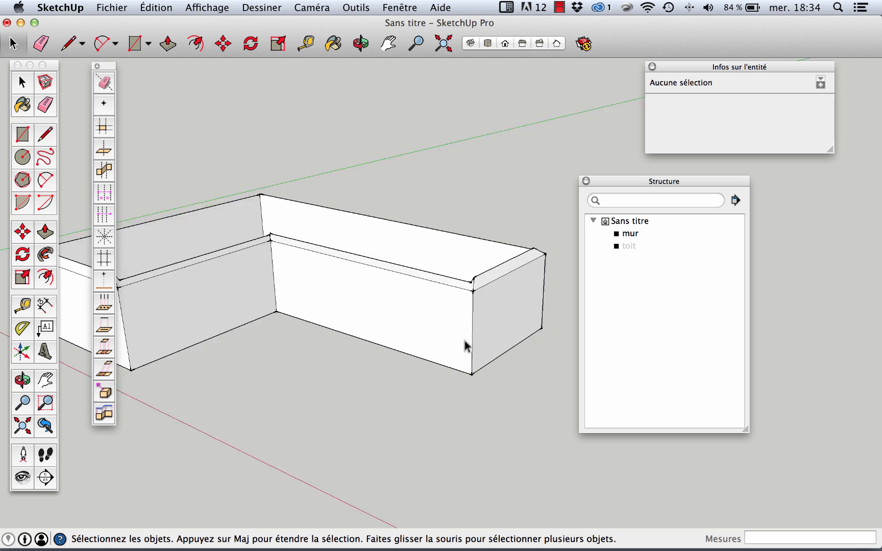
scroll(465, 340, down, 2)
click(630, 246)
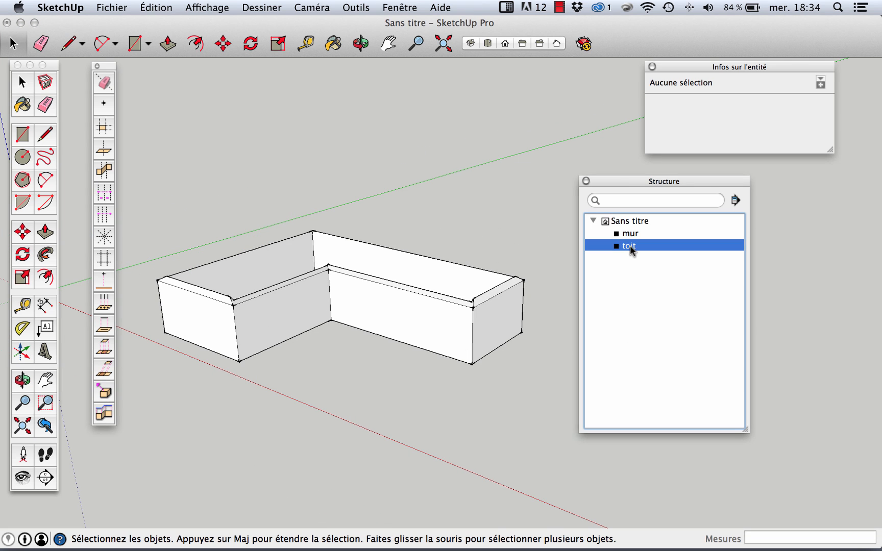
right_click(631, 245)
click(663, 281)
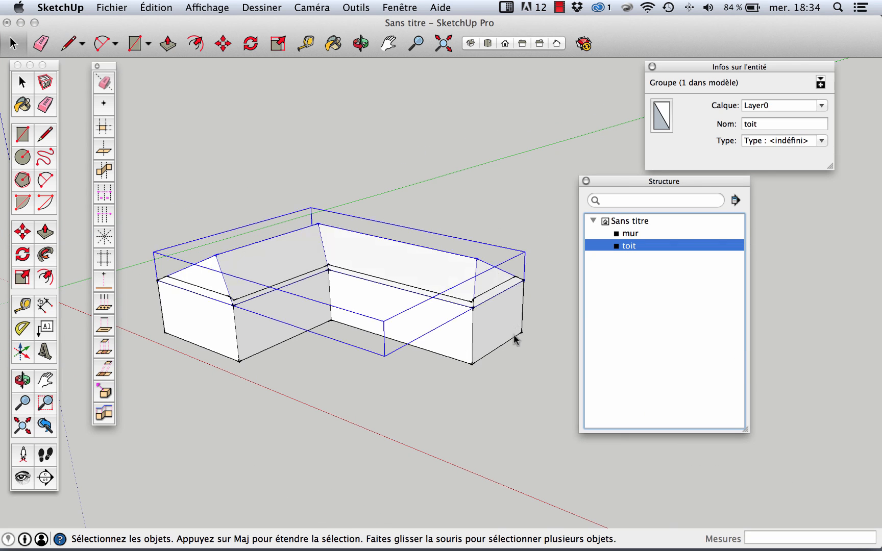
Move the floating guide and push-pull tool palette beside the large tool set, clear of the model.
scroll(290, 390, up, 3)
middle_drag(370, 386, 396, 468)
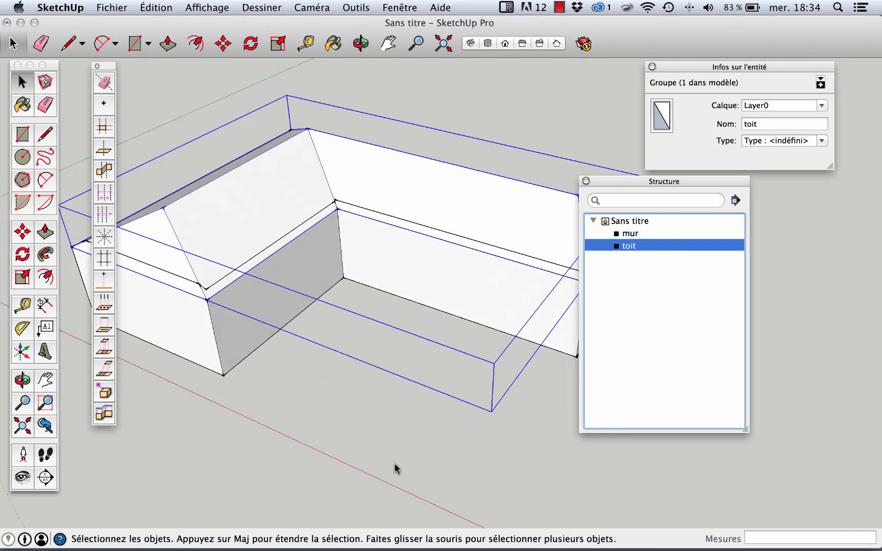
drag(105, 69, 73, 89)
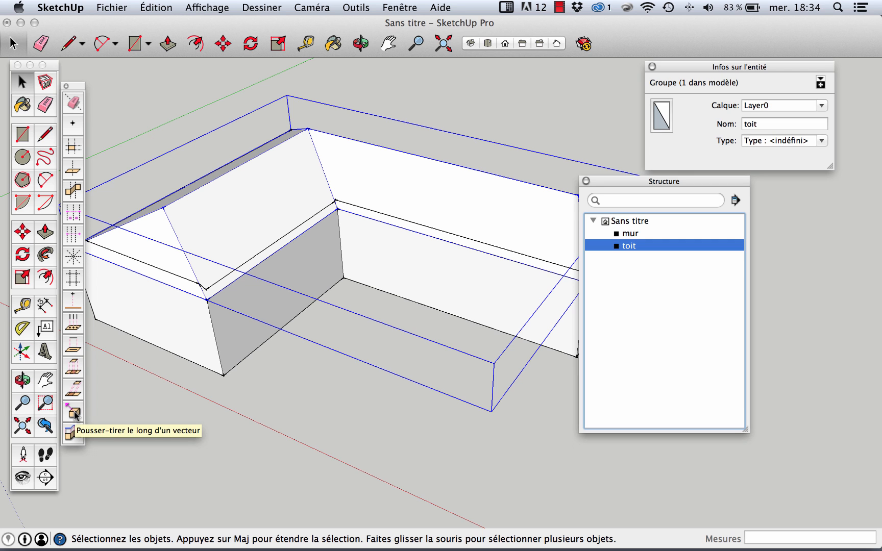
middle_drag(158, 302, 189, 413)
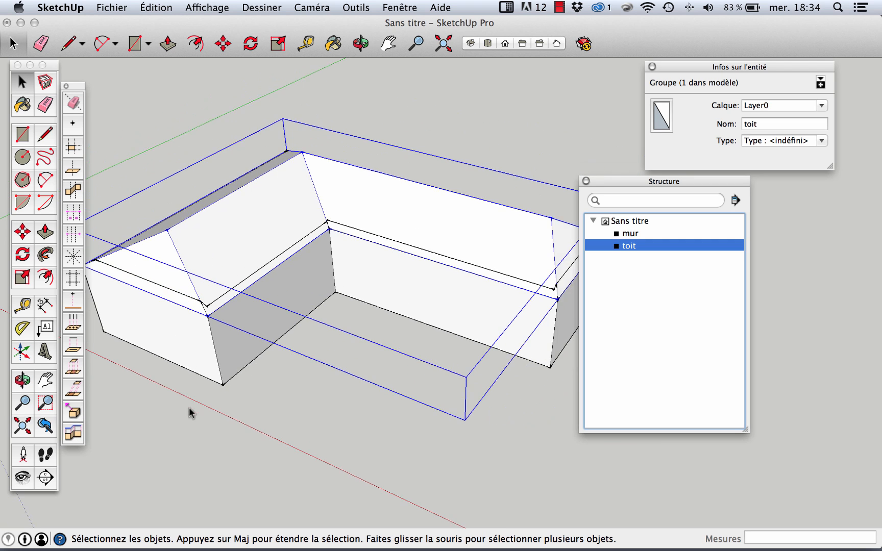
Draw a vertical line about 37.1 cm long upward from the near wing's ridge end, along the blue axis.
click(45, 134)
scroll(115, 260, up, 5)
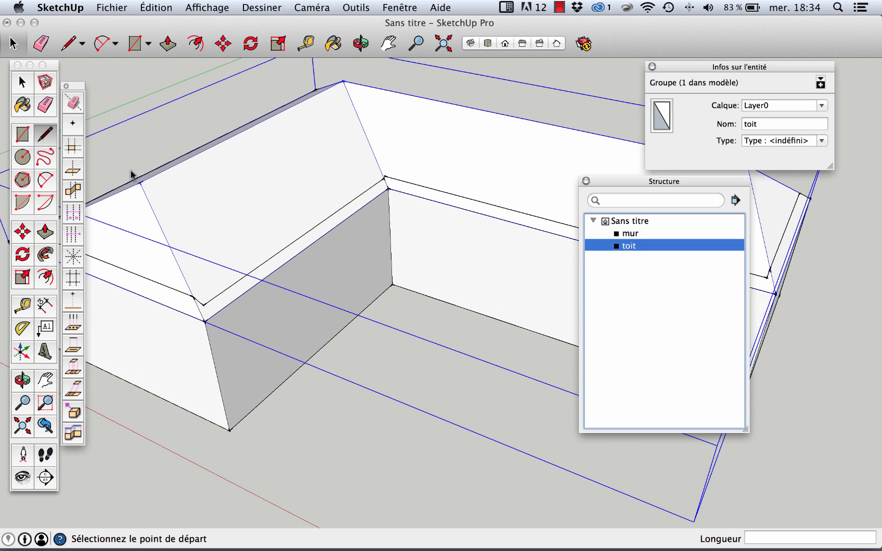
middle_drag(142, 186, 189, 165)
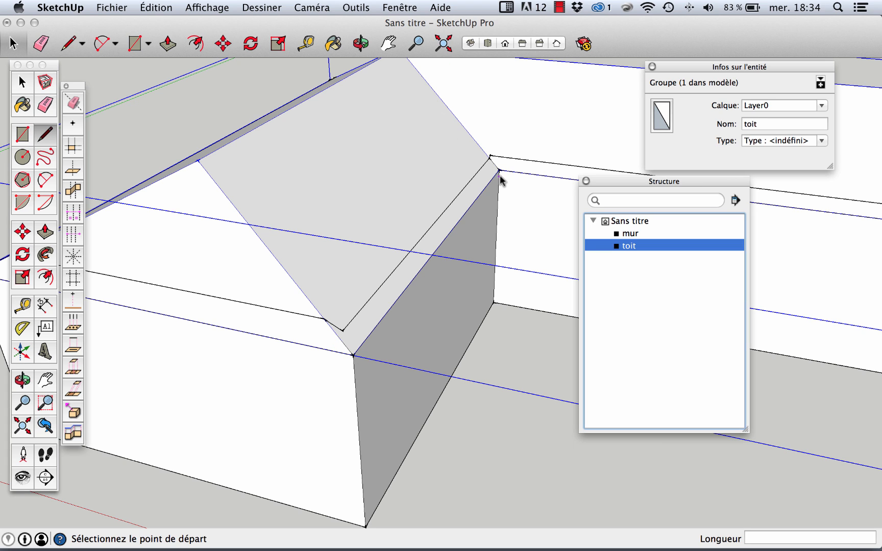
click(198, 161)
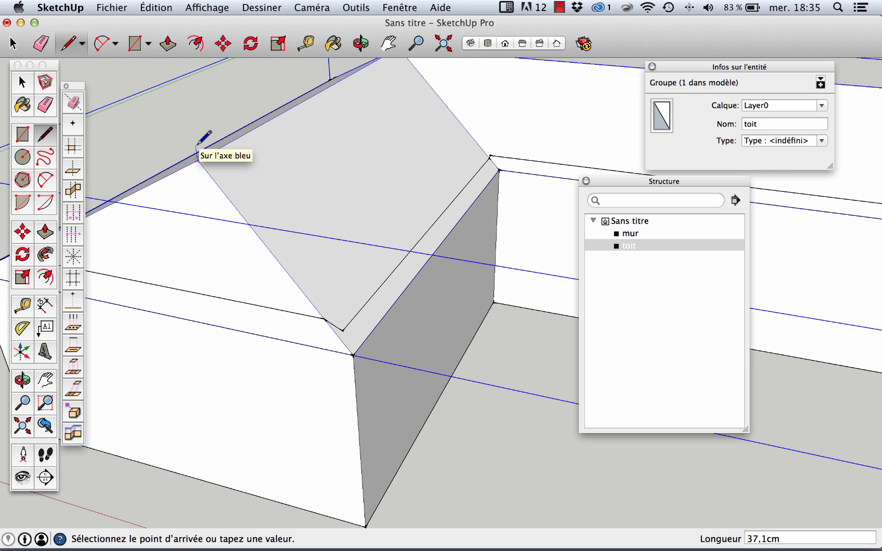
click(196, 146)
key(Escape)
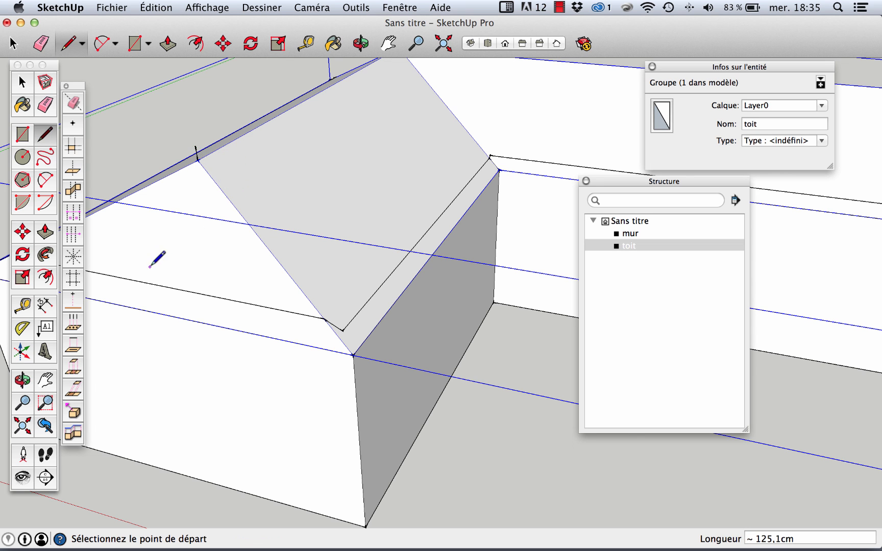
scroll(189, 143, up, 3)
scroll(221, 169, down, 3)
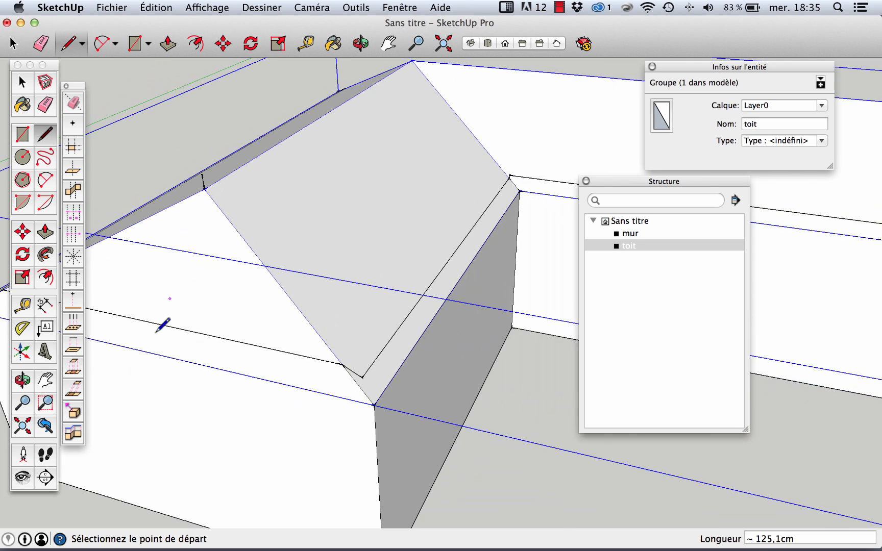
click(76, 414)
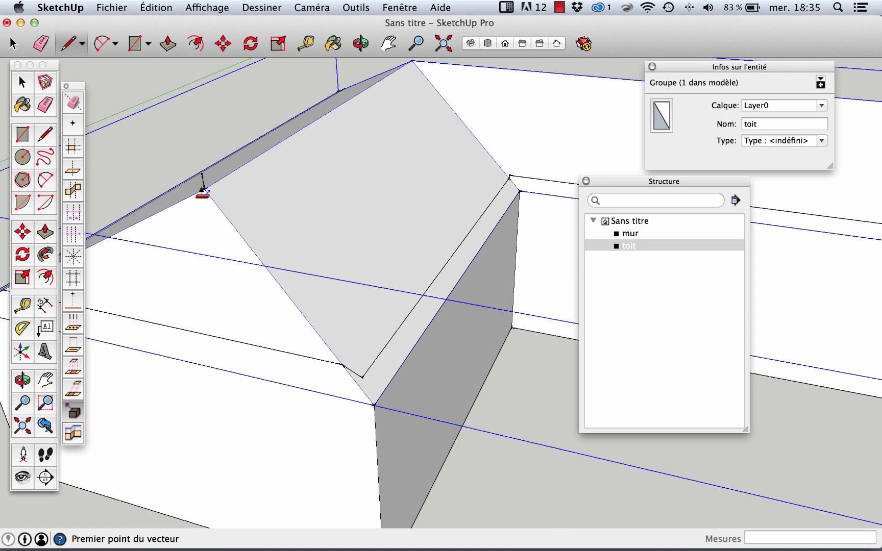
scroll(202, 193, up, 2)
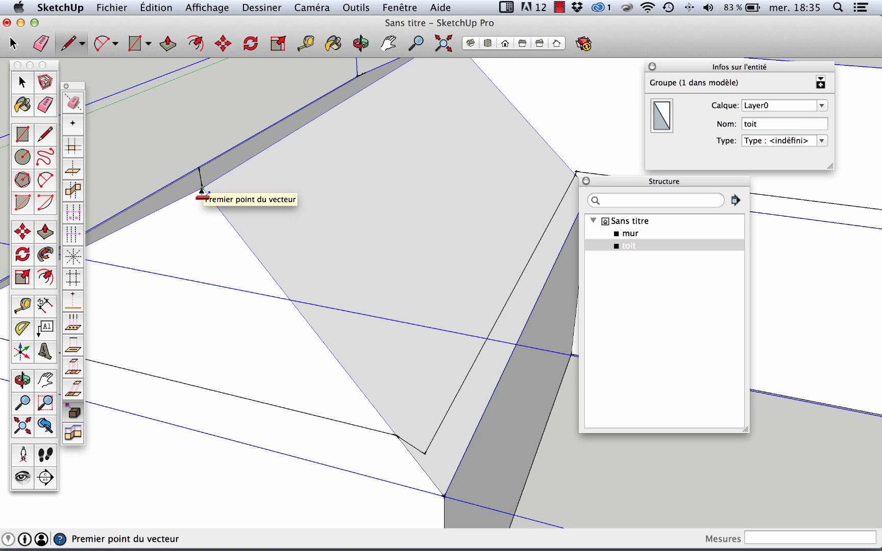
click(202, 188)
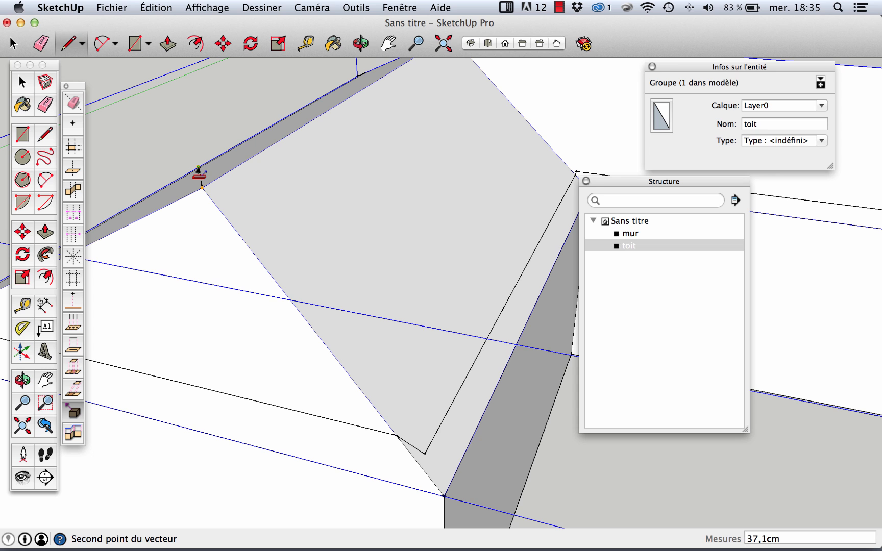
click(199, 173)
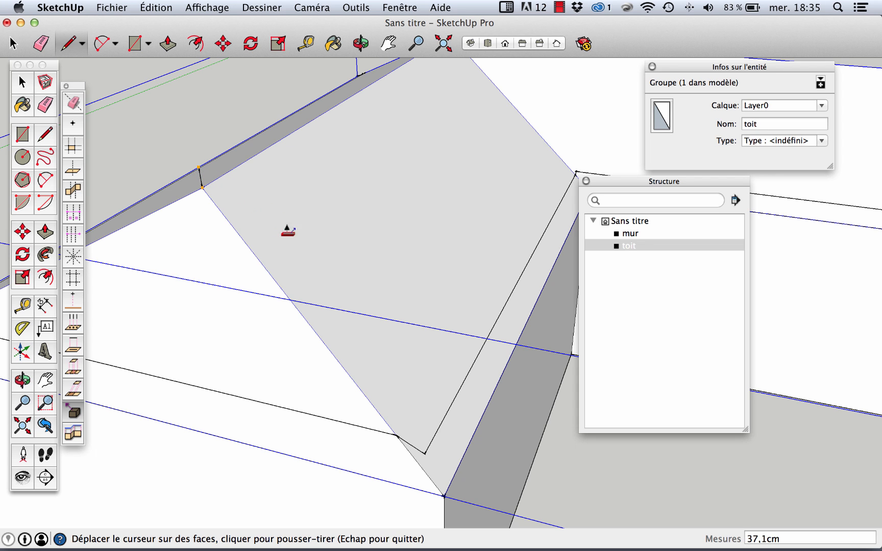
scroll(324, 239, down, 3)
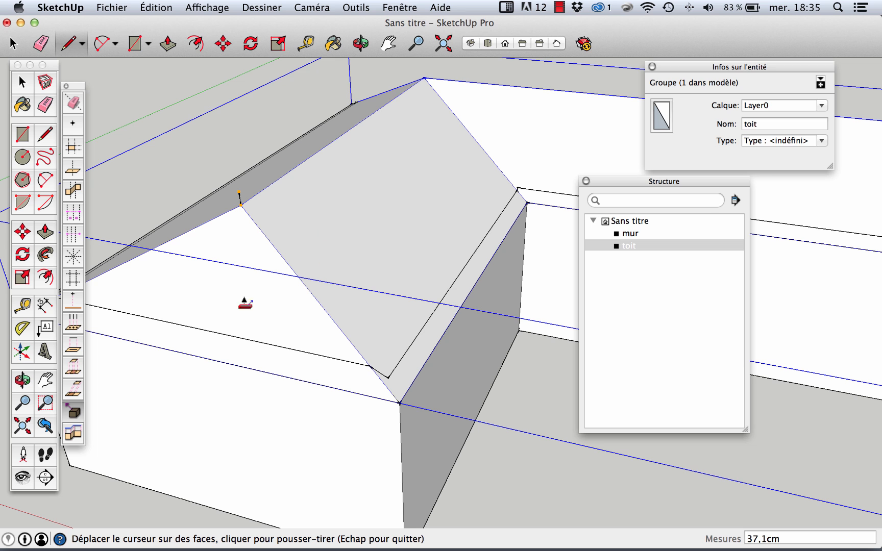
key(space)
scroll(266, 251, down, 5)
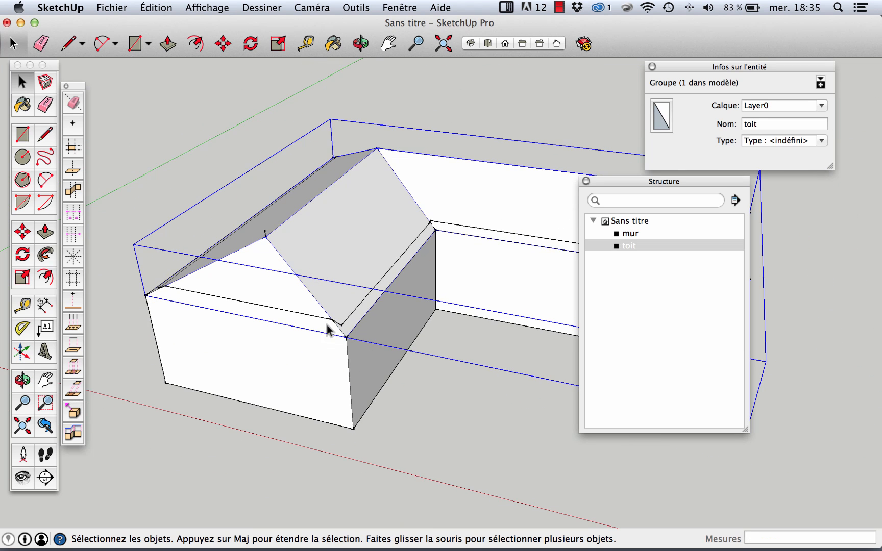
scroll(289, 310, up, 3)
scroll(317, 242, down, 2)
scroll(388, 291, up, 3)
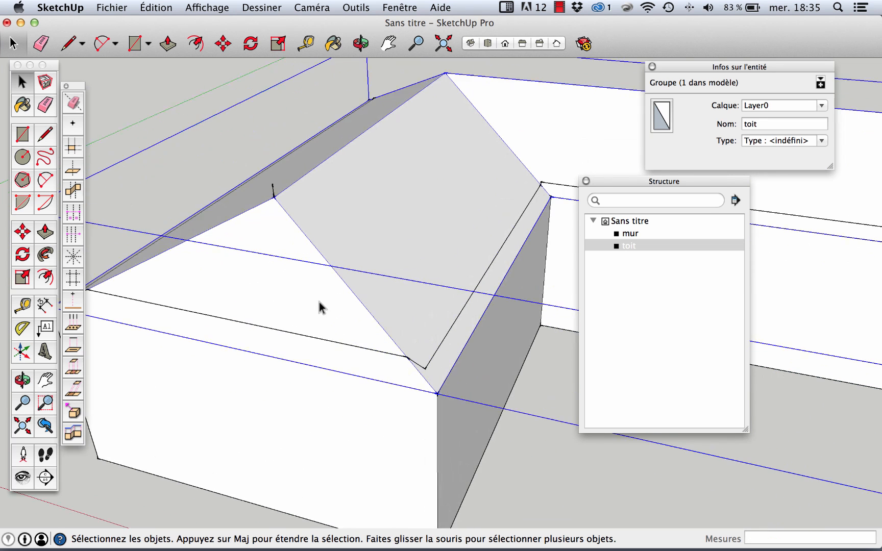
scroll(343, 278, down, 5)
scroll(315, 270, up, 5)
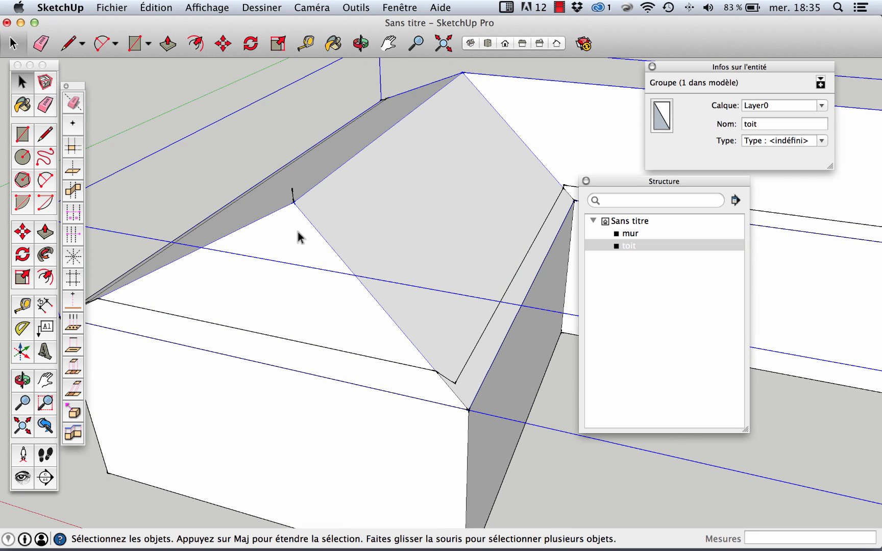
scroll(352, 245, down, 4)
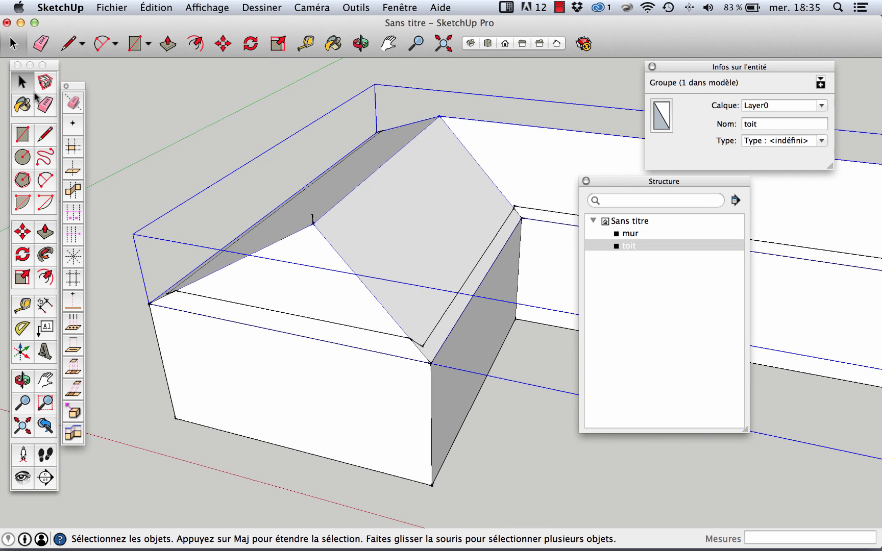
Open the roof group "toit" for editing.
click(245, 176)
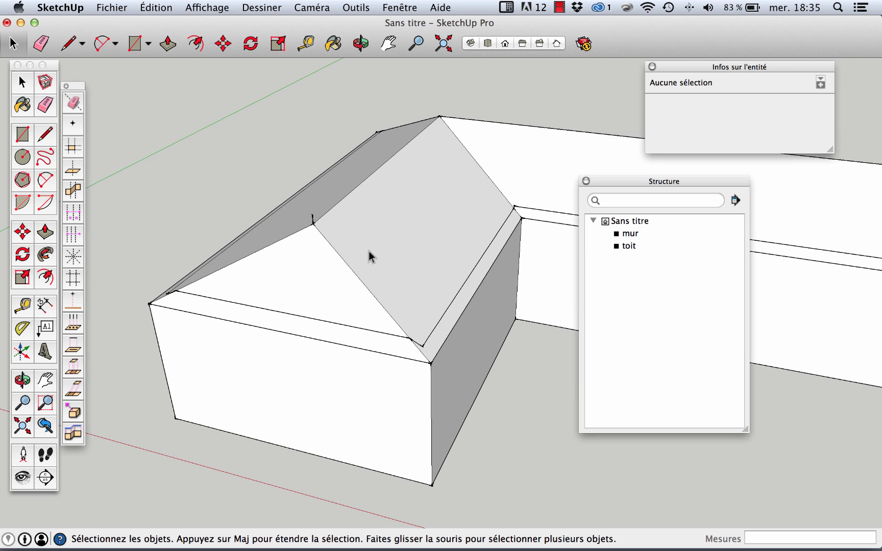
click(369, 251)
double_click(368, 250)
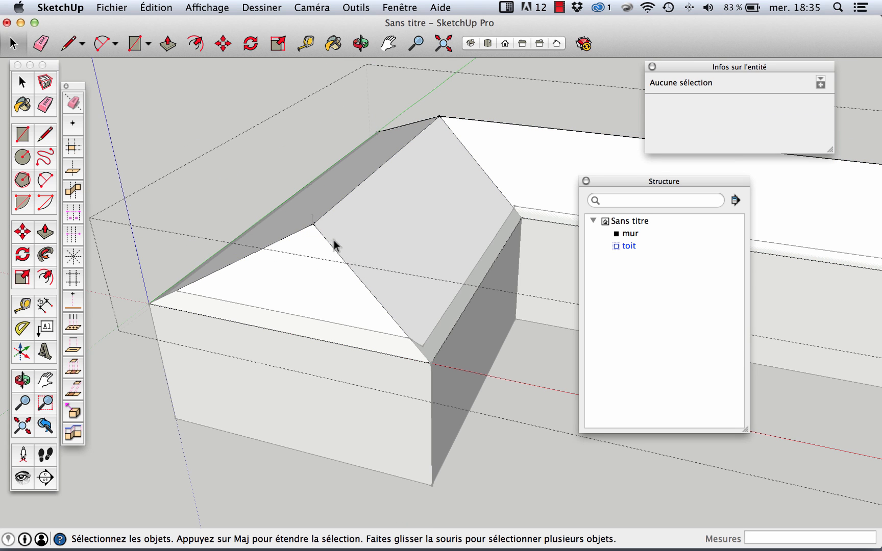
Vector push-pull the near wing's two long roof slopes straight up 37.1 cm, using the vertical line at the ridge end as the vector.
scroll(312, 221, up, 5)
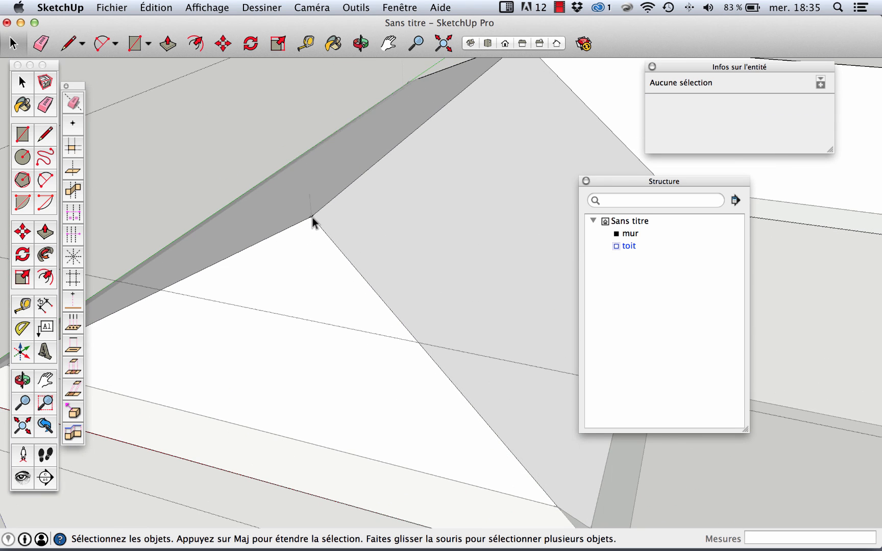
click(71, 413)
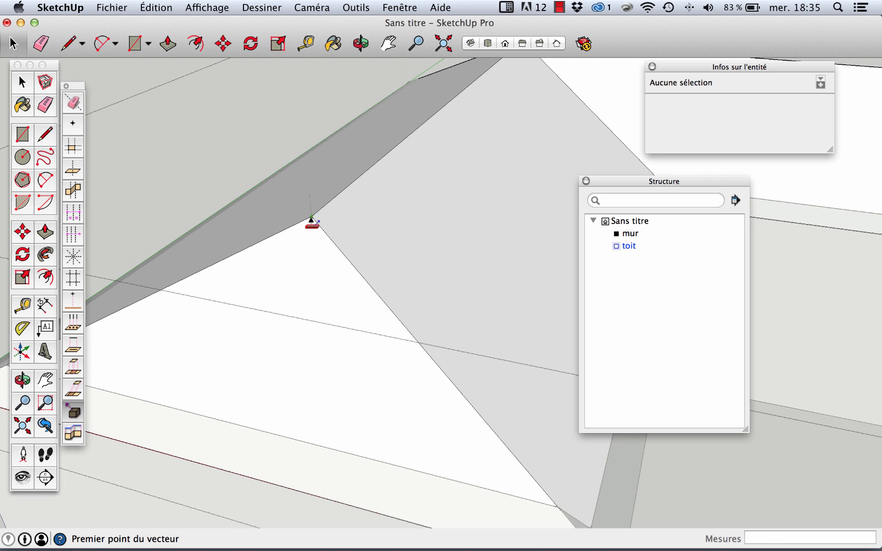
click(311, 218)
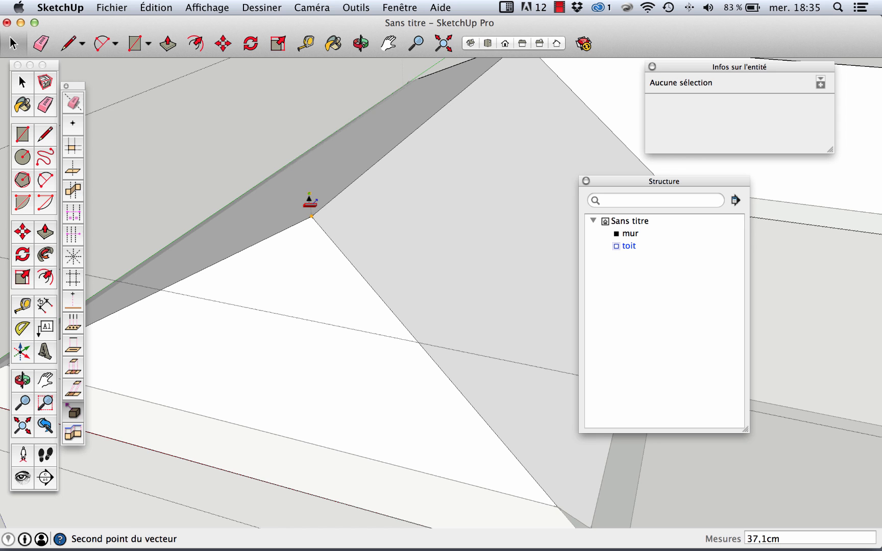
click(310, 204)
scroll(358, 237, down, 5)
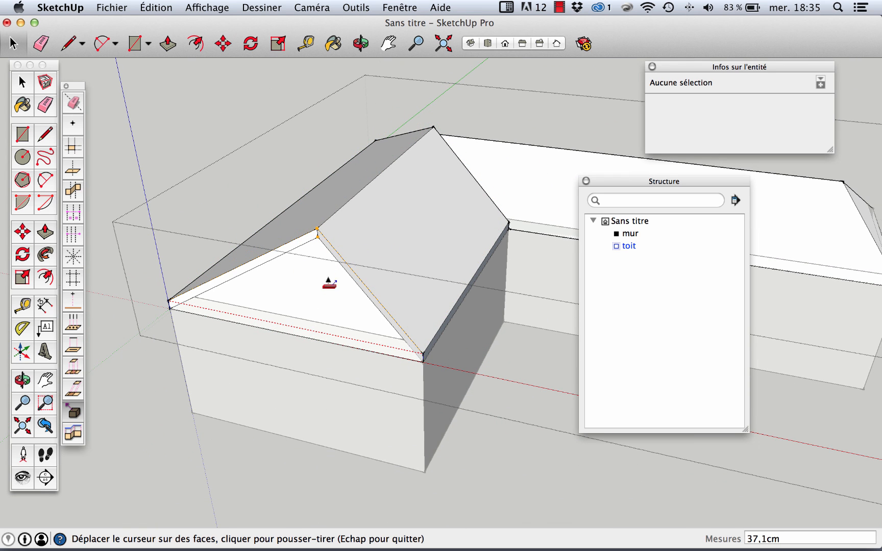
Apply the same vector push-pull to the near wing's hip end and to all slopes of the other wing.
middle_drag(374, 250, 541, 221)
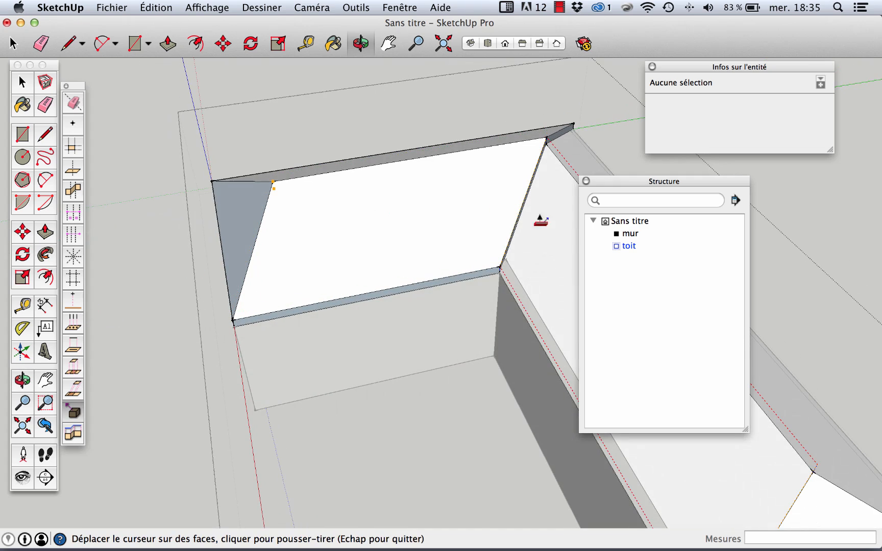
middle_drag(587, 144, 473, 265)
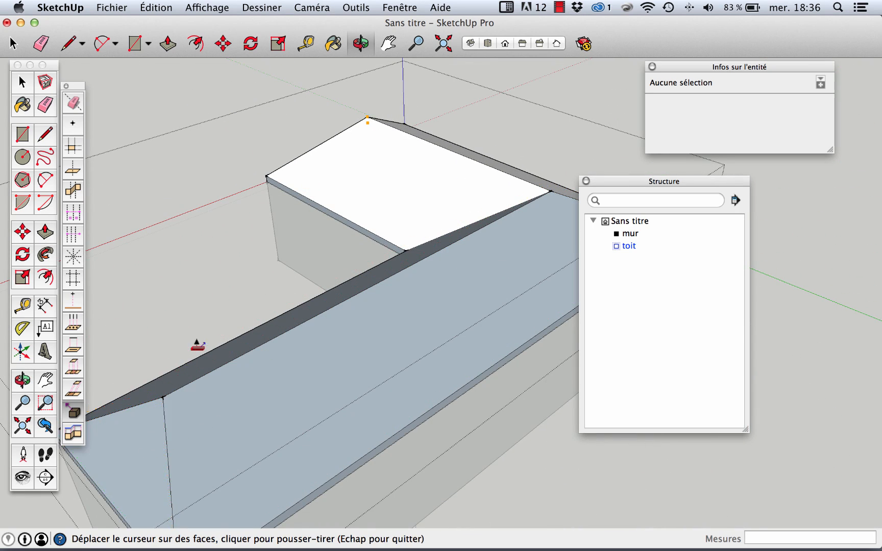
middle_drag(197, 345, 524, 378)
scroll(335, 335, up, 5)
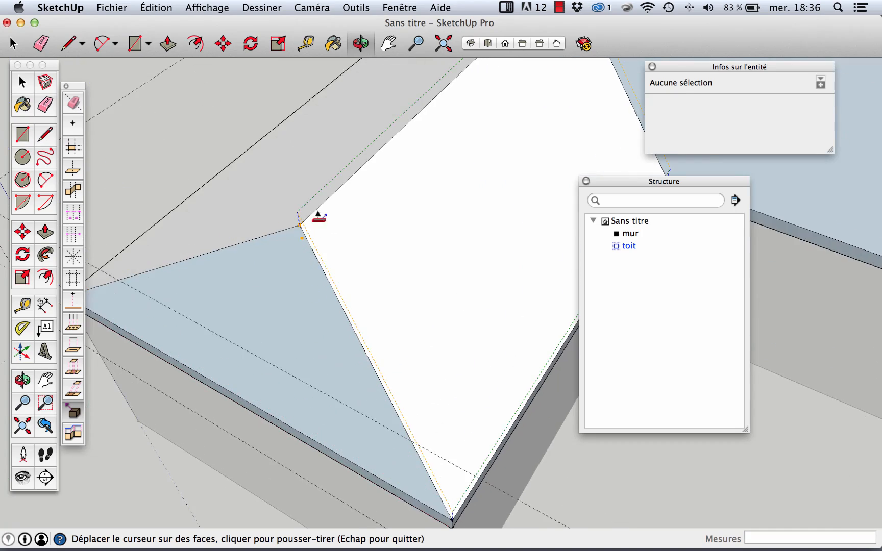
scroll(404, 414, down, 5)
middle_drag(404, 413, 545, 406)
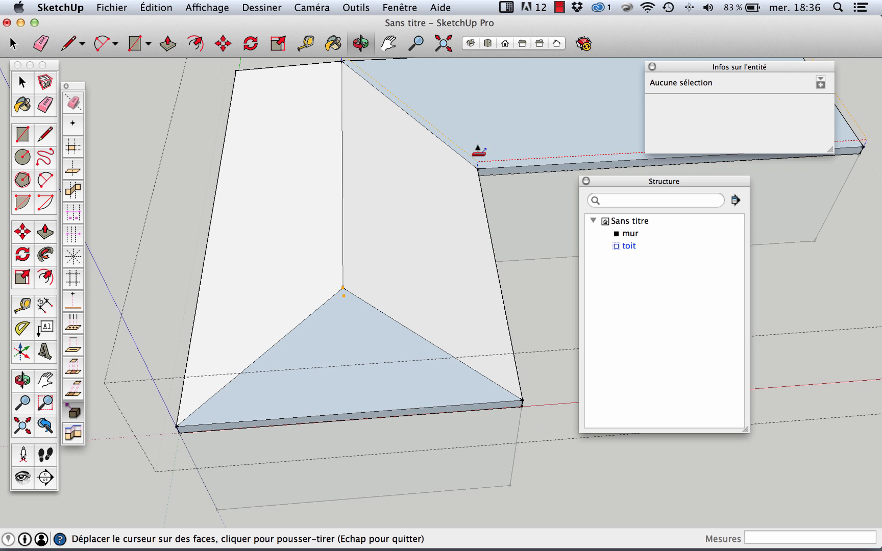
middle_drag(343, 369, 325, 403)
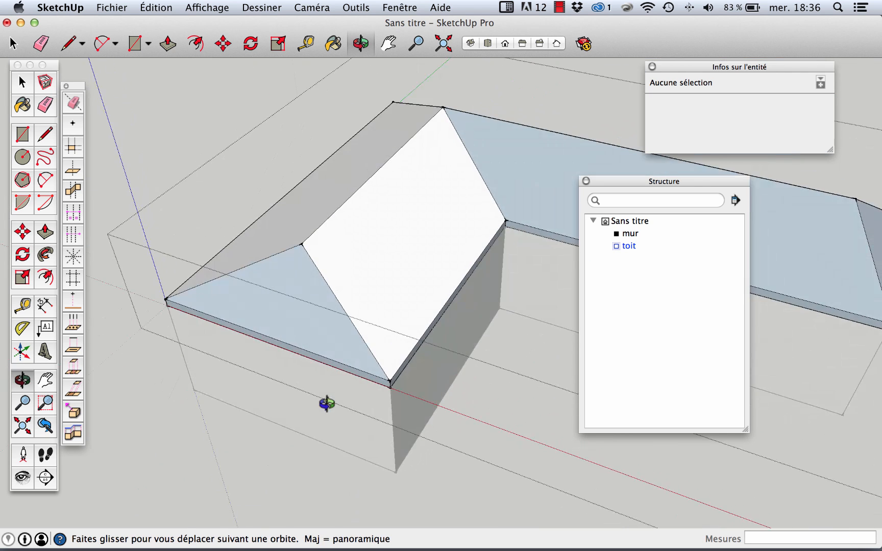
mouse_move(347, 311)
middle_down()
mouse_move(258, 319)
mouse_move(462, 211)
mouse_move(432, 221)
mouse_move(347, 291)
middle_up()
middle_drag(262, 244, 339, 311)
middle_drag(469, 309, 274, 290)
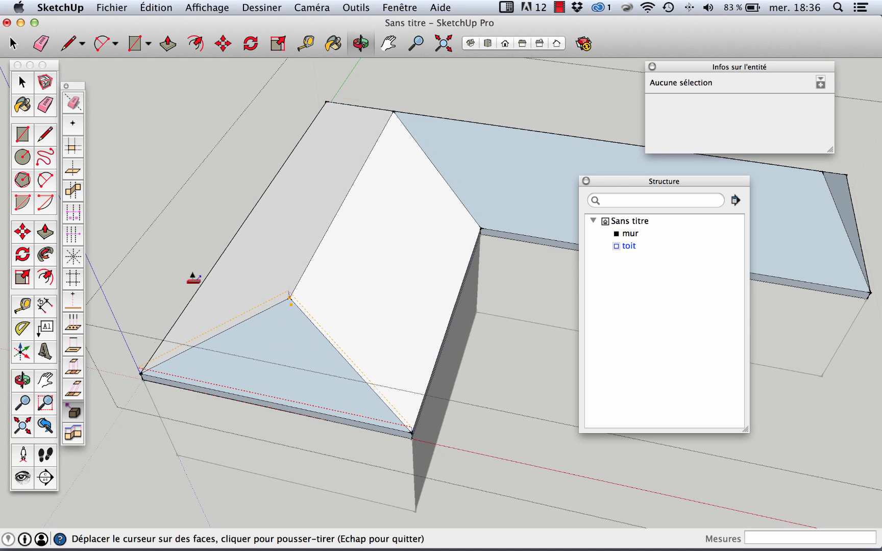
Reverse the triangular hip-end face of the near wing so its front side faces outward.
click(22, 81)
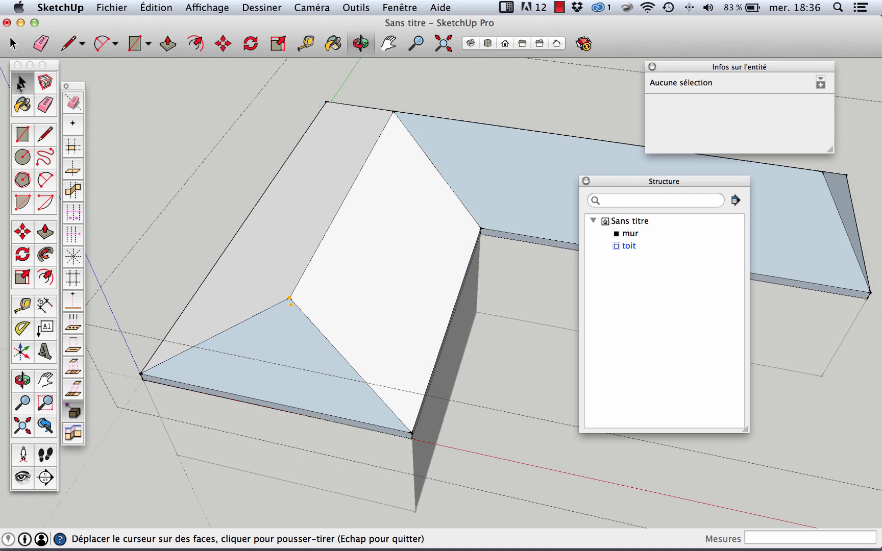
click(283, 342)
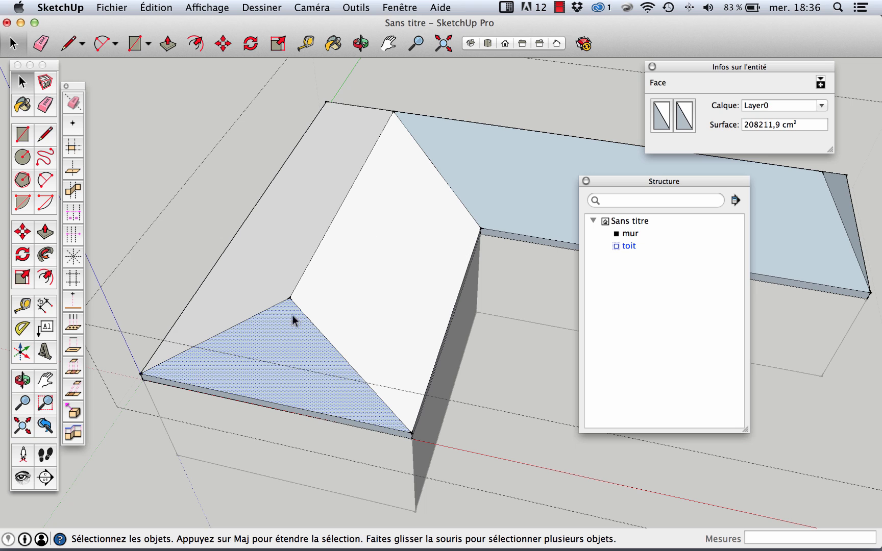
right_click(298, 338)
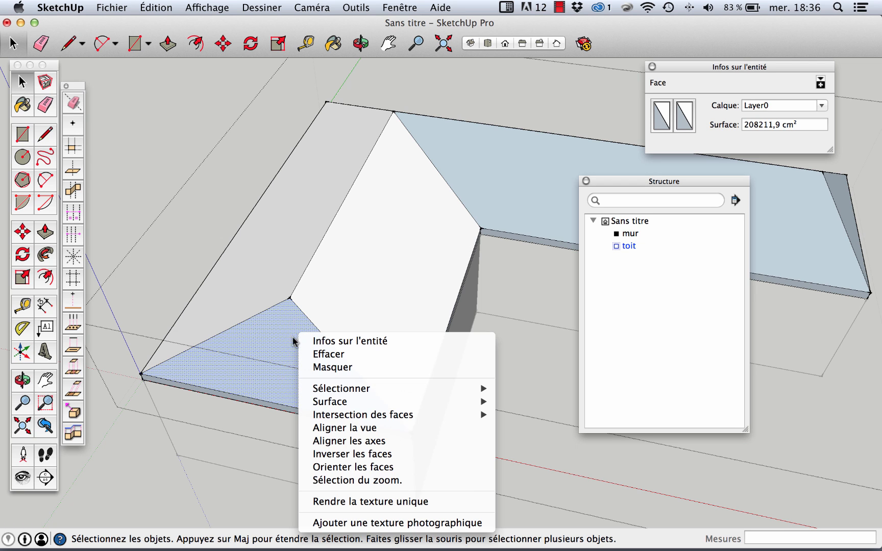
click(346, 454)
Reverse the other wing's three roof faces together: the inner slope, the hip end and the outer slope.
click(498, 180)
middle_drag(499, 176, 247, 147)
scroll(247, 147, down, 2)
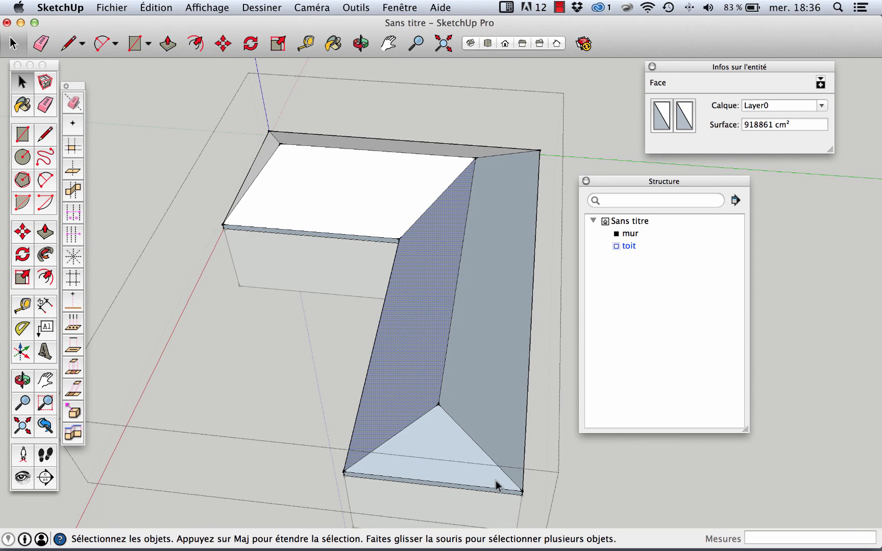
shift+click(453, 451)
shift+click(481, 356)
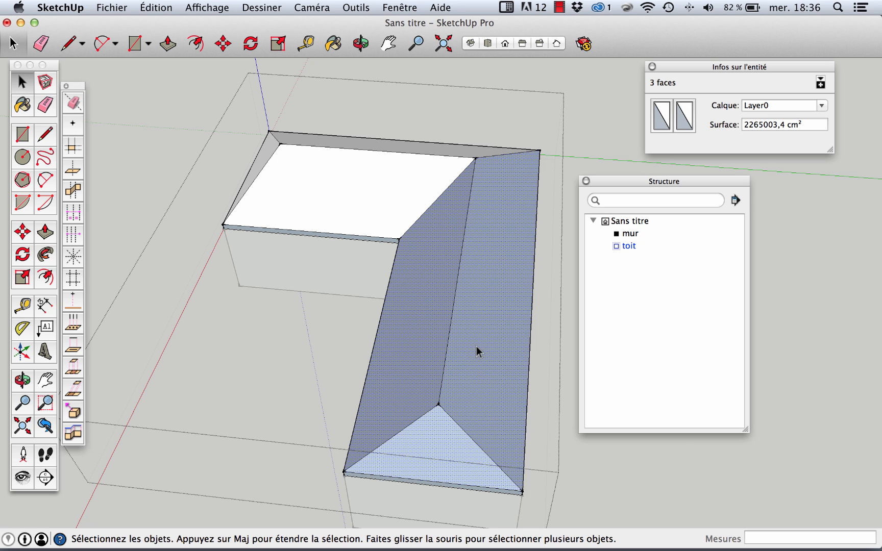
right_click(484, 346)
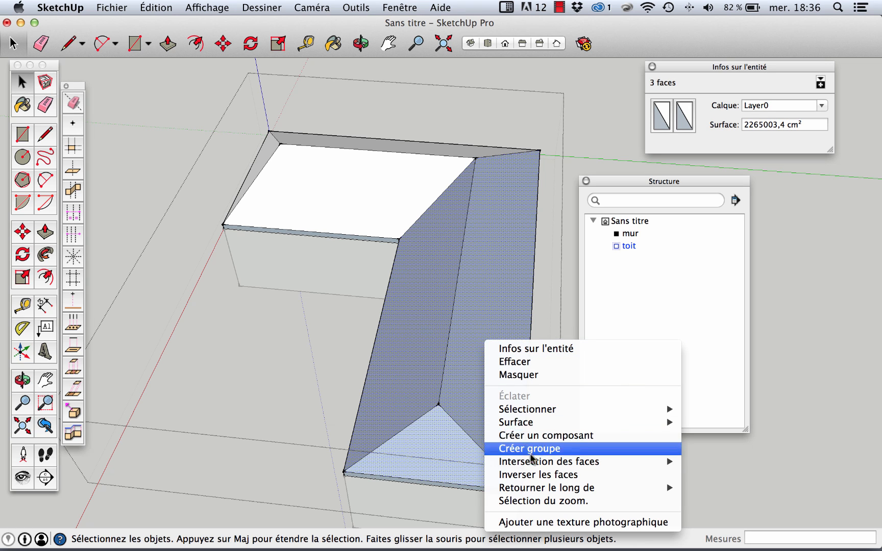
click(528, 475)
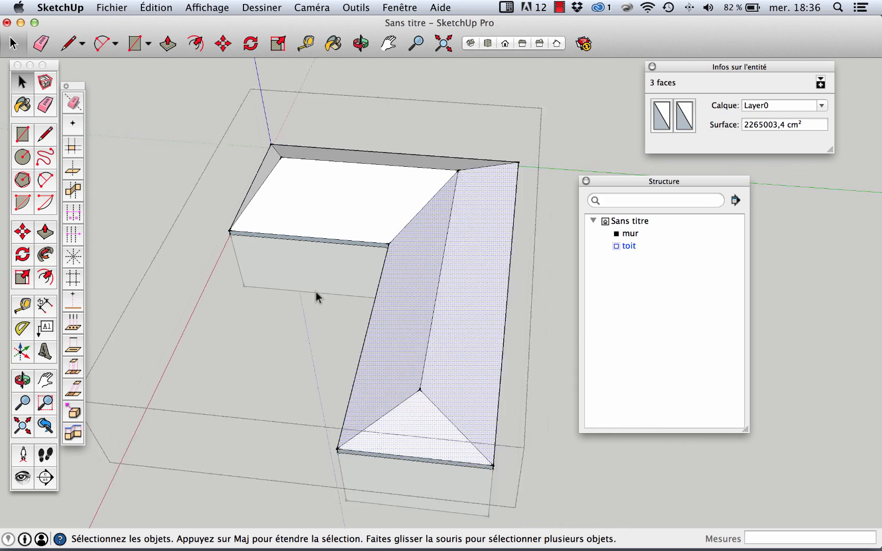
middle_drag(315, 296, 671, 289)
middle_drag(360, 429, 406, 428)
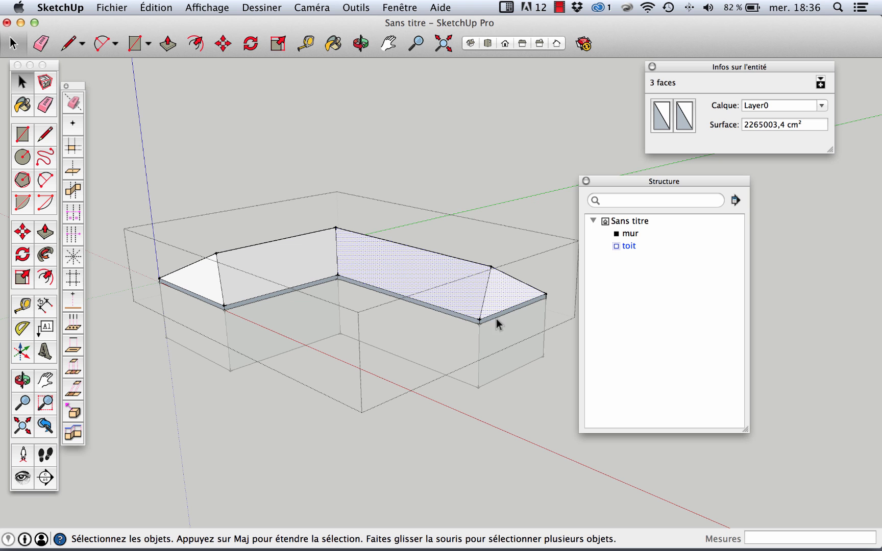
middle_drag(514, 276, 540, 471)
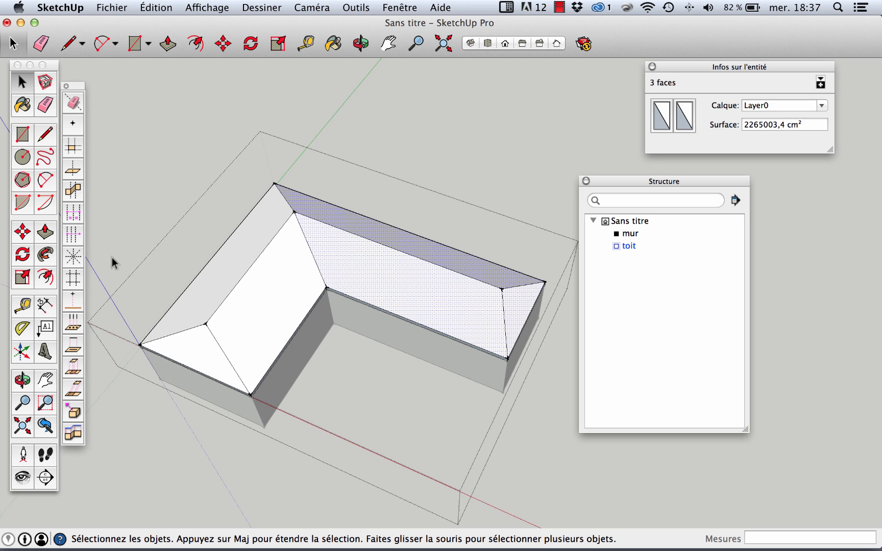
Move the Structure window clear of the building so the whole model is unobstructed.
scroll(104, 314, down, 1)
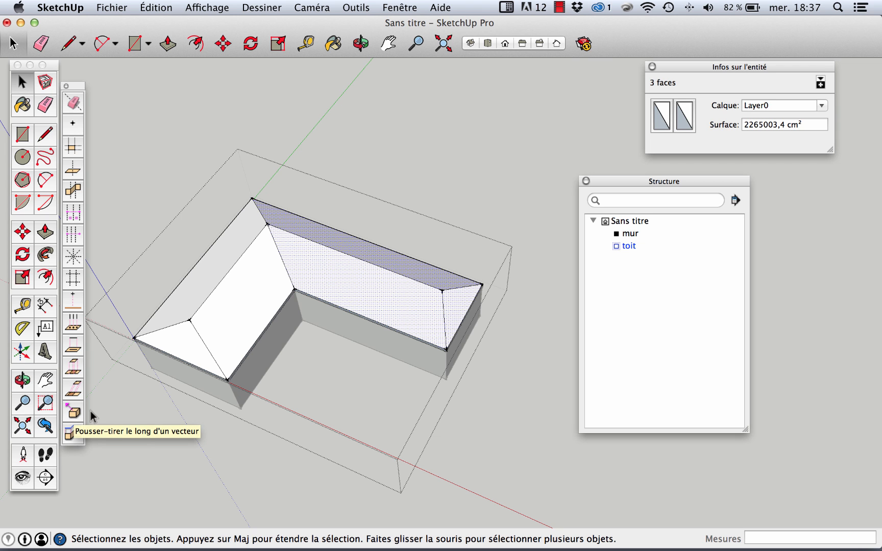
middle_drag(237, 418, 143, 335)
scroll(166, 409, up, 3)
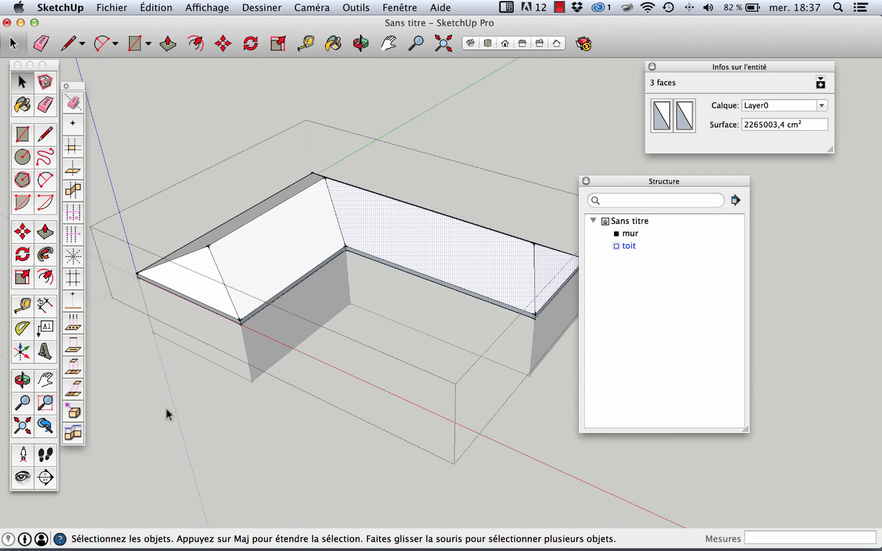
drag(634, 178, 735, 206)
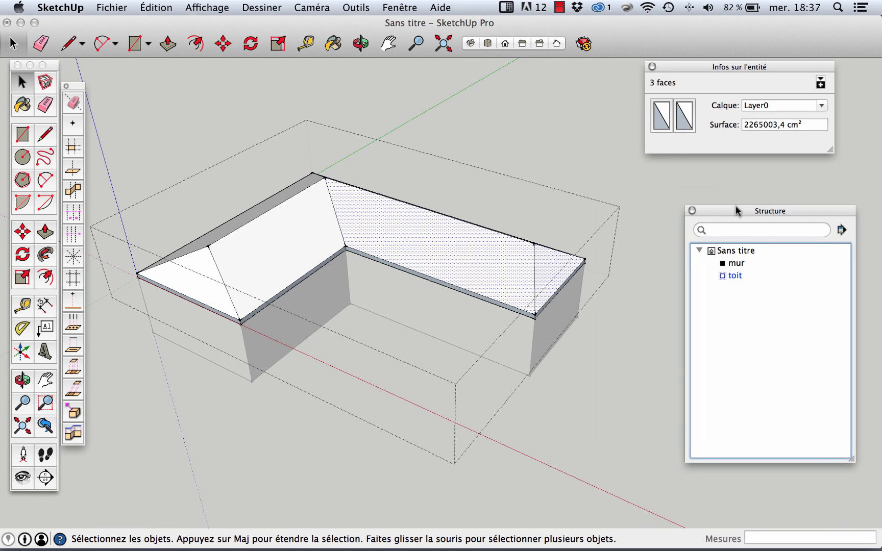
Close the toit group to leave its editing context, with nothing selected.
scroll(459, 391, down, 5)
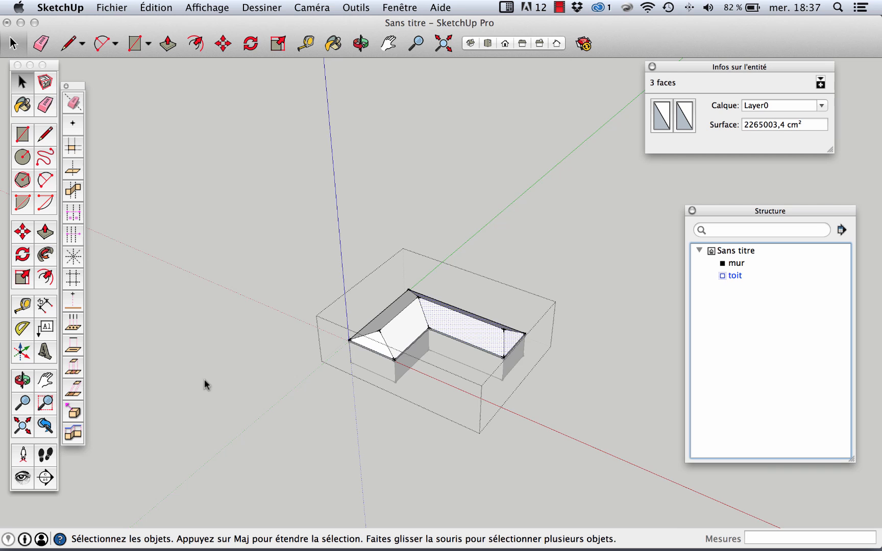
scroll(415, 338, up, 3)
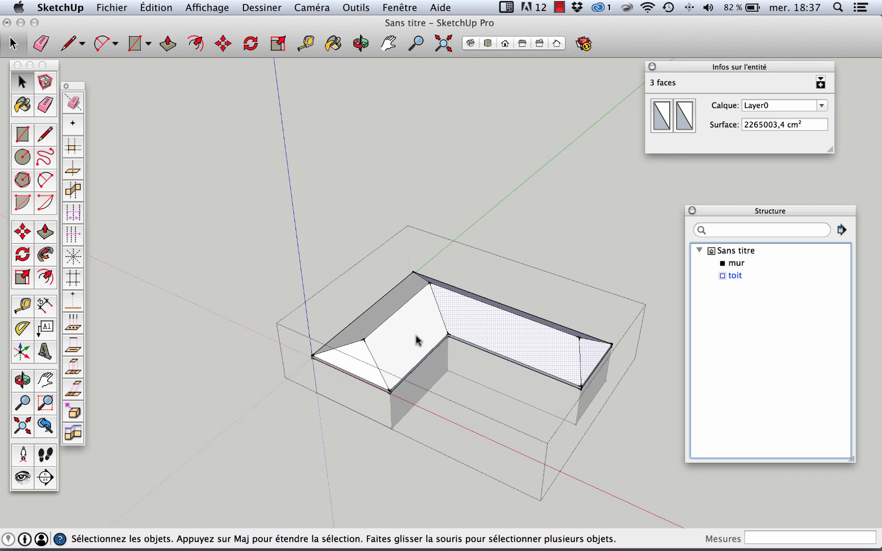
click(274, 276)
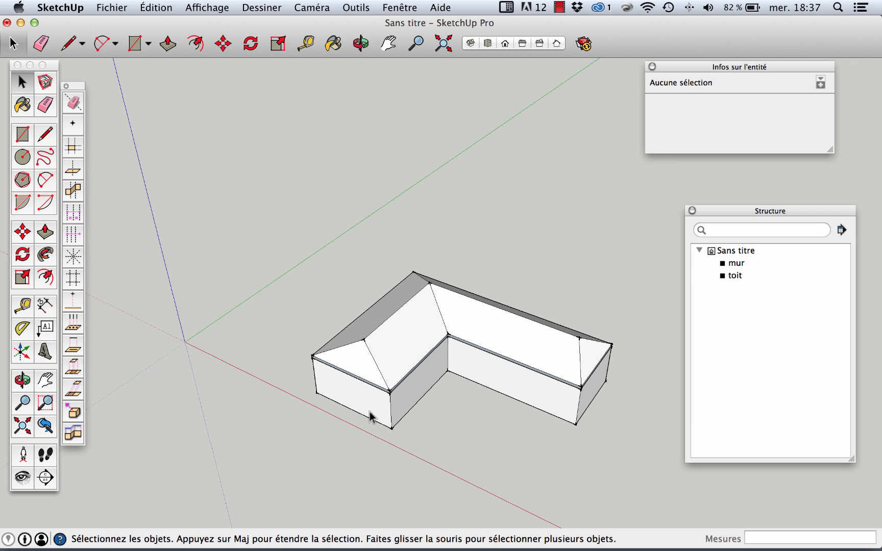
scroll(512, 451, up, 2)
scroll(437, 440, up, 2)
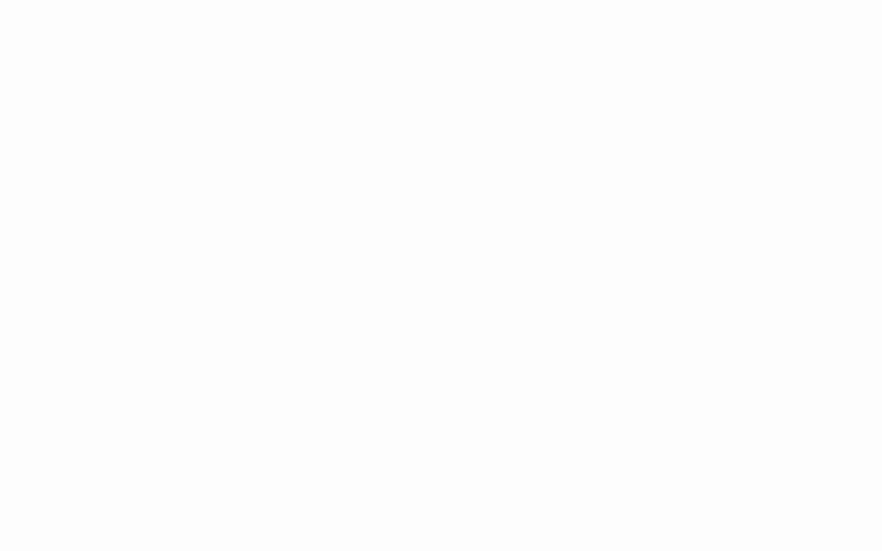